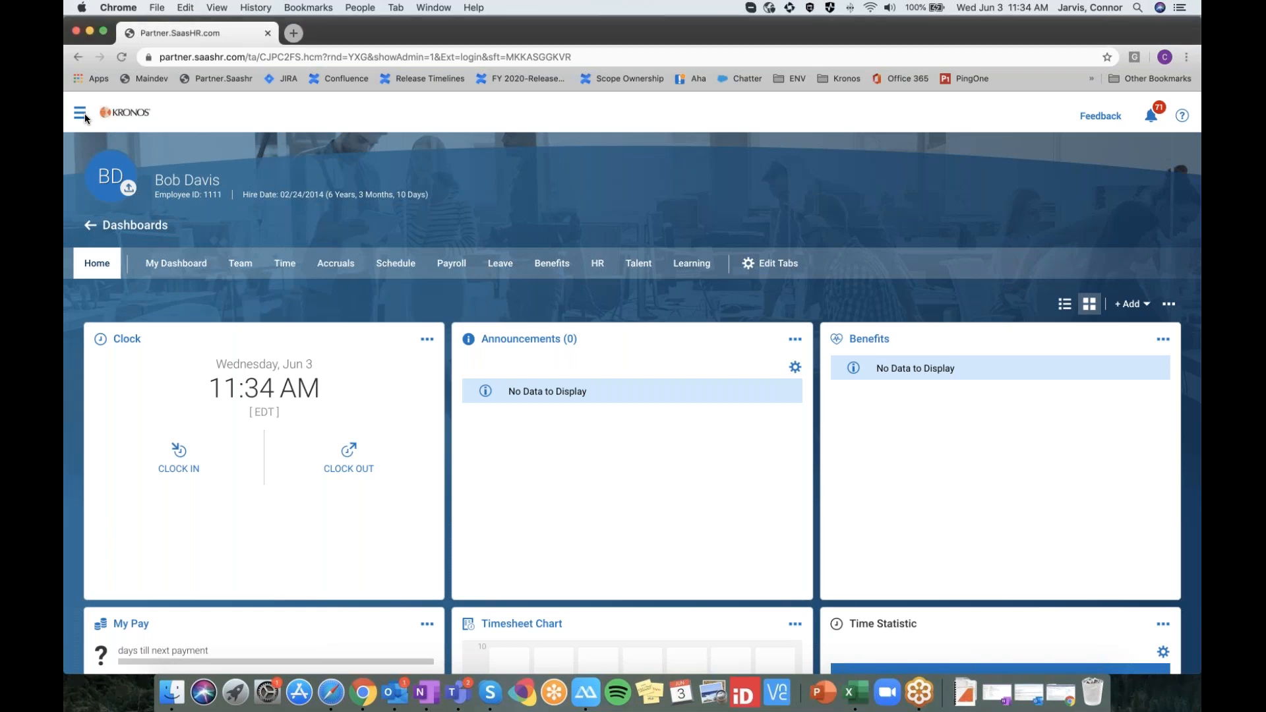
Go to the Admin menu's Timesheets list of company timesheet profiles
click(85, 114)
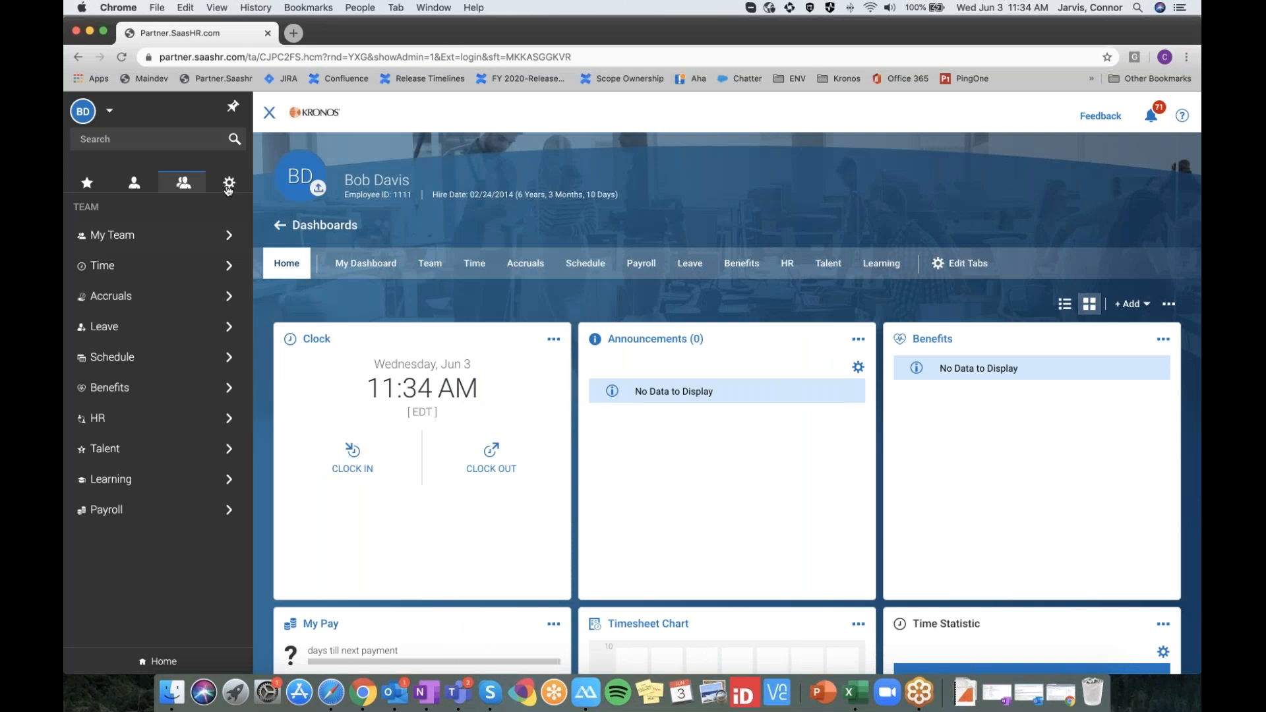
click(228, 183)
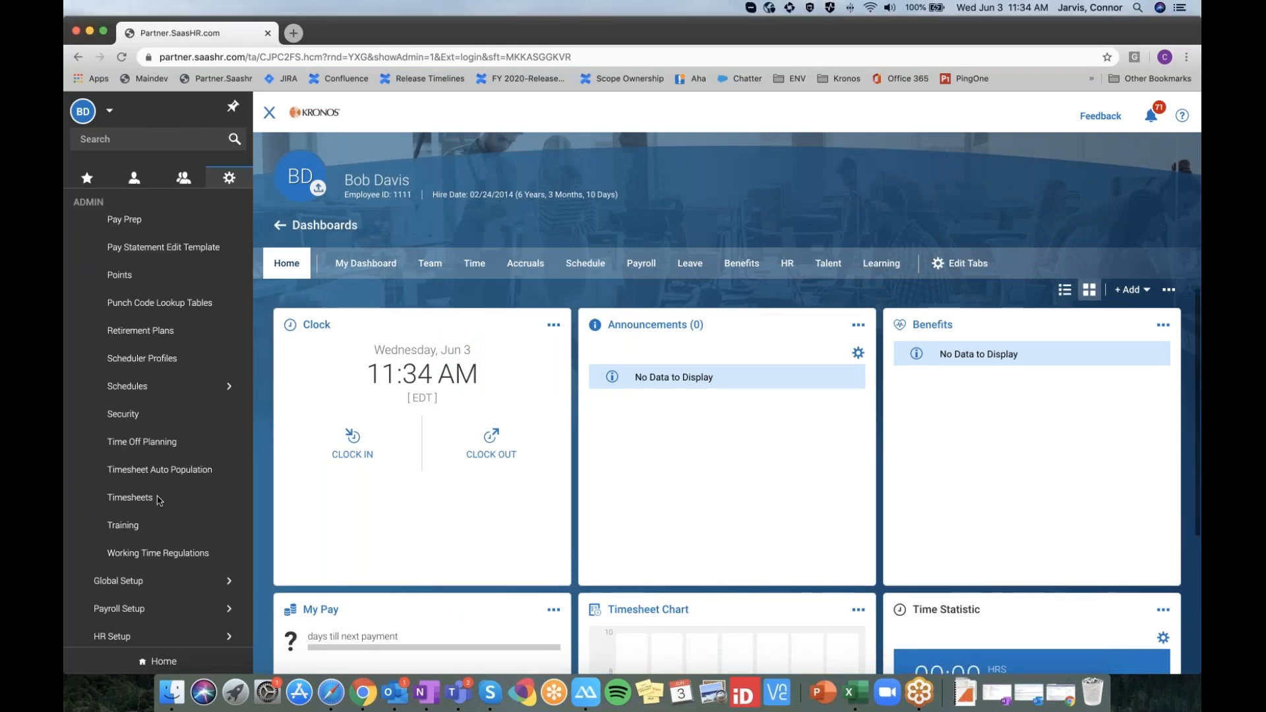
click(153, 501)
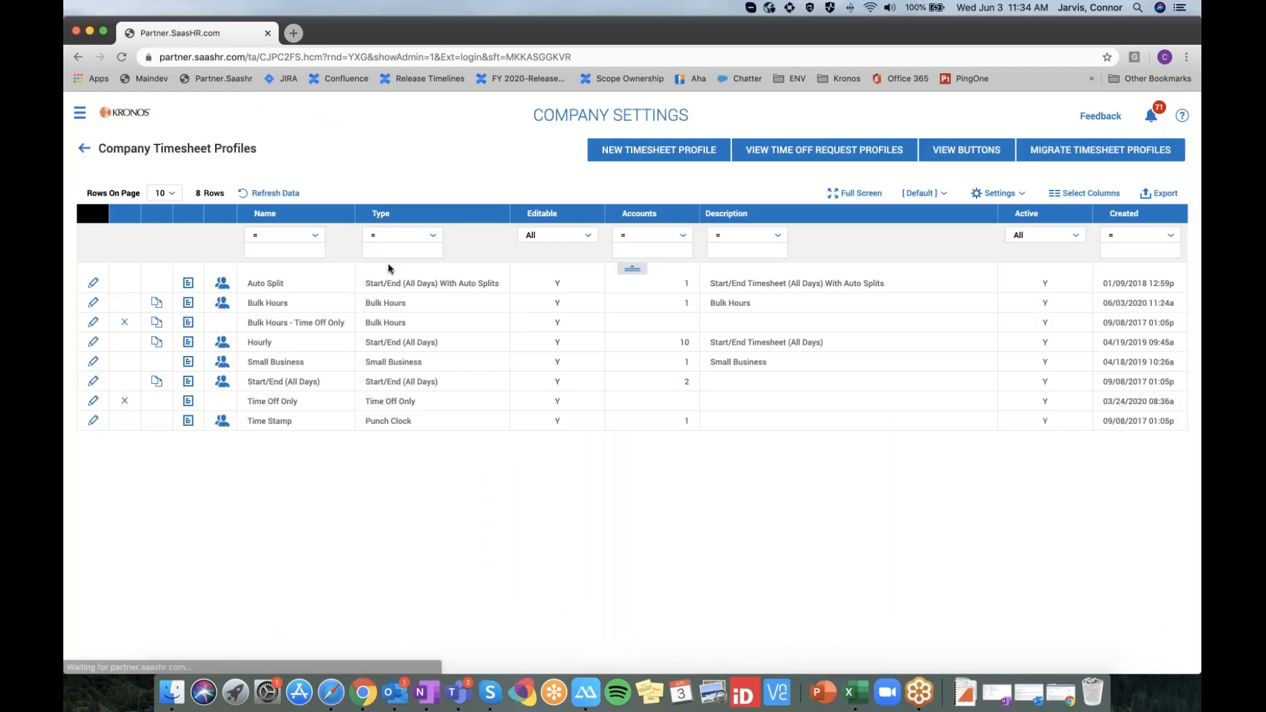
Edit the Start/End (All Days) timesheet profile from its pencil icon
click(93, 381)
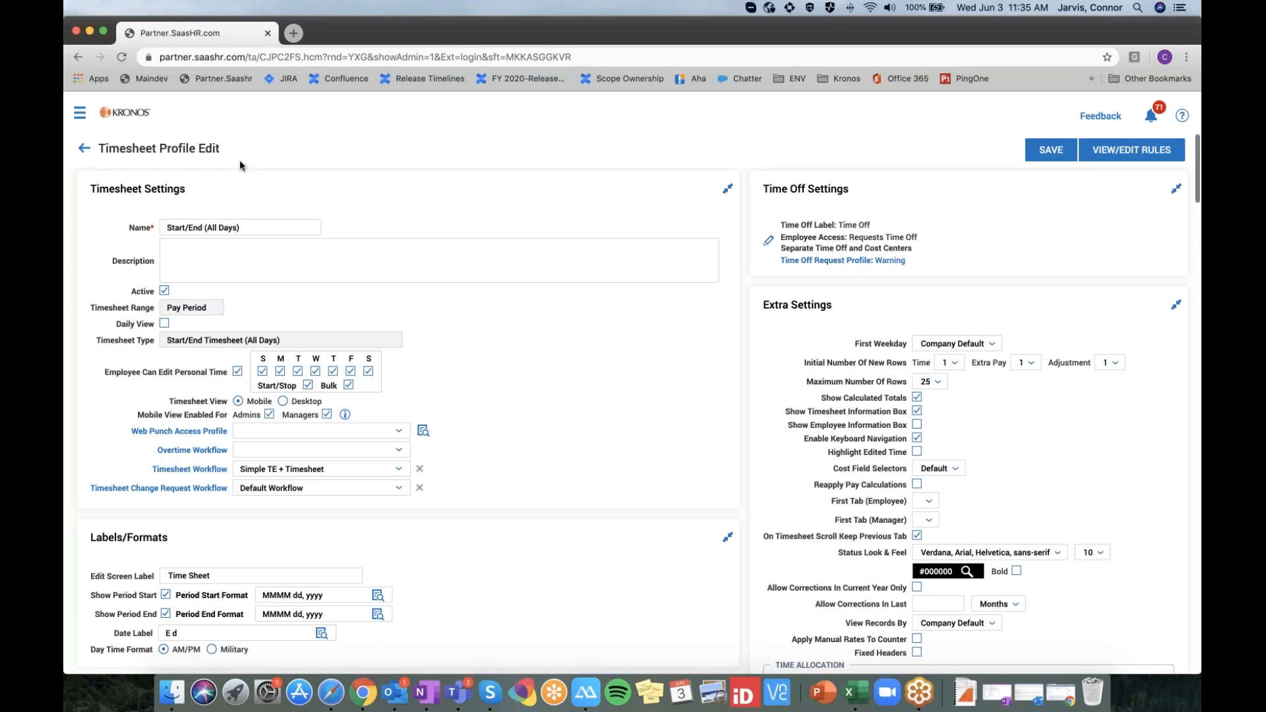
From Team > Employee Information, bring up the employee's current June 01 – June 14, 2020 timesheet
click(80, 112)
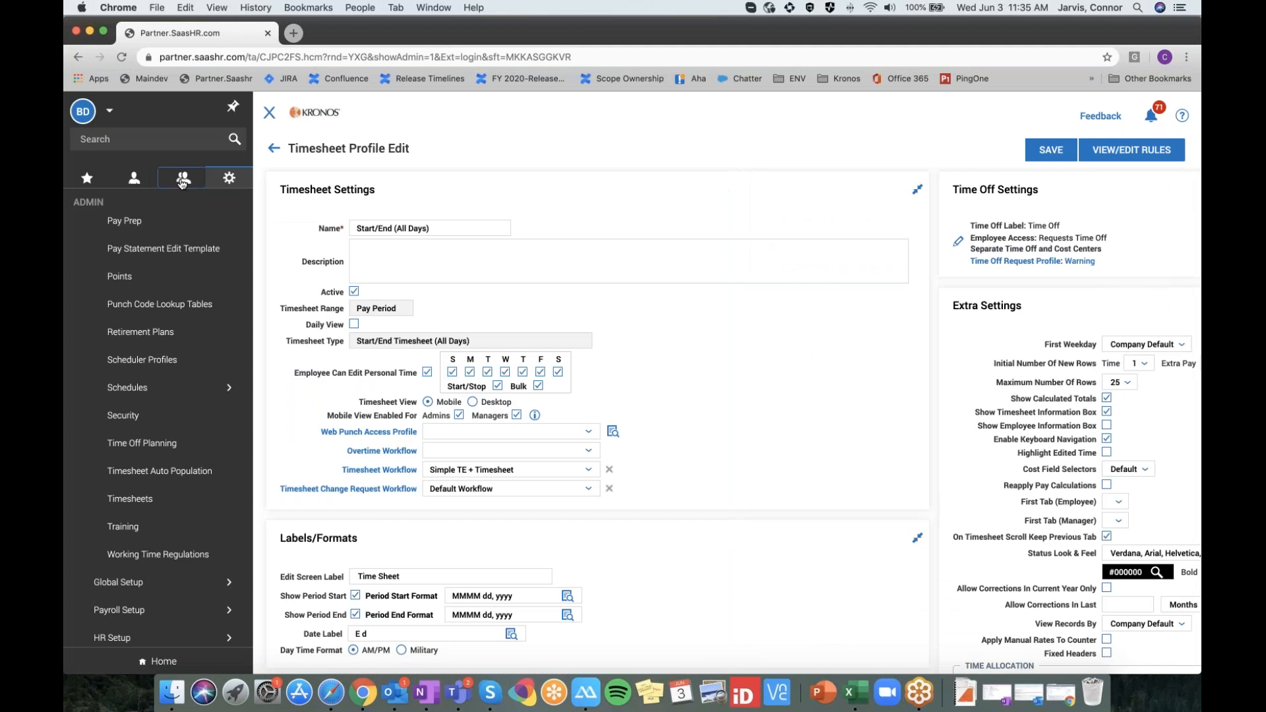
click(184, 181)
click(179, 303)
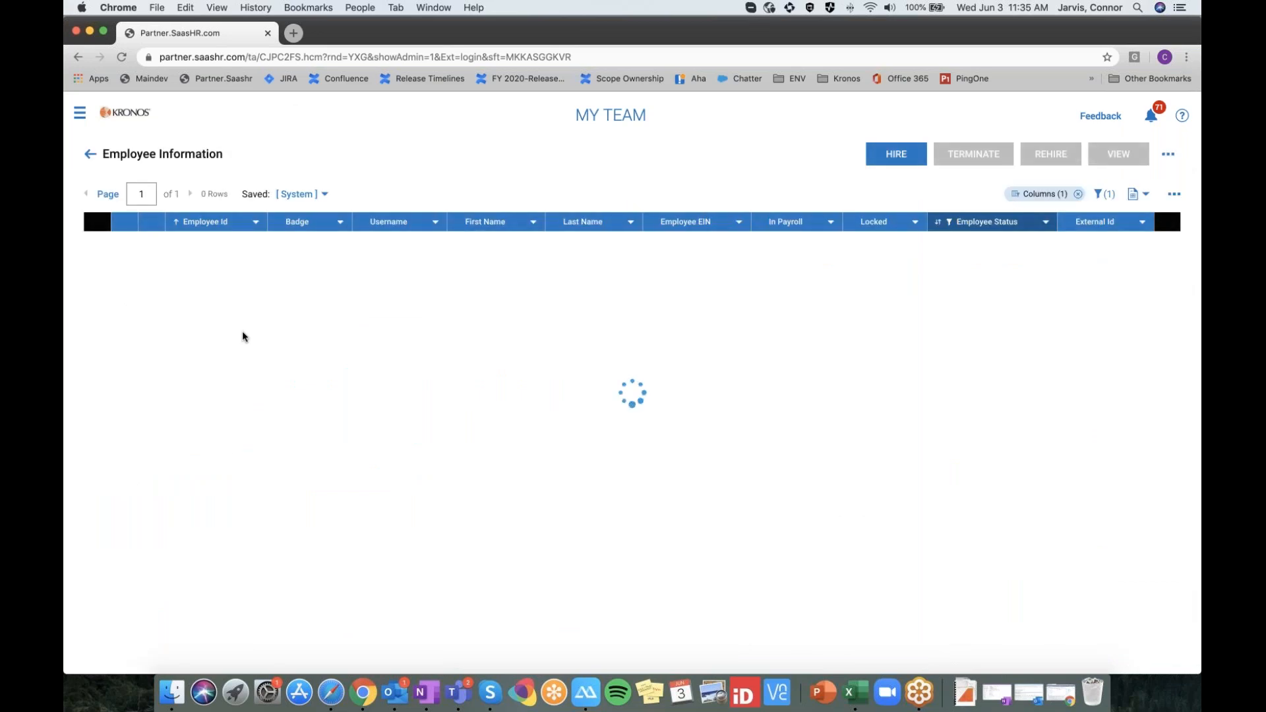
click(151, 370)
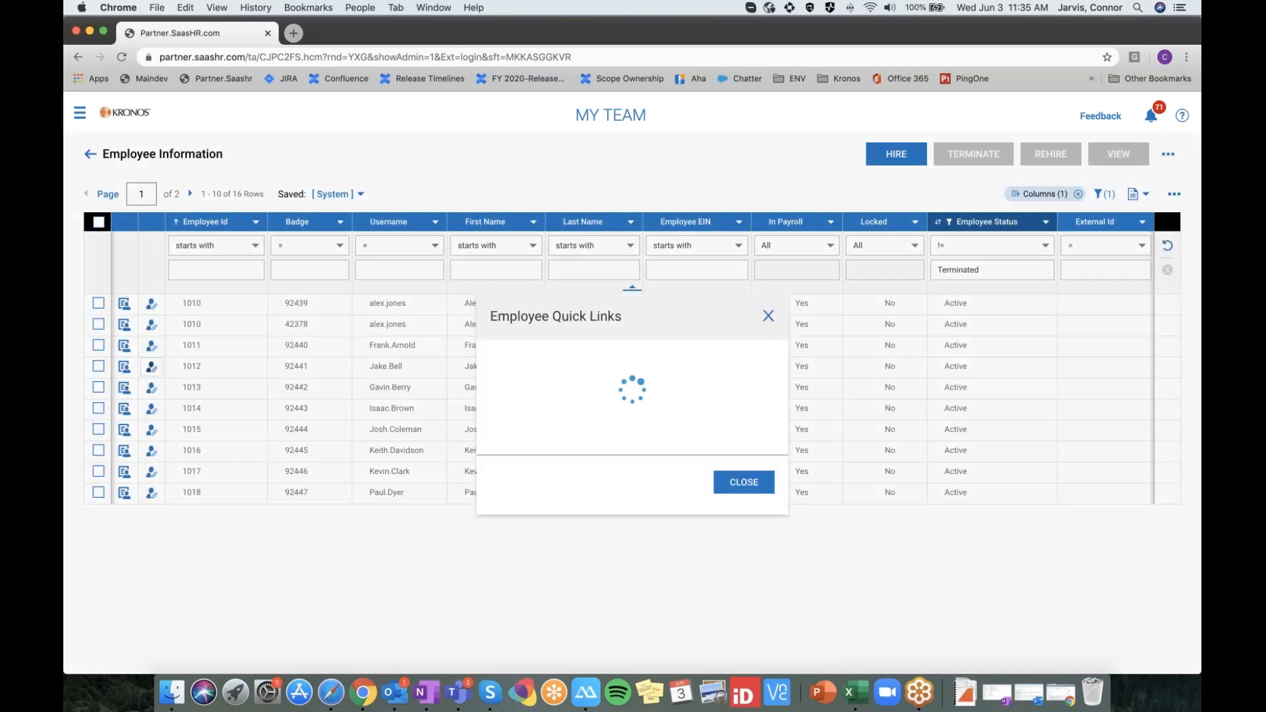
click(525, 432)
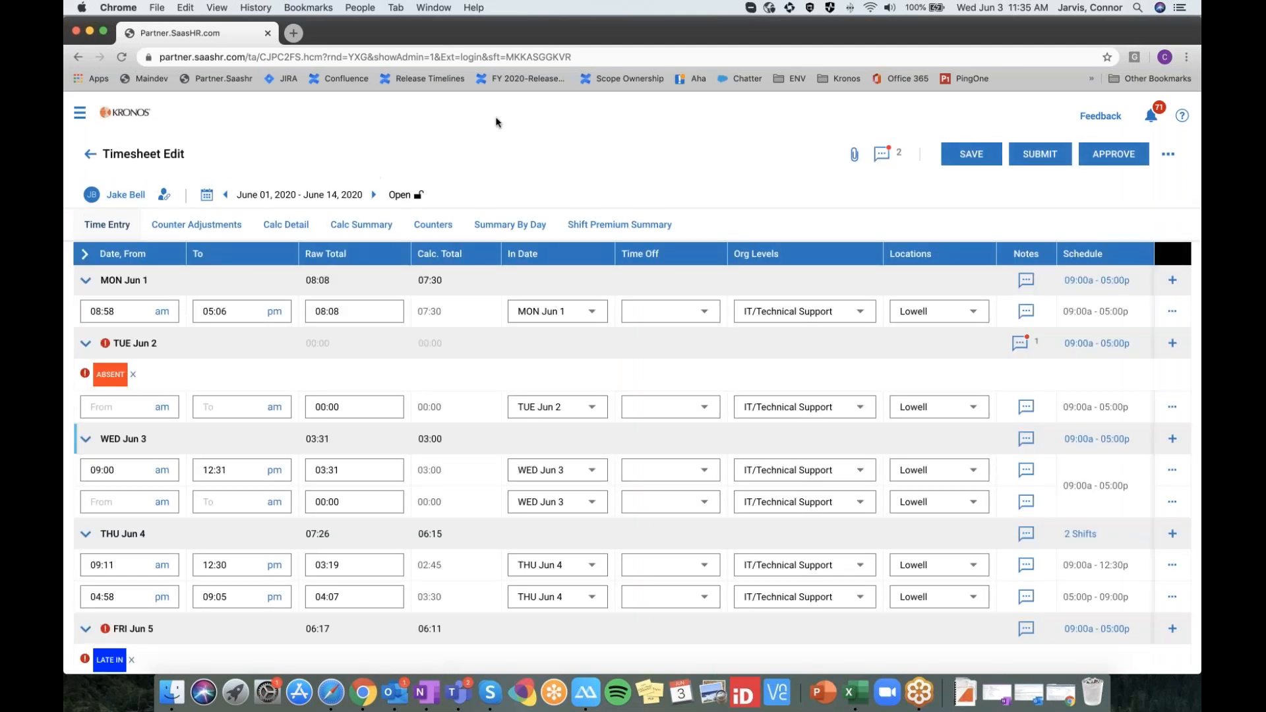
scroll(638, 231, down, 1)
scroll(638, 230, up, 1)
Collapse and re-expand all day rows, expand Wed Jun 3, then expand every day
click(84, 257)
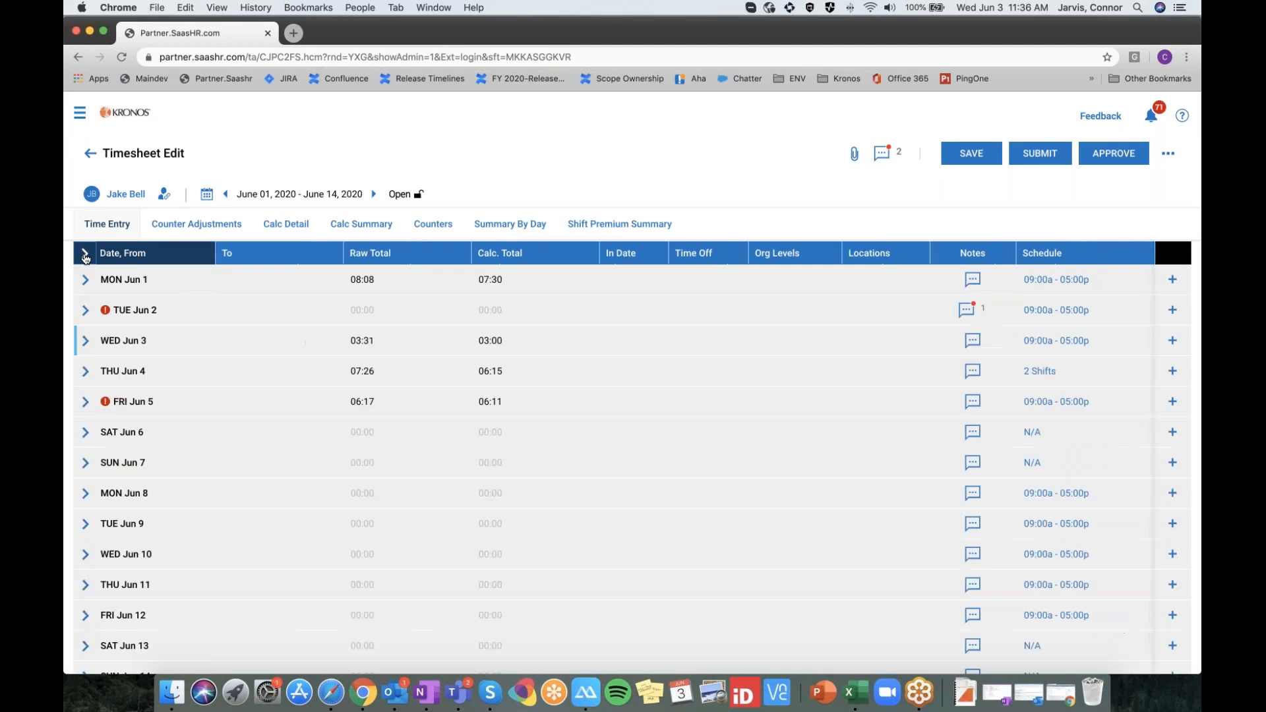
scroll(463, 370, down, 1)
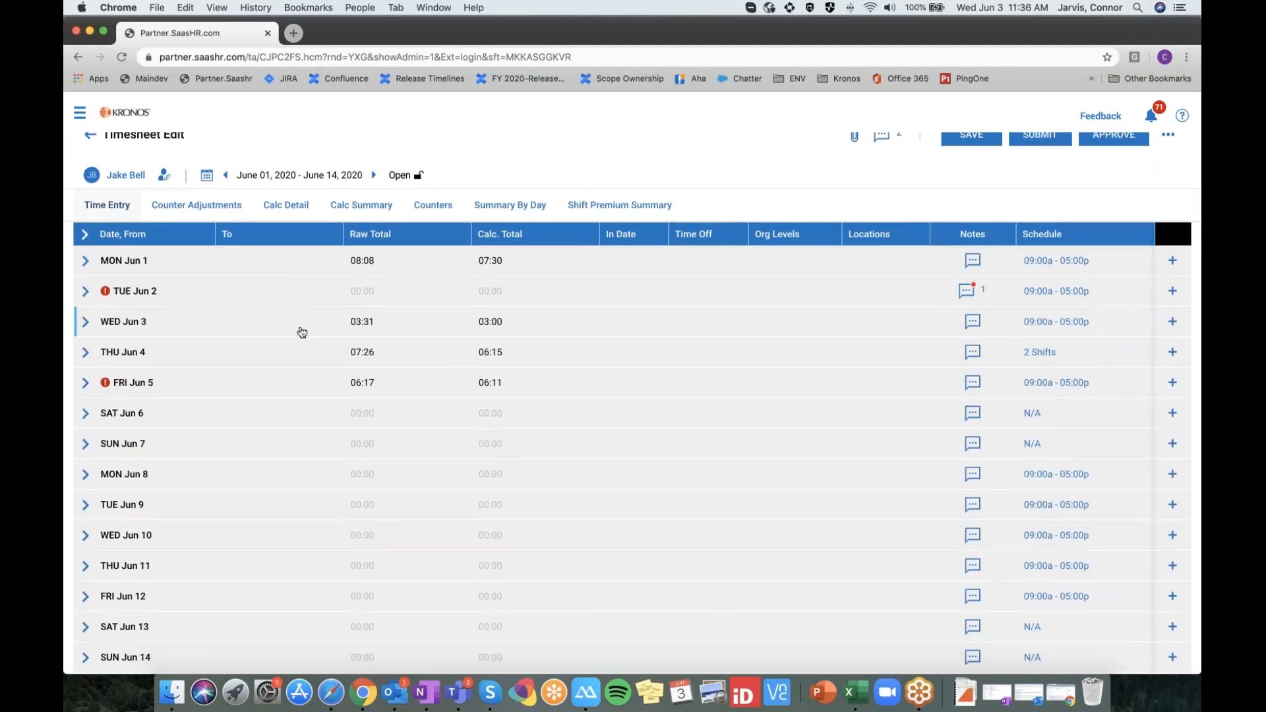
click(84, 236)
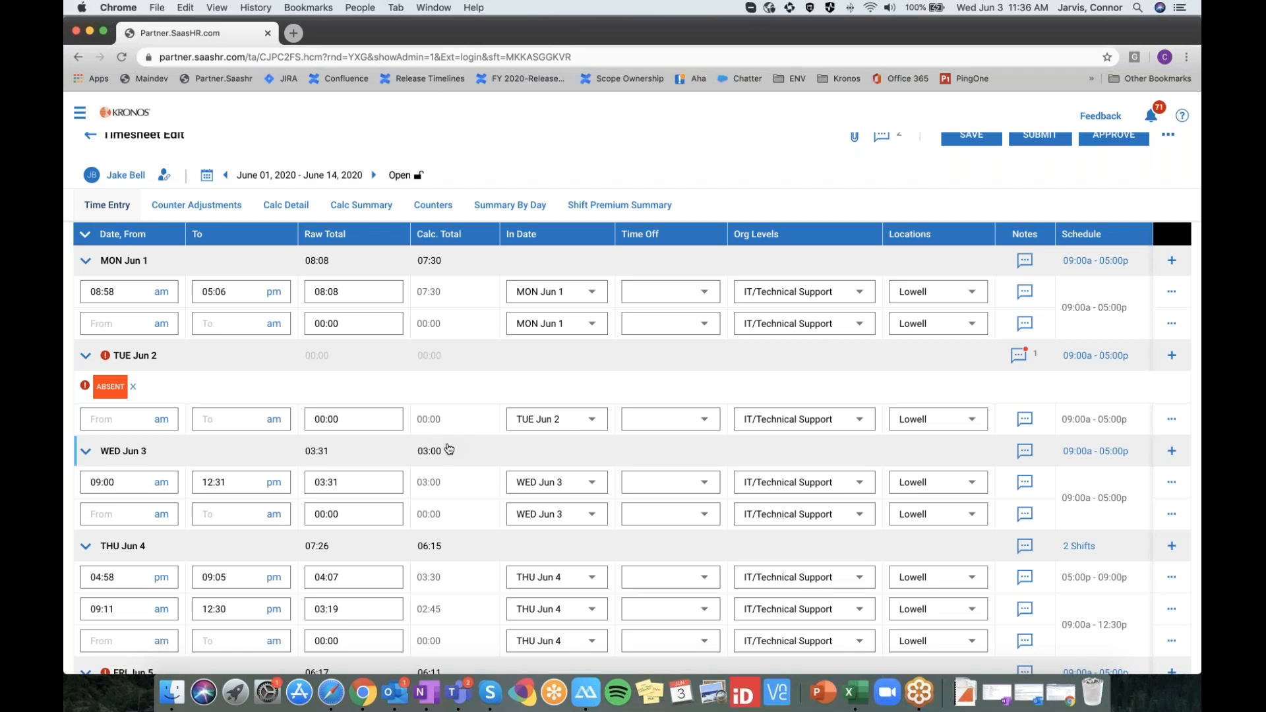
click(85, 236)
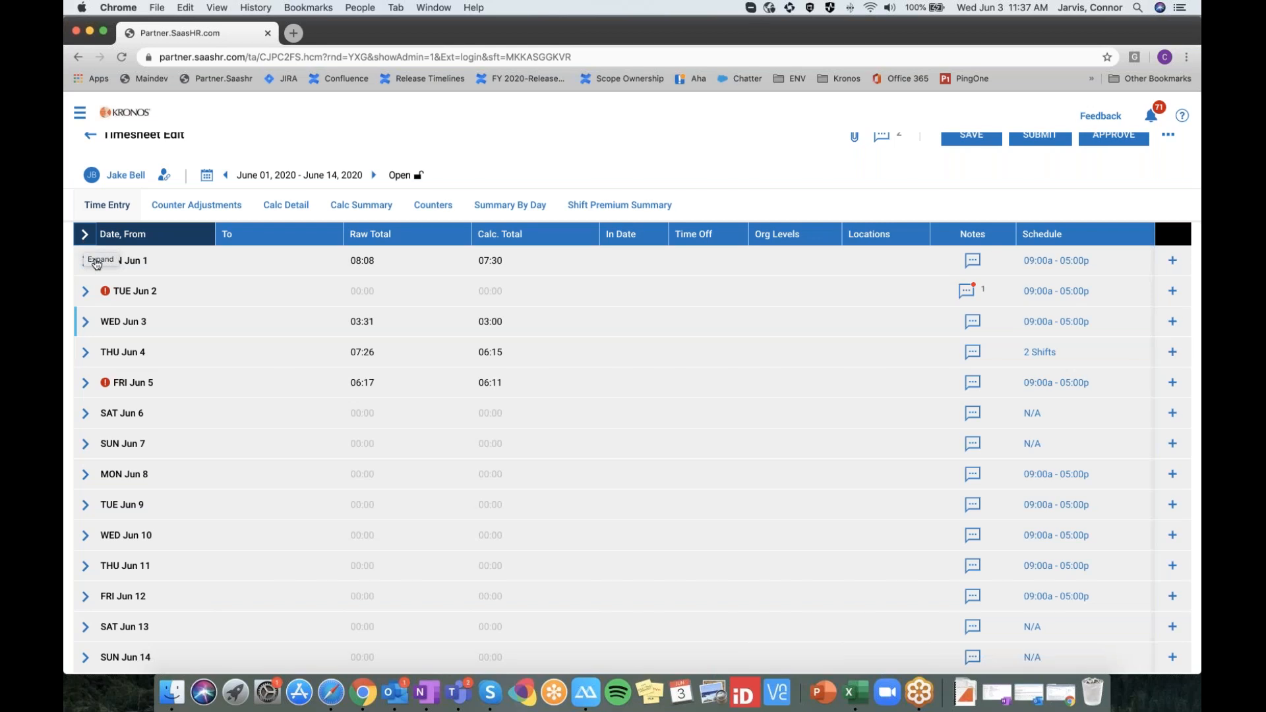
click(85, 321)
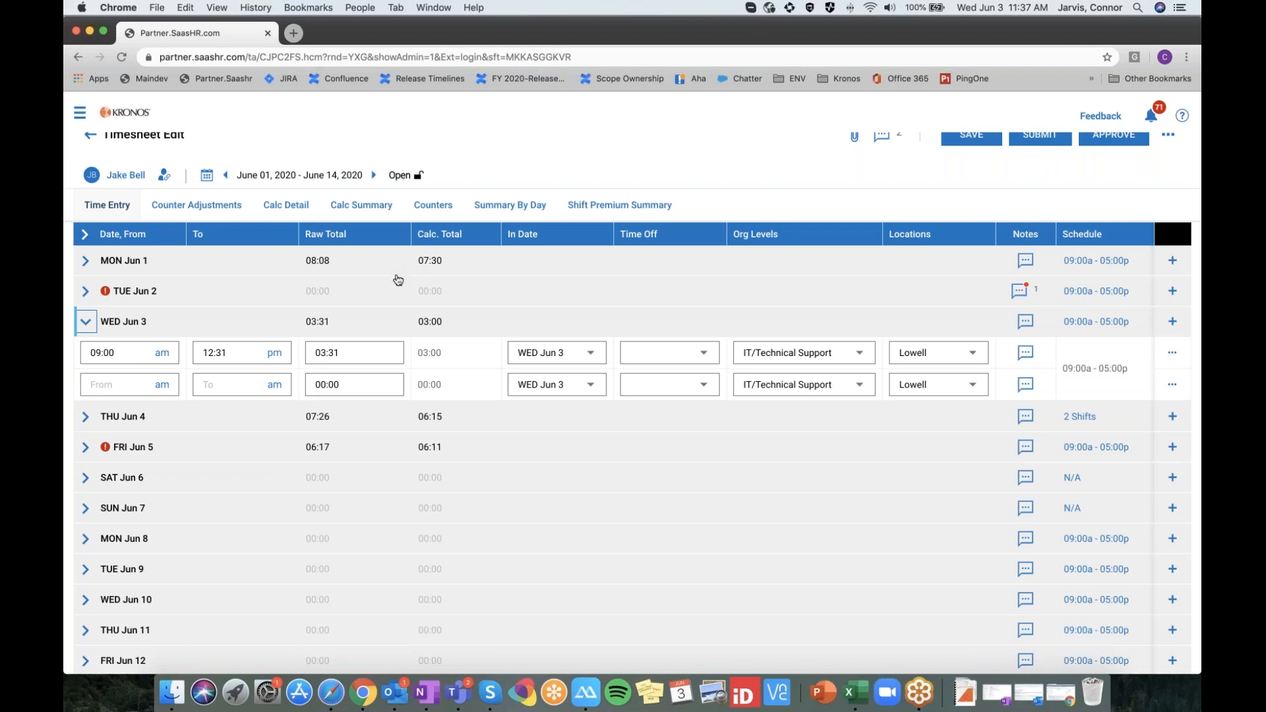
scroll(397, 279, up, 1)
scroll(398, 278, up, 2)
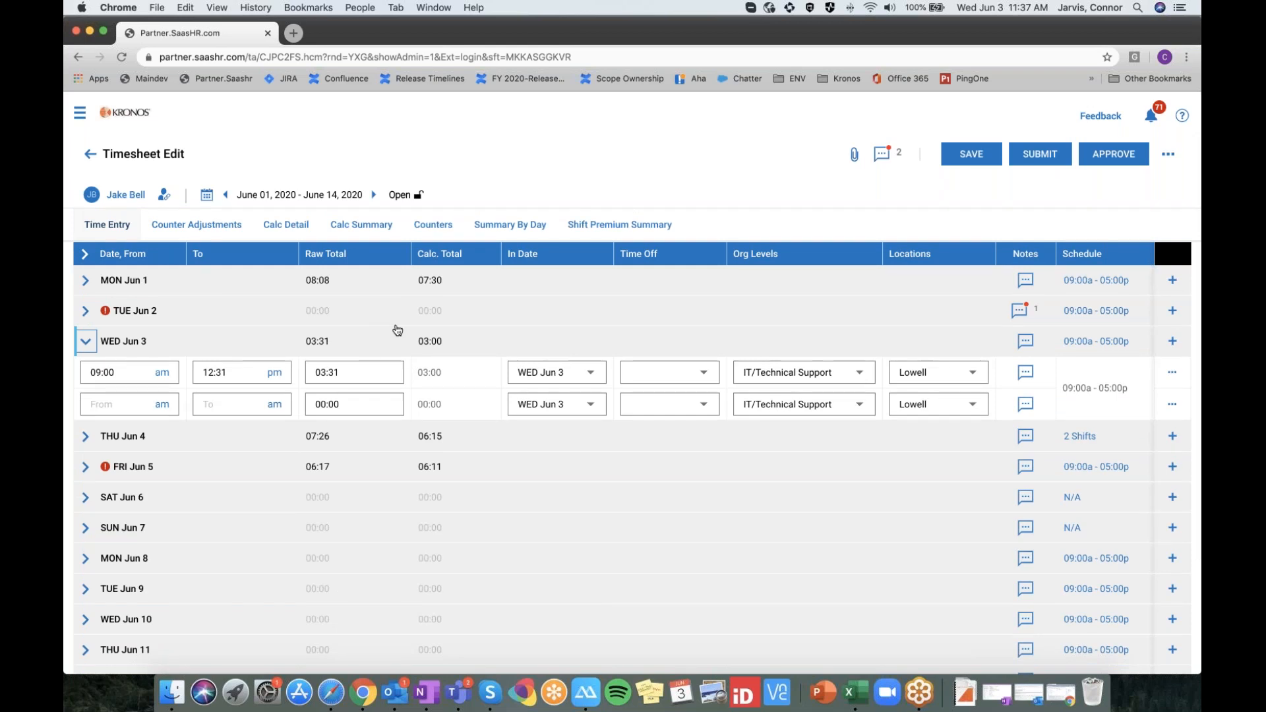
click(84, 254)
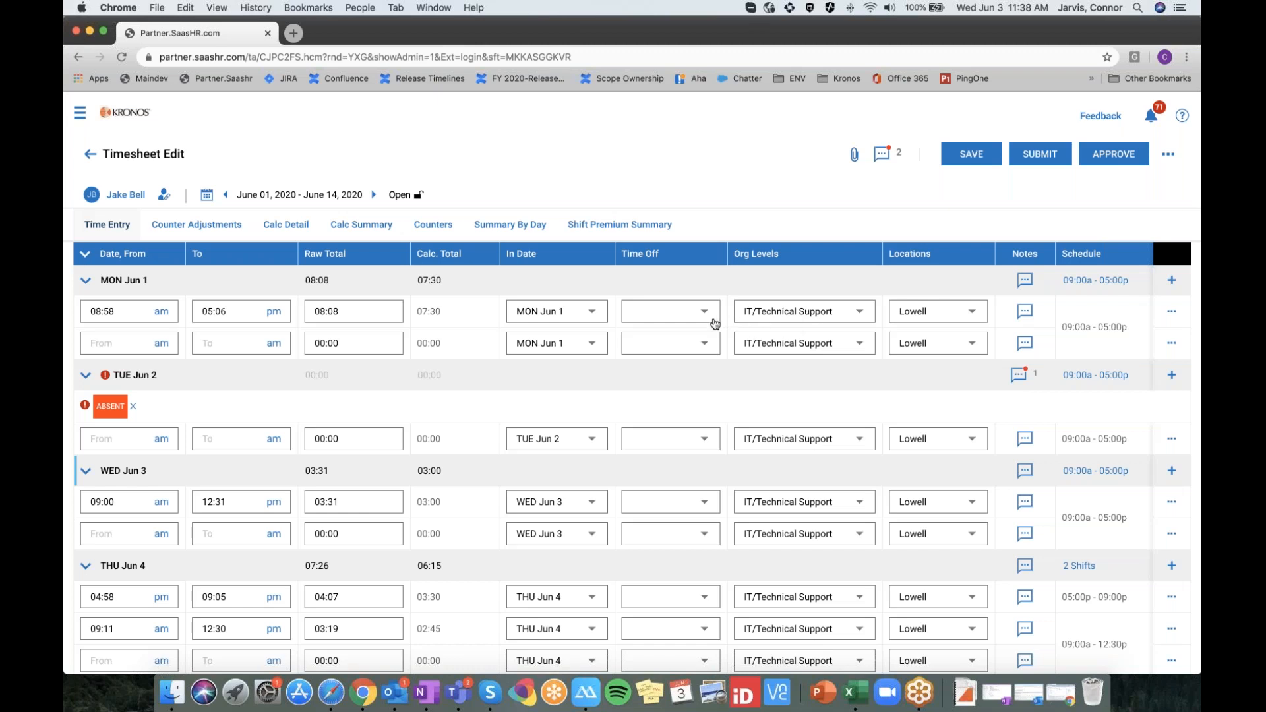
click(850, 312)
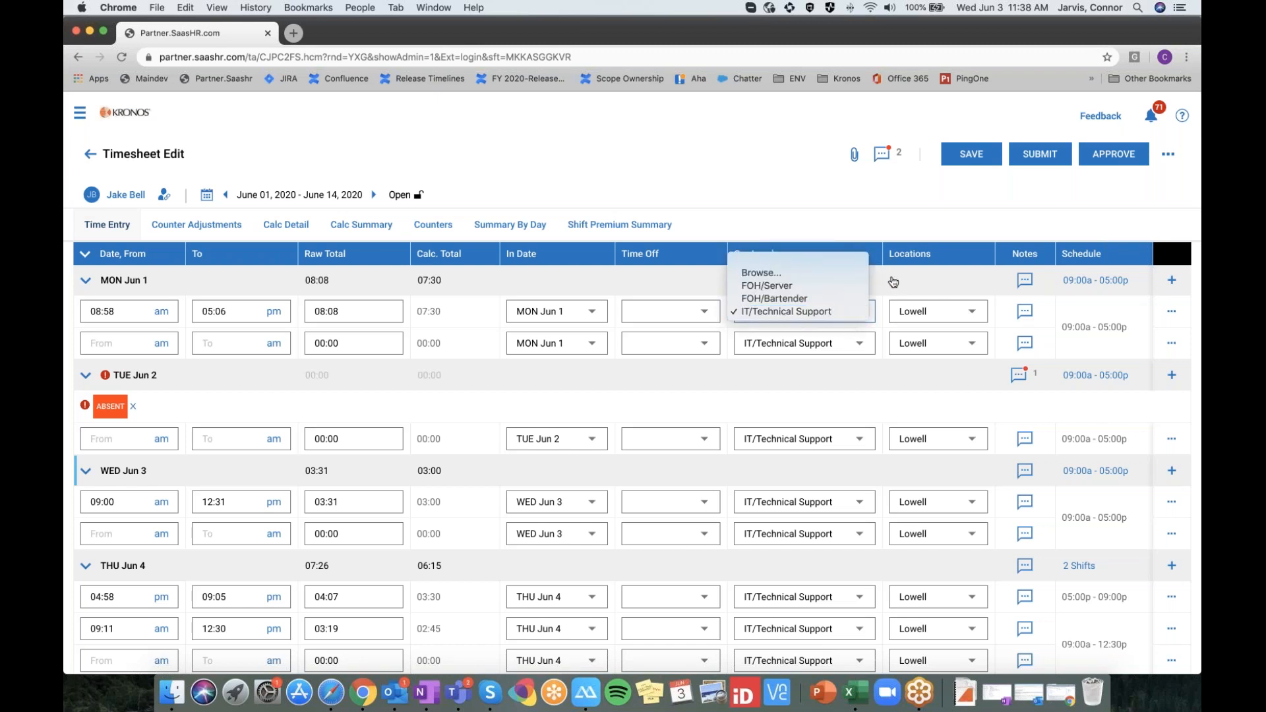
click(816, 275)
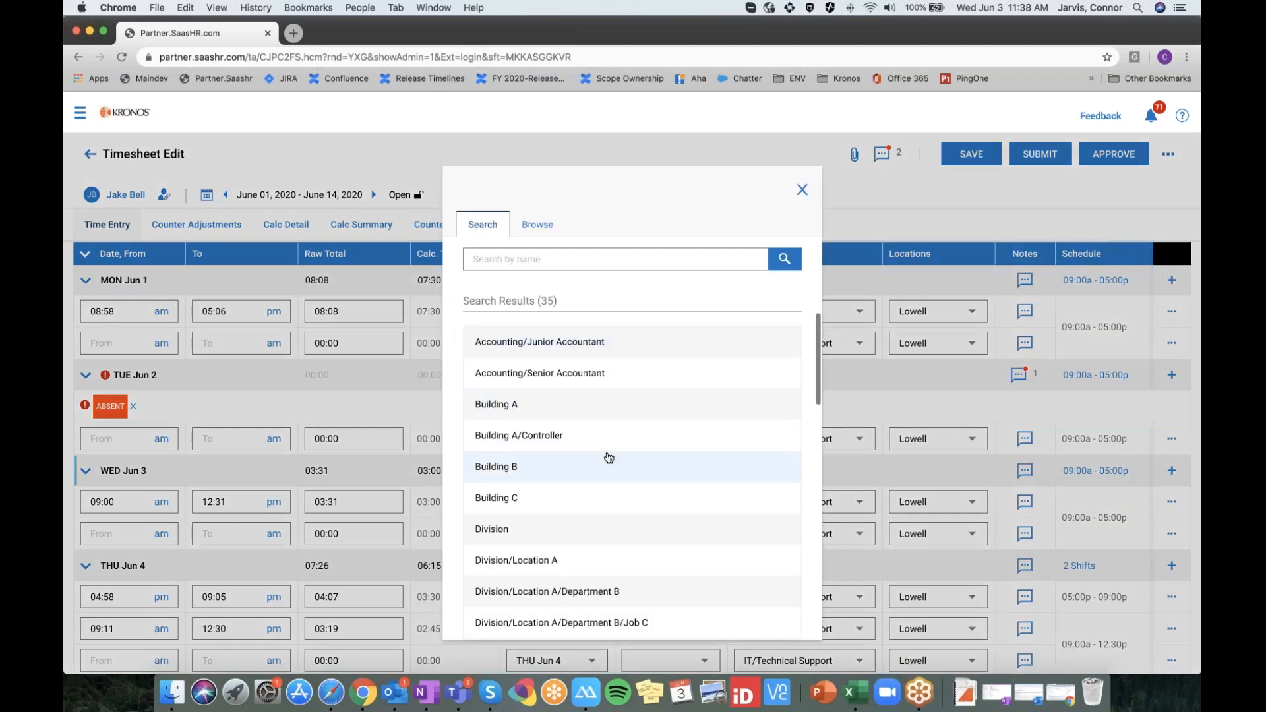
scroll(592, 370, down, 3)
scroll(593, 408, down, 4)
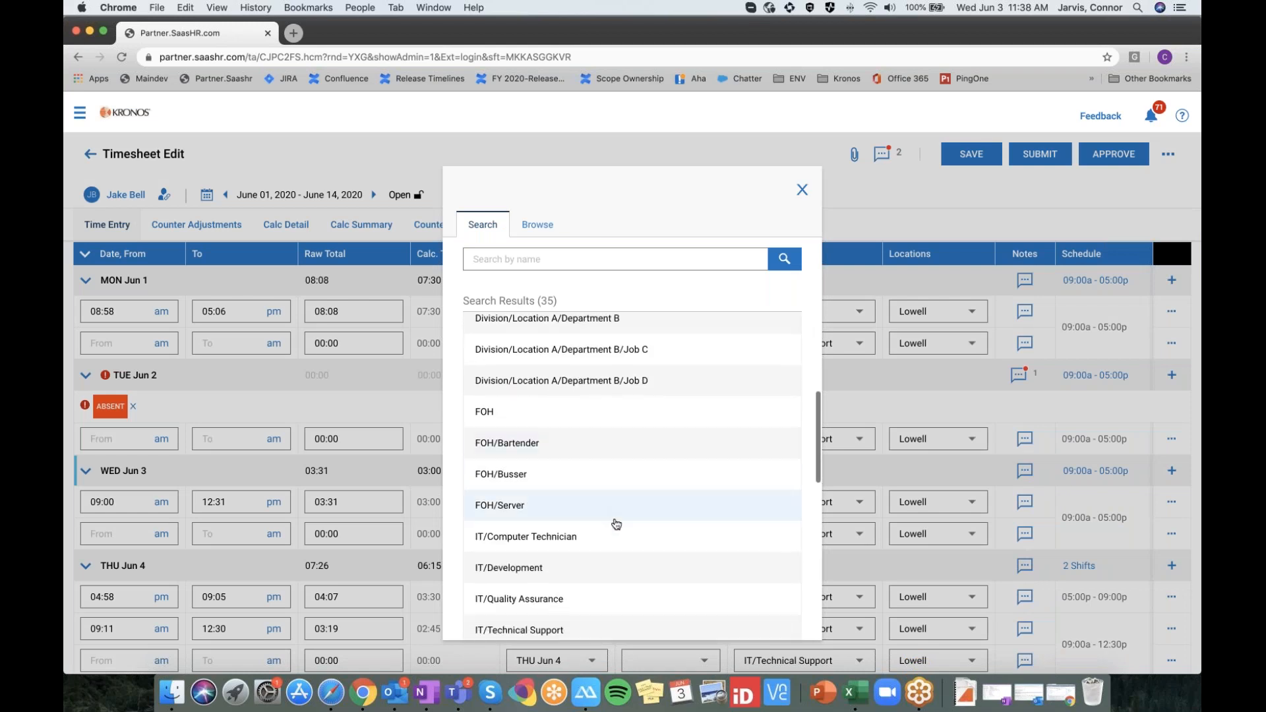
scroll(612, 501, up, 4)
scroll(606, 448, up, 3)
click(537, 263)
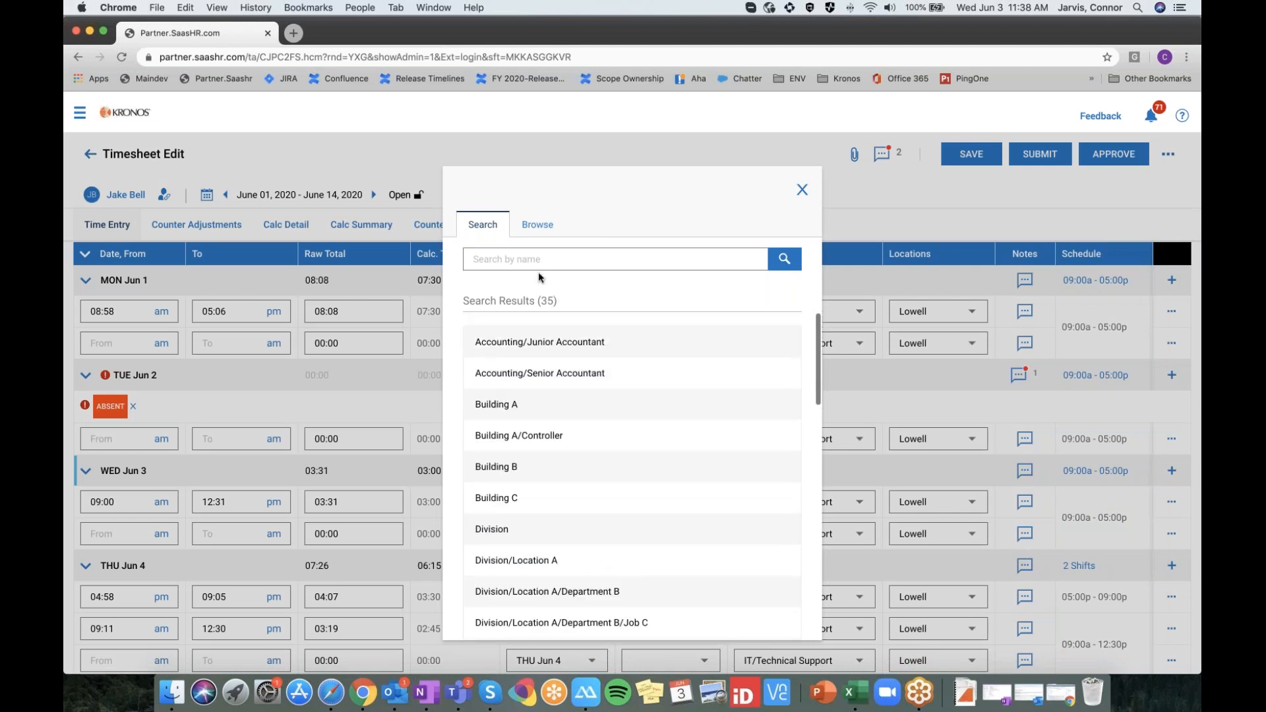
text(building)
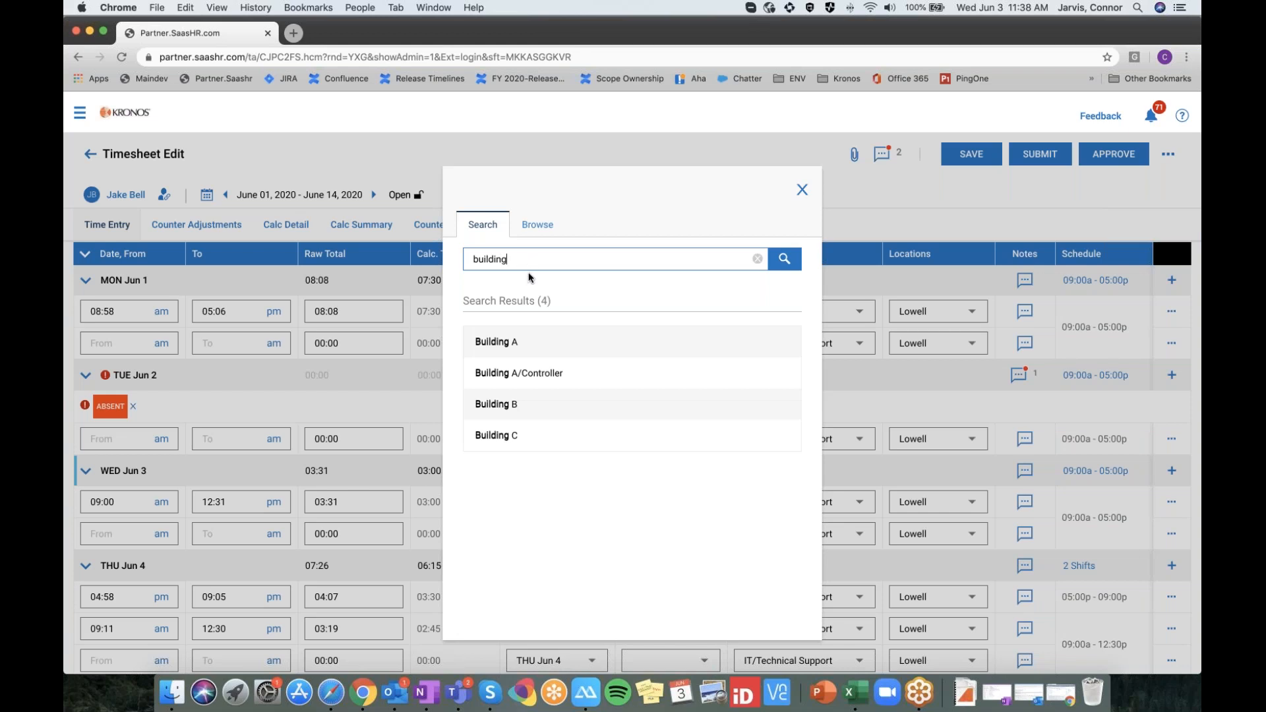
click(536, 226)
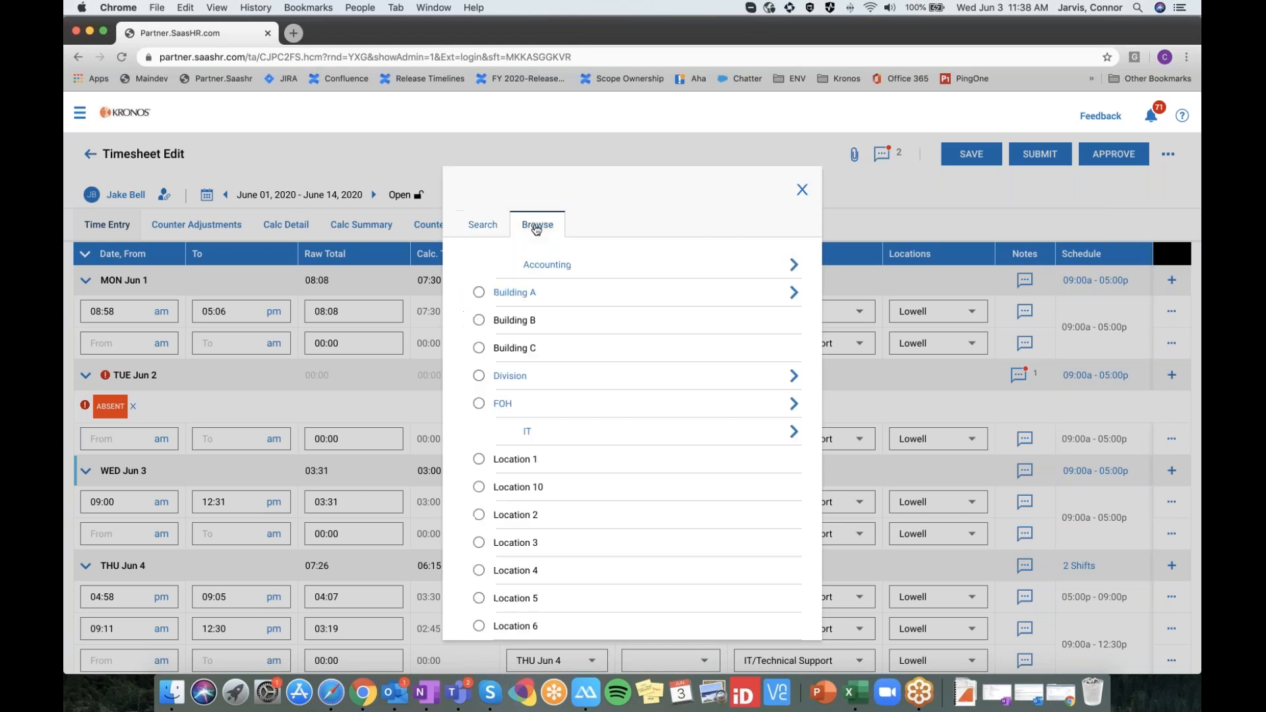
scroll(594, 323, down, 2)
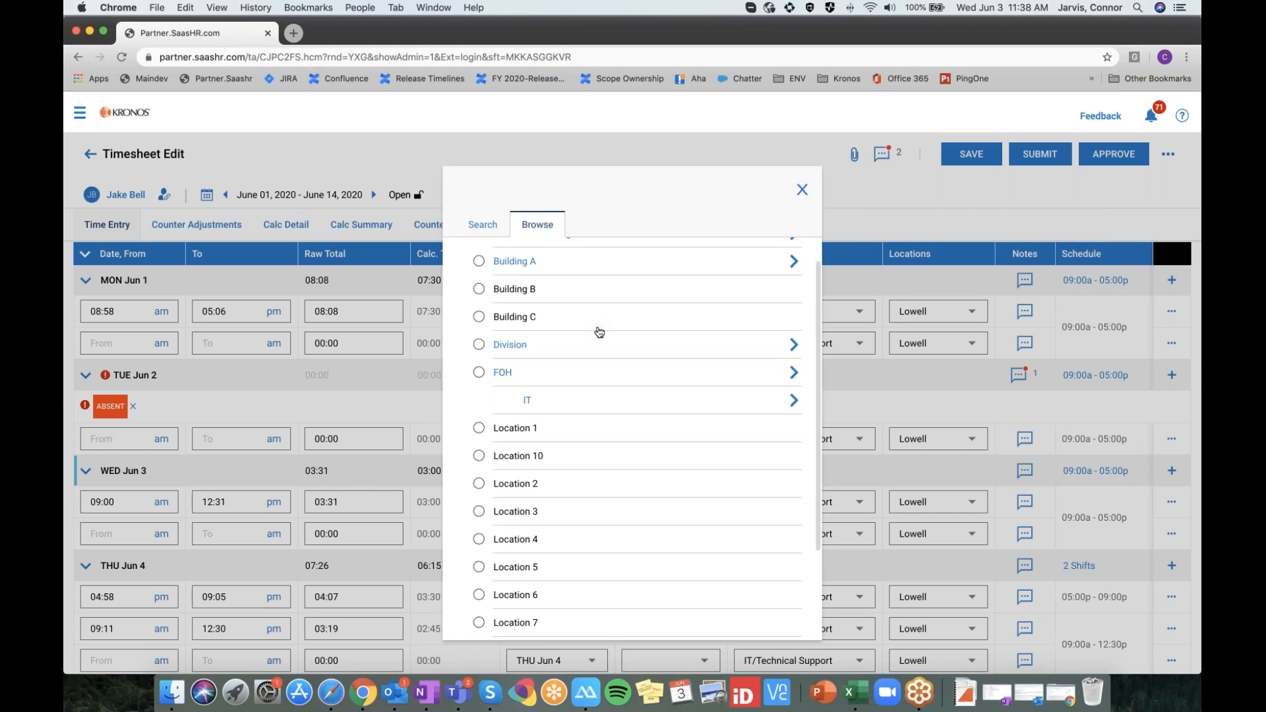
scroll(590, 343, up, 2)
click(585, 292)
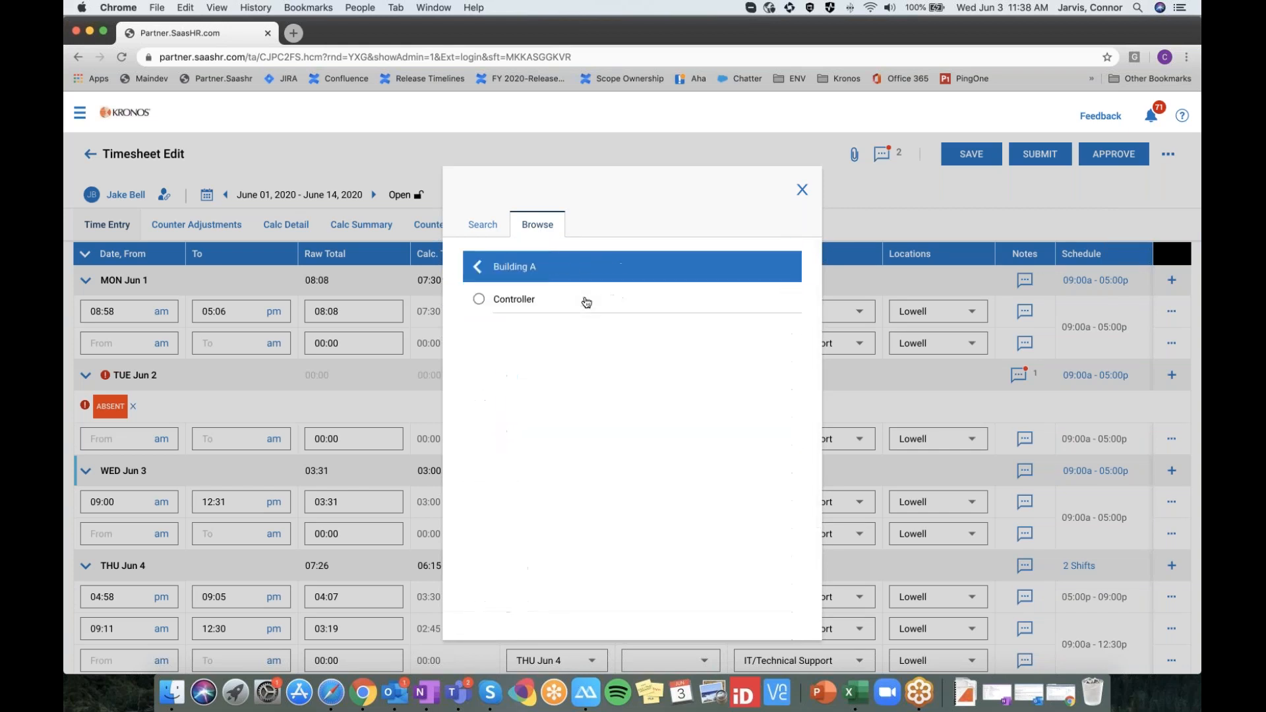
click(504, 268)
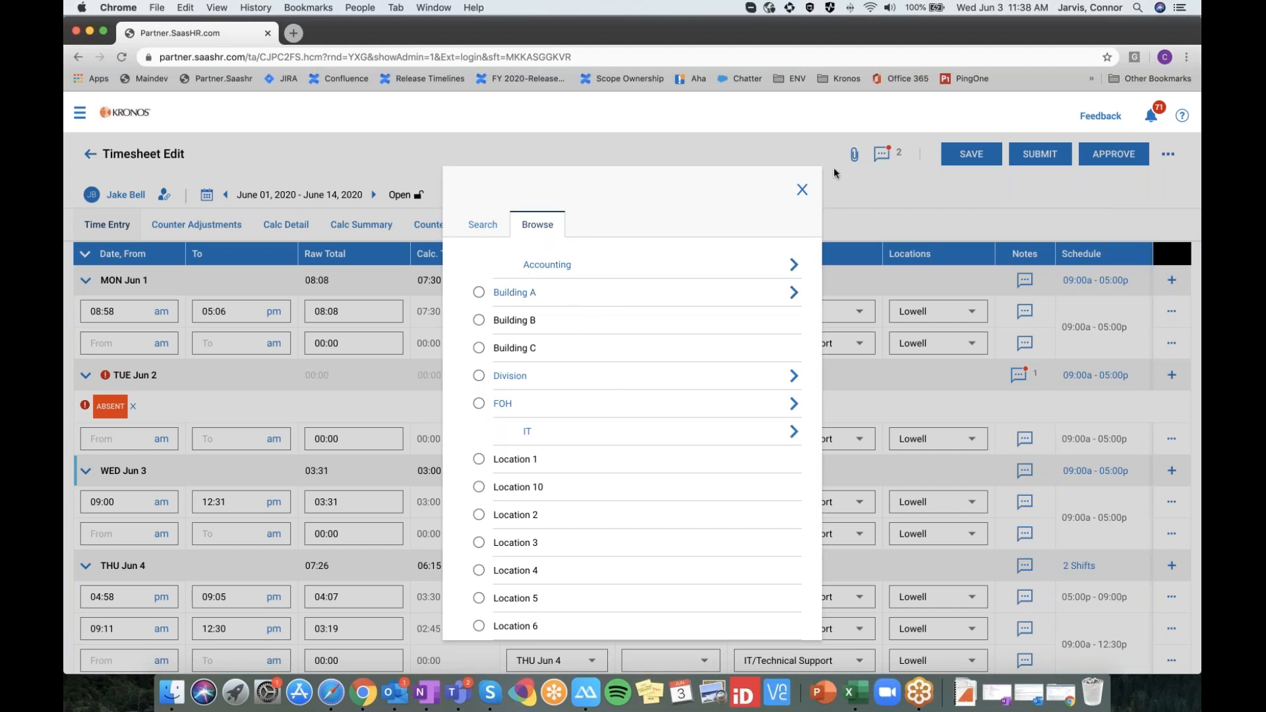
click(802, 191)
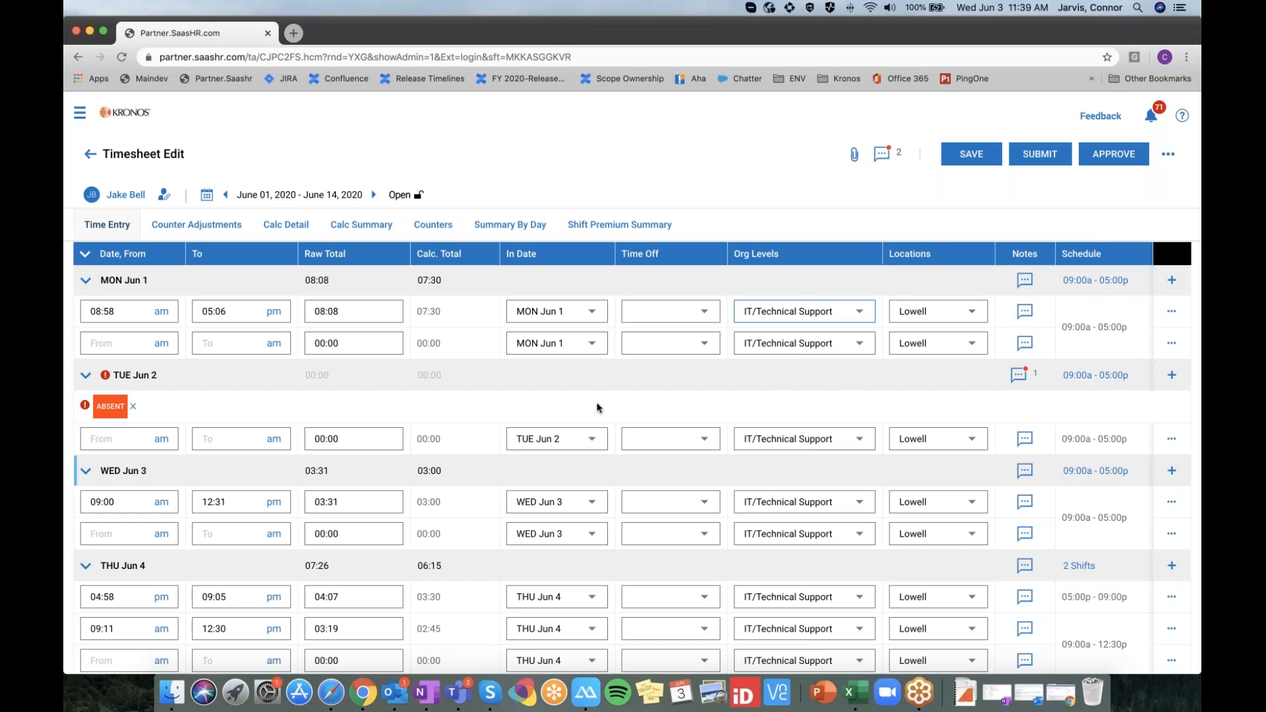
scroll(598, 407, down, 1)
click(671, 304)
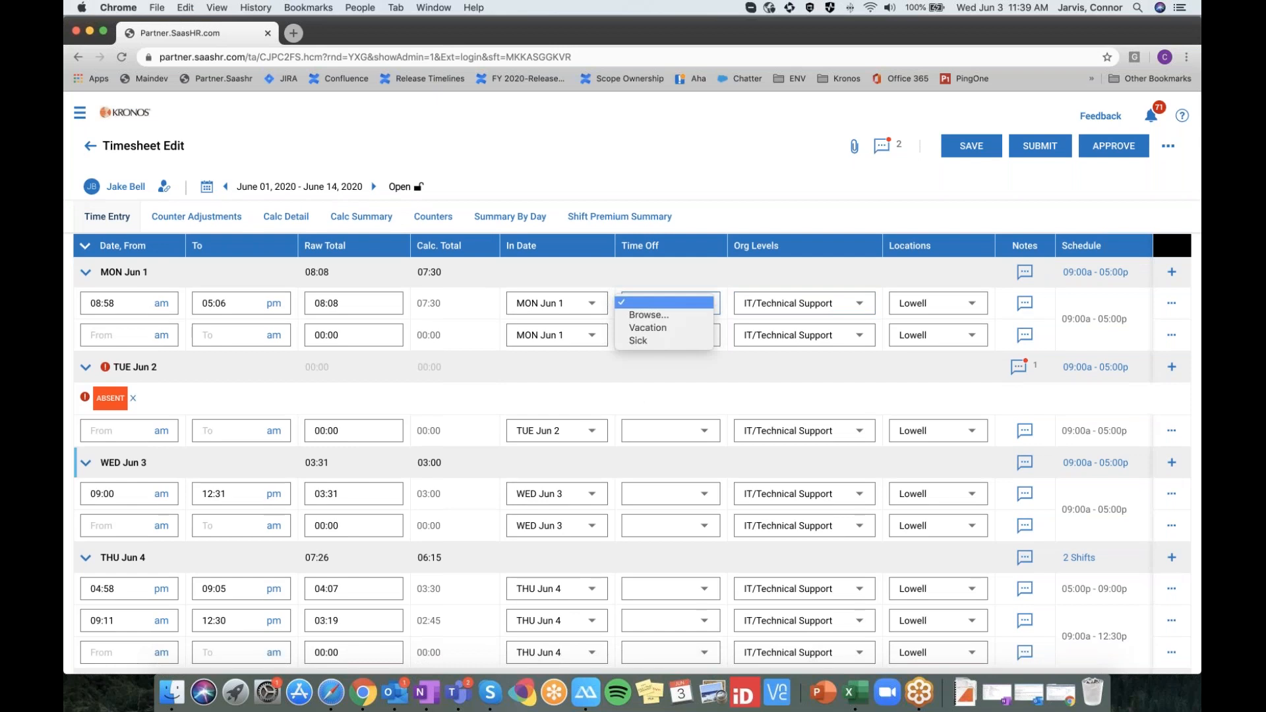
click(676, 330)
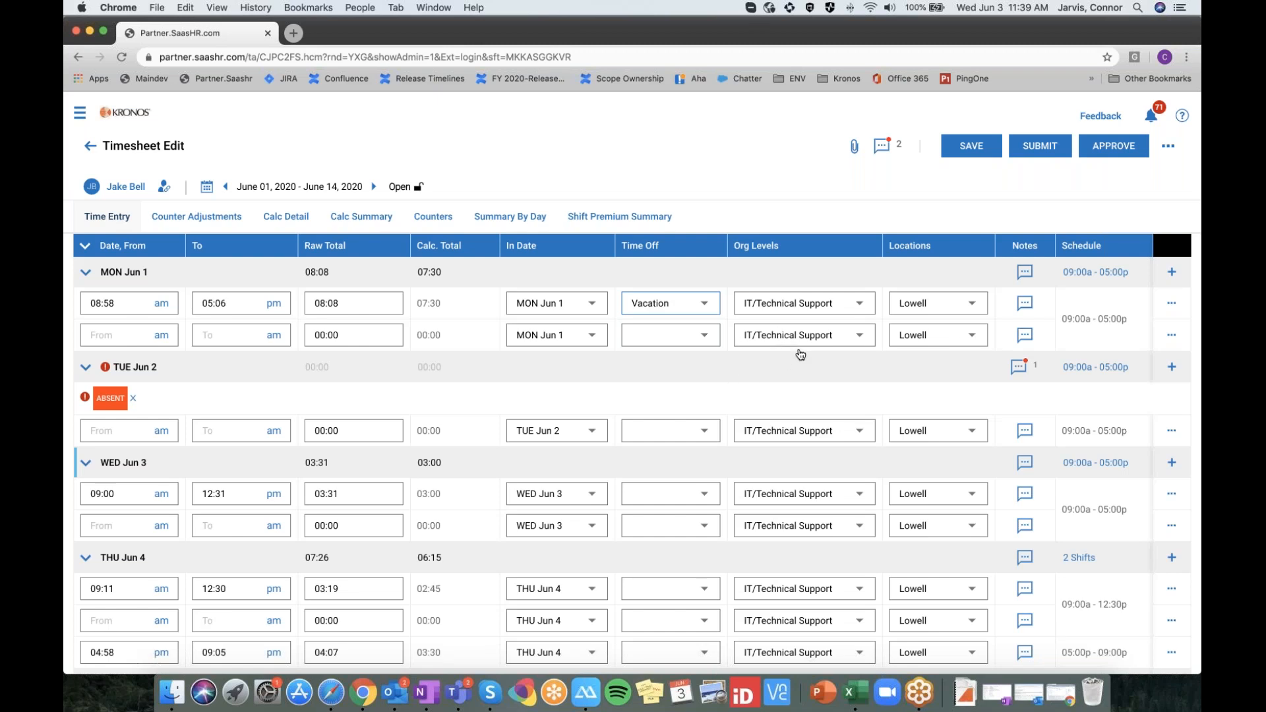
click(688, 342)
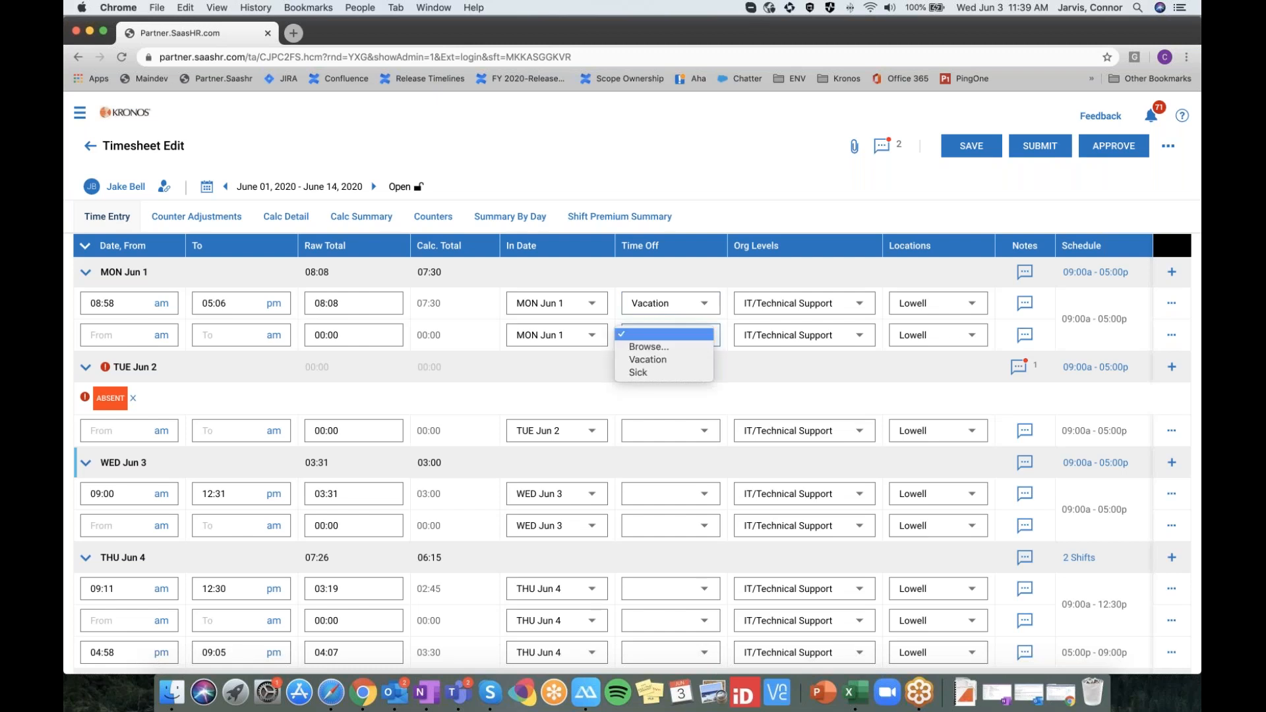
click(665, 376)
scroll(682, 350, down, 1)
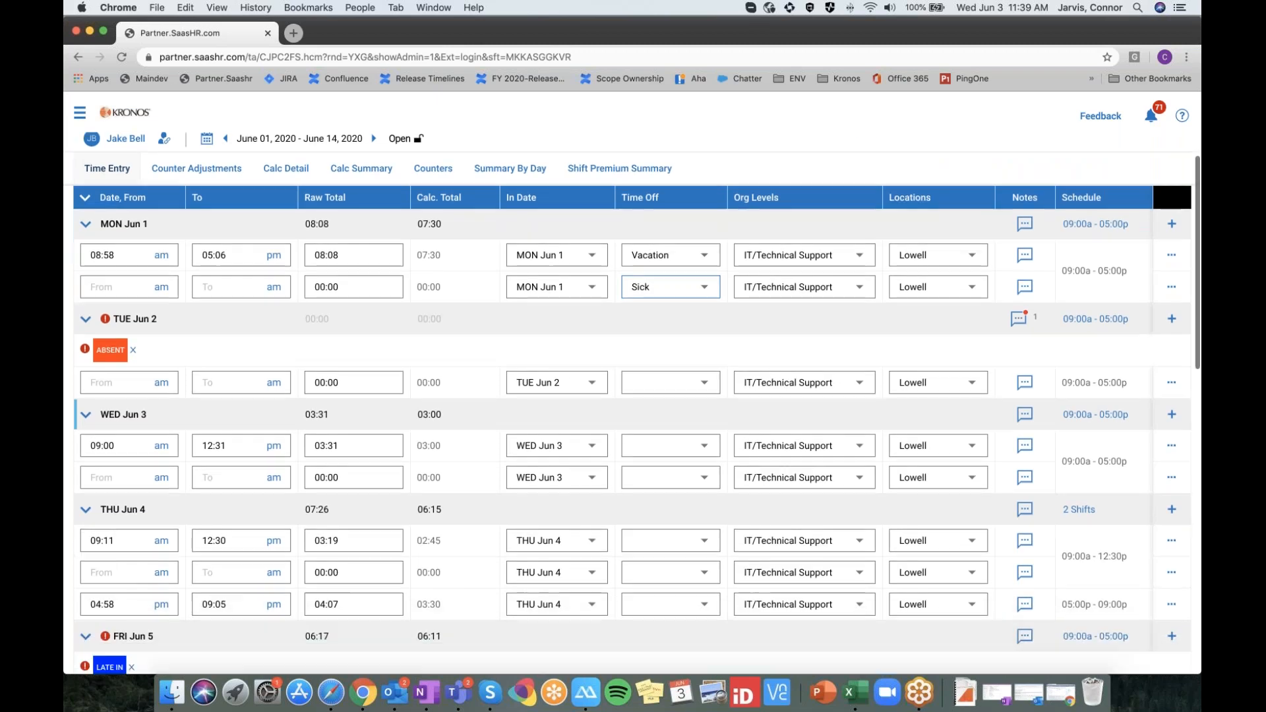
click(693, 371)
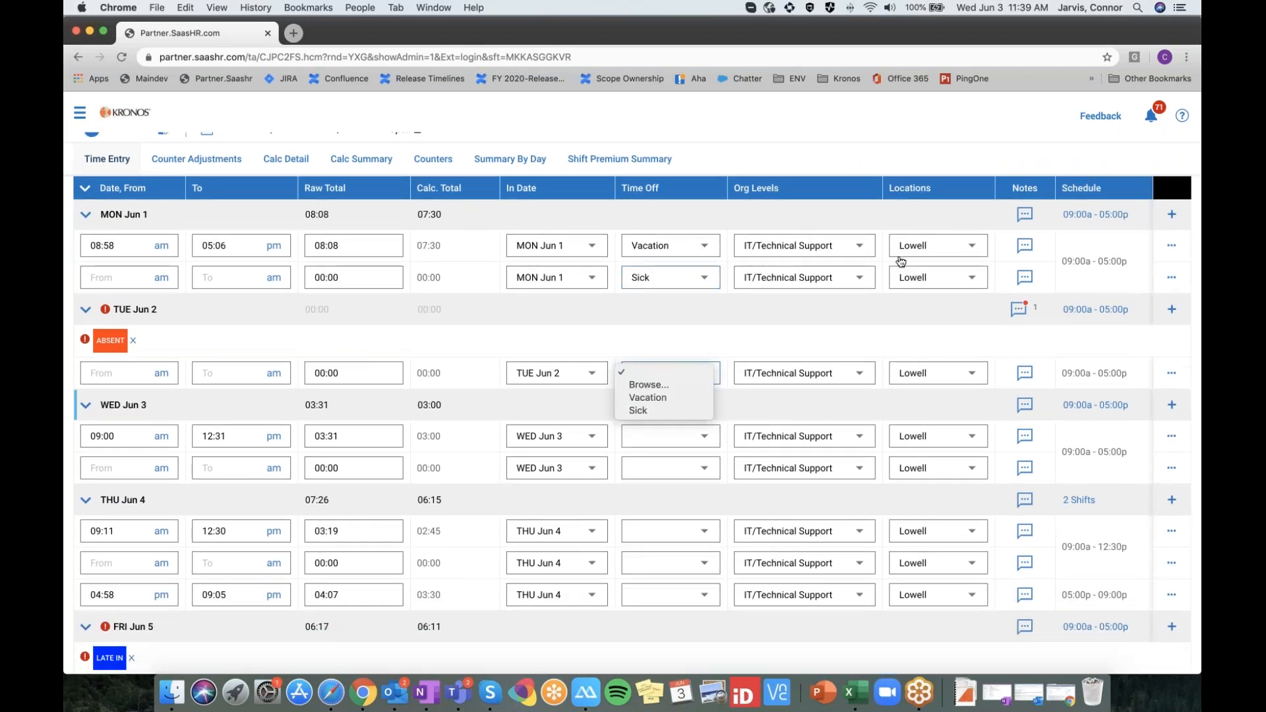
click(665, 398)
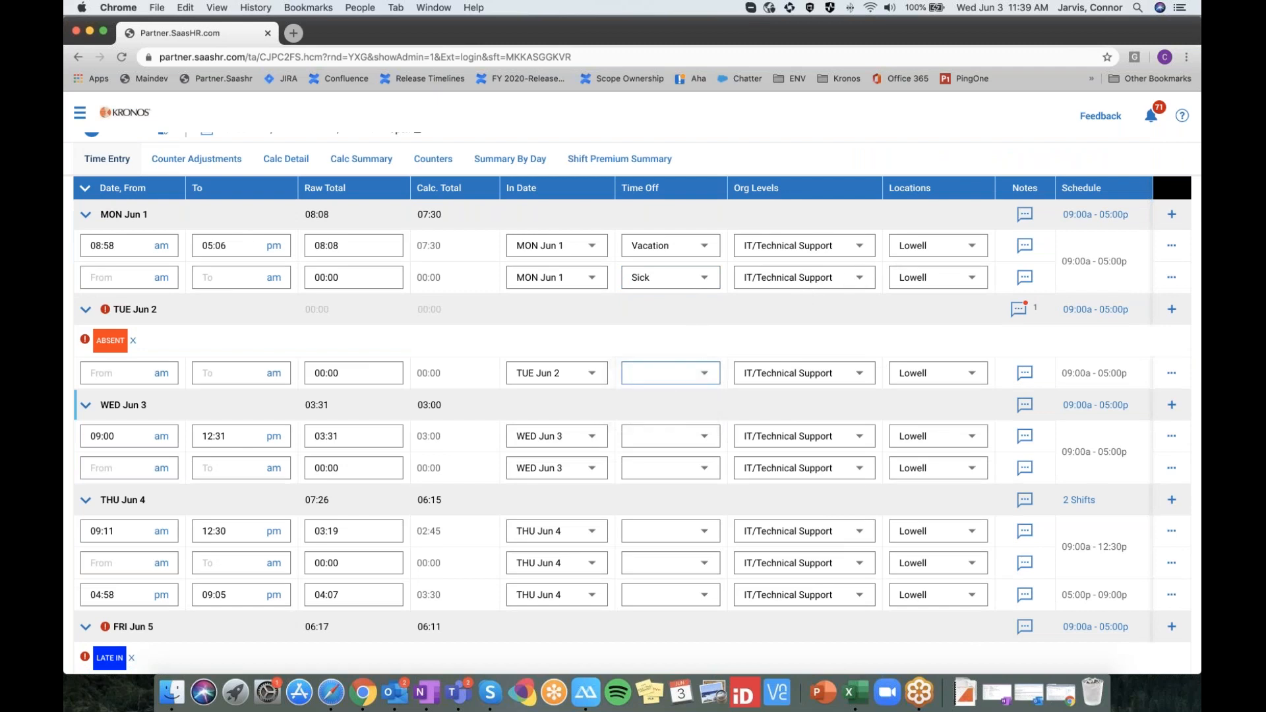
scroll(665, 398, up, 2)
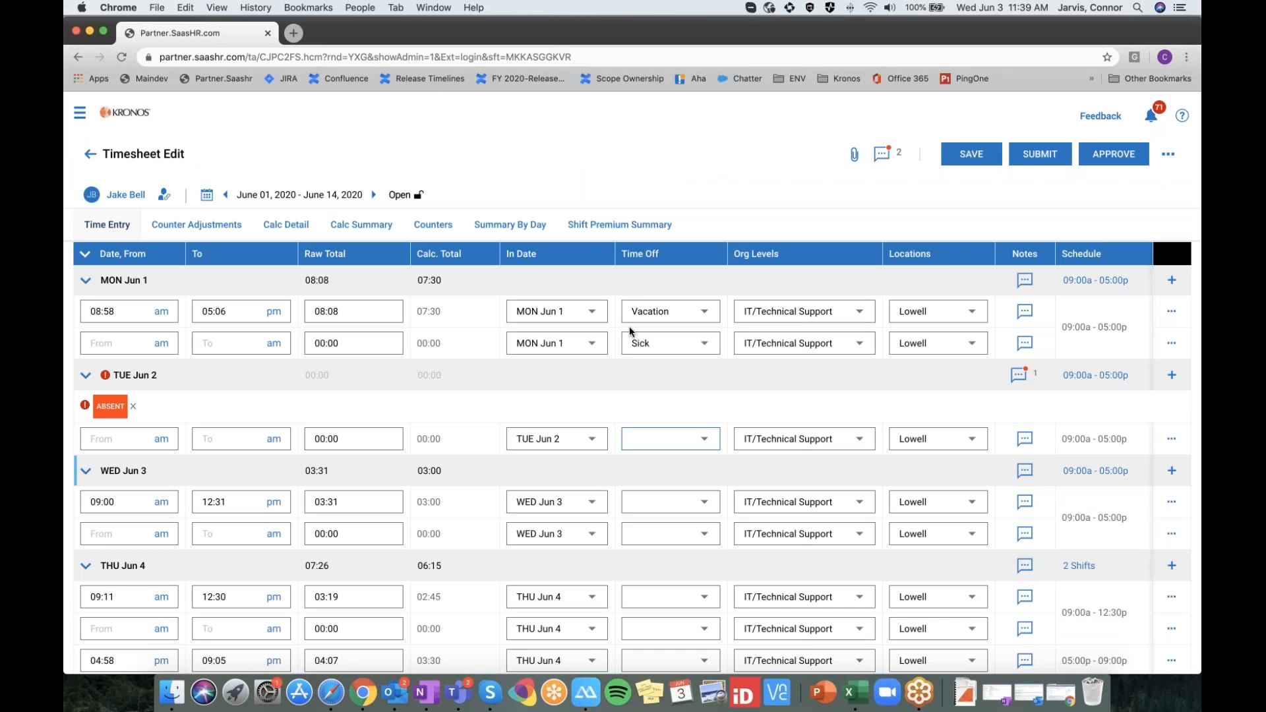
click(689, 318)
click(688, 290)
click(653, 344)
click(654, 308)
click(1025, 280)
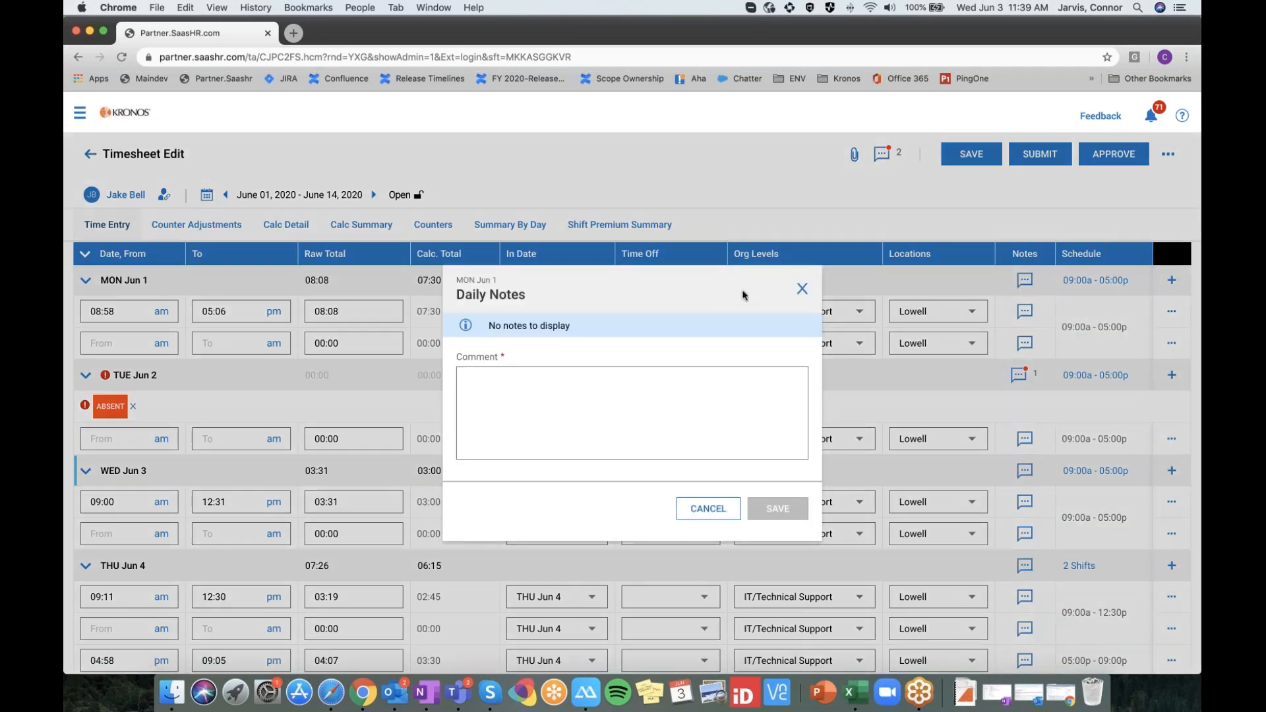
click(801, 288)
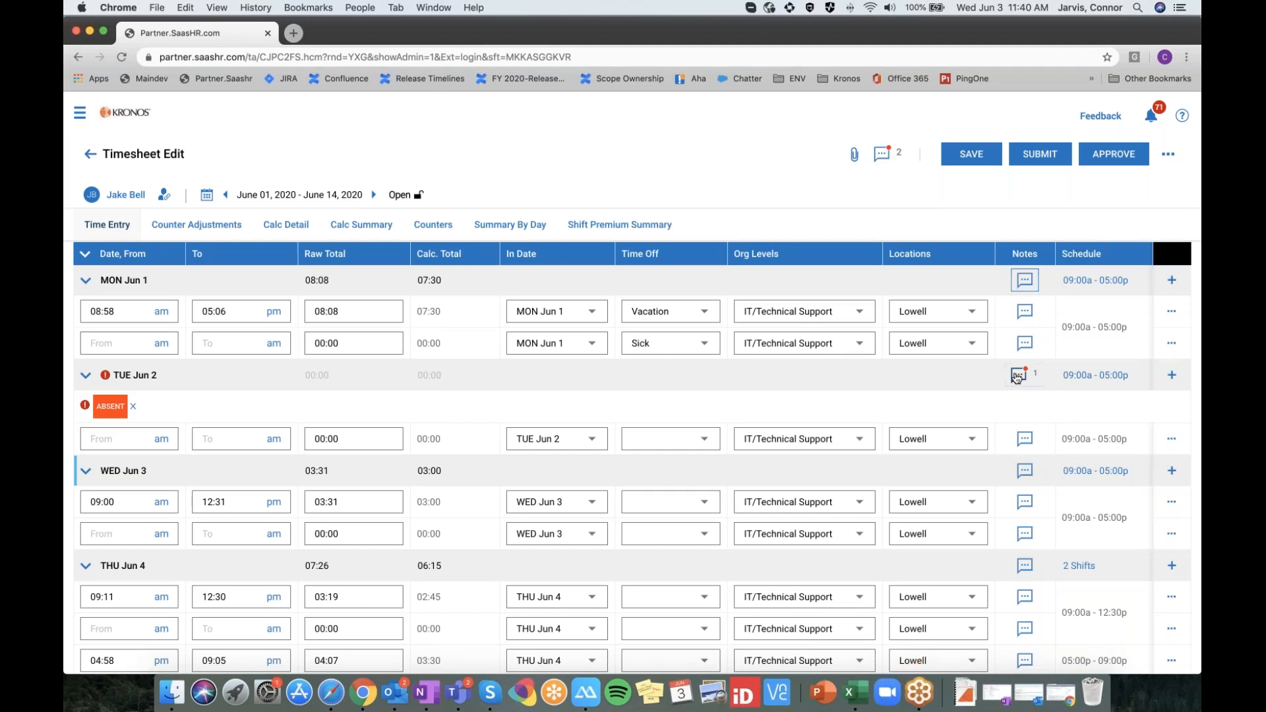
click(1018, 375)
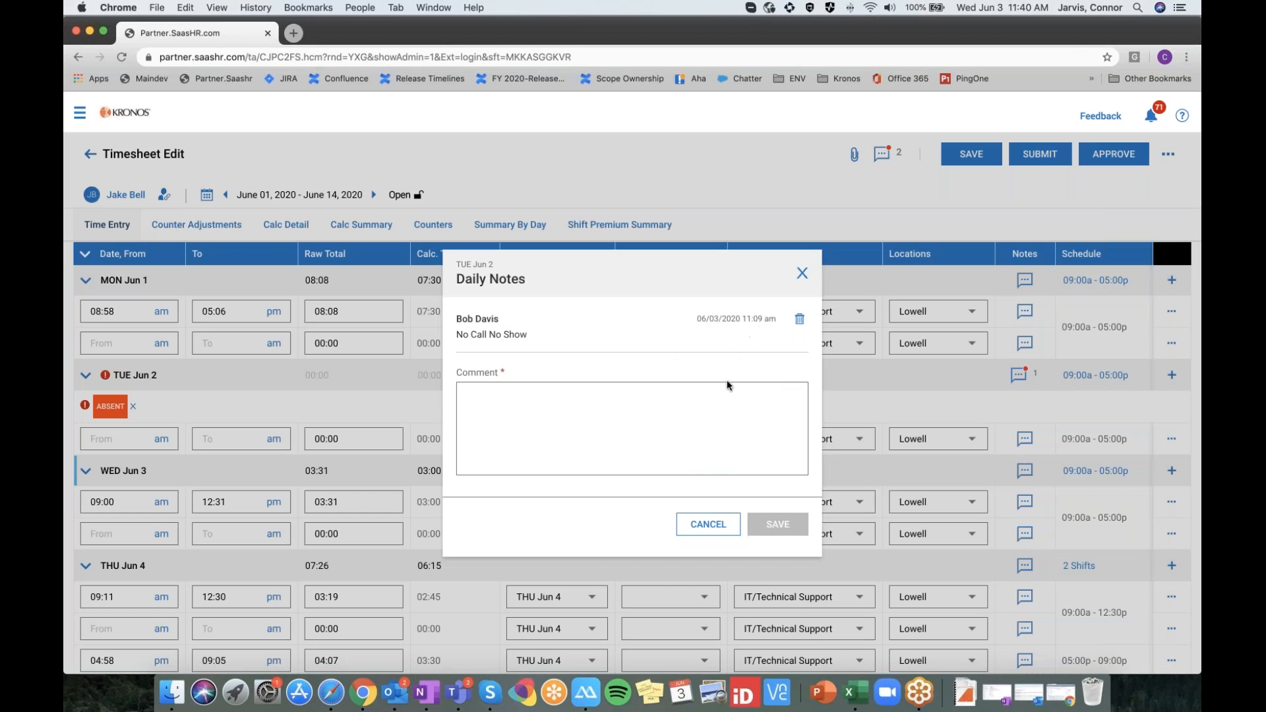
click(707, 526)
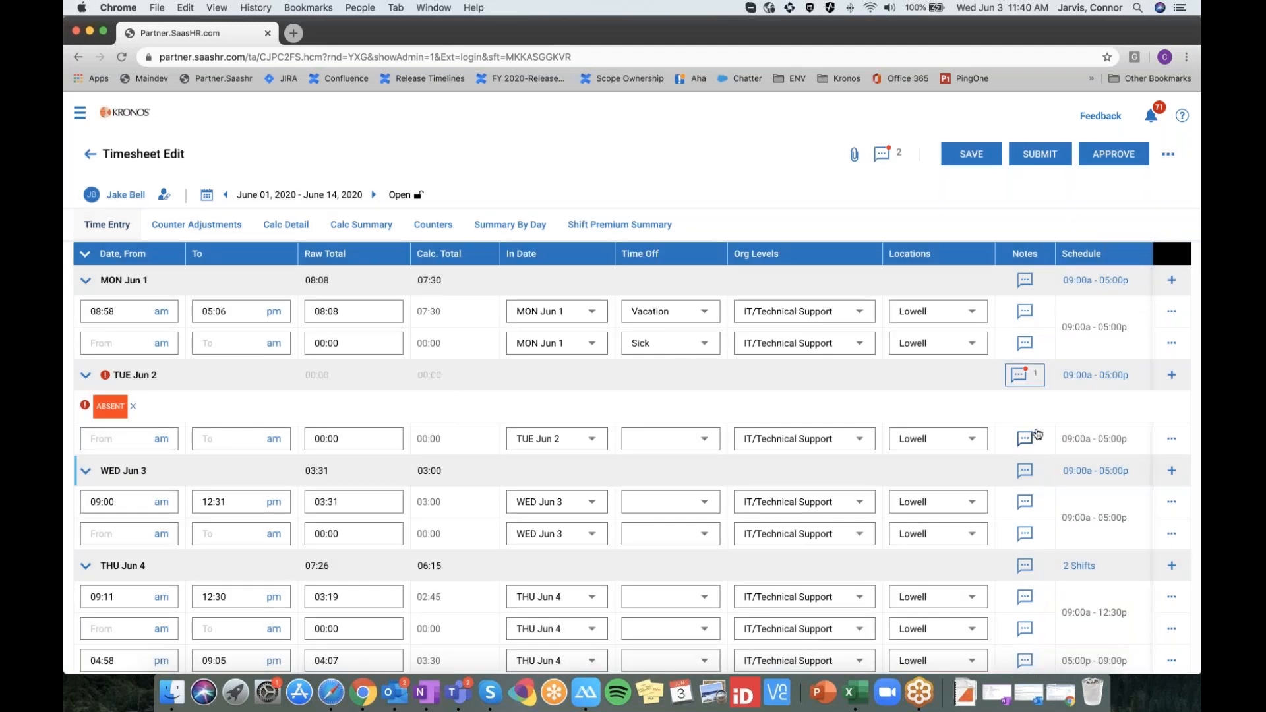
scroll(1039, 436, down, 1)
scroll(1038, 435, down, 3)
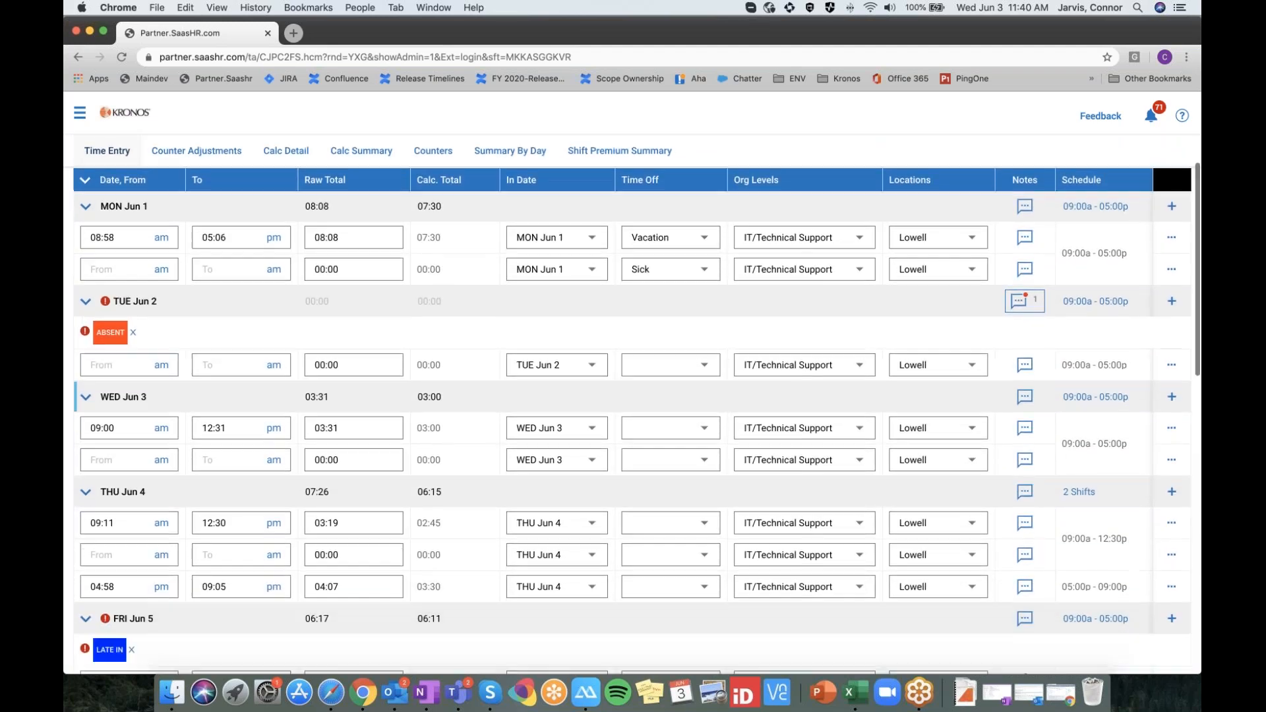
scroll(1048, 487, down, 4)
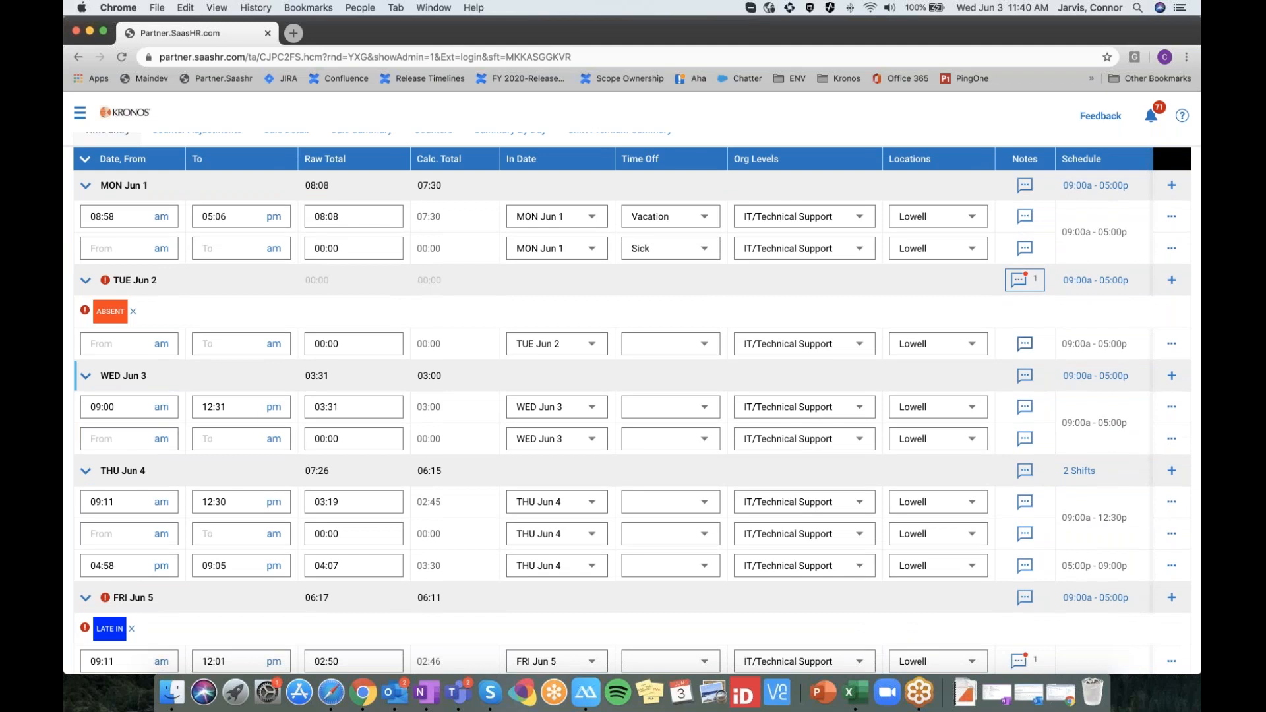
scroll(1025, 521, down, 4)
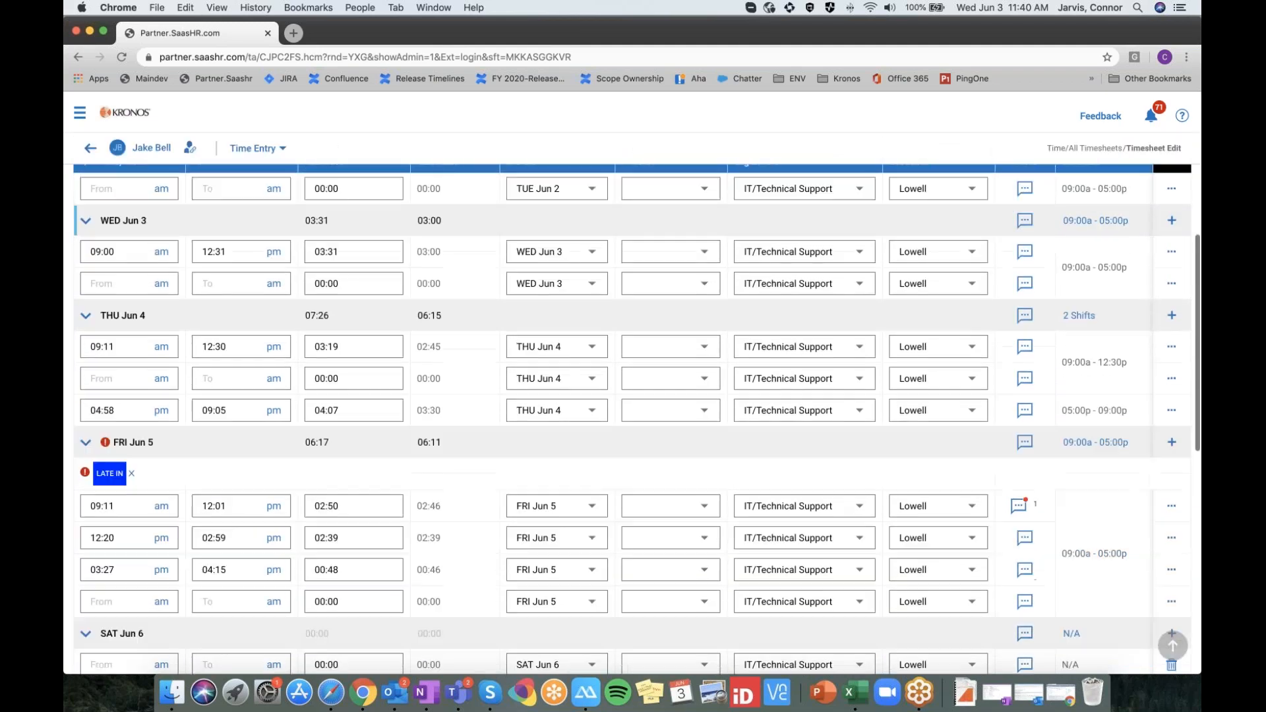
click(1019, 506)
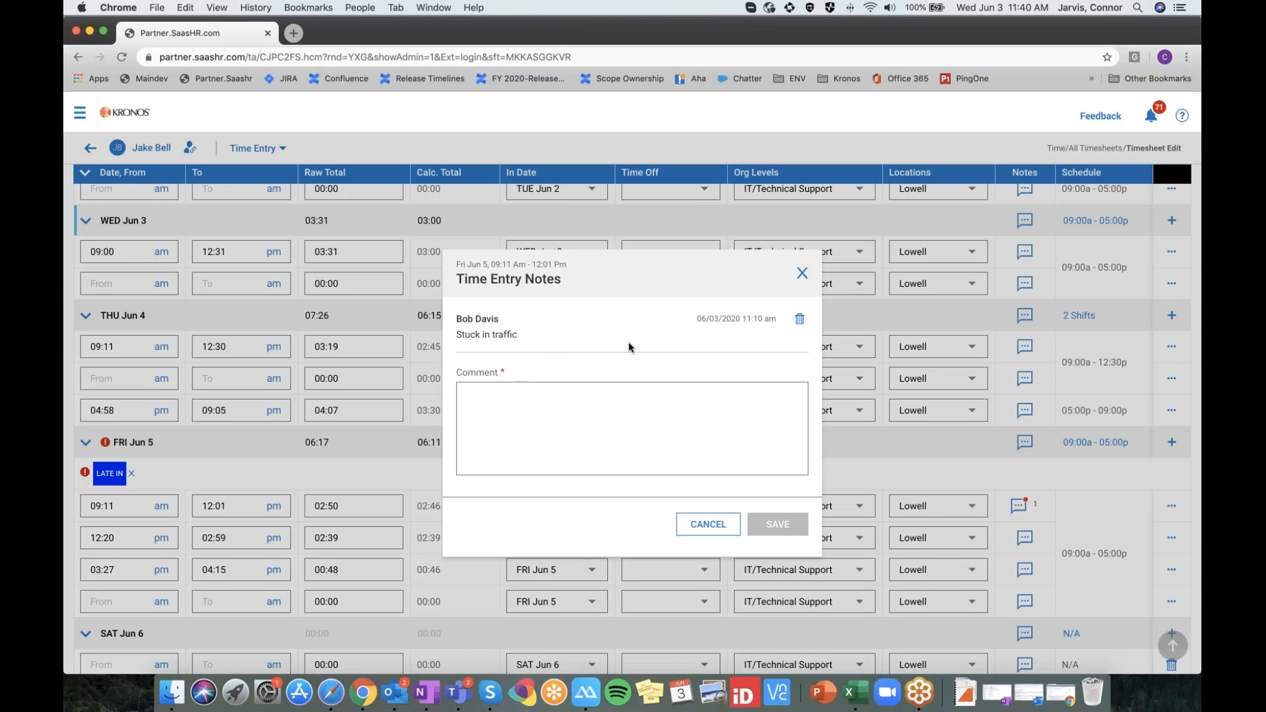
click(715, 523)
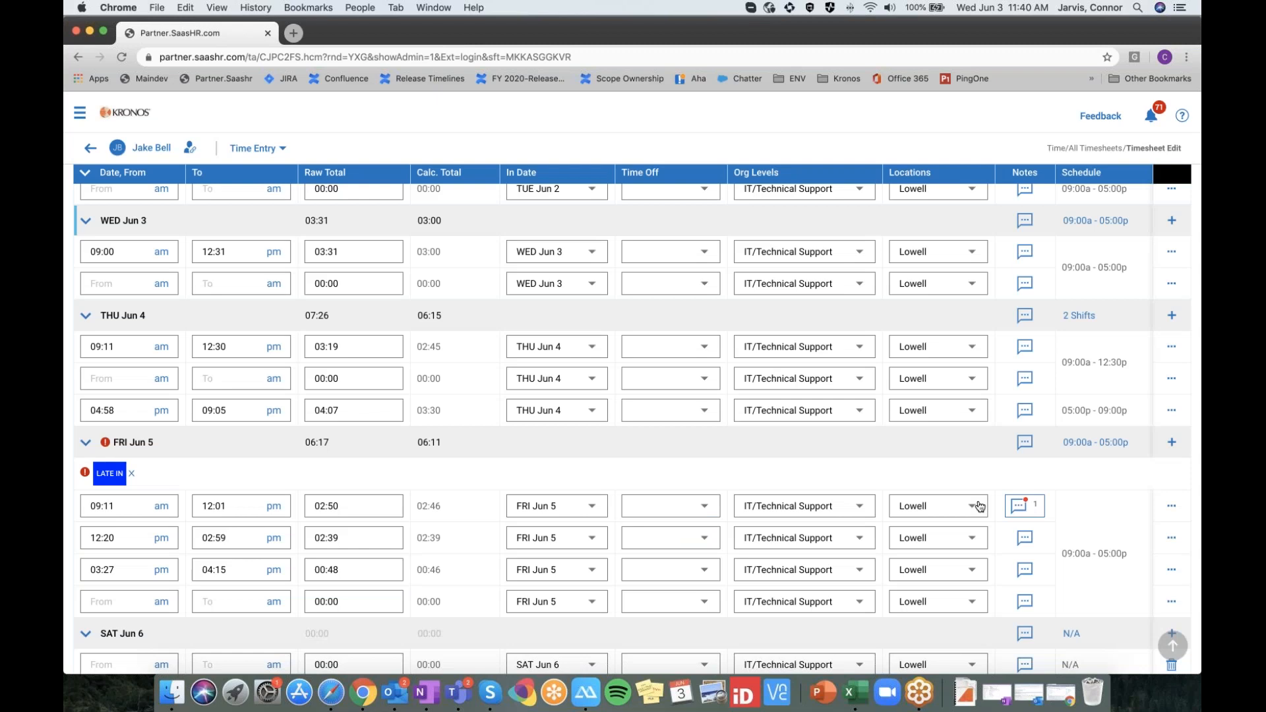
scroll(976, 505, up, 5)
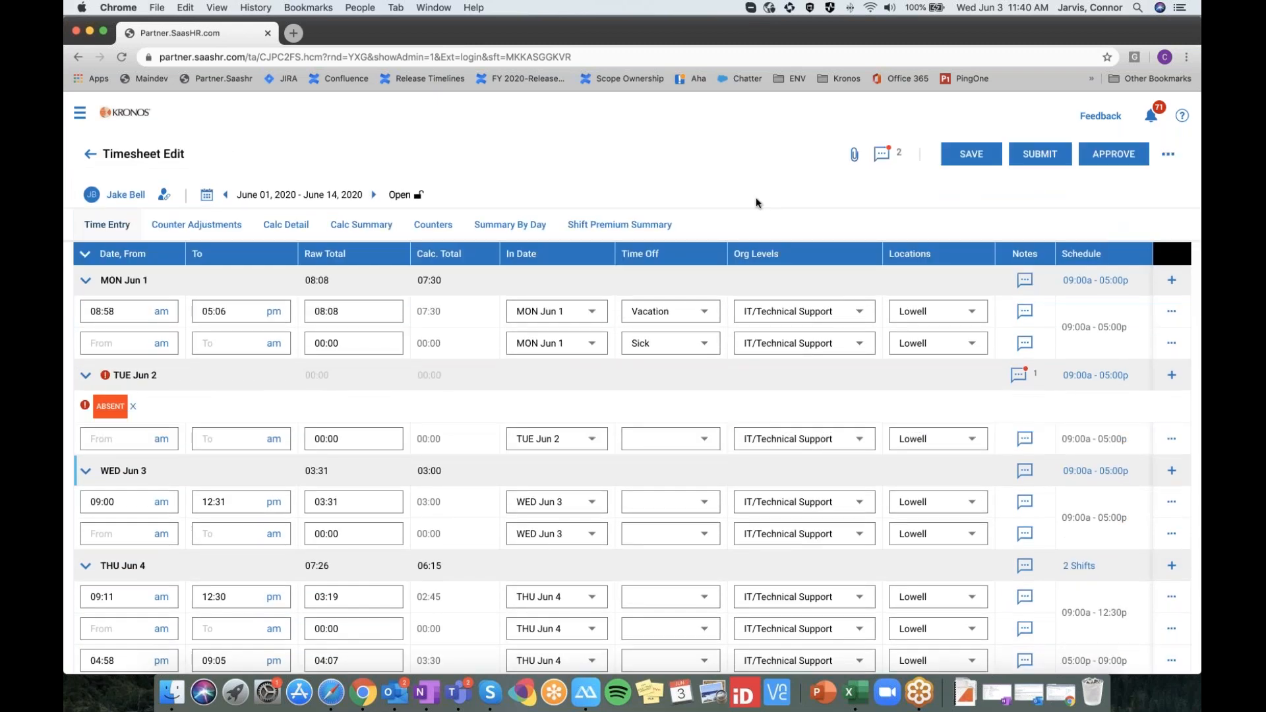
click(884, 156)
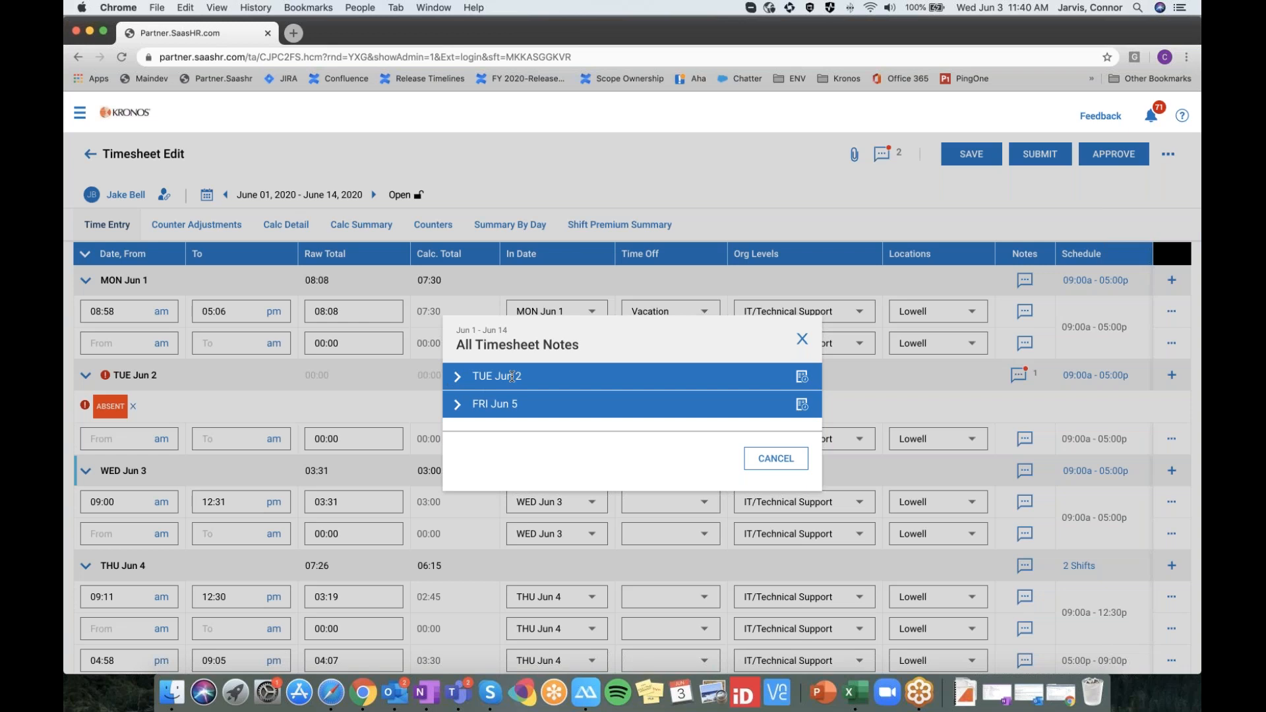
click(460, 379)
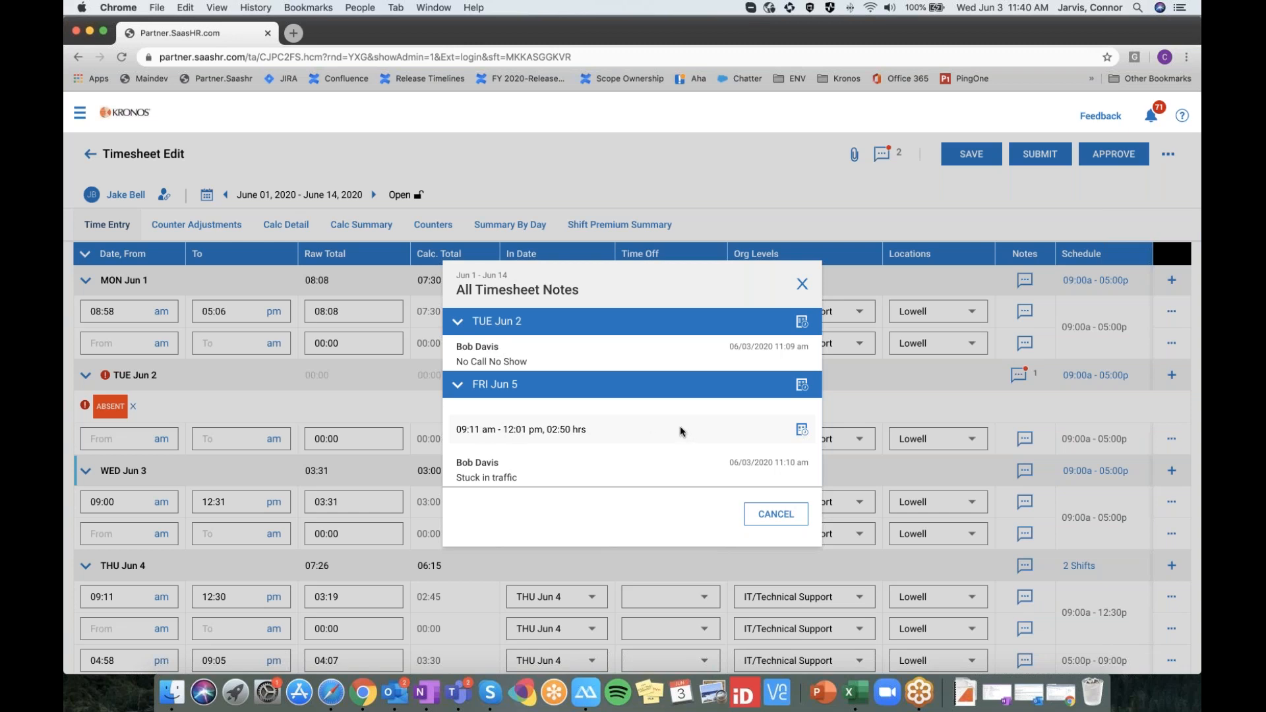
click(772, 514)
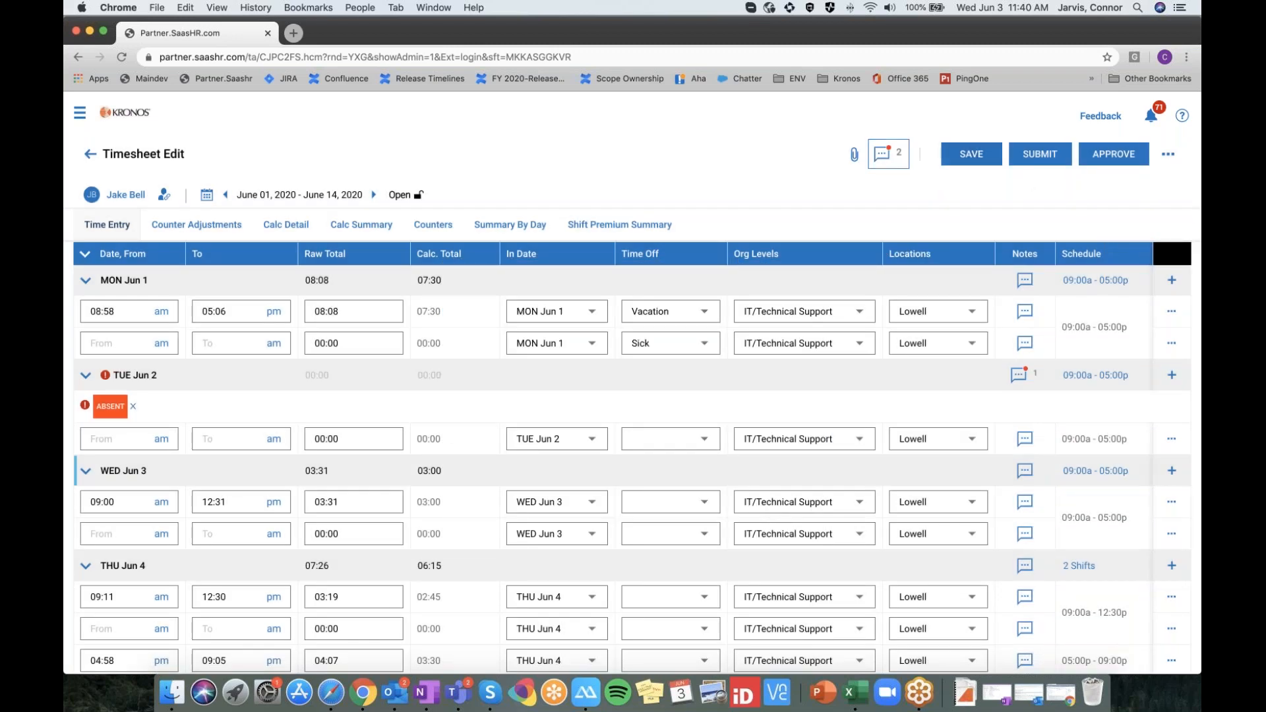
Upload reports_by_scope (3).xlsx from Downloads as an employee-viewable supporting document
click(854, 155)
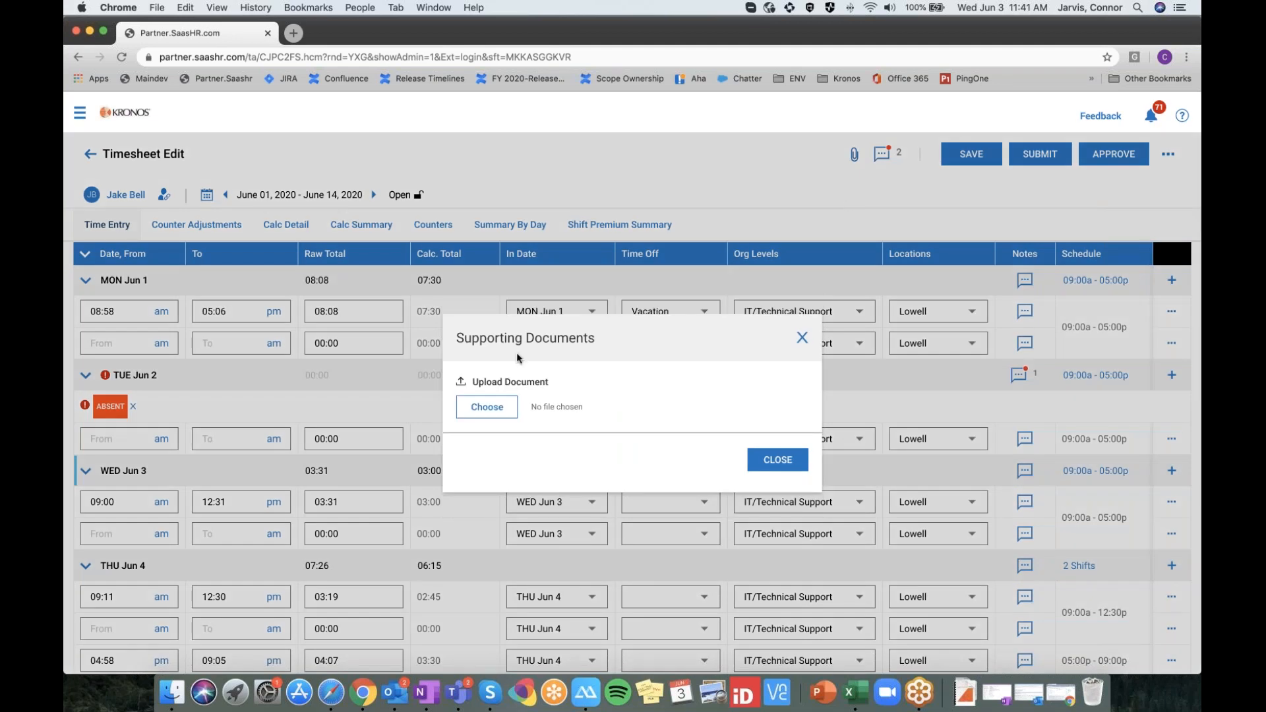
click(489, 406)
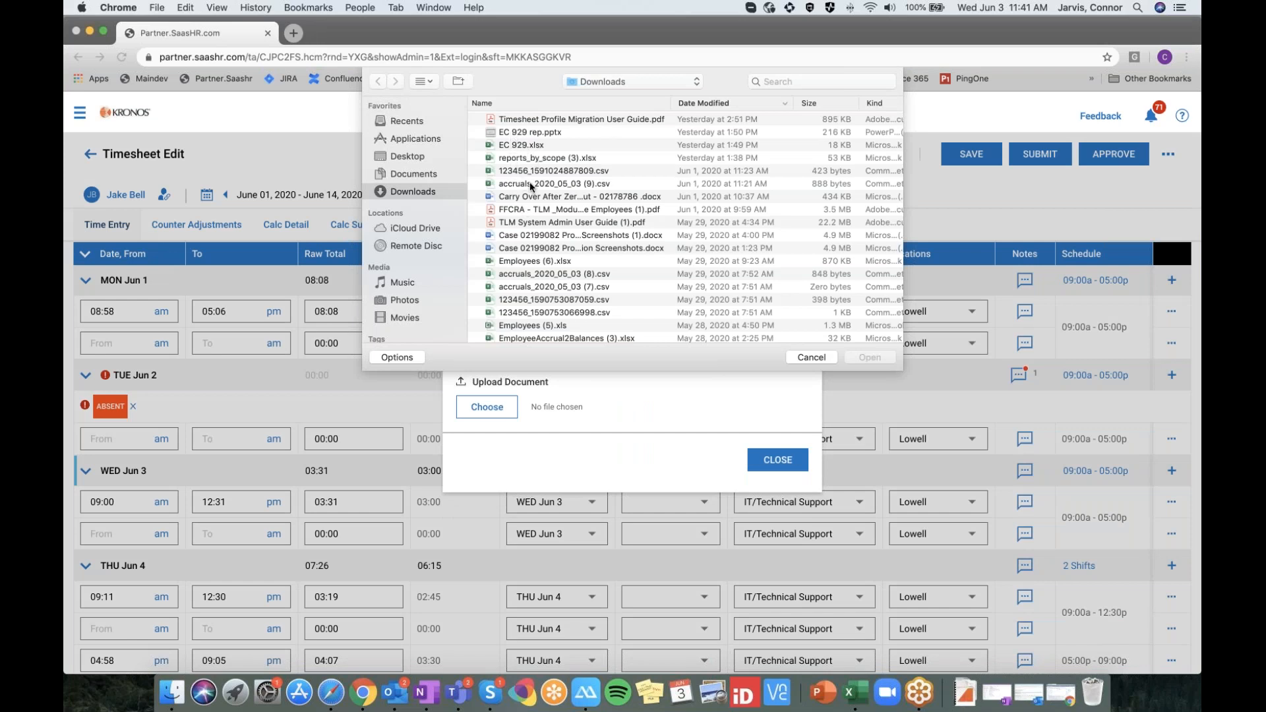
click(541, 160)
click(862, 358)
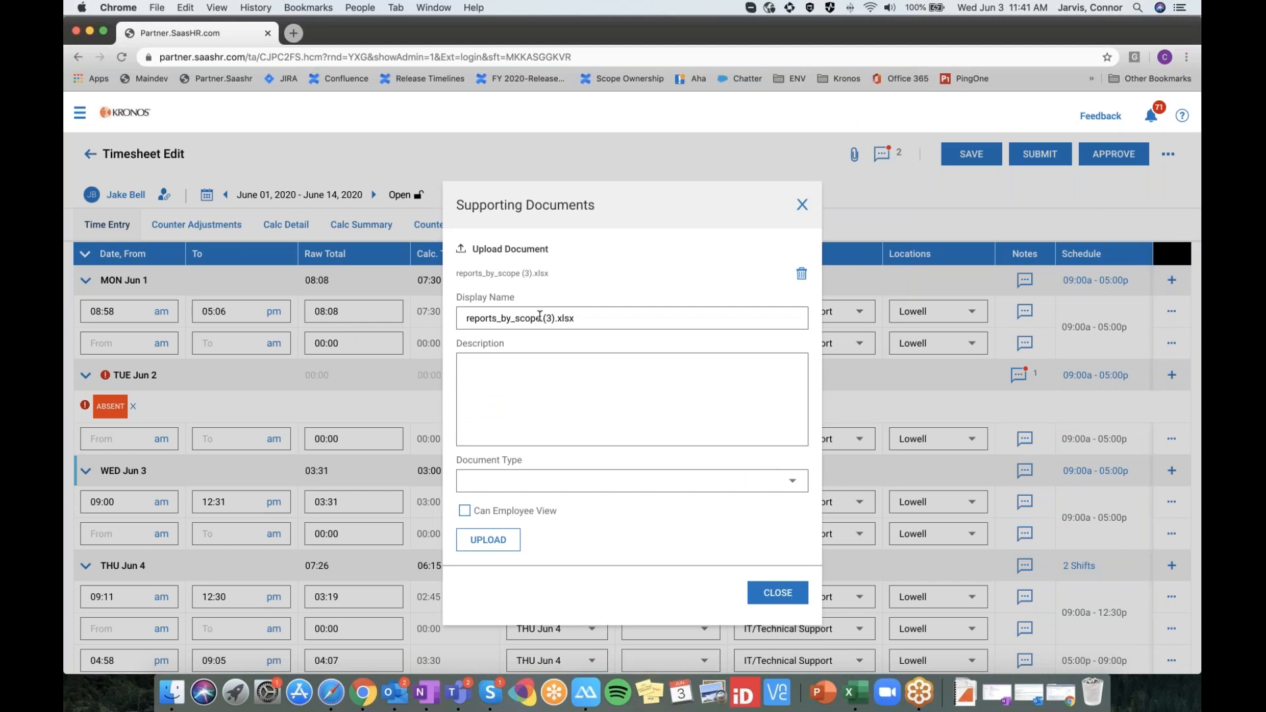
click(539, 482)
click(603, 511)
click(548, 512)
click(496, 548)
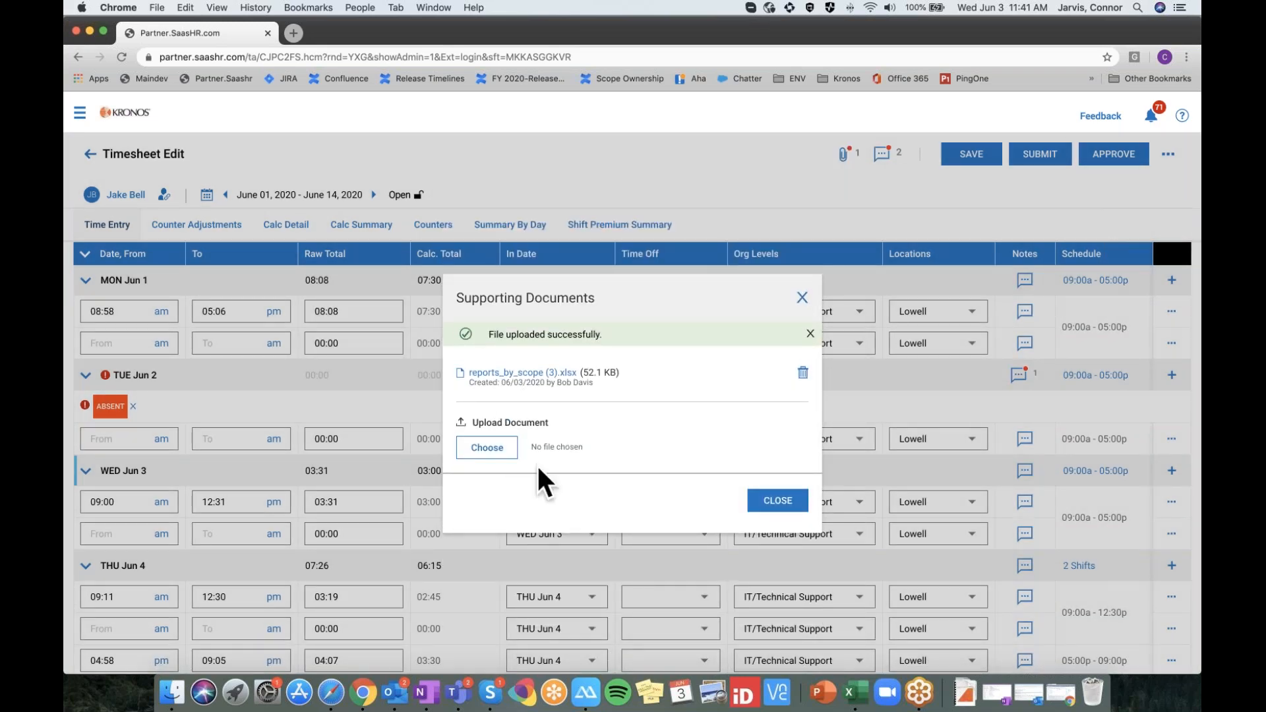
click(769, 500)
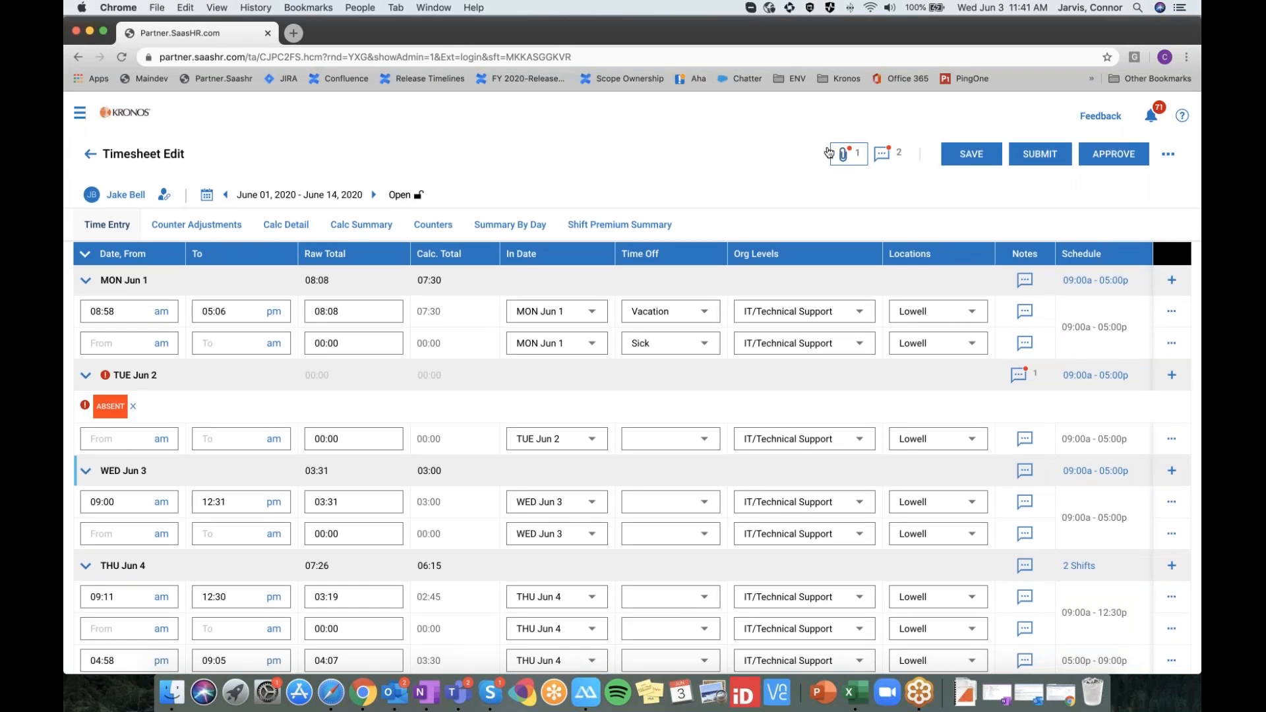
Show the Delete and Manage Exceptions actions for the Tue Jun 2 entry
scroll(1002, 436, down, 2)
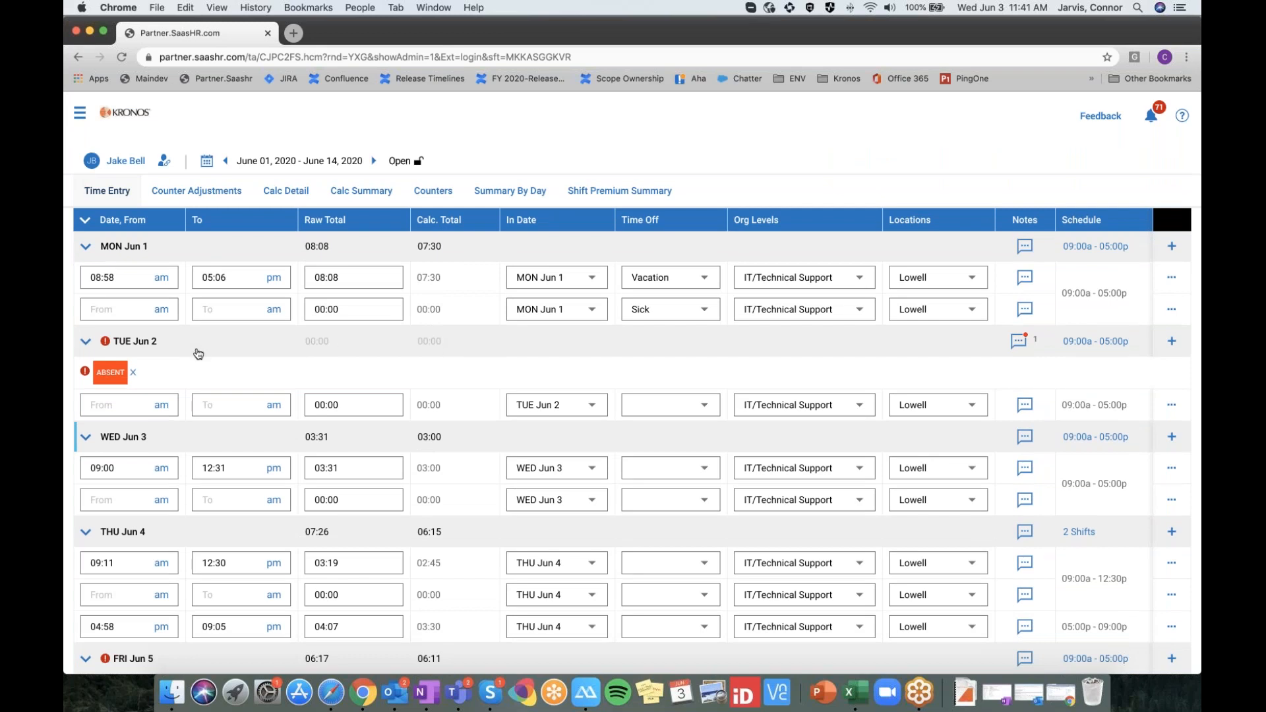
scroll(195, 353, up, 2)
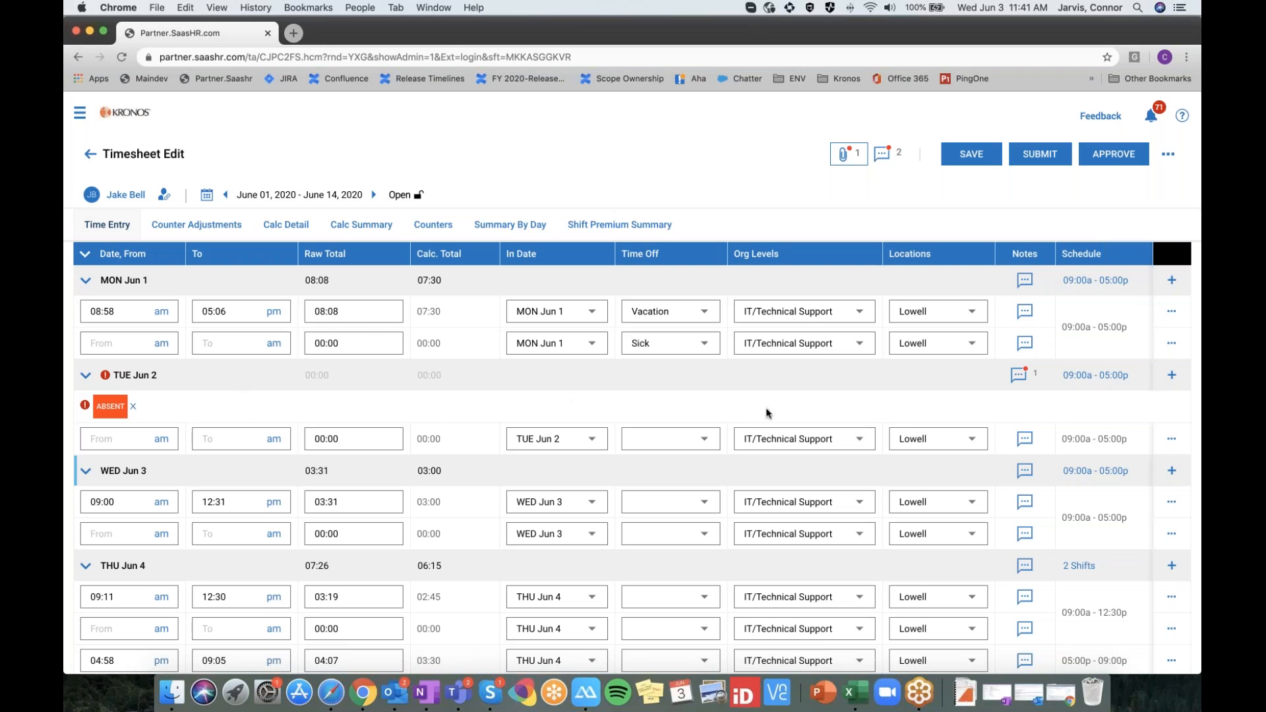
scroll(766, 414, down, 1)
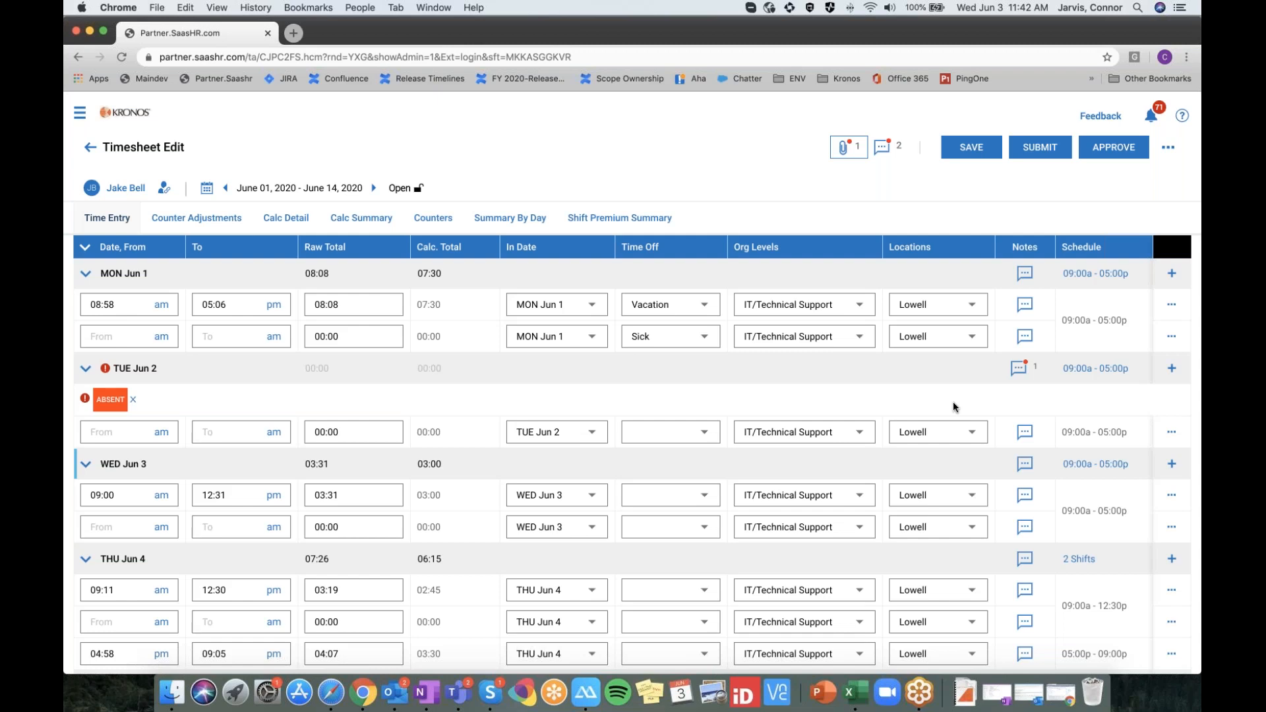
scroll(940, 401, down, 1)
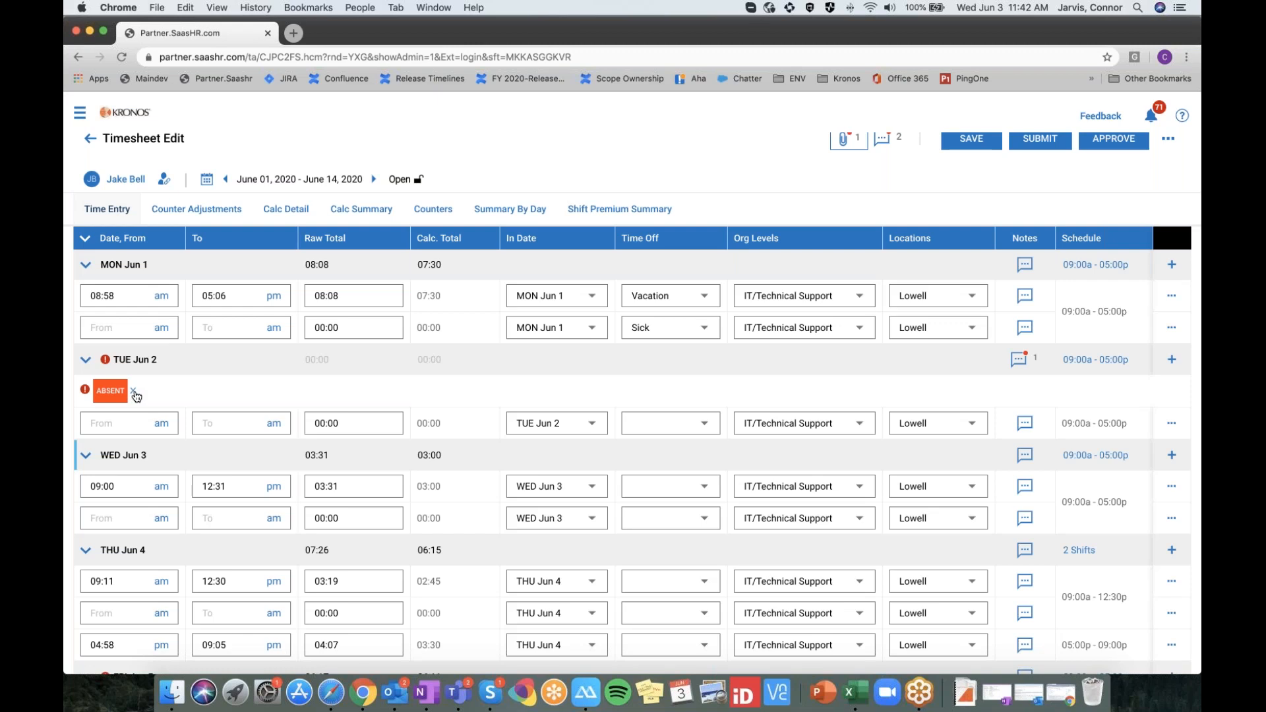
scroll(136, 396, up, 1)
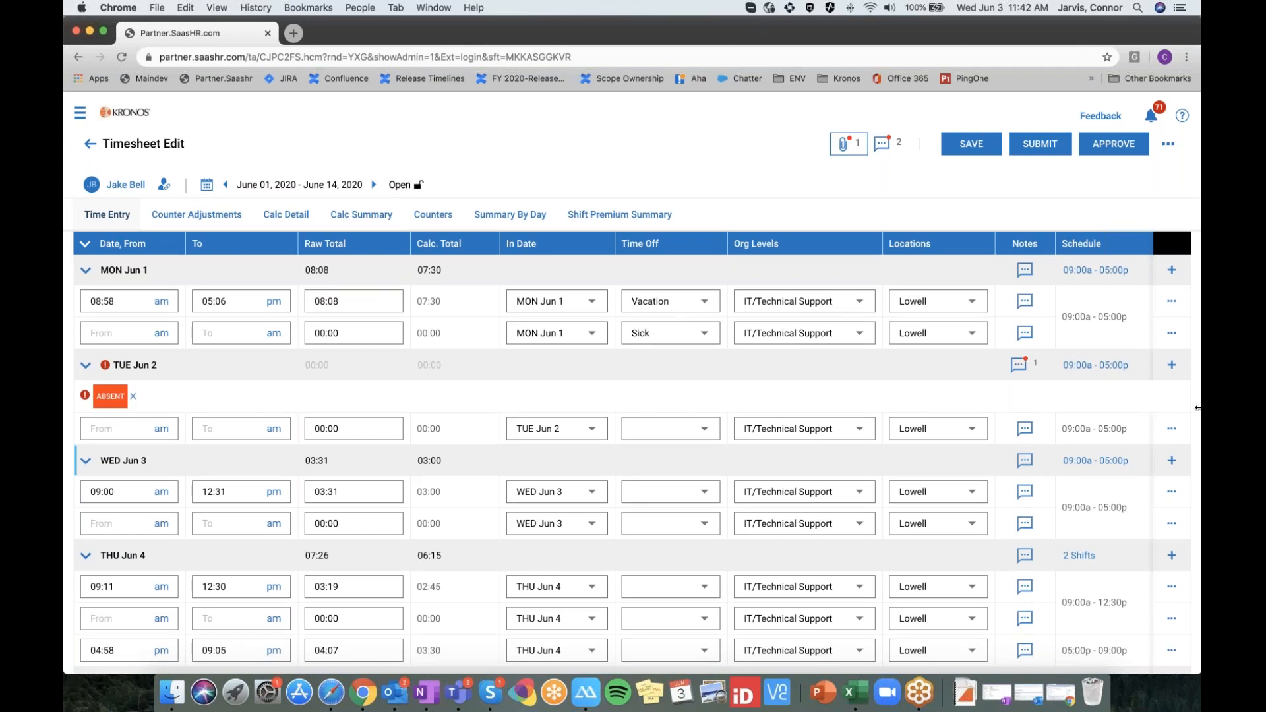
click(1172, 430)
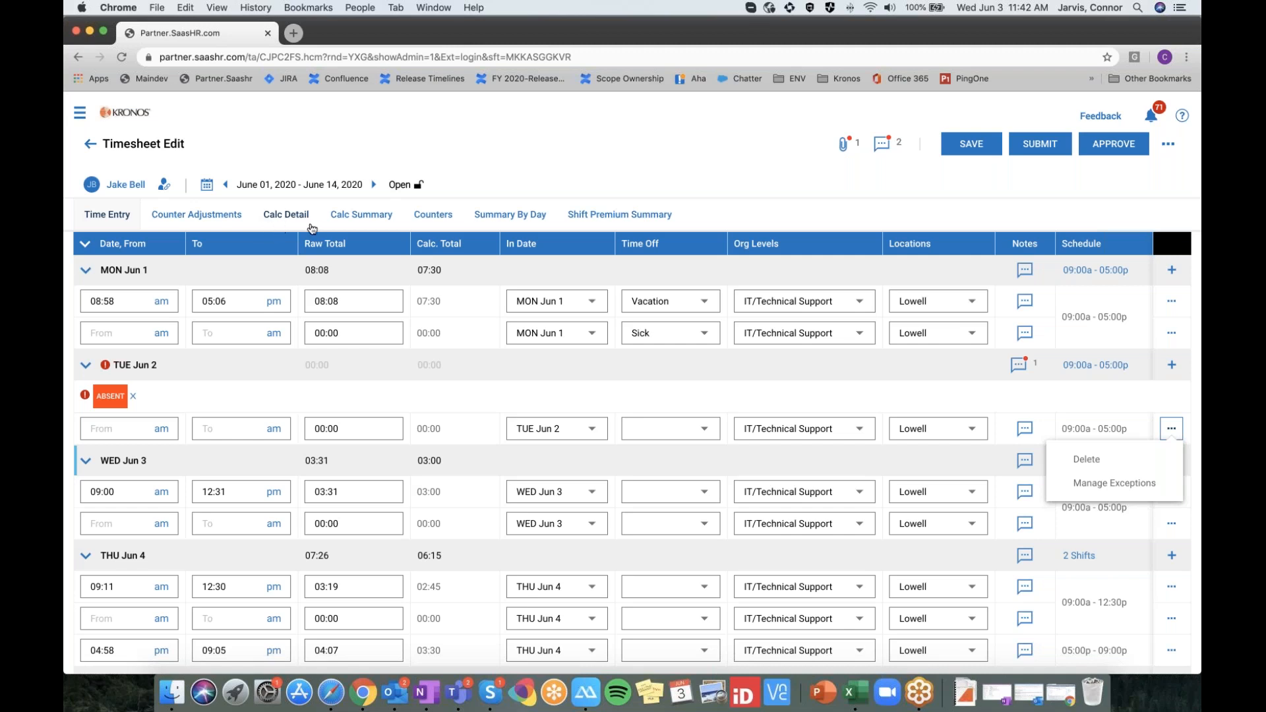
Add a manual Break Violation exception to Tue Jun 2
scroll(632, 402, down, 1)
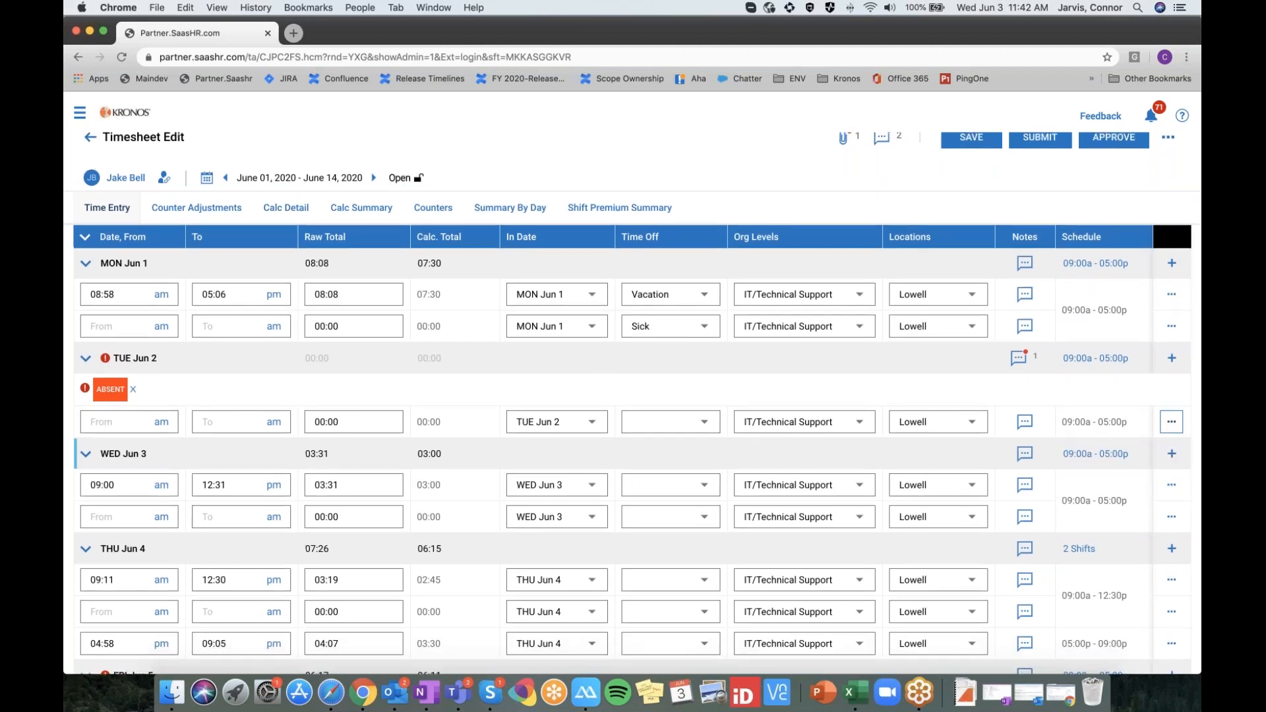
click(1174, 422)
click(1128, 477)
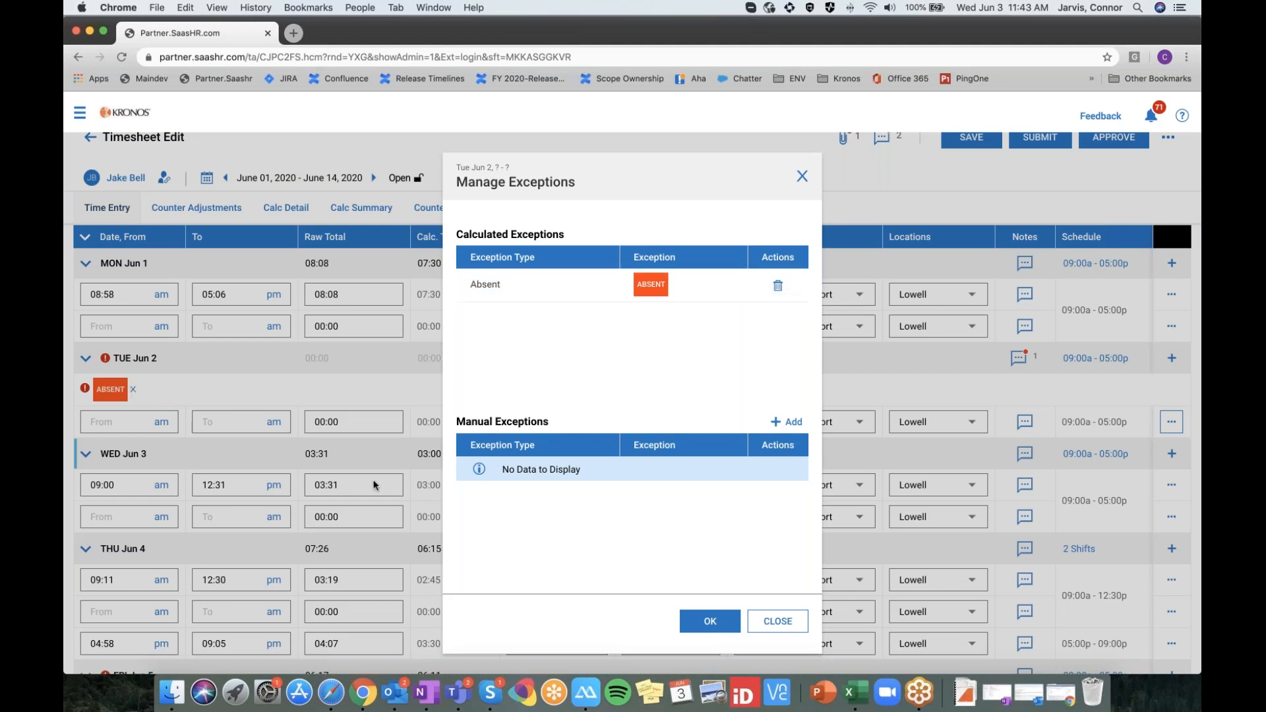
click(789, 421)
click(592, 472)
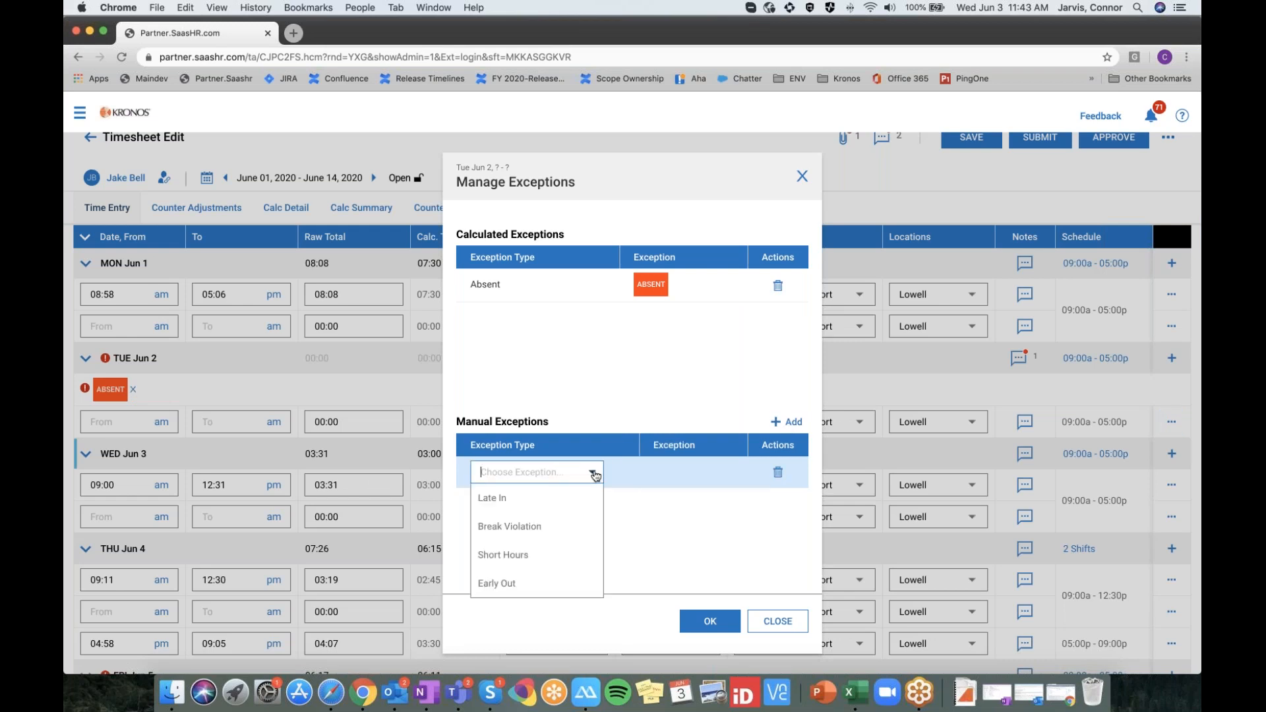
click(566, 526)
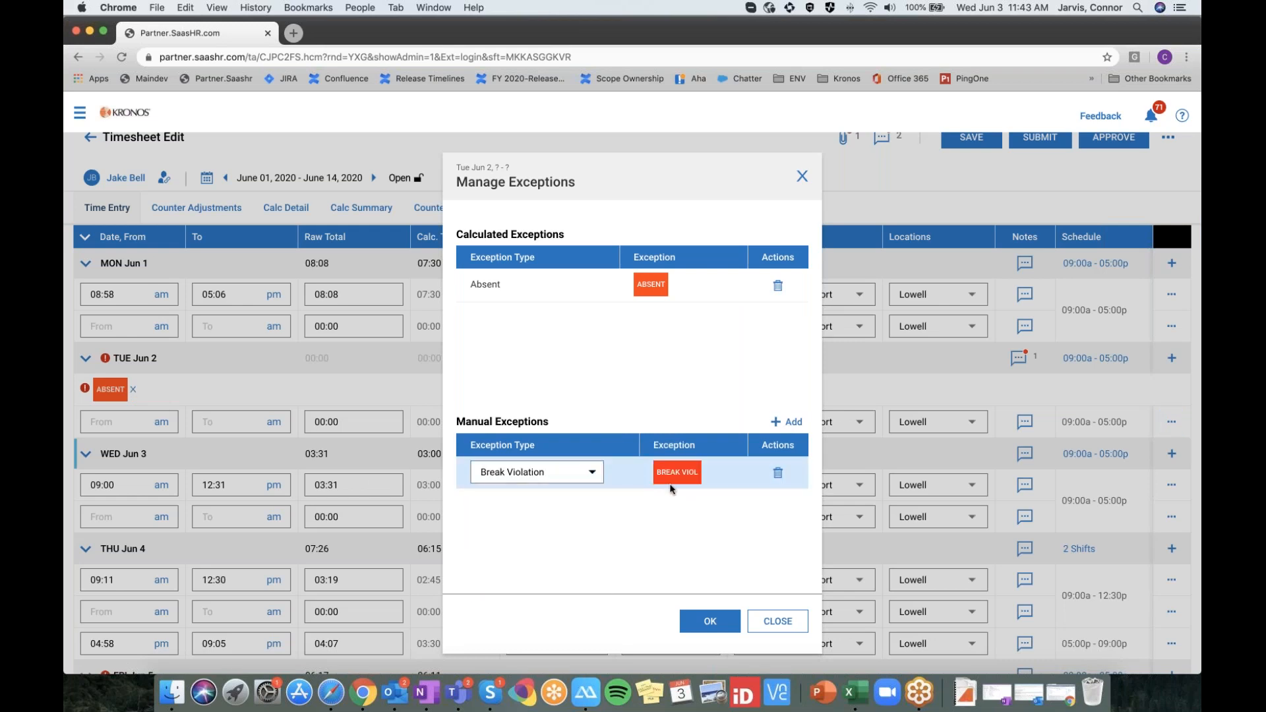
click(710, 621)
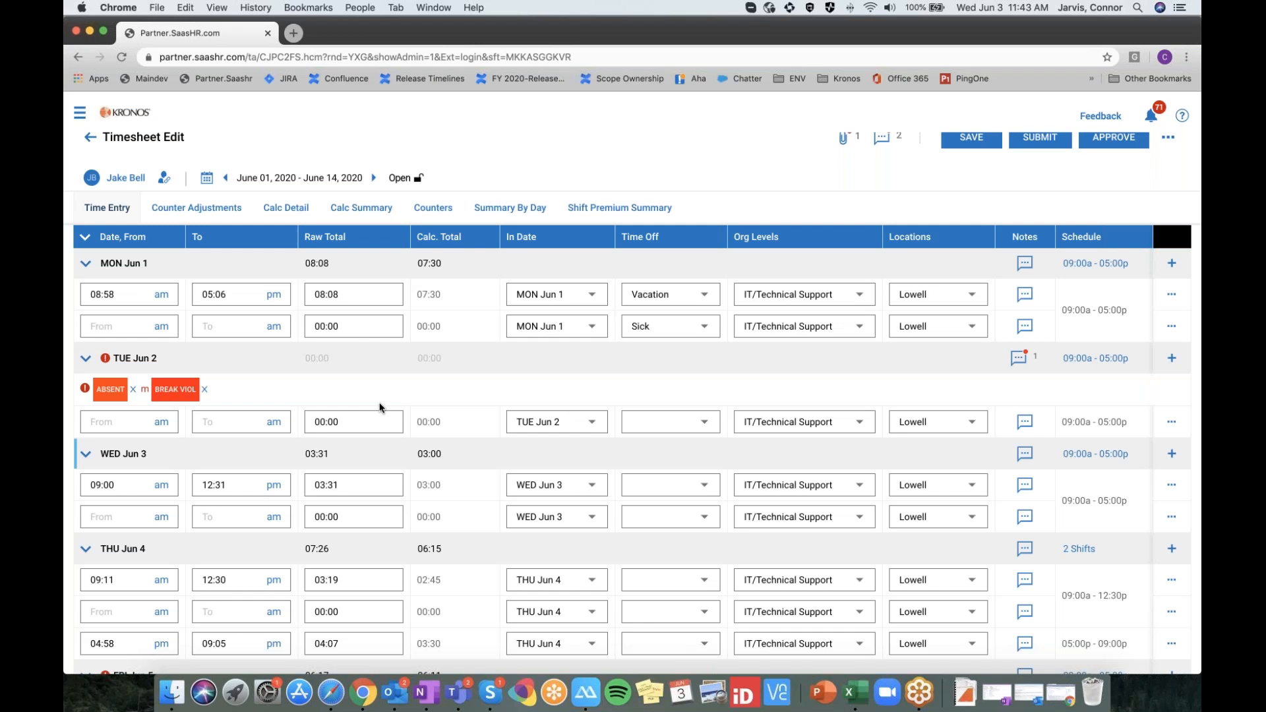
Remove the Break Violation exception from Tue Jun 2 and save the timesheet
click(203, 389)
scroll(976, 188, down, 1)
scroll(975, 186, up, 1)
click(973, 153)
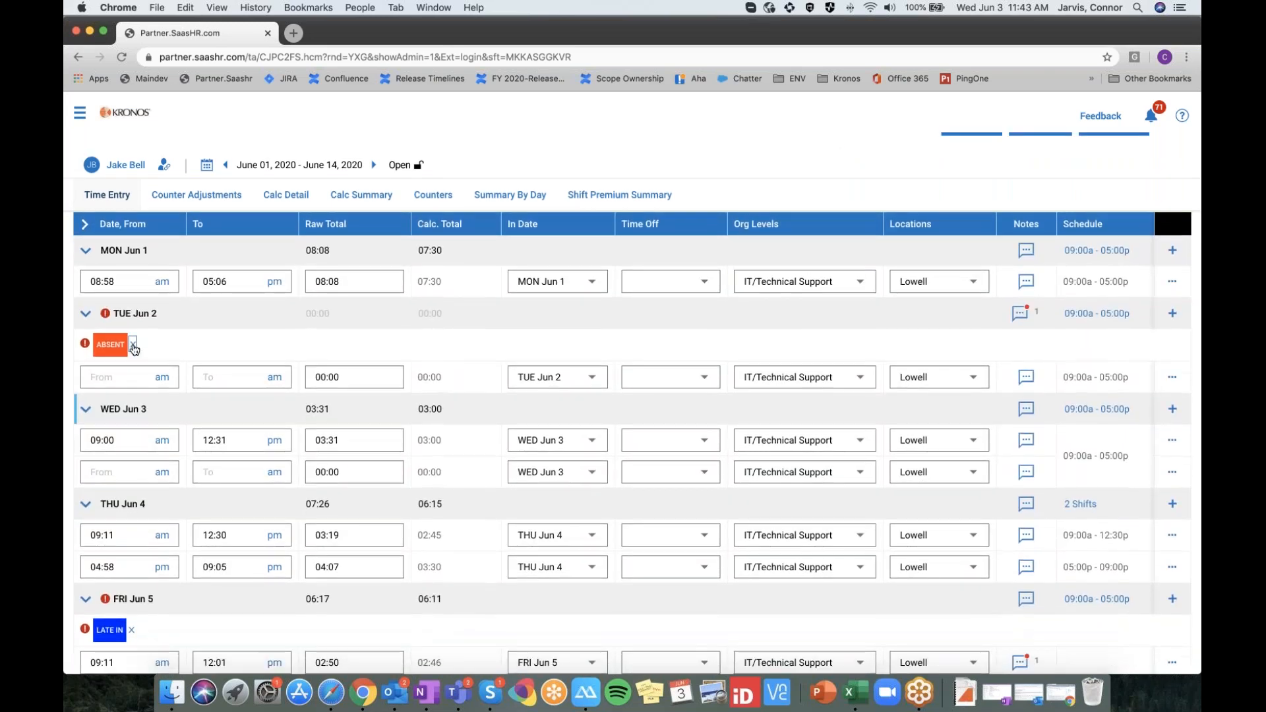
Clear the Absent exception on Tue Jun 2 and save the timesheet
click(132, 345)
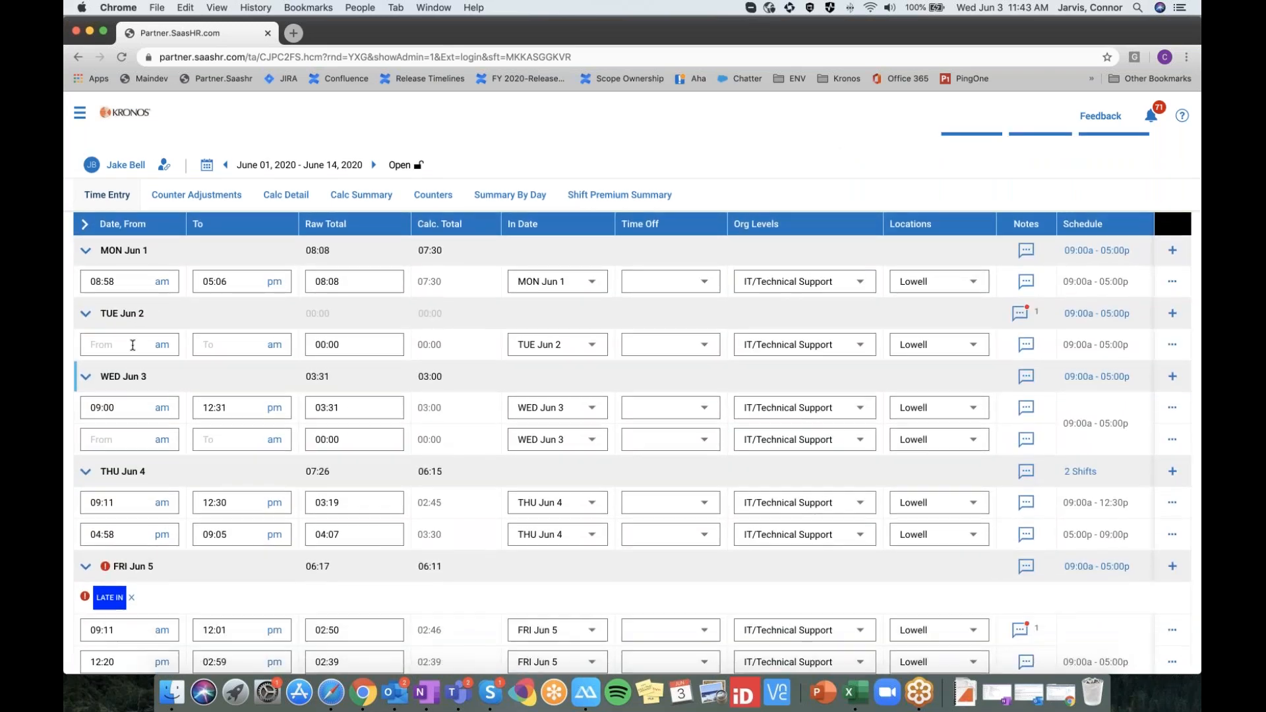
scroll(951, 148, up, 1)
click(959, 156)
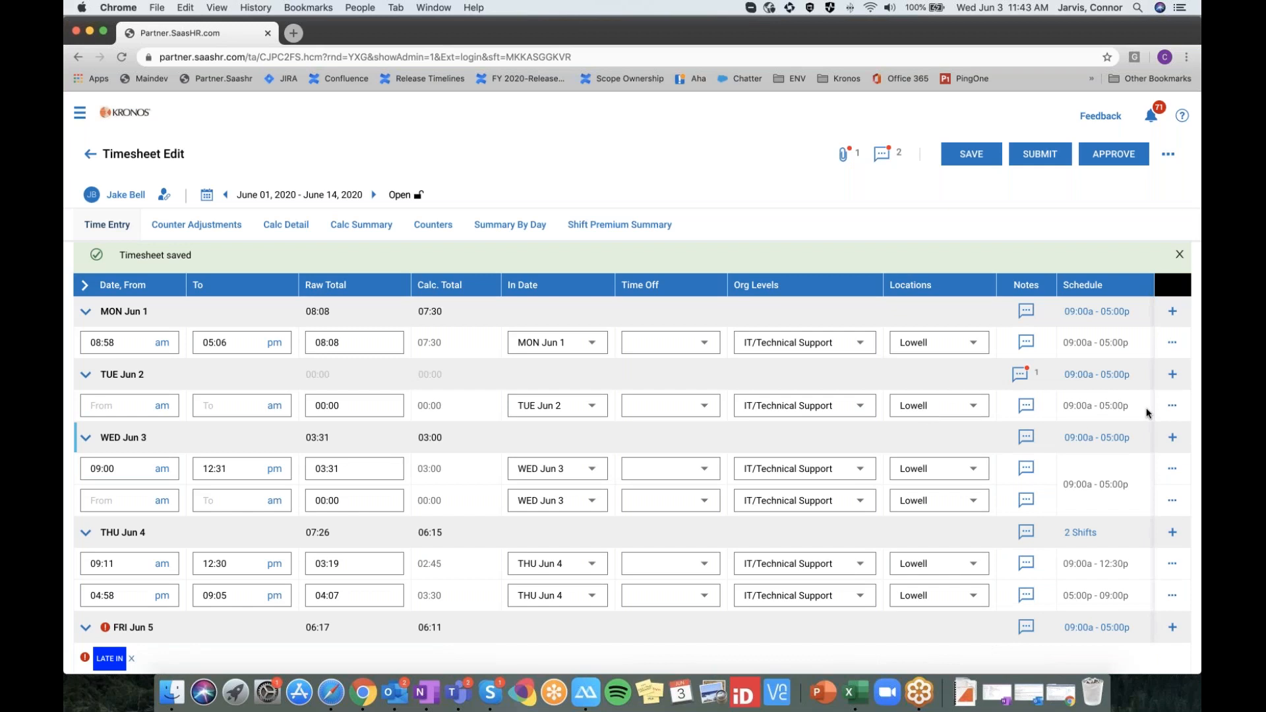
Delete Tue Jun 2's cleared manual Absent exception in Manage Exceptions and confirm
click(1172, 409)
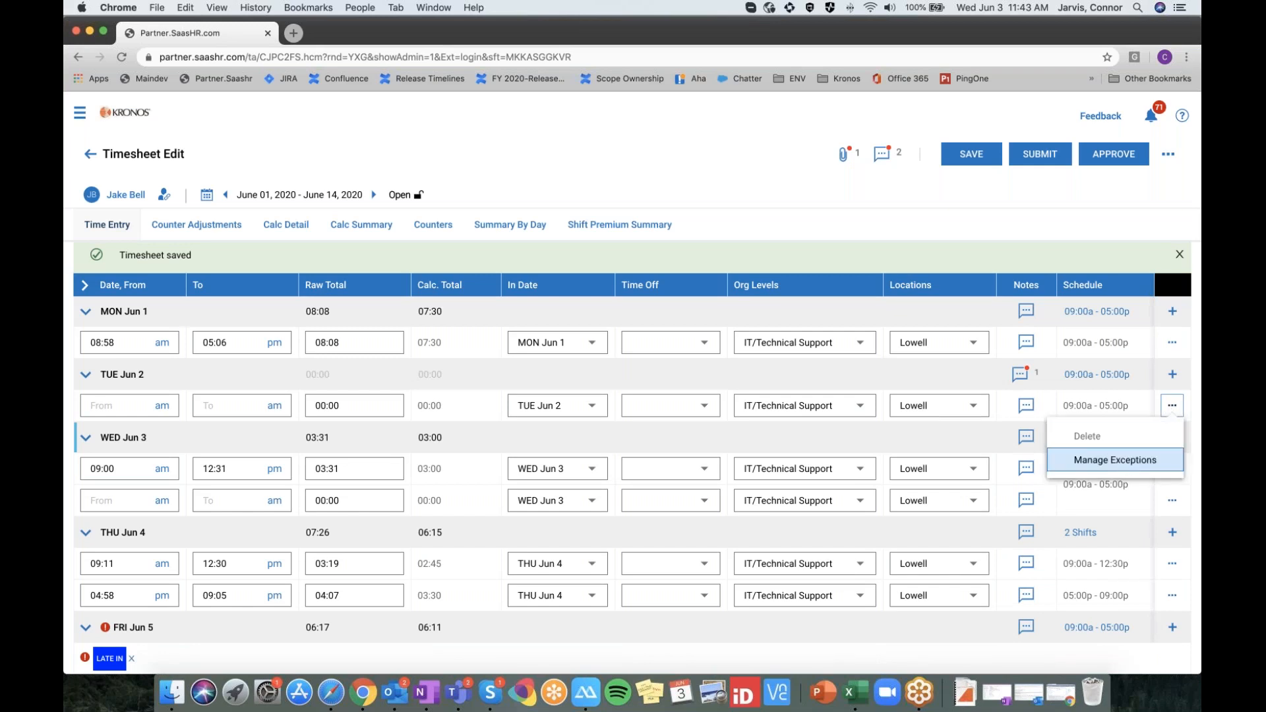
click(1114, 461)
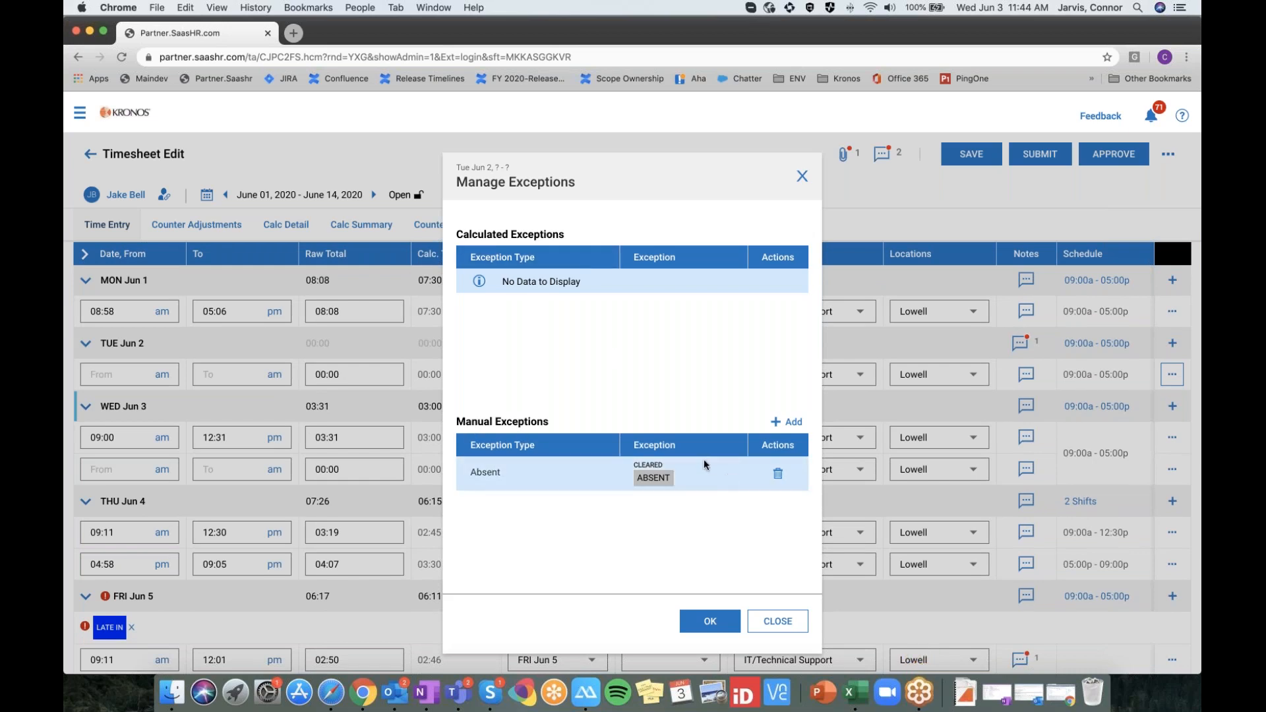
click(778, 475)
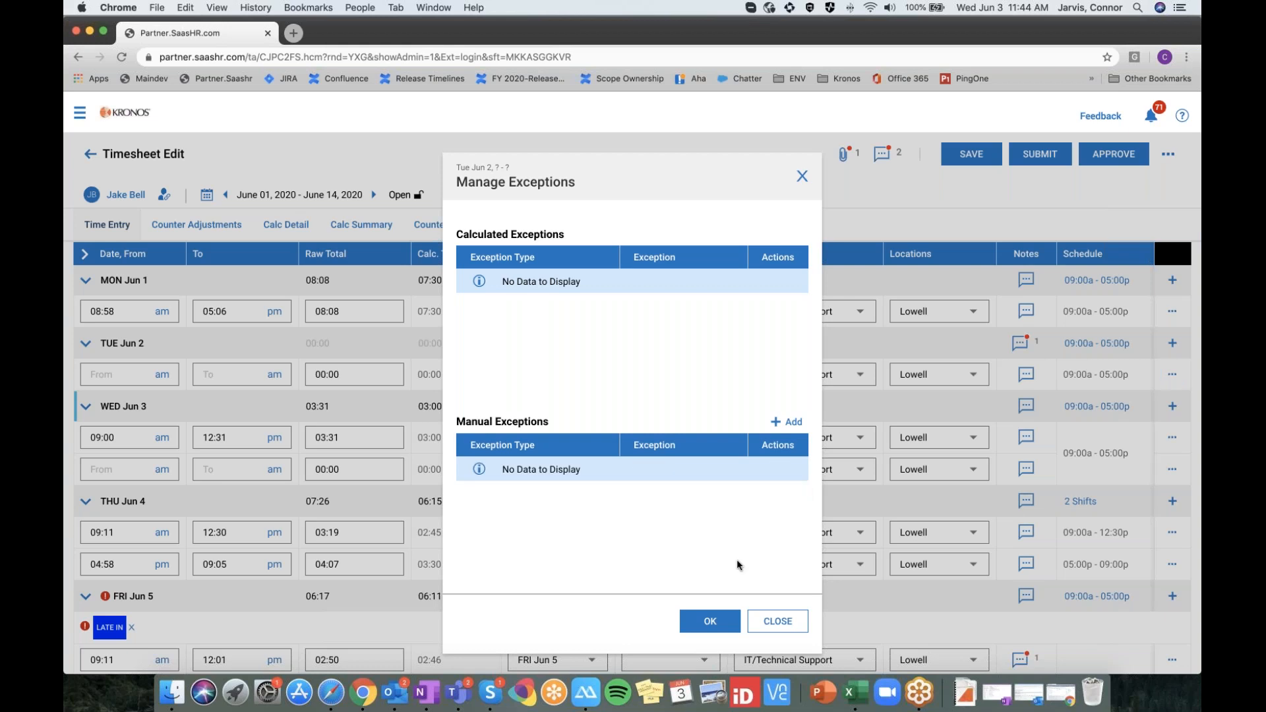
click(710, 623)
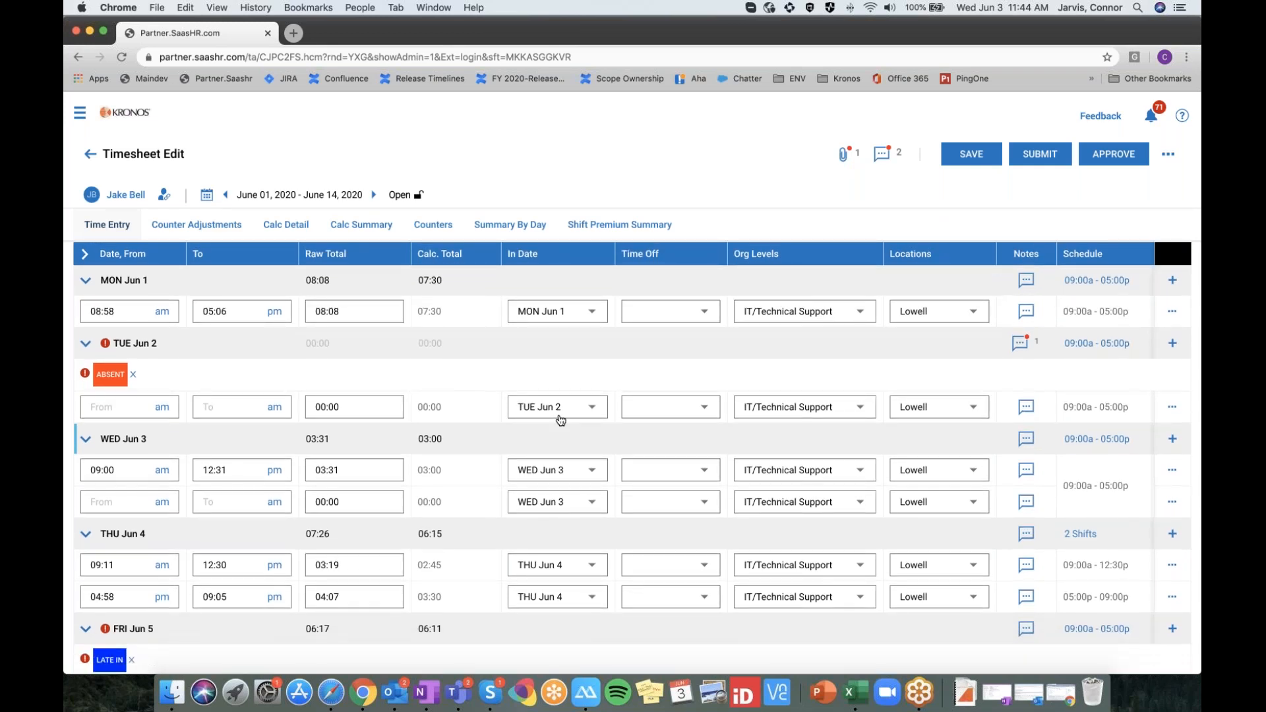
scroll(560, 420, down, 1)
scroll(1195, 396, up, 1)
click(1089, 348)
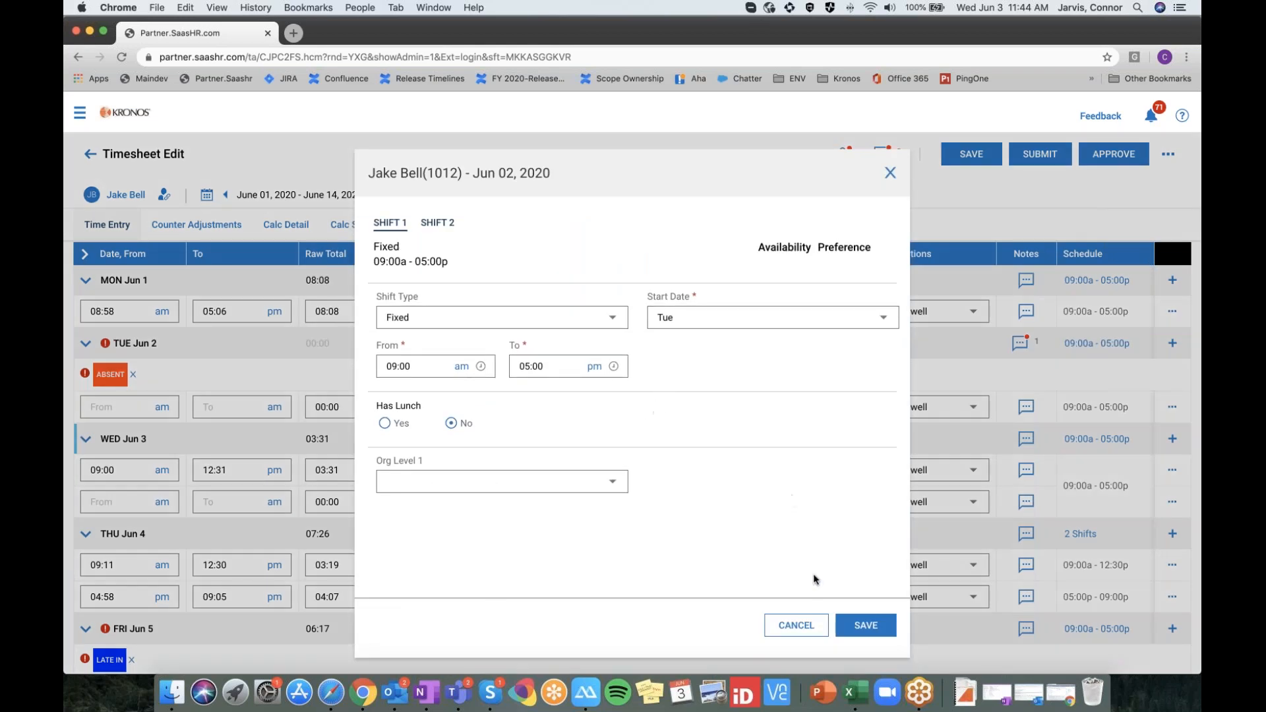
click(818, 620)
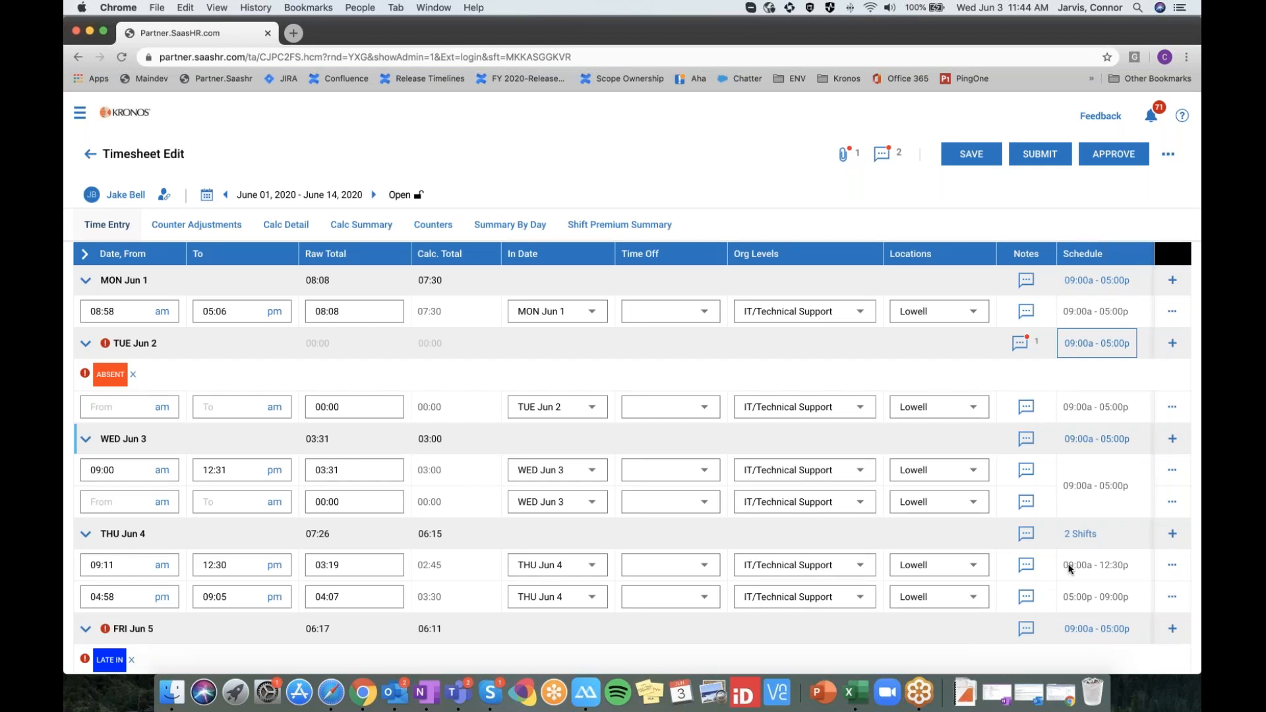
scroll(1074, 551, down, 2)
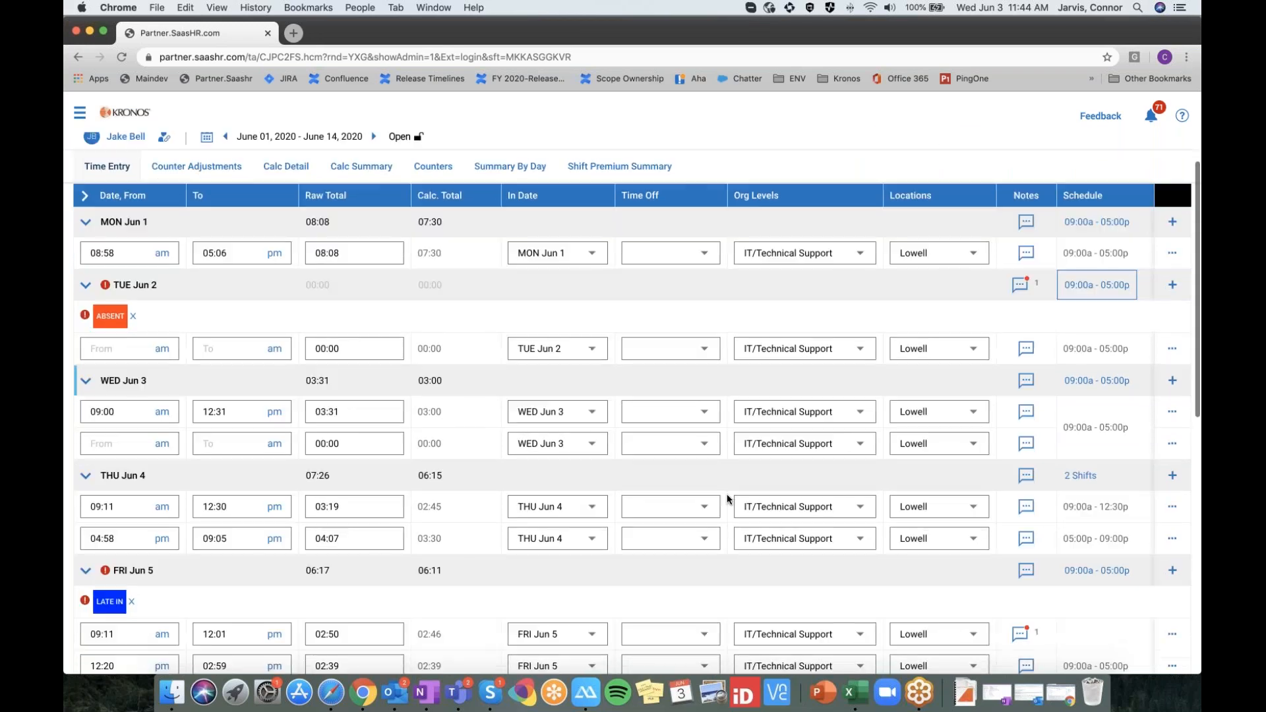
scroll(1011, 513, down, 1)
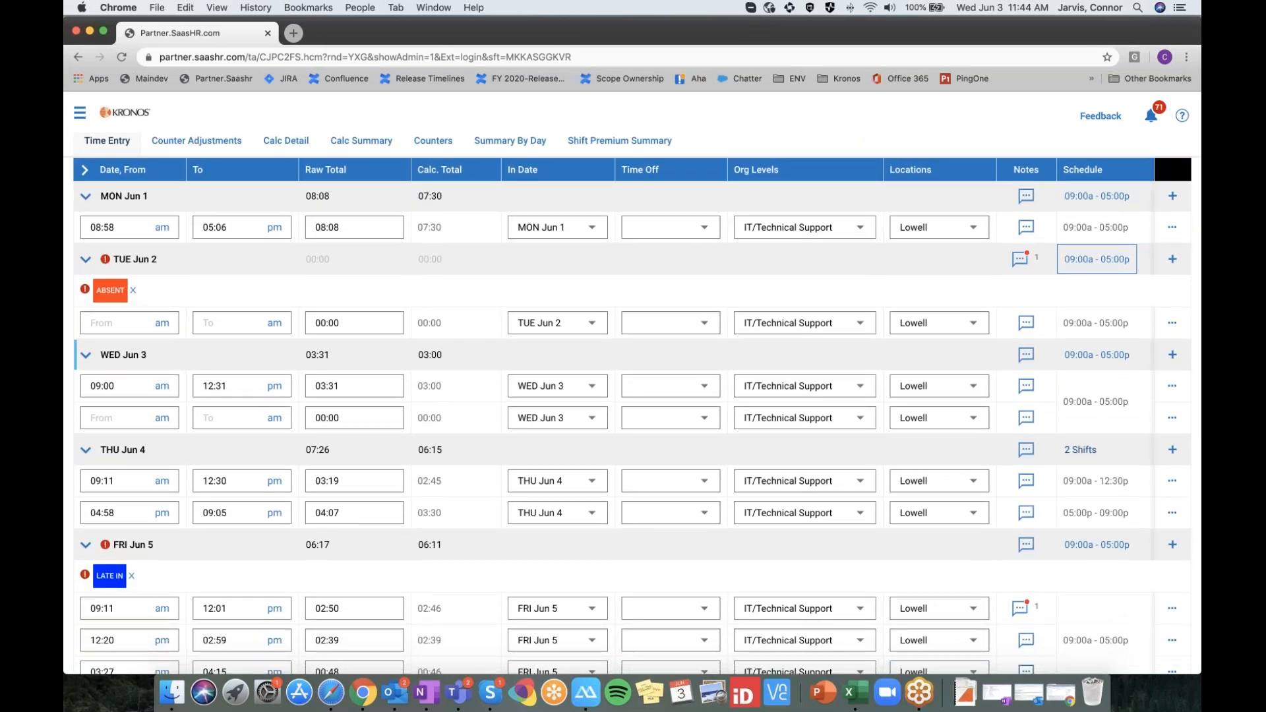
click(1074, 454)
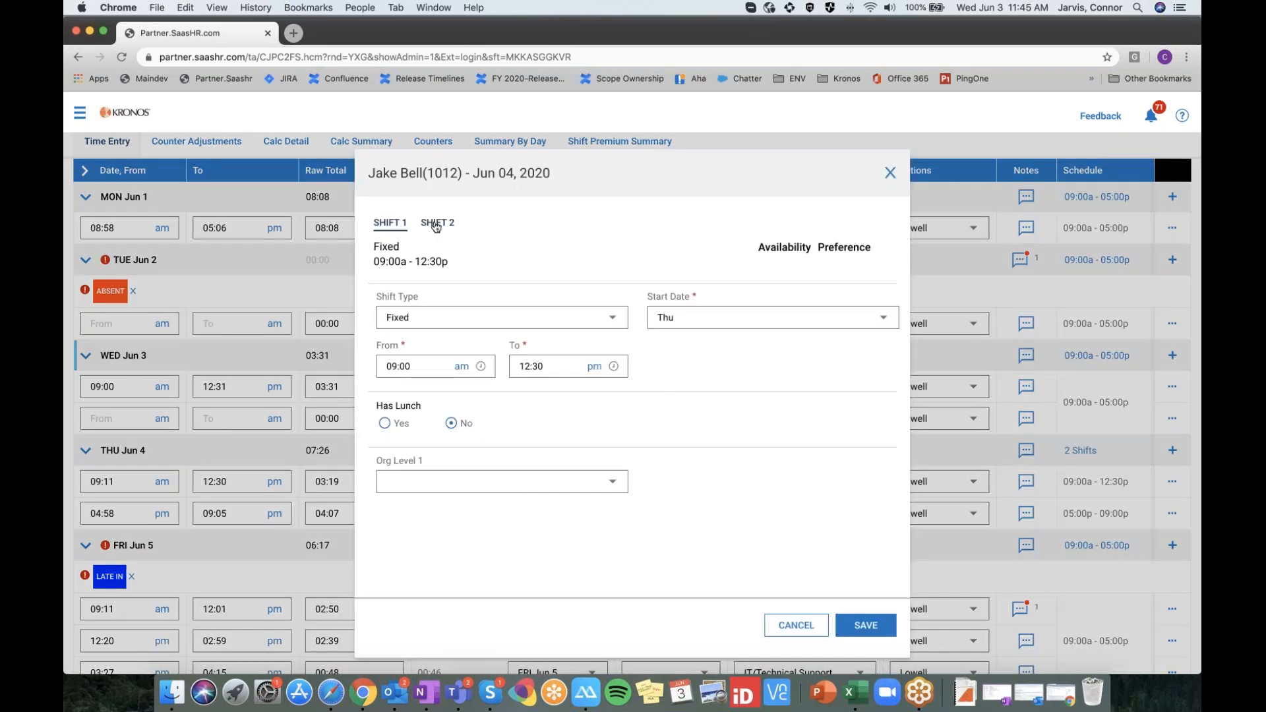
click(435, 224)
click(390, 224)
click(438, 223)
click(795, 624)
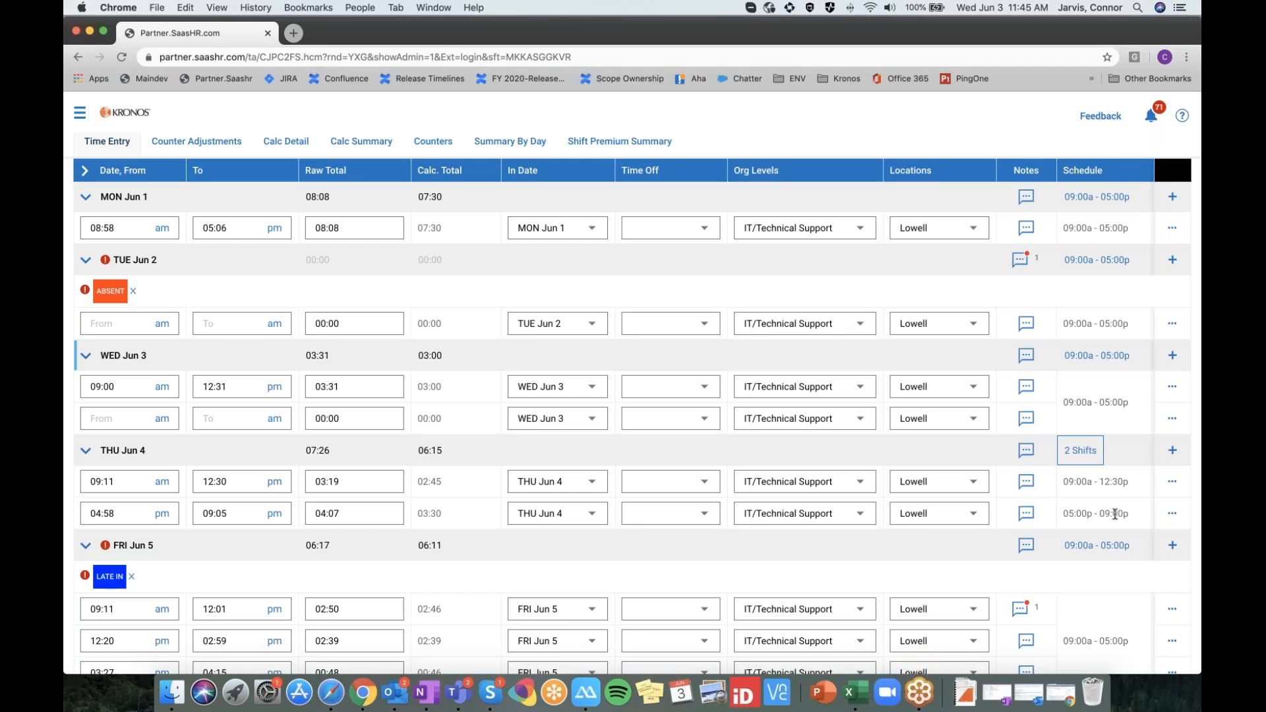
scroll(1120, 508, down, 1)
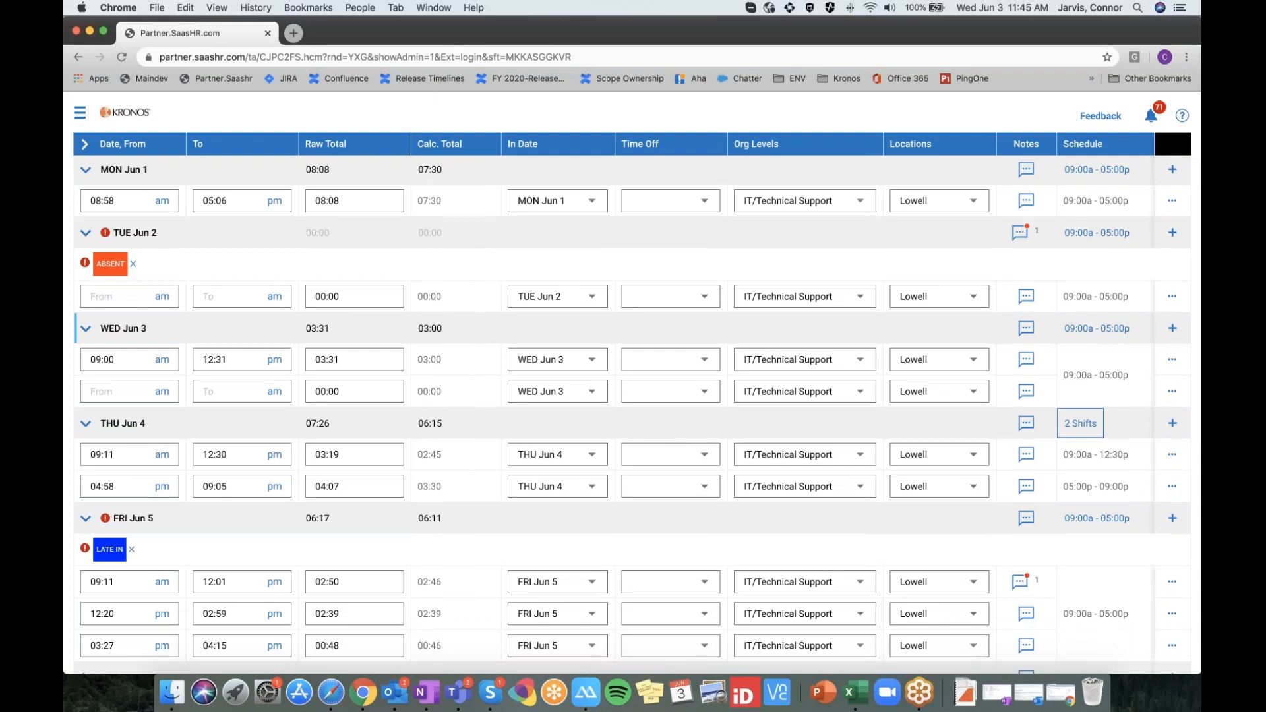
Review the timesheet, then show the extra actions list beside APPROVE
scroll(296, 230, up, 4)
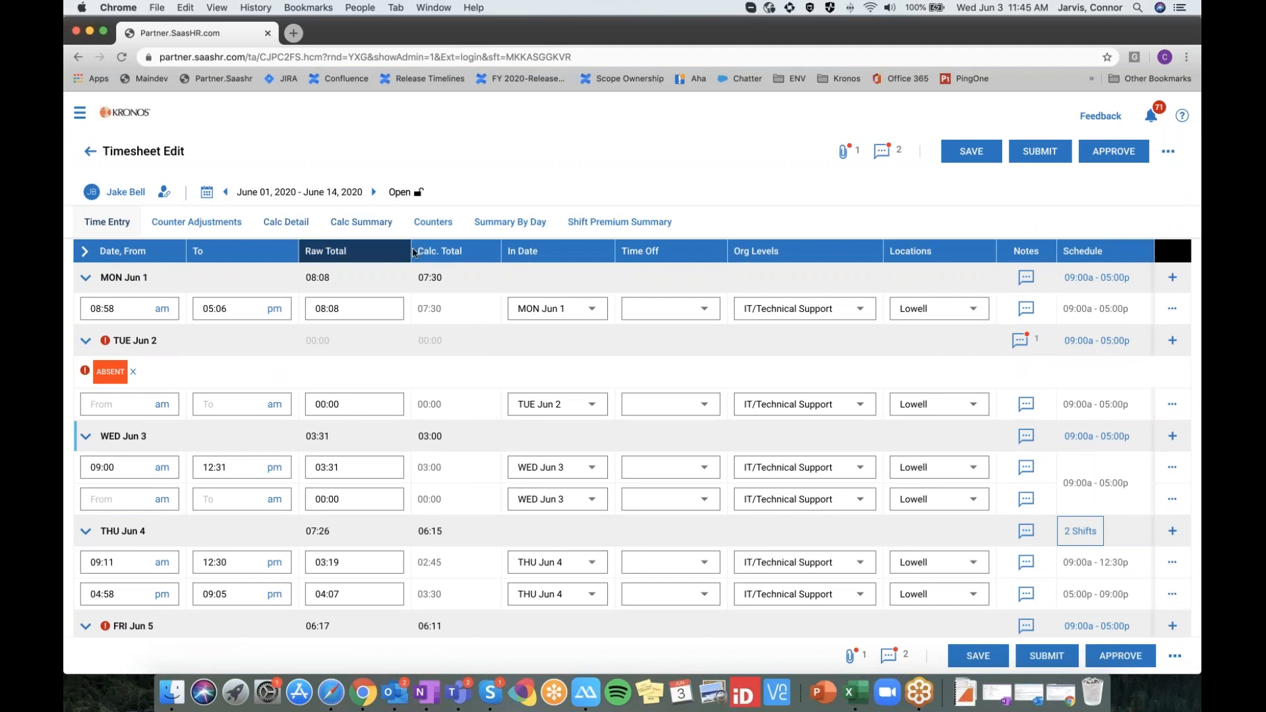
scroll(633, 497, down, 2)
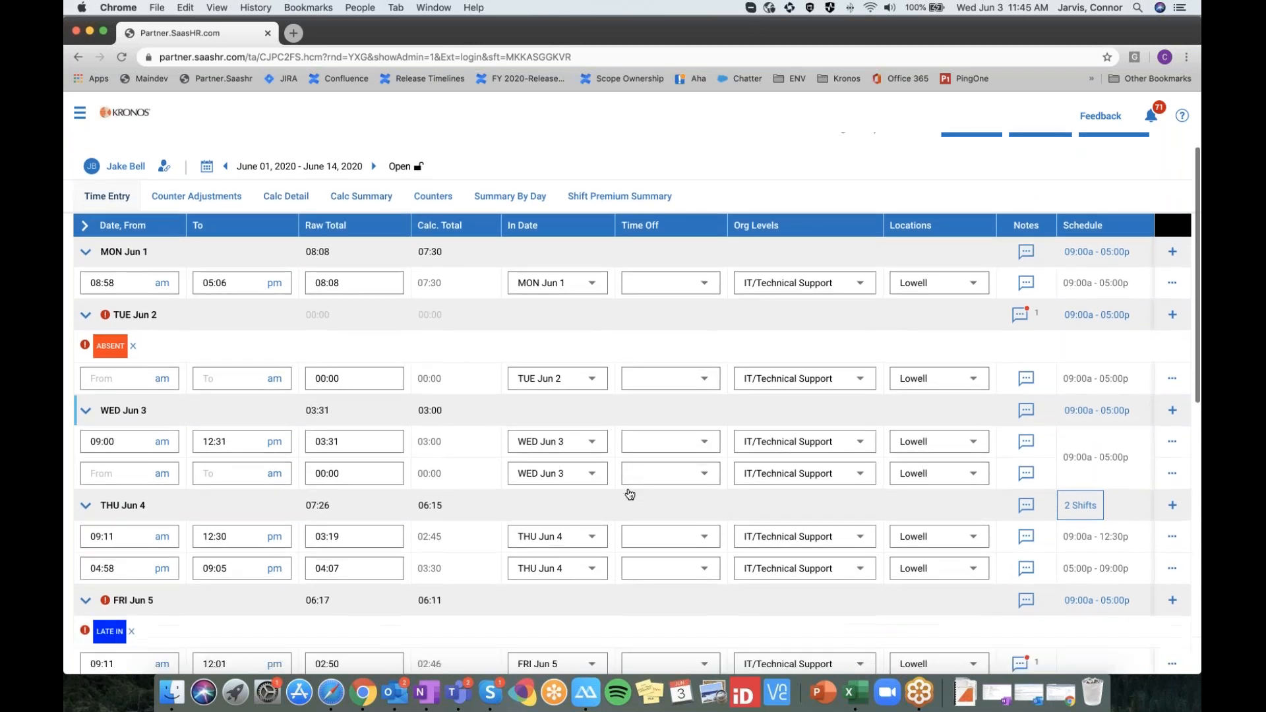
scroll(1083, 544, down, 1)
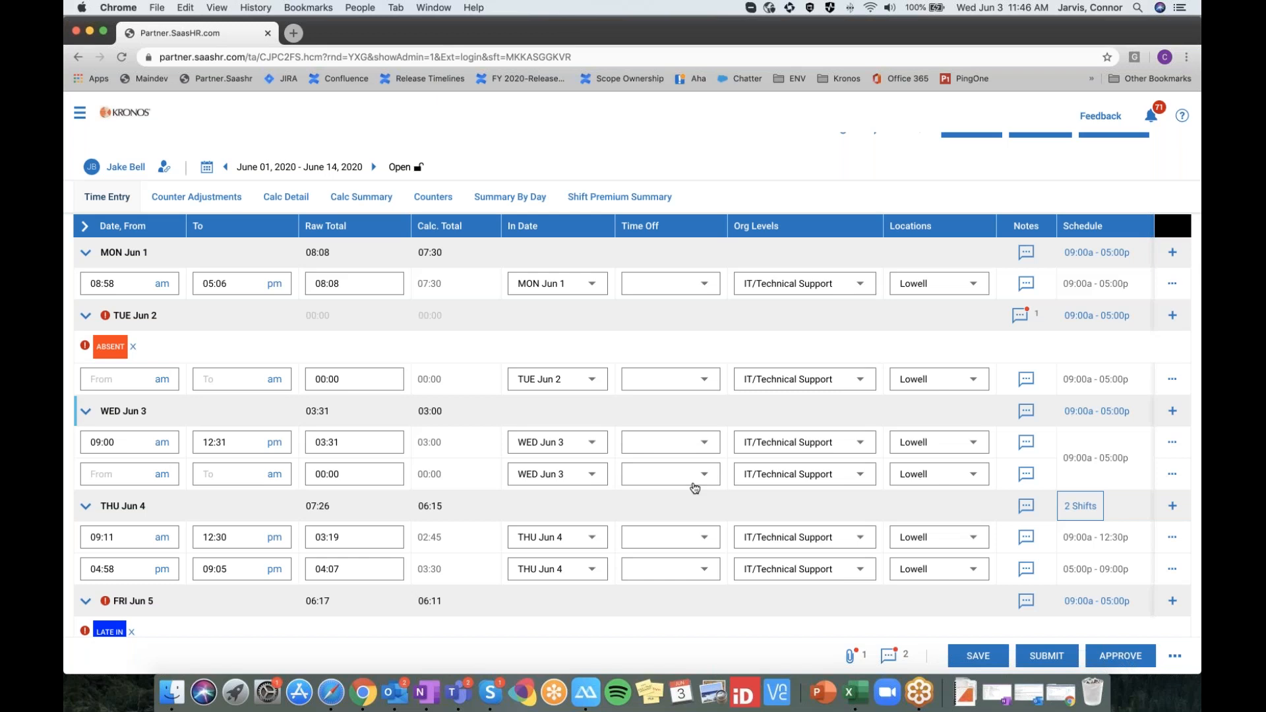
scroll(695, 488, down, 1)
scroll(694, 489, down, 5)
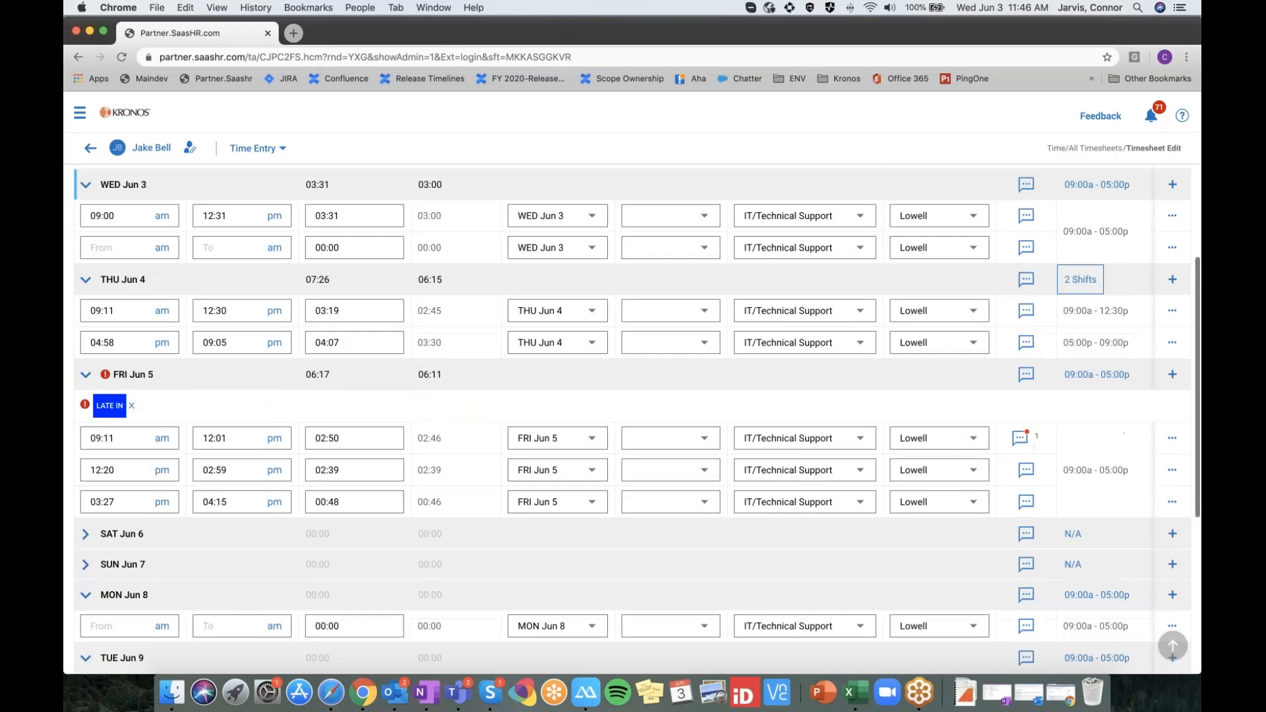
scroll(518, 346, up, 6)
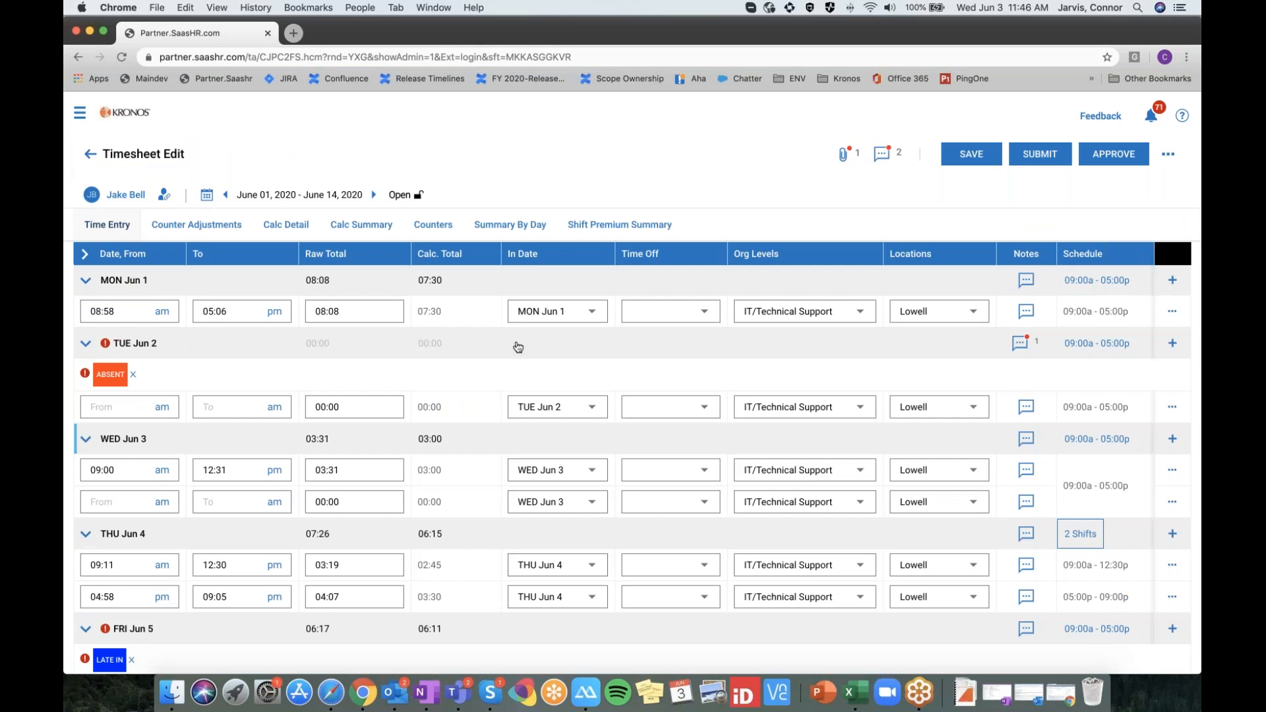
click(1167, 155)
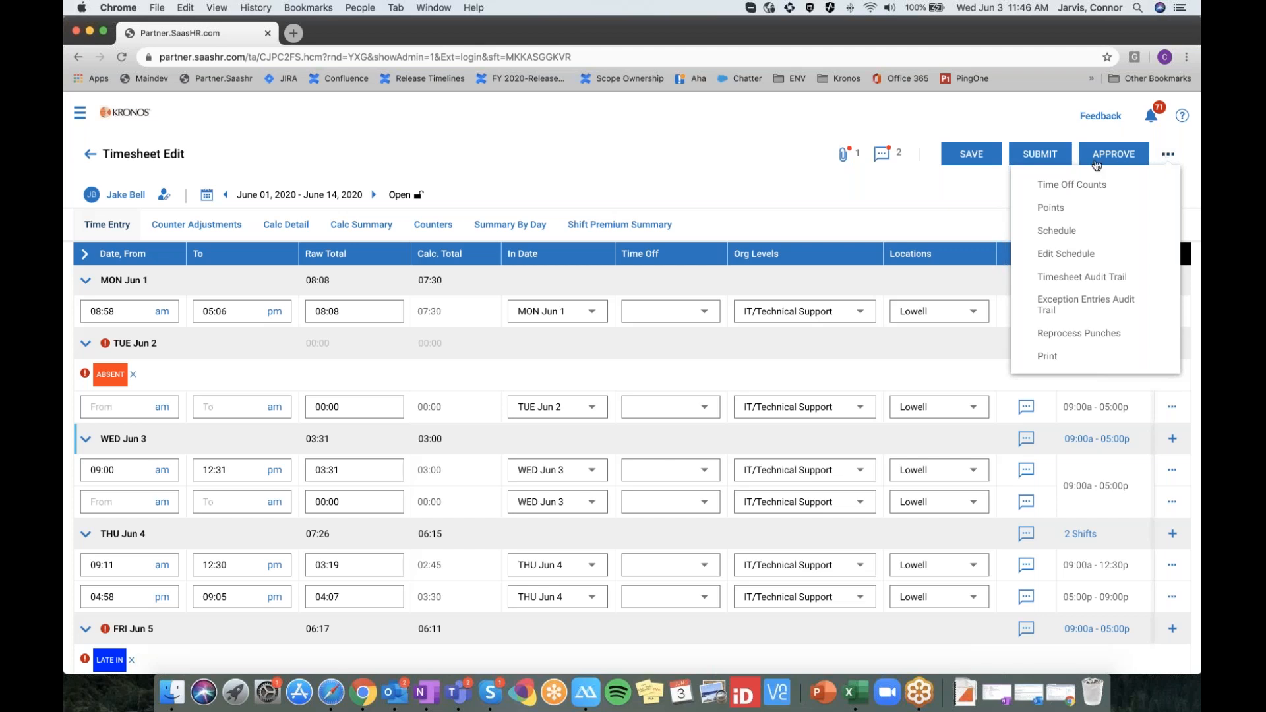
View the employee's Time Off Counts balances and attendance Points, closing each
click(1082, 184)
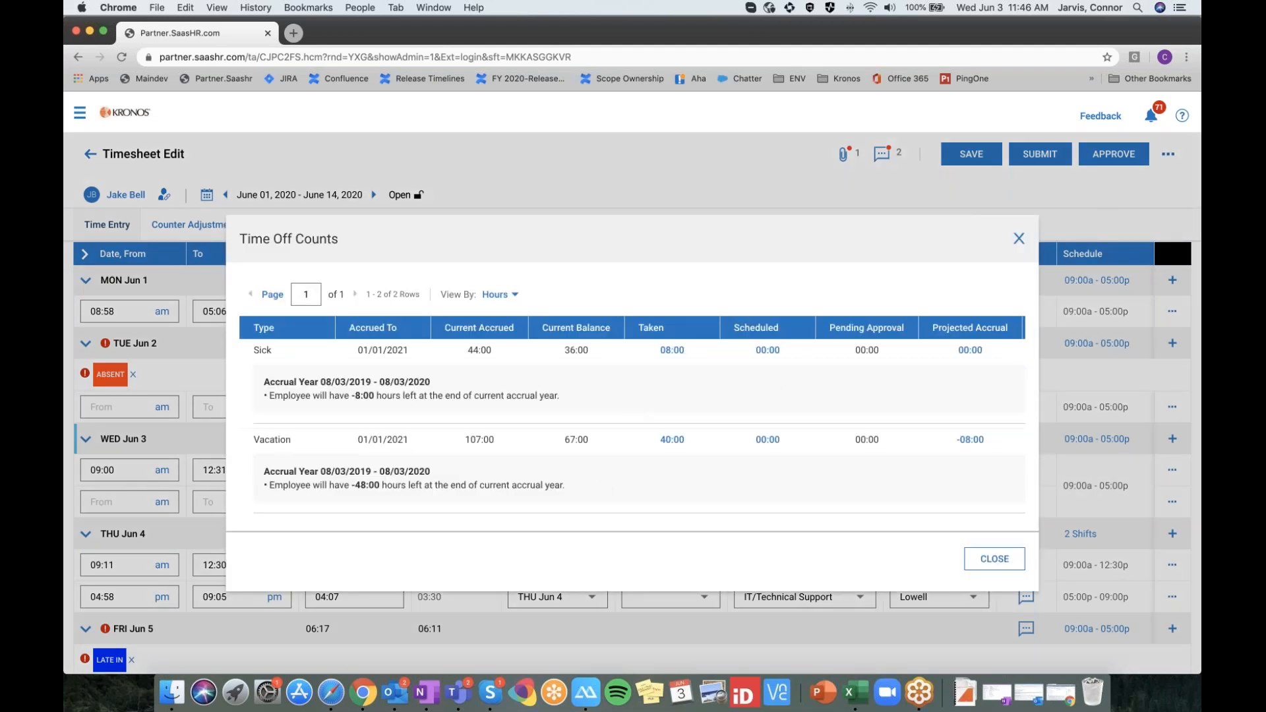
click(994, 558)
click(1168, 157)
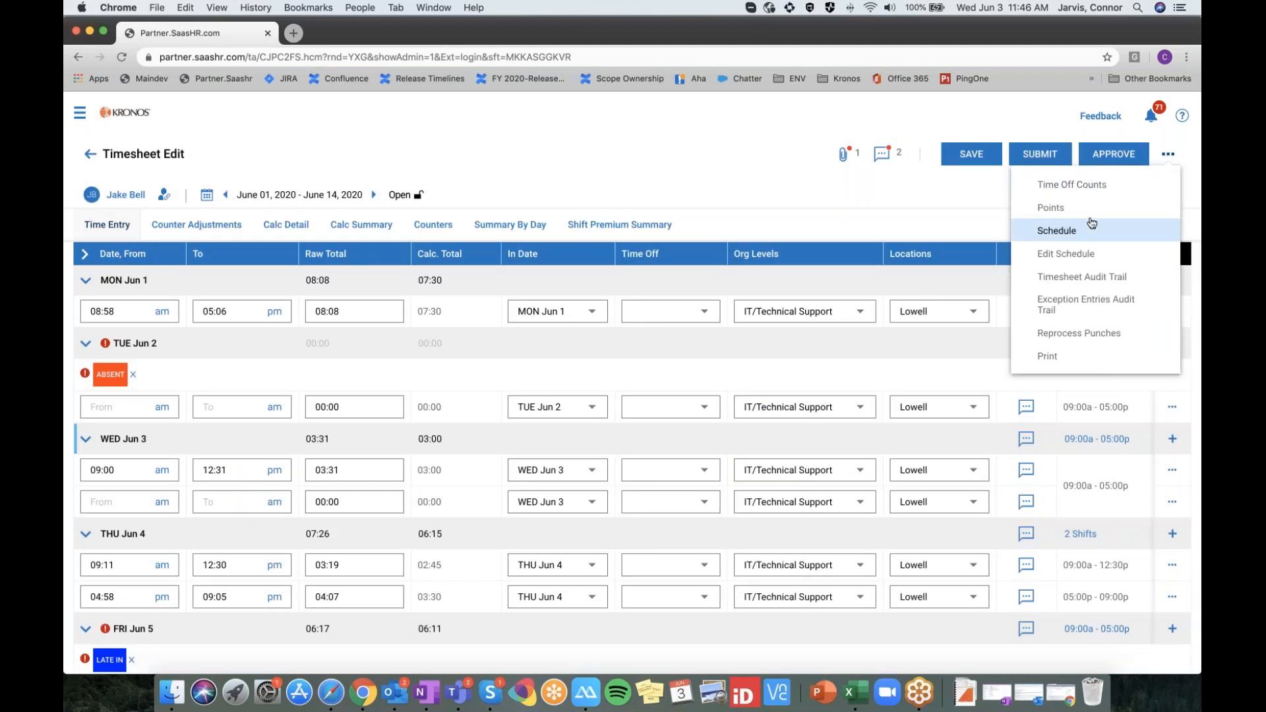
click(1050, 207)
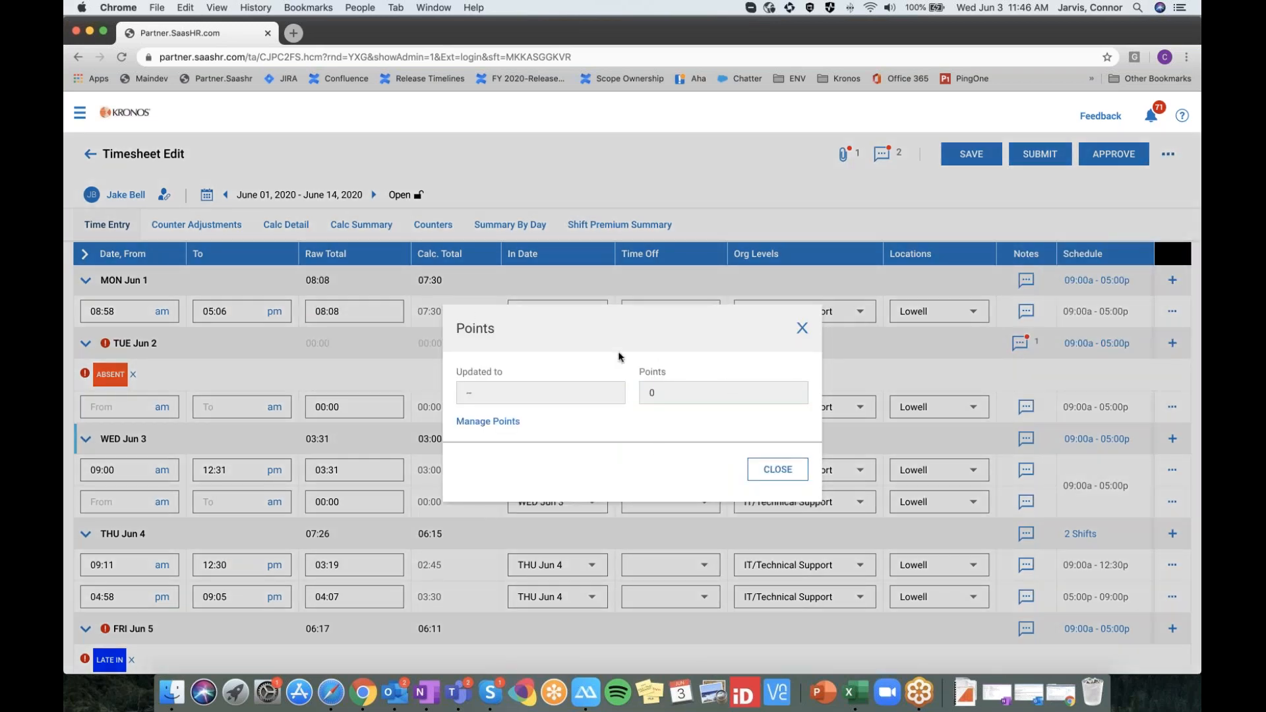
click(795, 464)
Check the empty Reprocess Punches list, then switch to the Calc Detail breakdown
click(1169, 153)
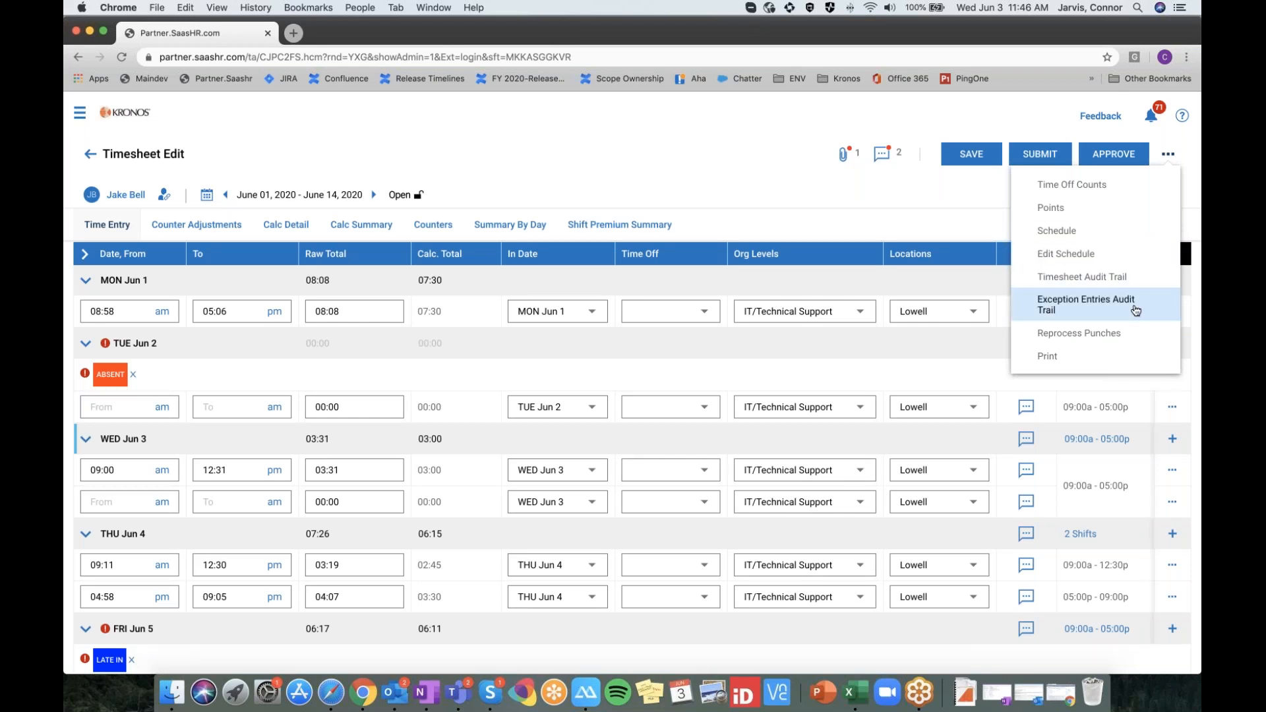
click(1090, 334)
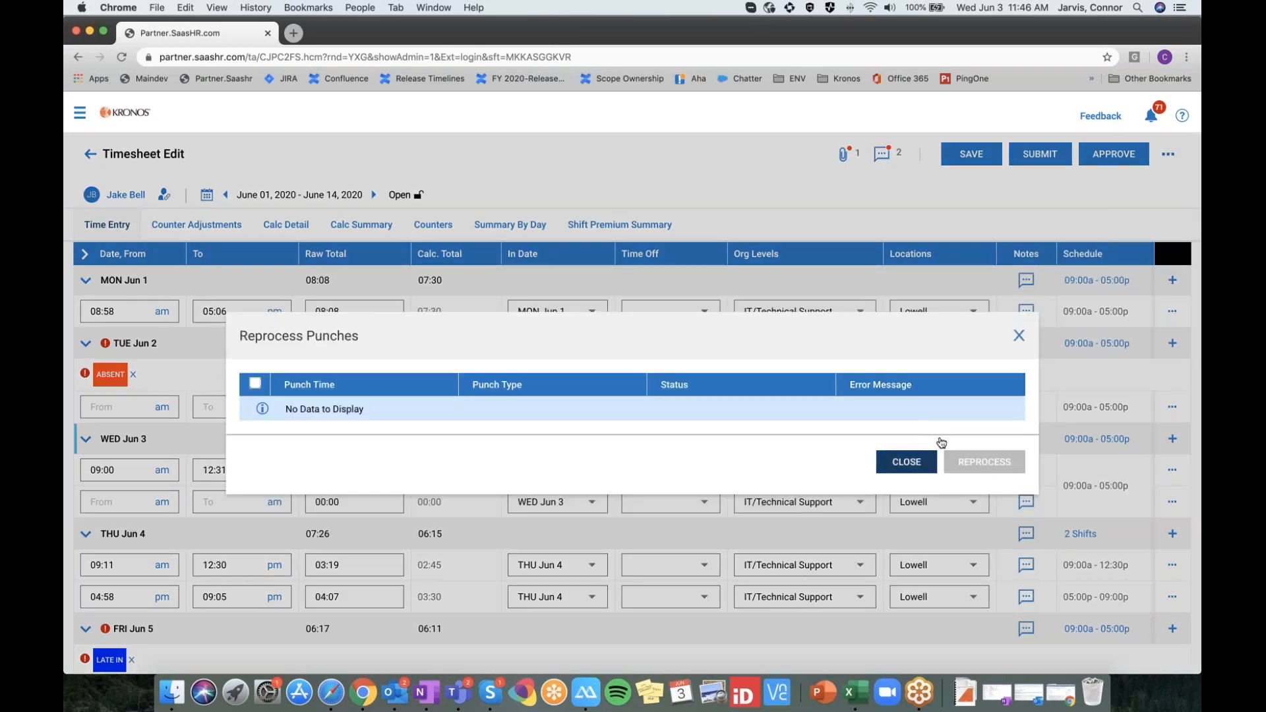
click(913, 482)
click(1167, 154)
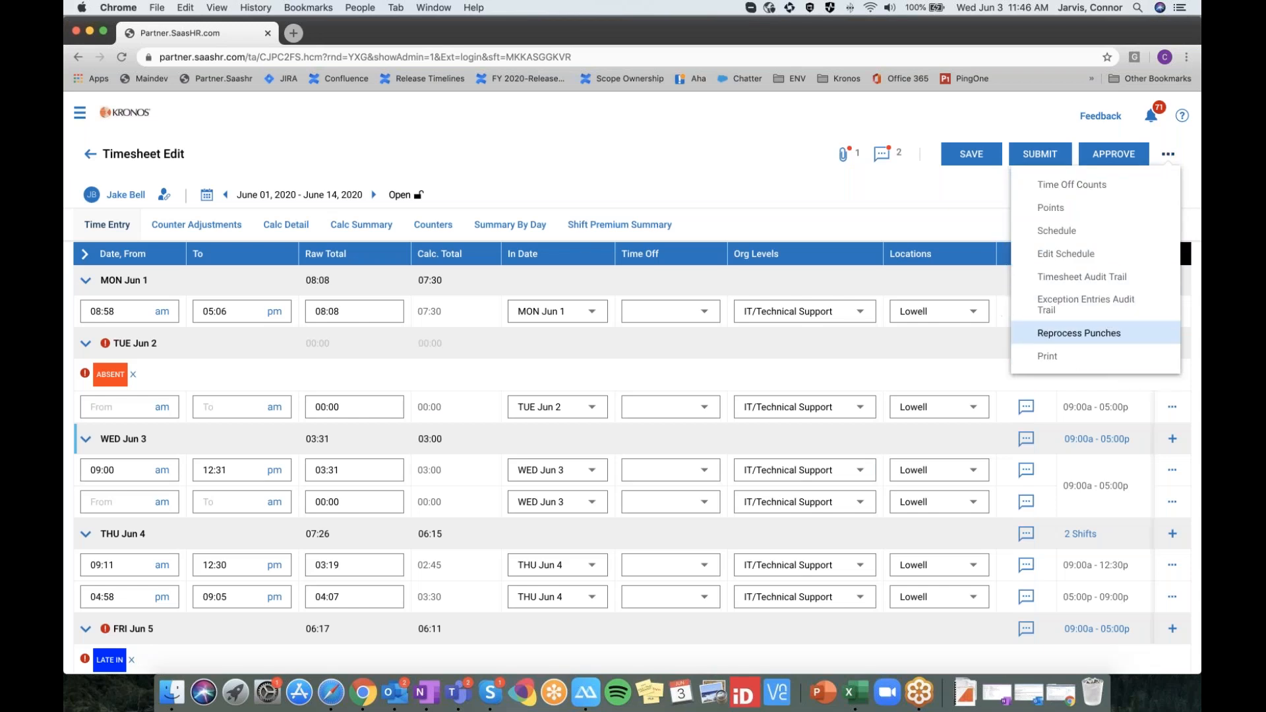
click(692, 172)
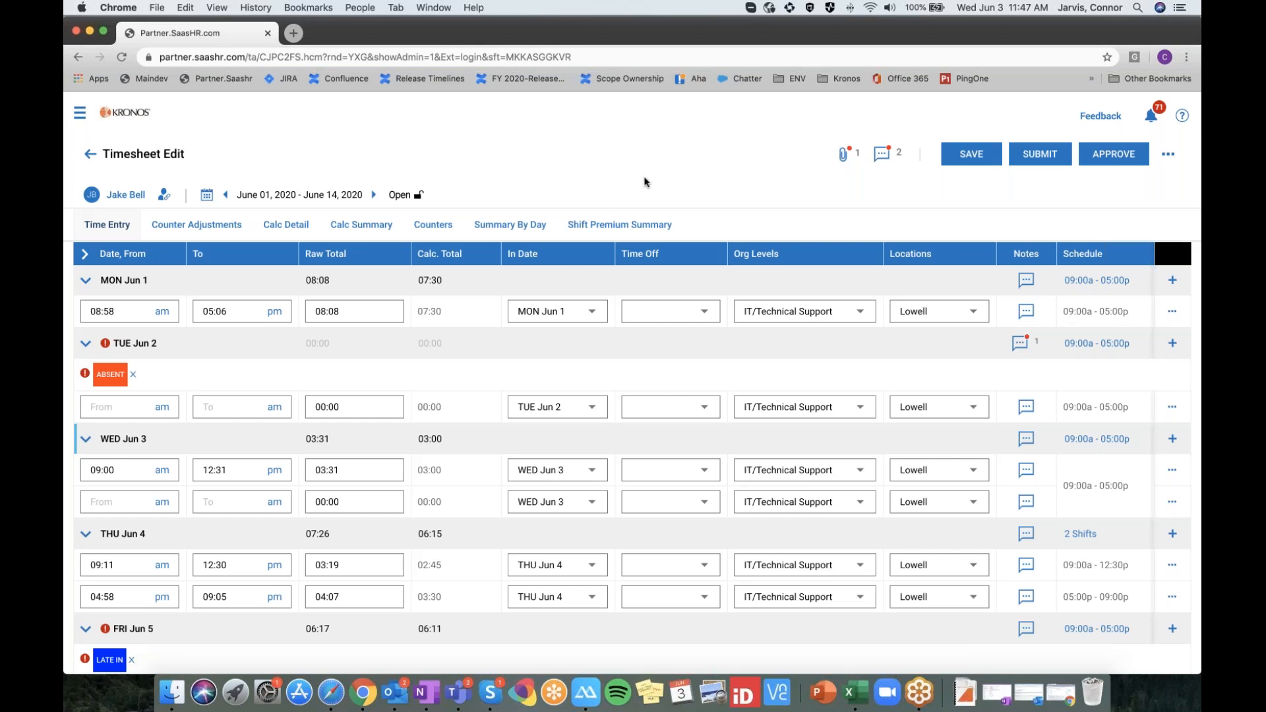
click(283, 227)
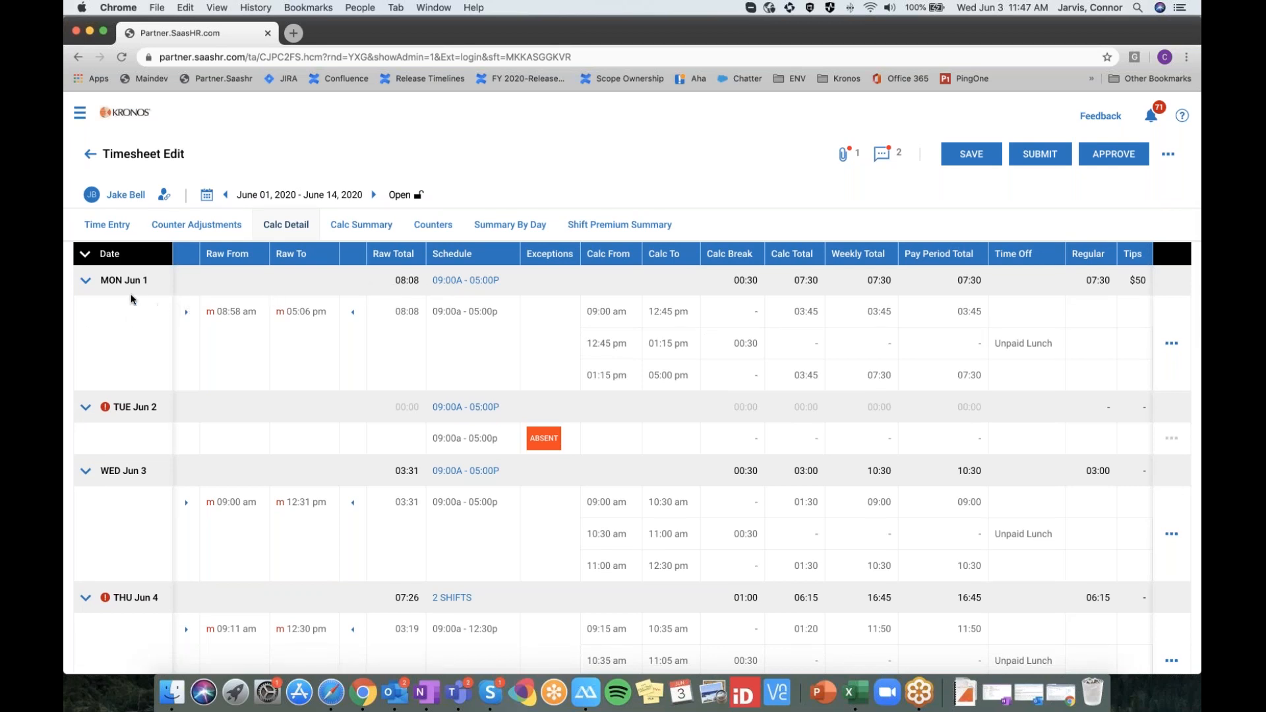
Collapse all days, then expand Thu Jun 4 to show its two shifts totaling 06:15
click(86, 256)
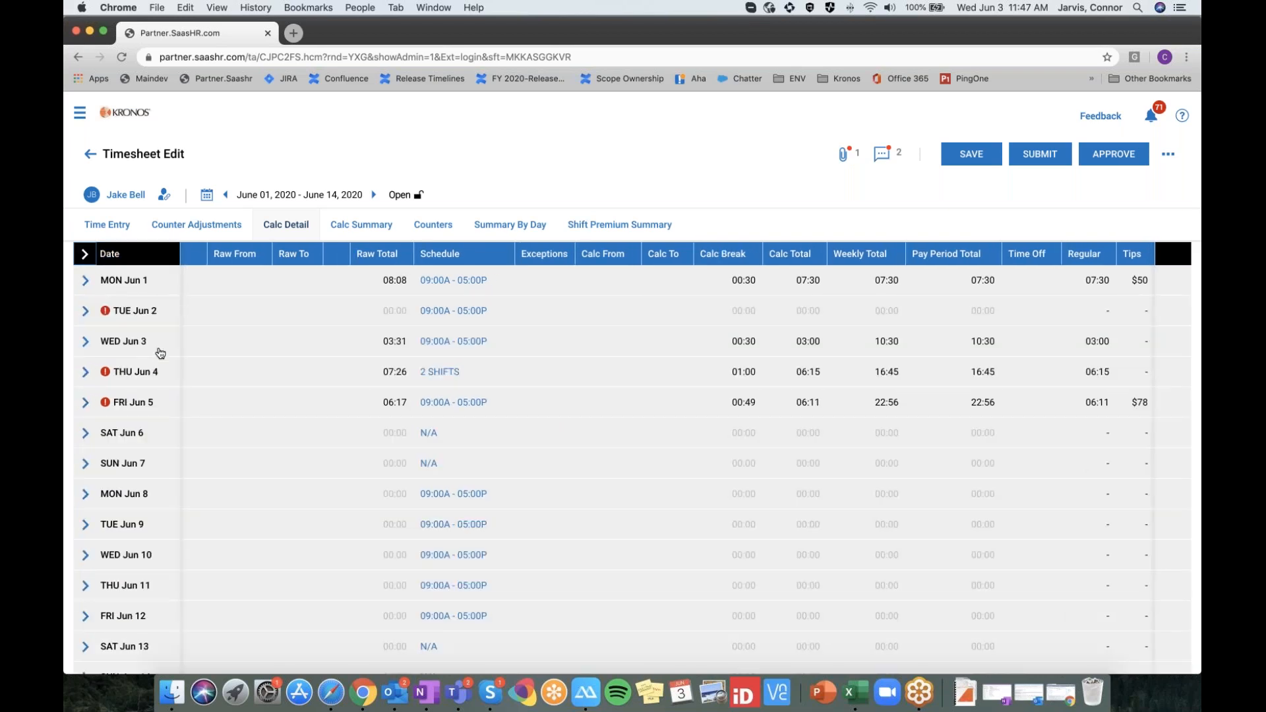
click(86, 373)
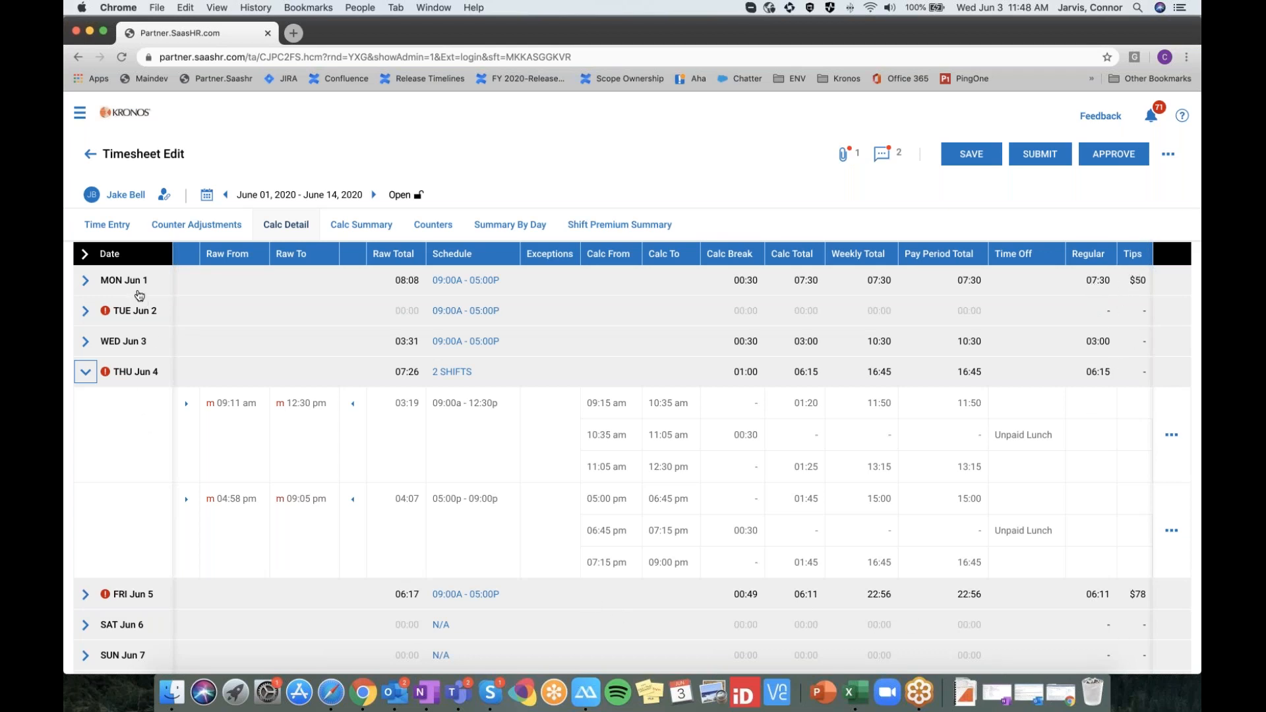
Re-expand Thu Jun 4 and bring up a shift's approve/reject actions menu
click(89, 374)
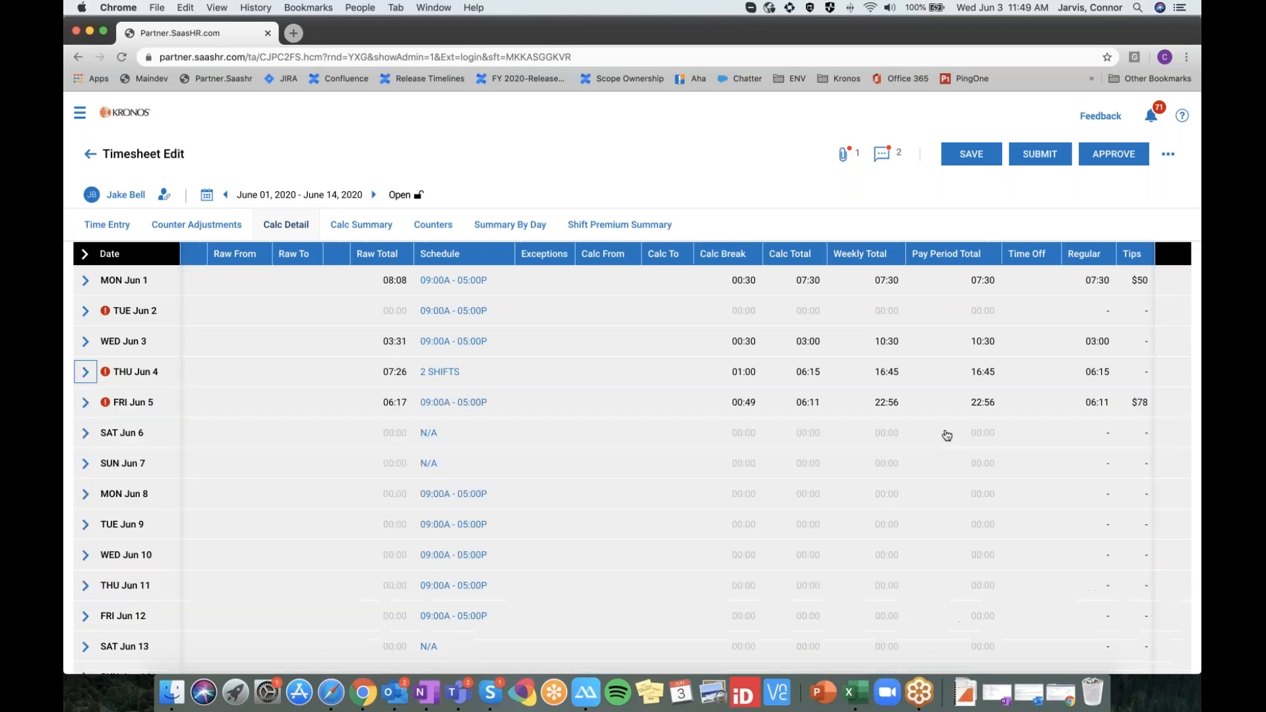
click(80, 373)
click(1170, 436)
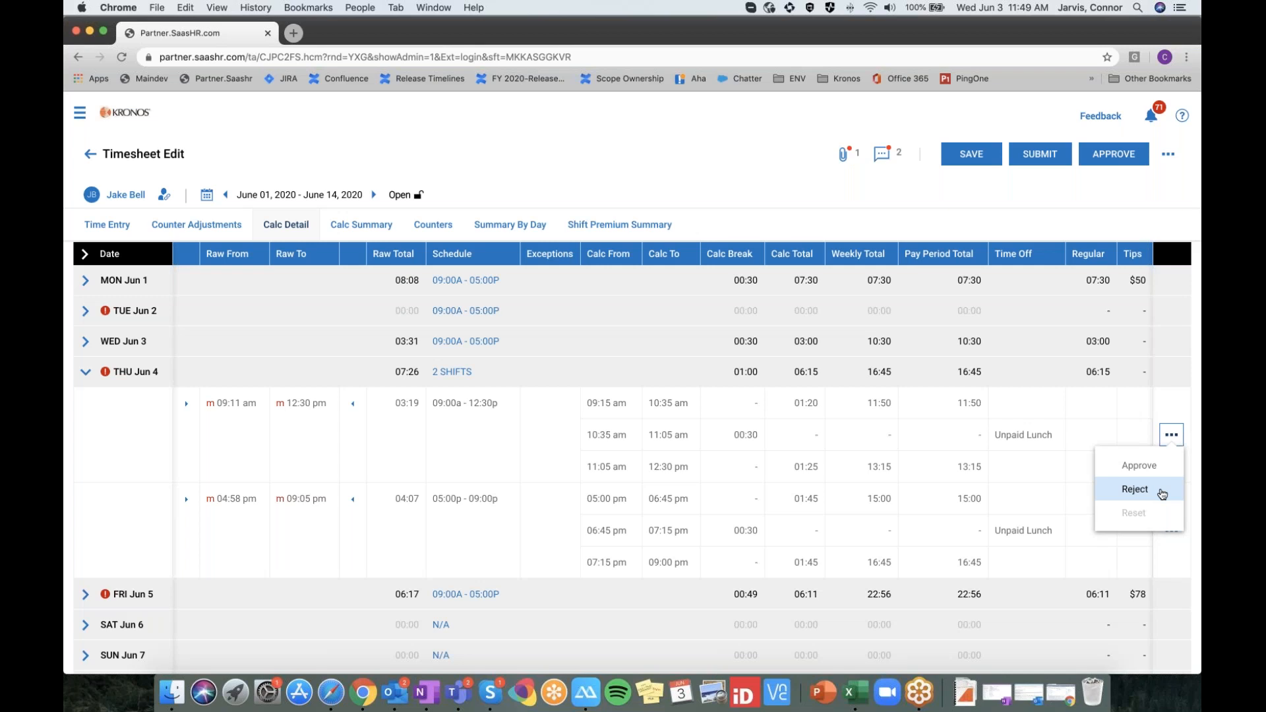
scroll(264, 428, down, 1)
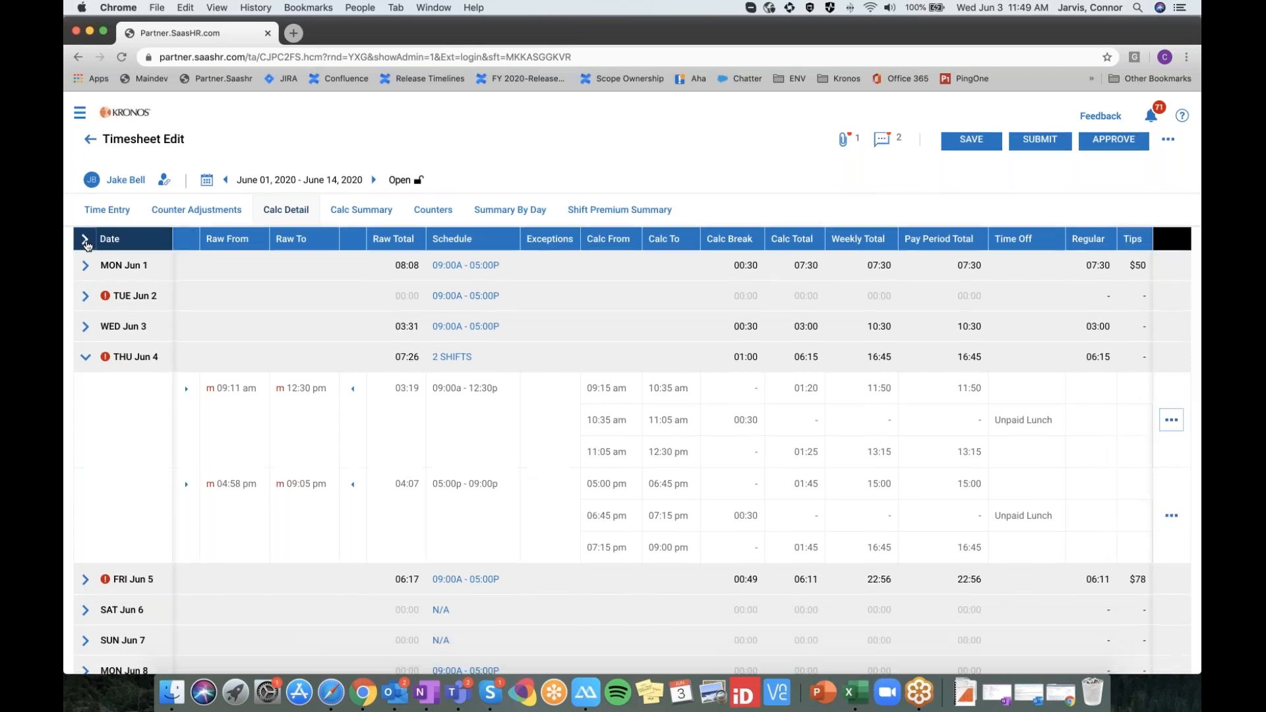
Expand all day rows, then view Counter Adjustments listing $50.00 and $78.00 Tips
click(85, 241)
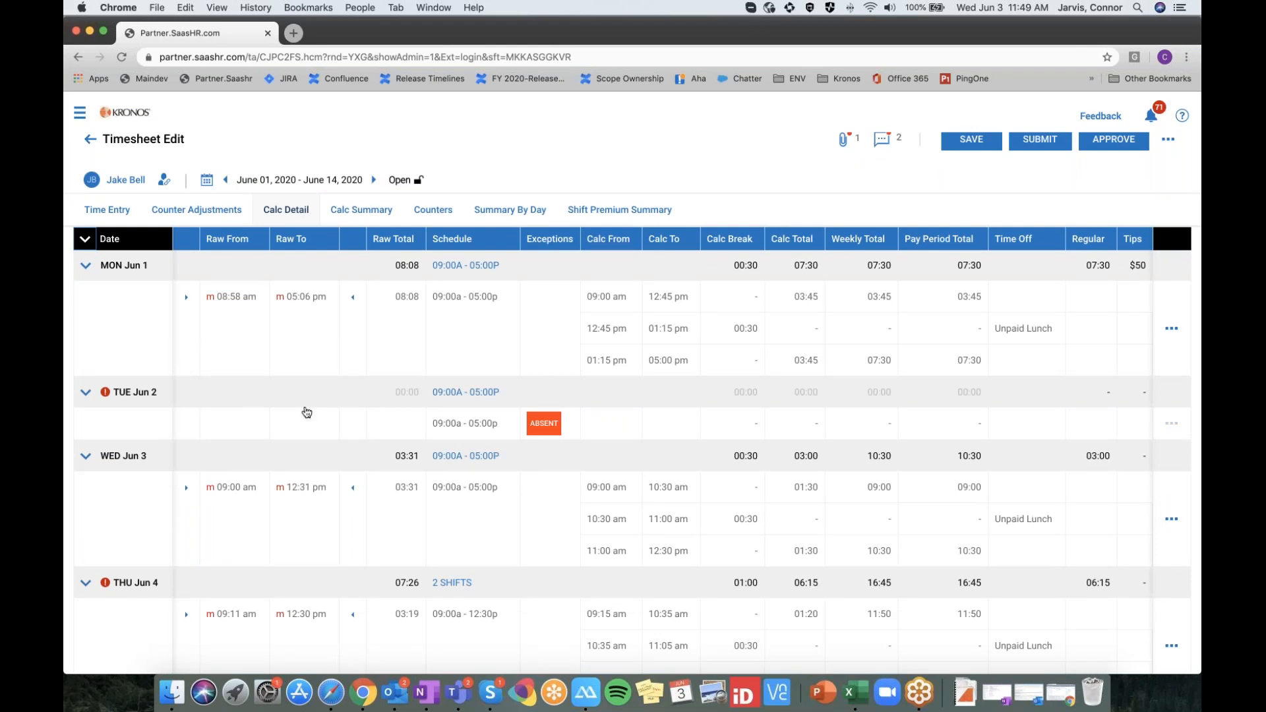
scroll(218, 376, down, 1)
scroll(218, 375, down, 10)
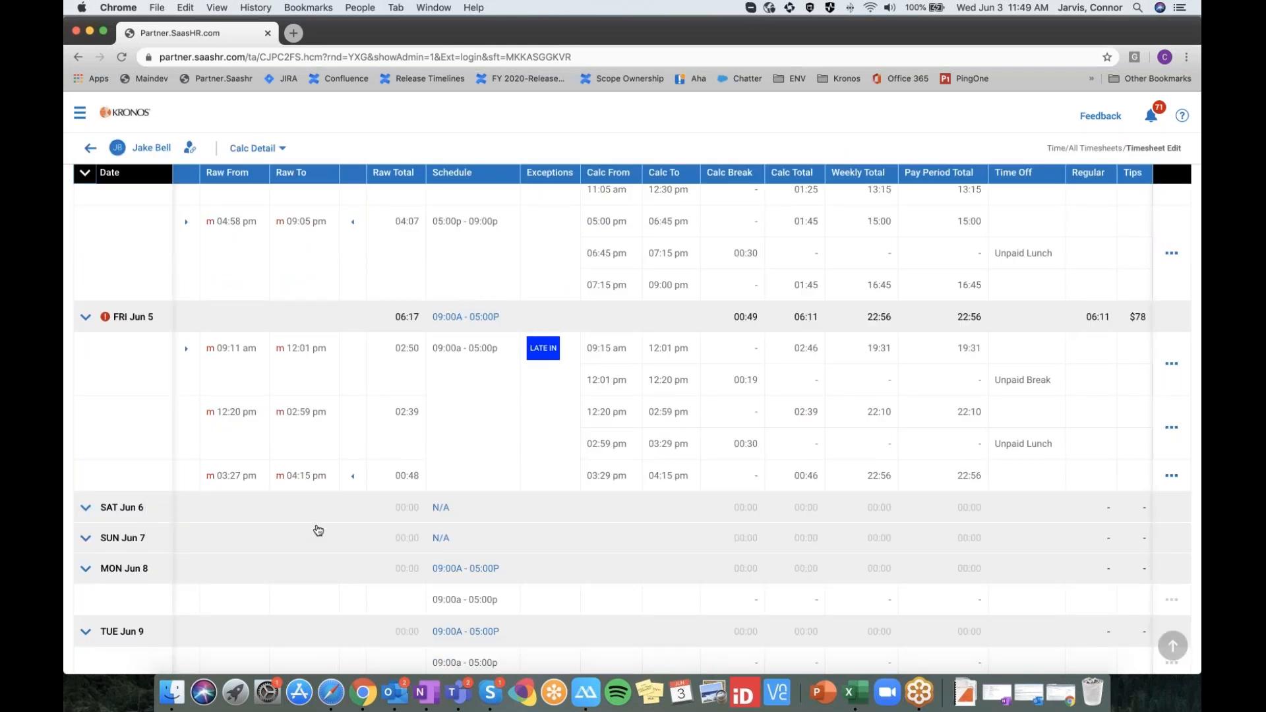
scroll(317, 528, up, 10)
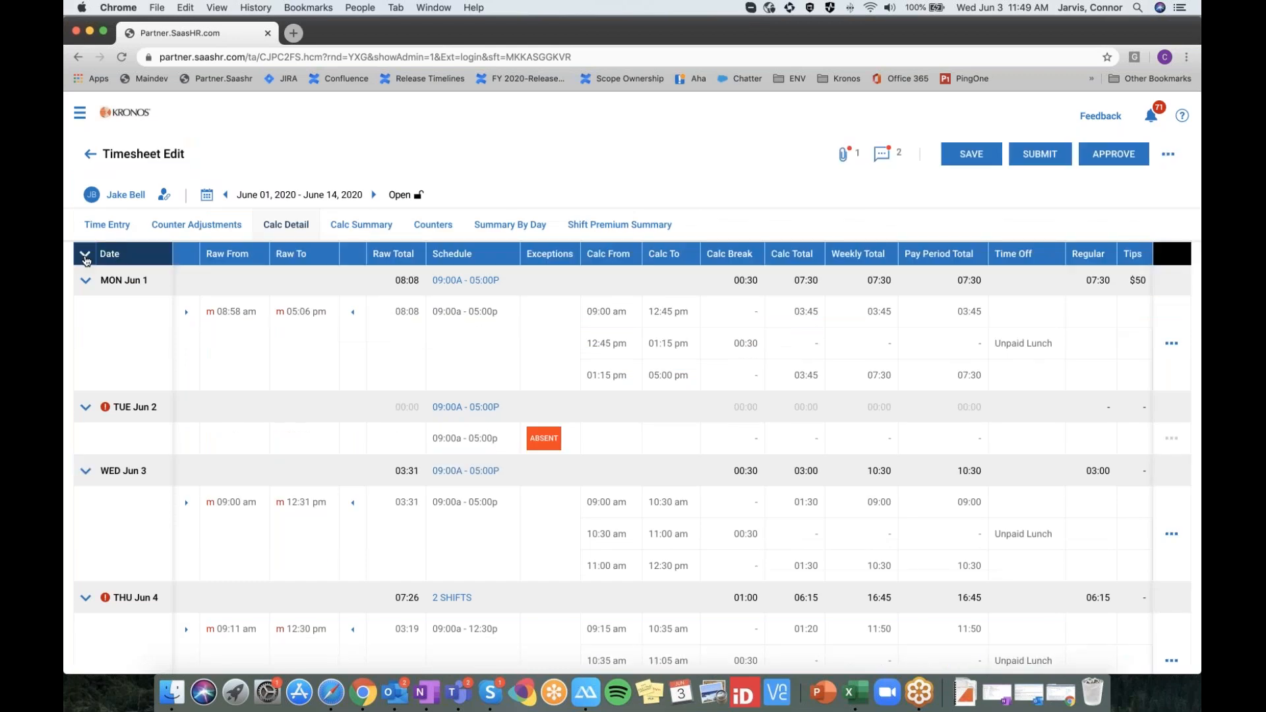
click(85, 256)
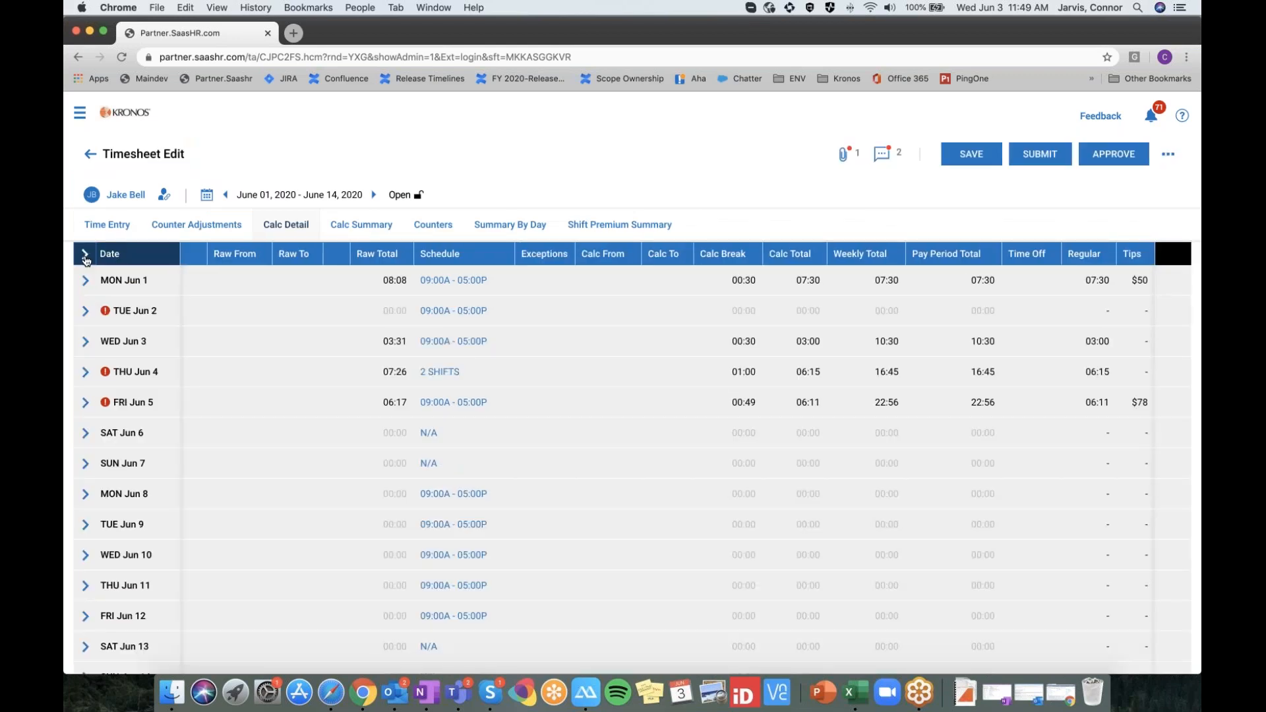
click(85, 256)
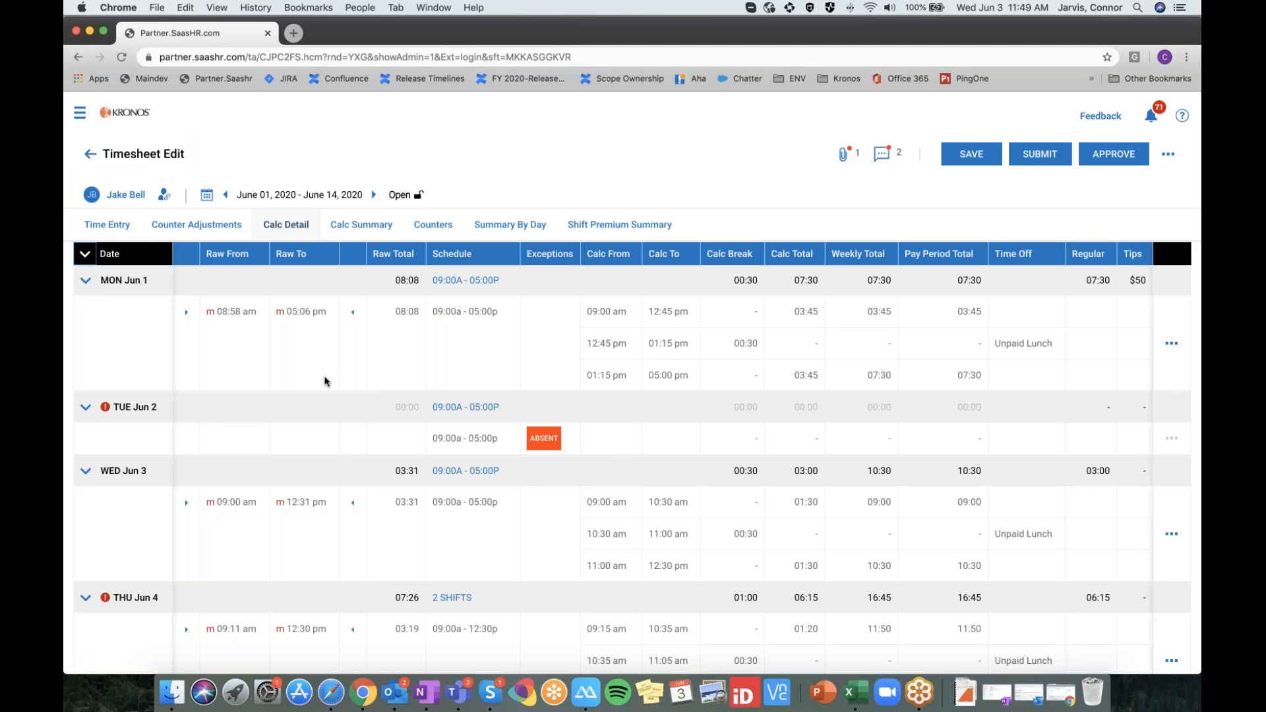
click(194, 232)
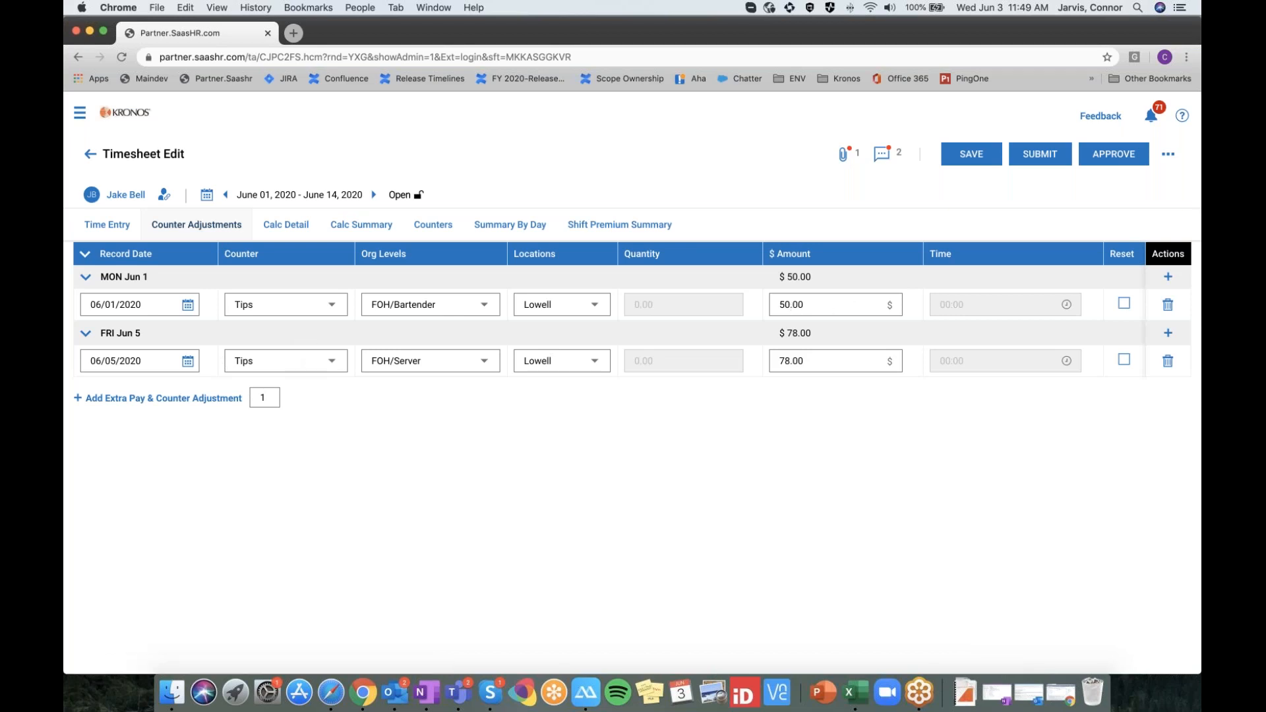
Add a $100.00 Tips counter adjustment dated 06/08/2020 and save the timesheet
click(165, 398)
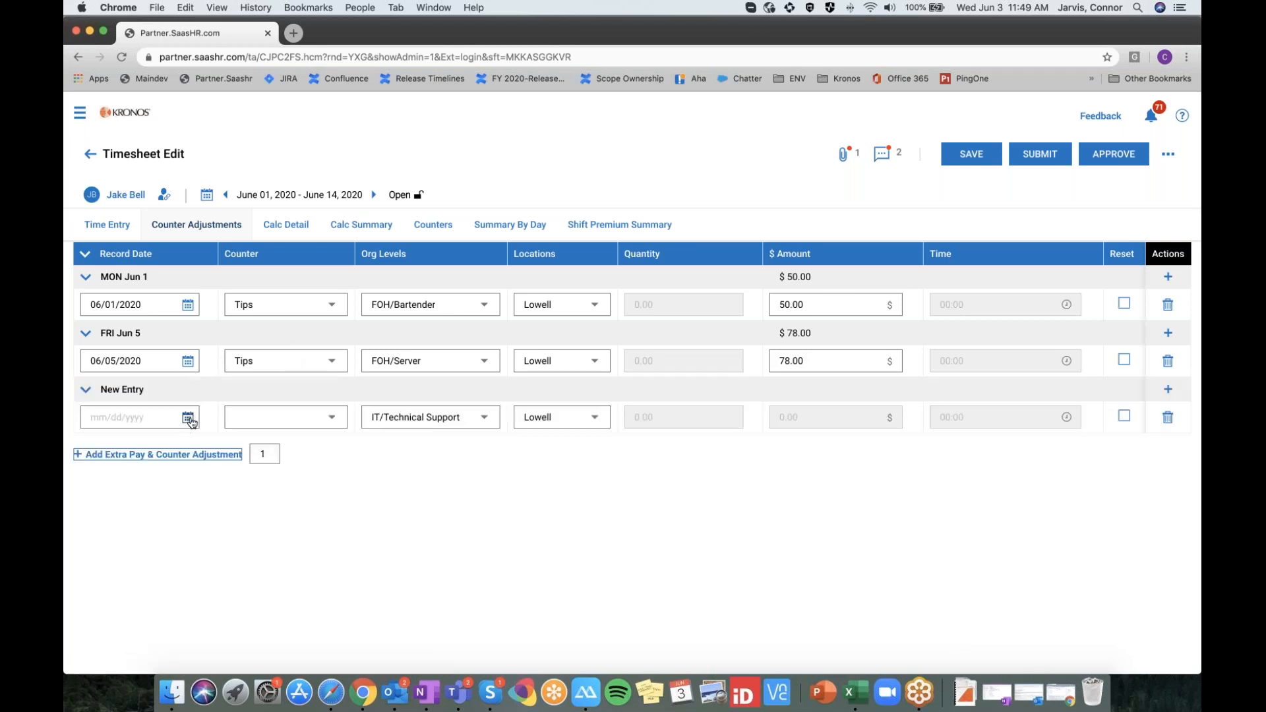
click(188, 418)
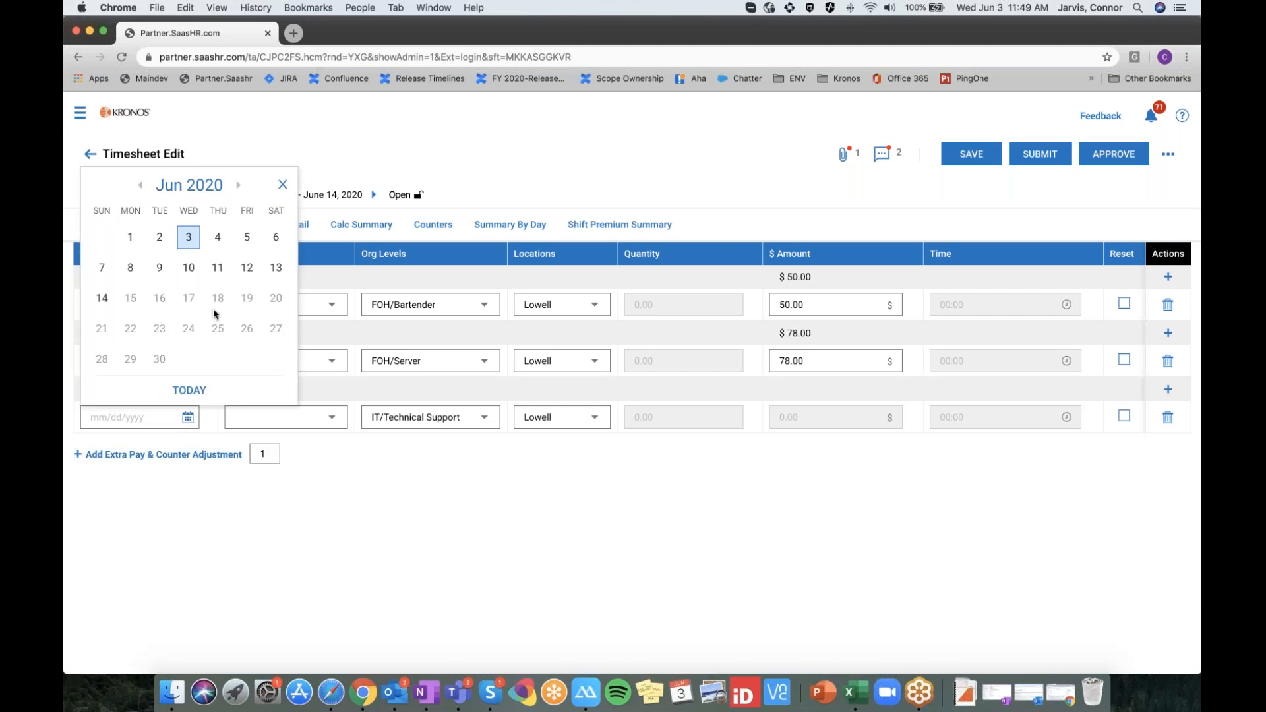
click(131, 270)
click(290, 422)
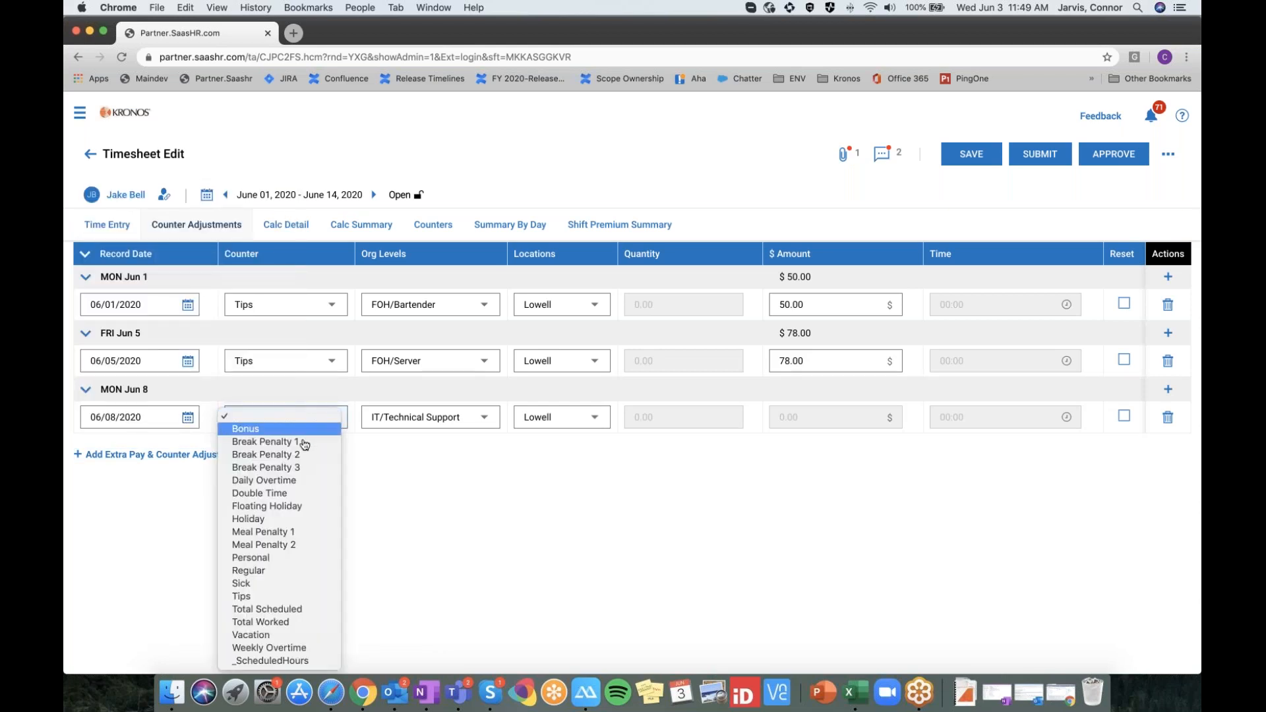
click(273, 595)
click(841, 413)
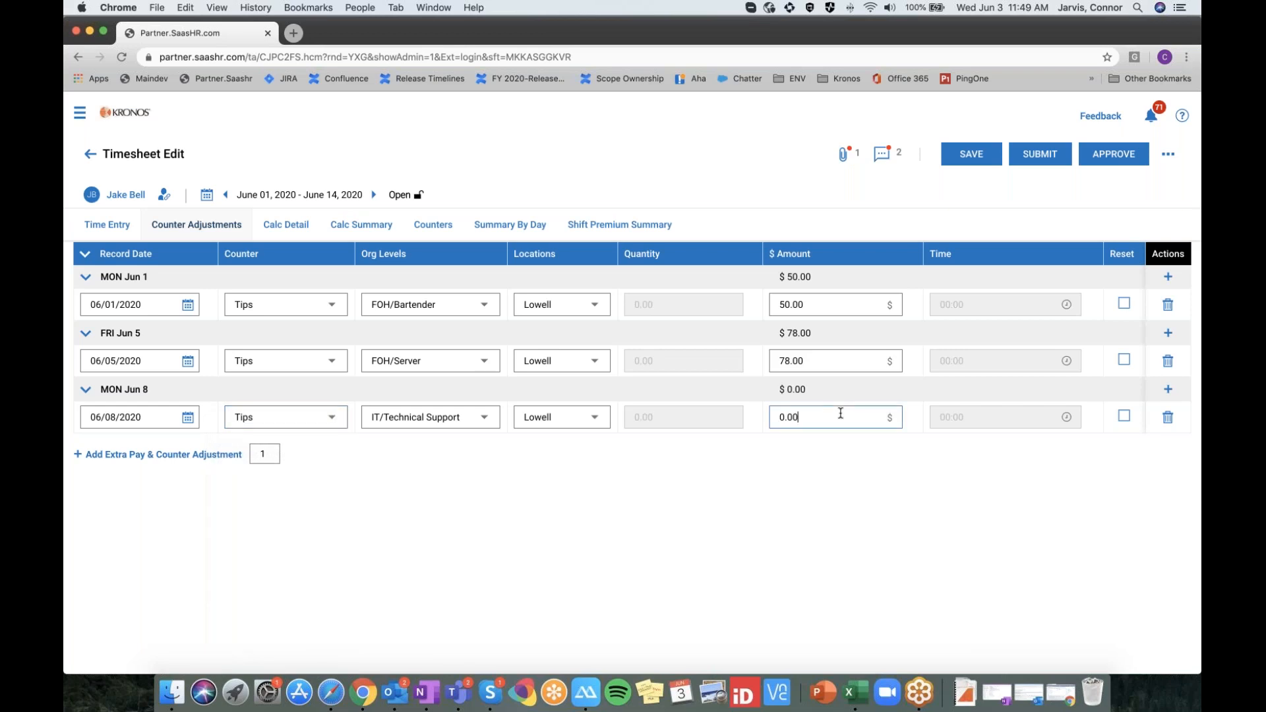
double_click(841, 414)
text(100)
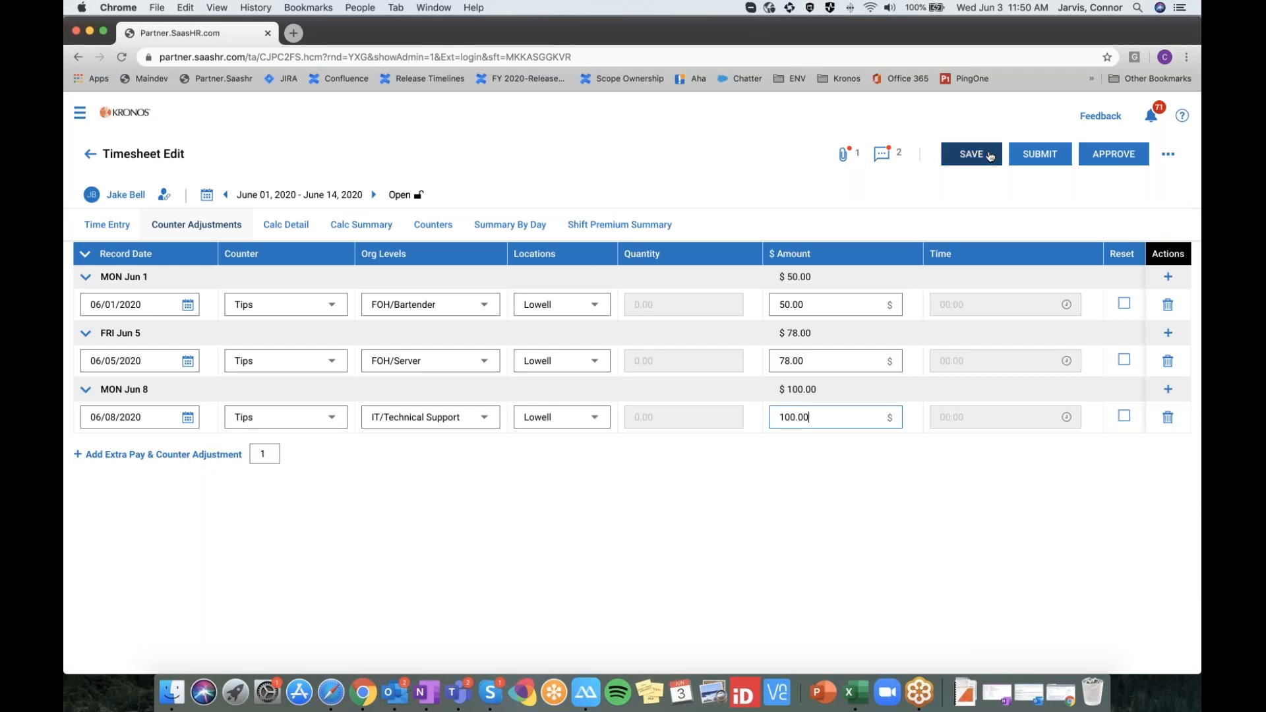
click(989, 155)
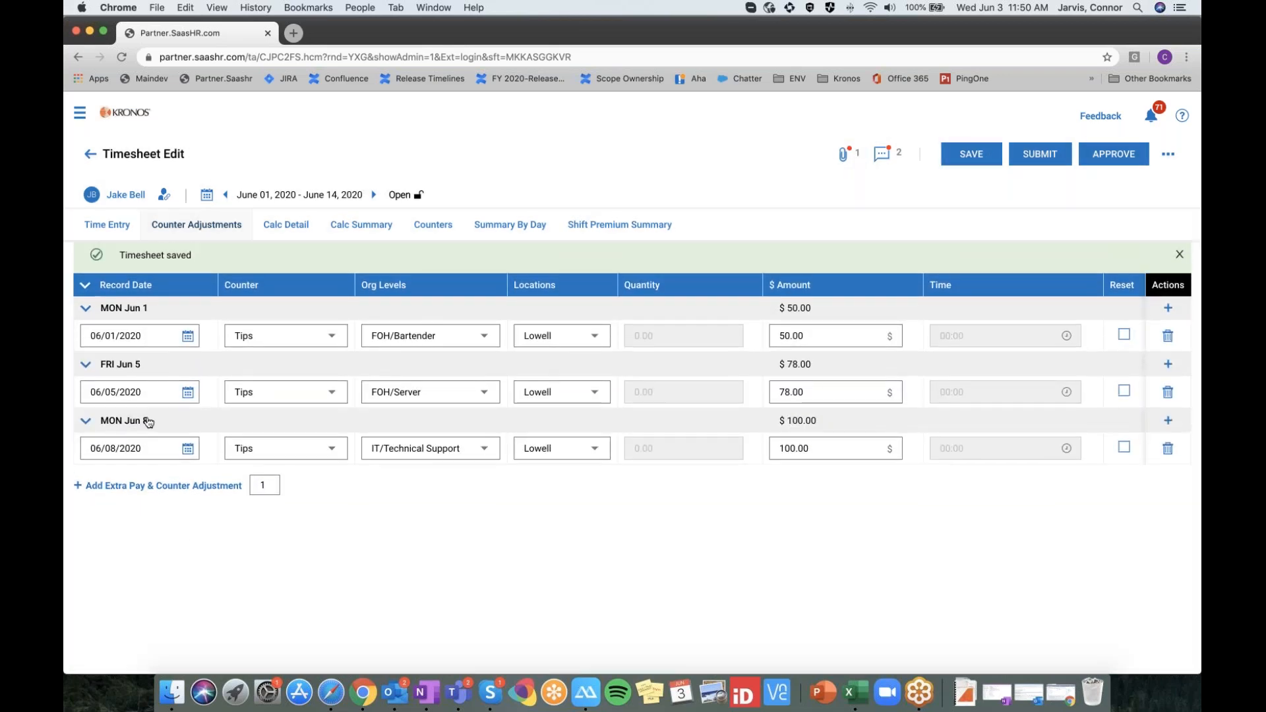
Add a $15.00 Tips counter adjustment dated Jun 5 and save the timesheet
click(154, 487)
click(188, 505)
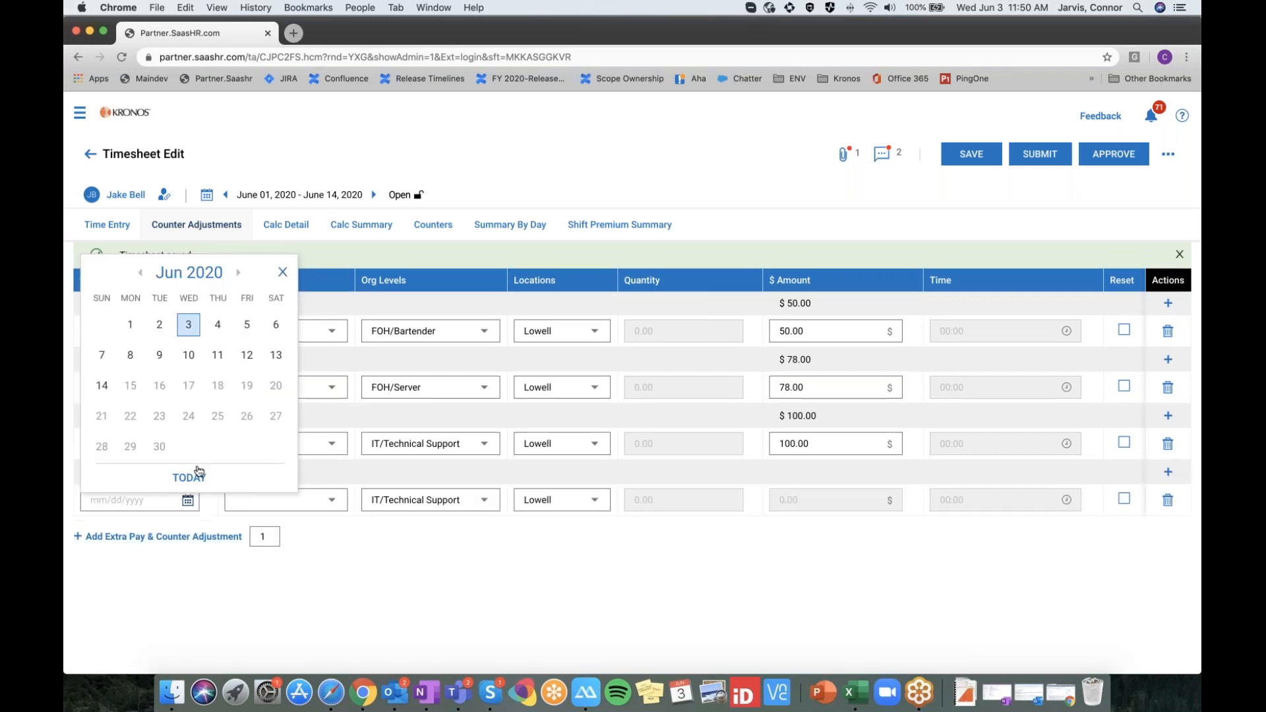
click(246, 324)
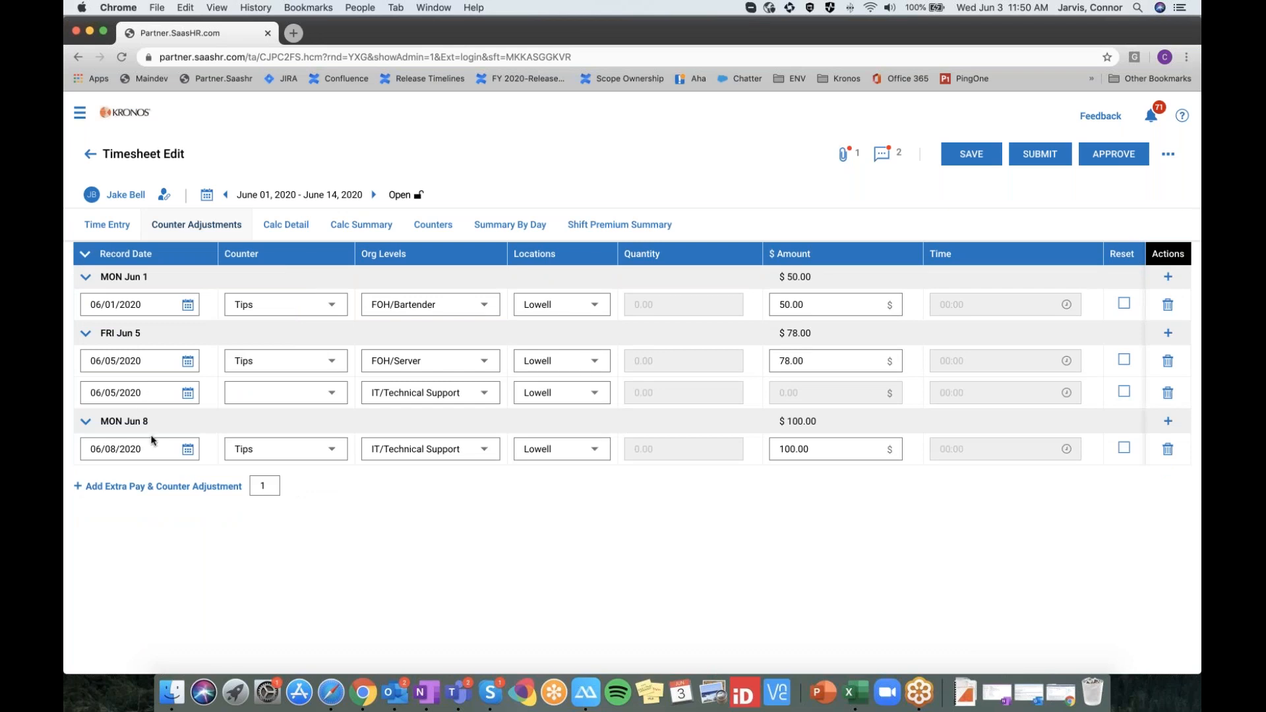
click(337, 396)
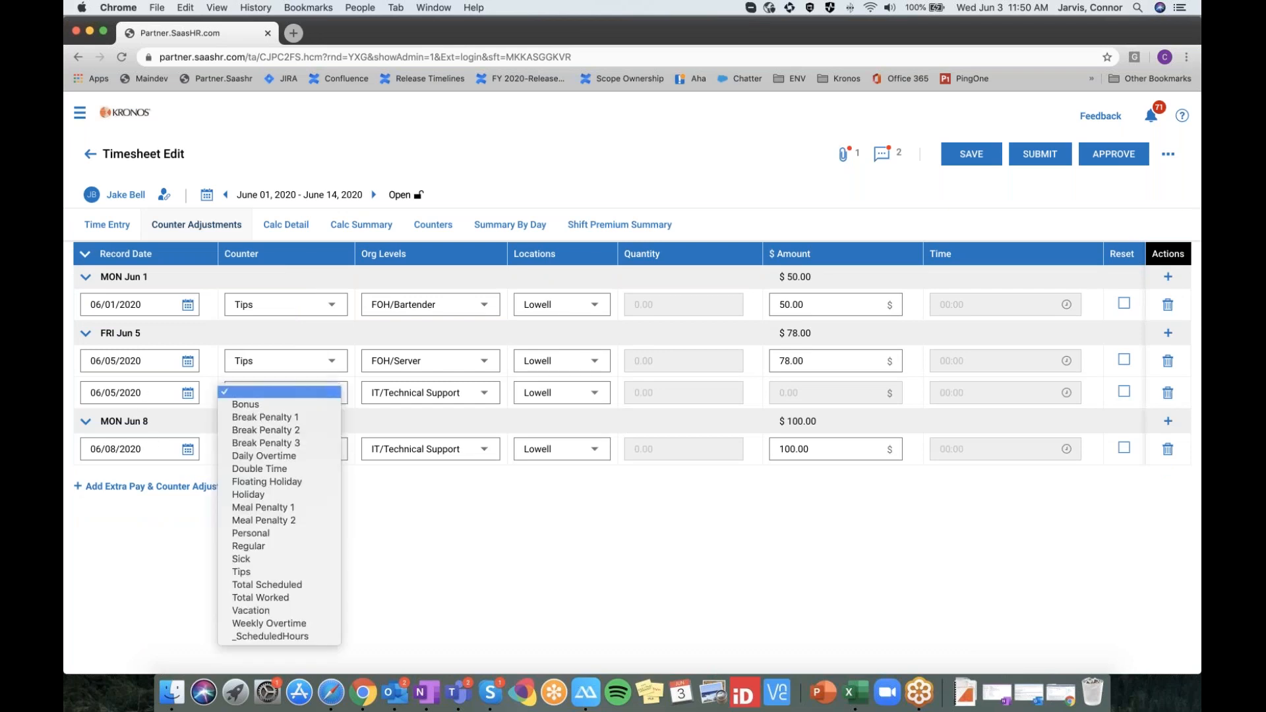
click(299, 572)
click(823, 396)
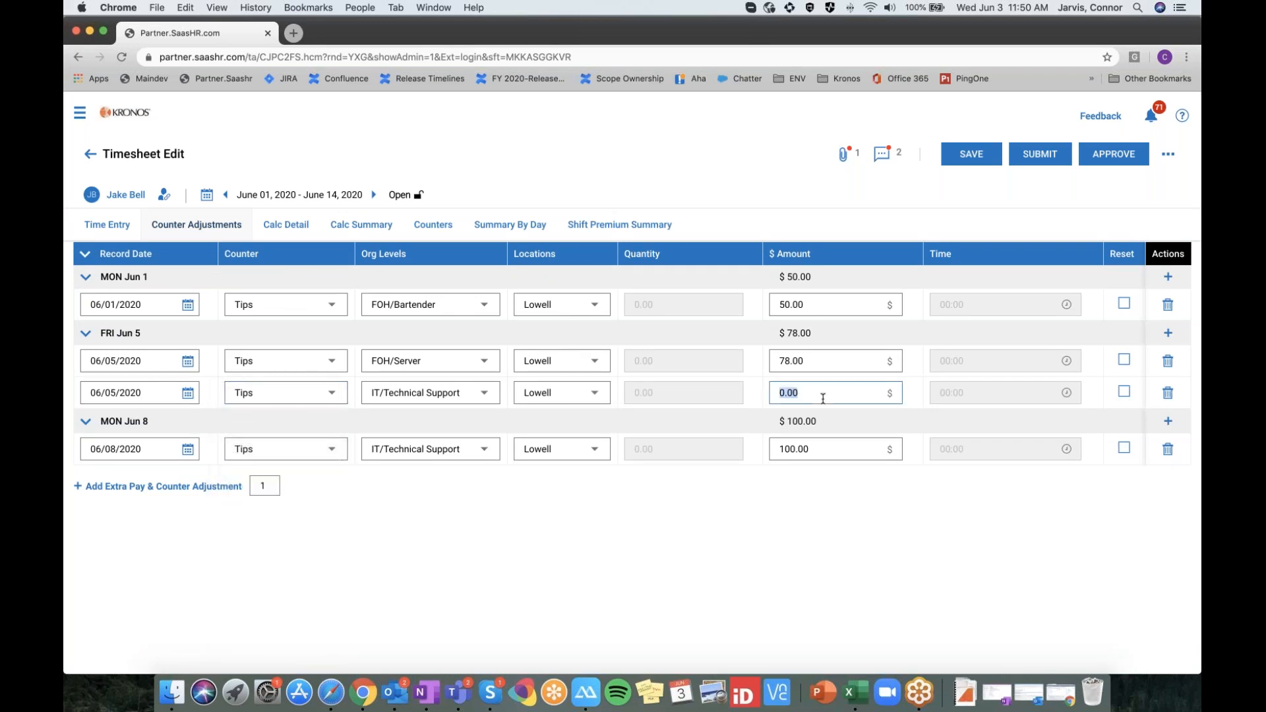
text(15)
click(975, 160)
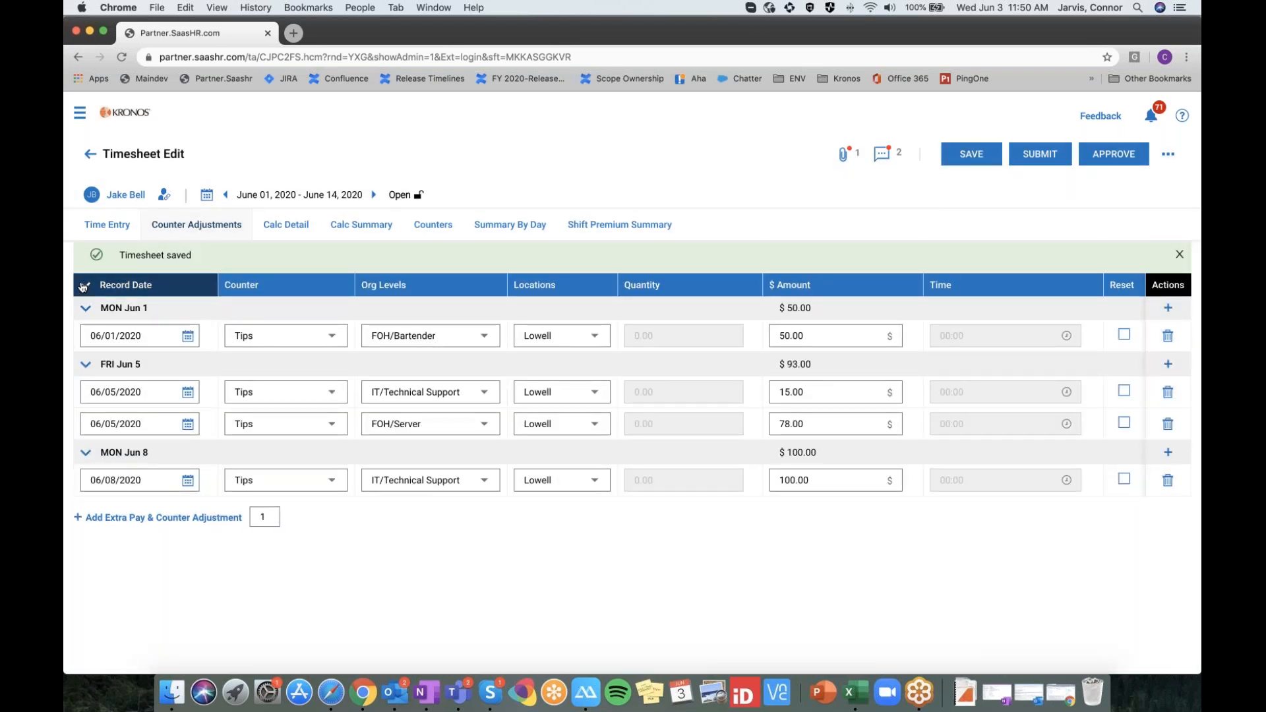
Collapse and re-expand all day groups to show Jun 5 now totaling $93.00
click(84, 284)
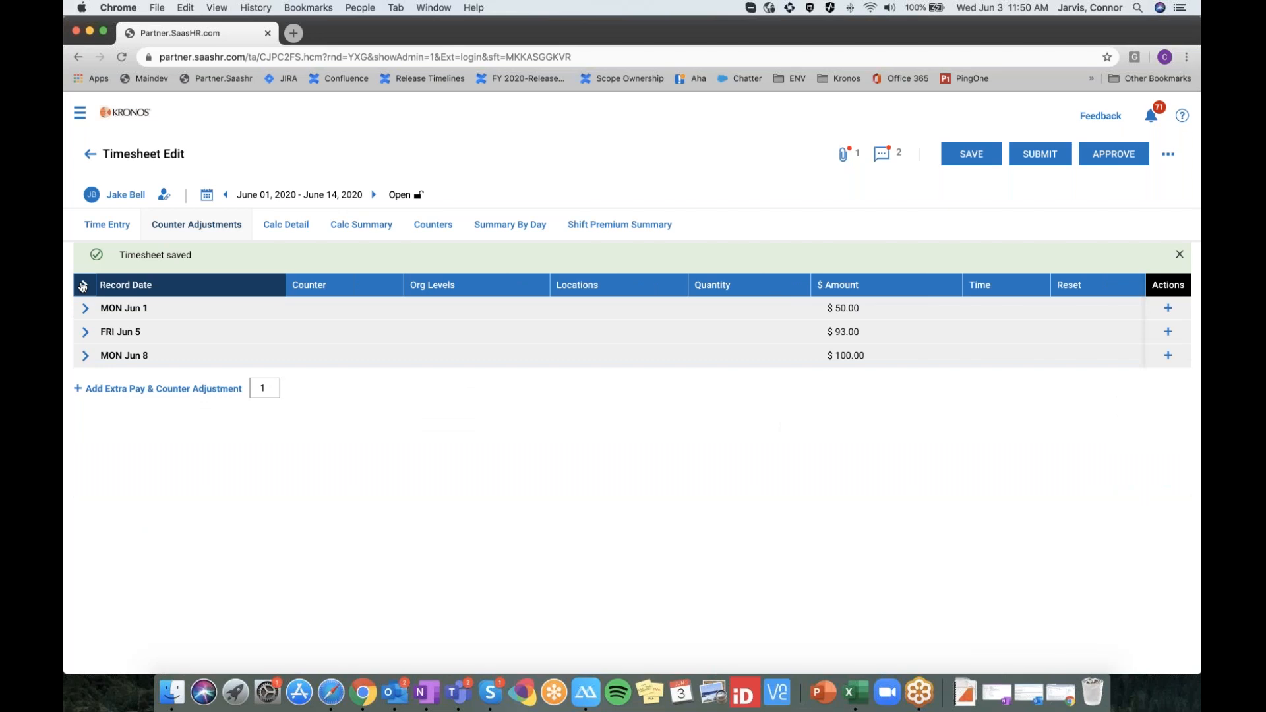
click(82, 287)
click(82, 287)
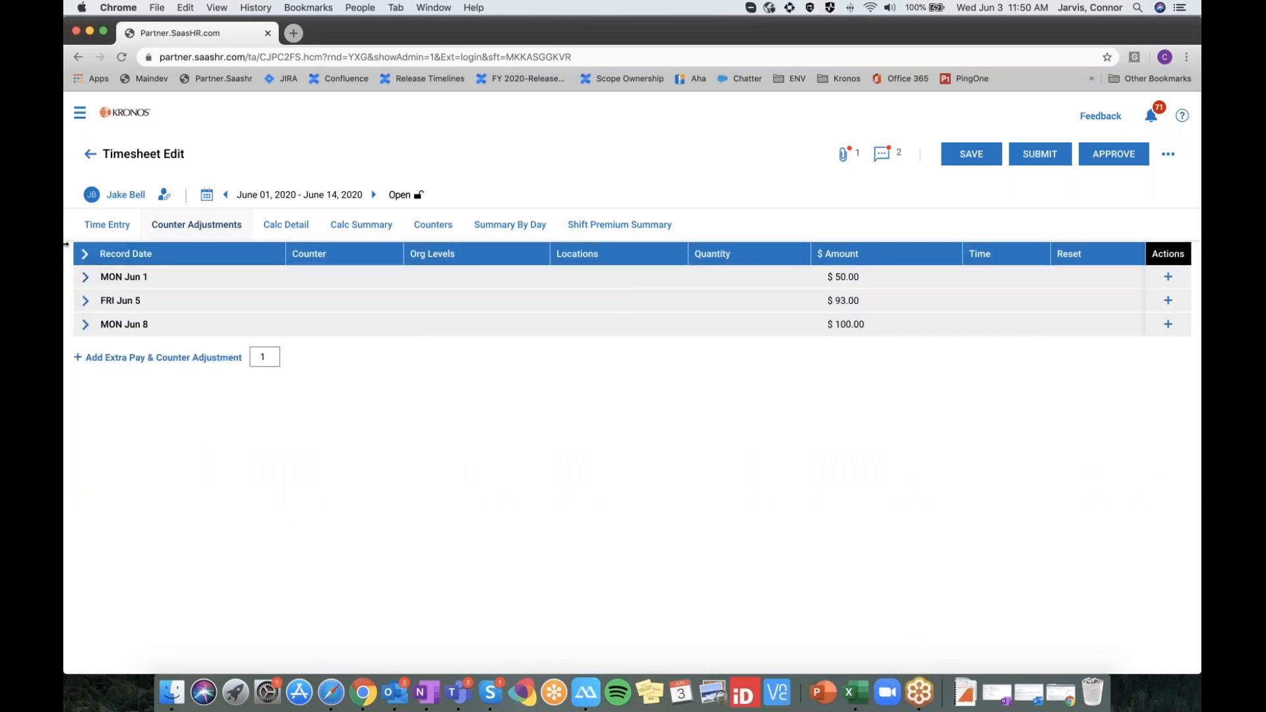
click(84, 254)
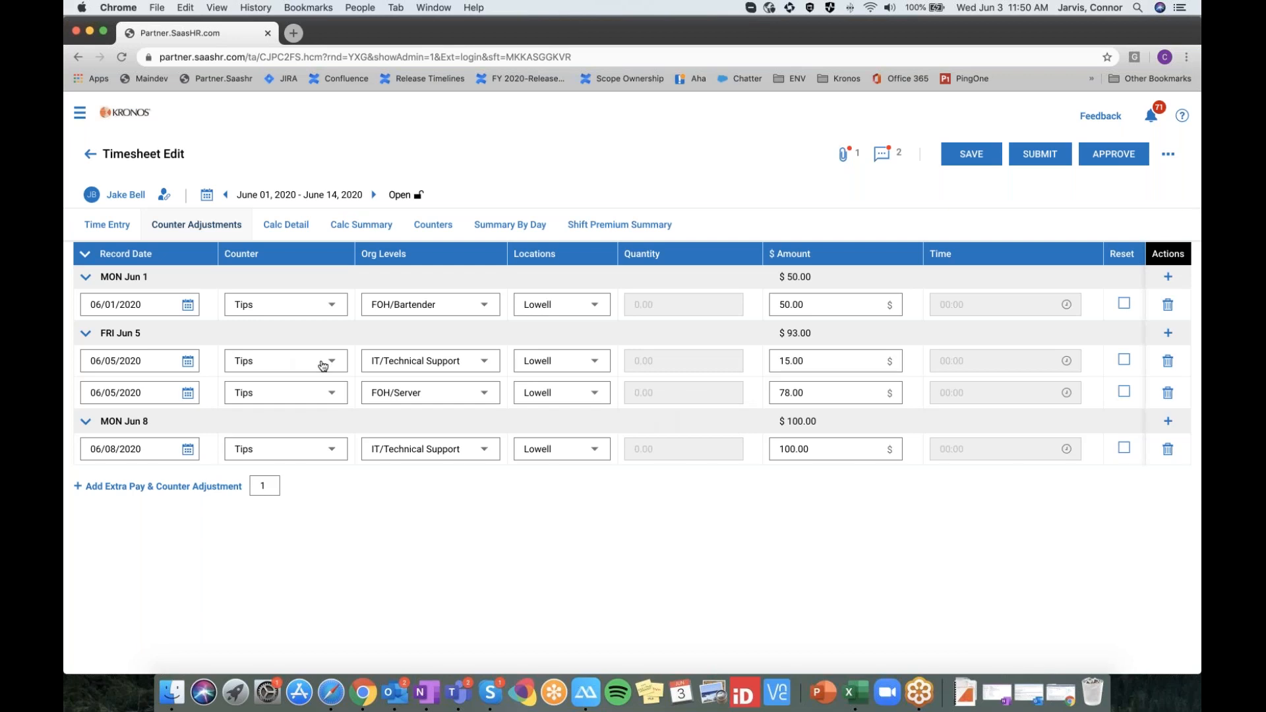
Browse the calculated summary and counters, then Summary By Day showing 22:56 and $143.00 Tips
click(362, 224)
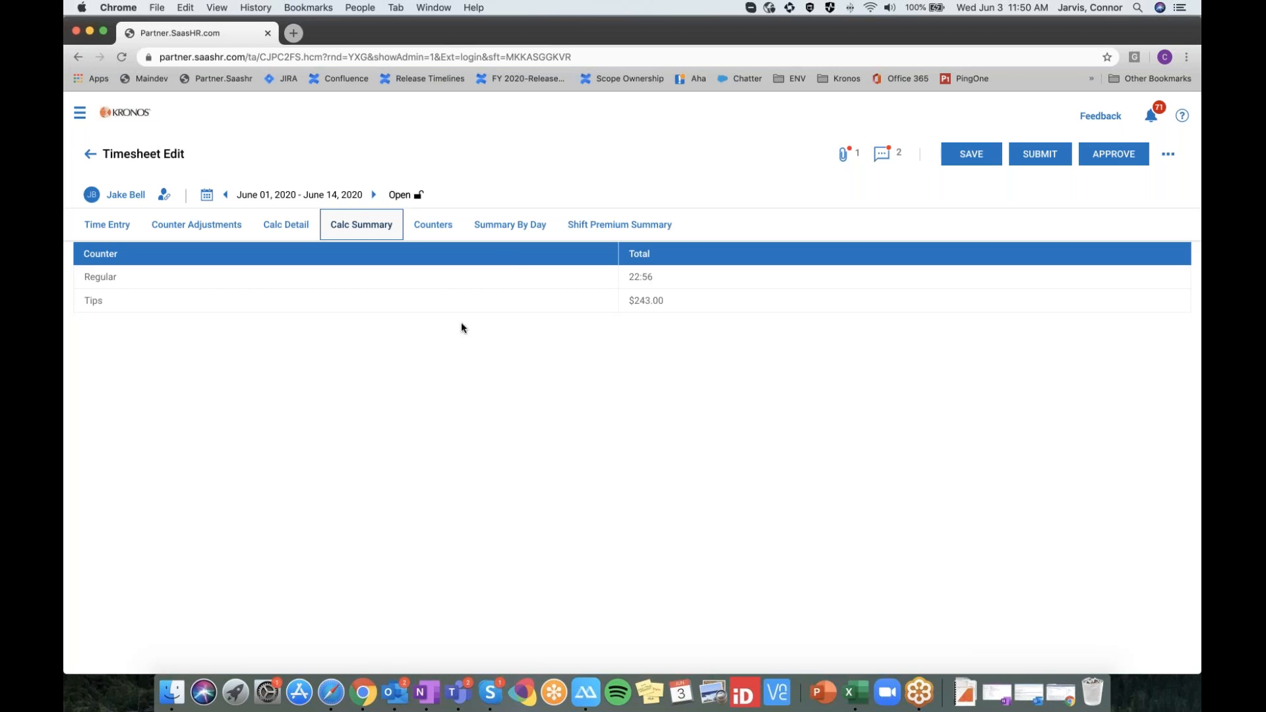
click(430, 226)
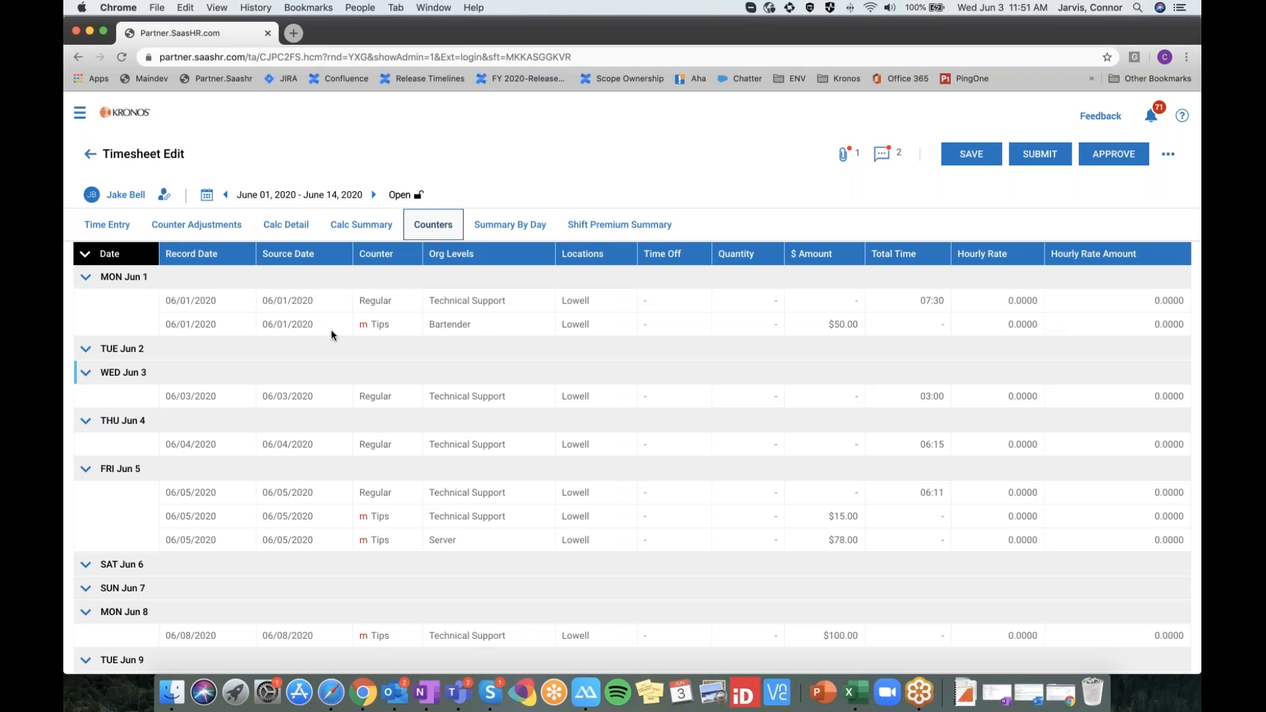
scroll(465, 307, down, 1)
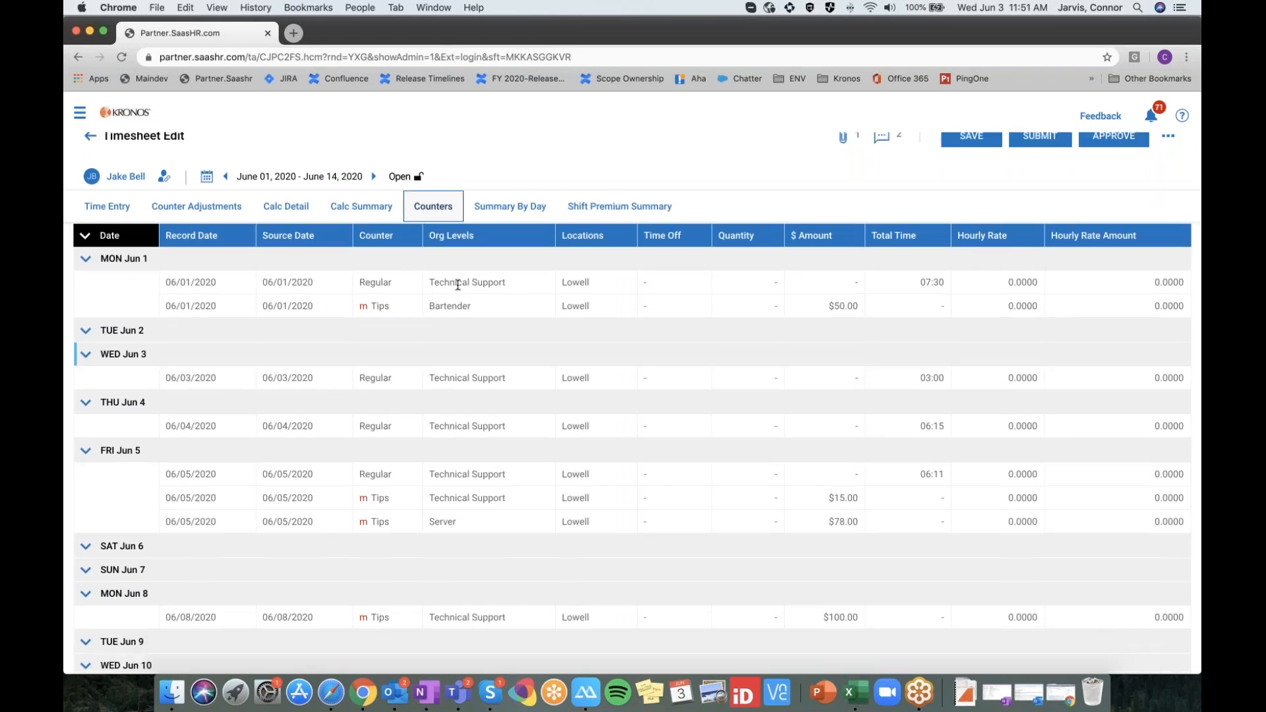
click(85, 235)
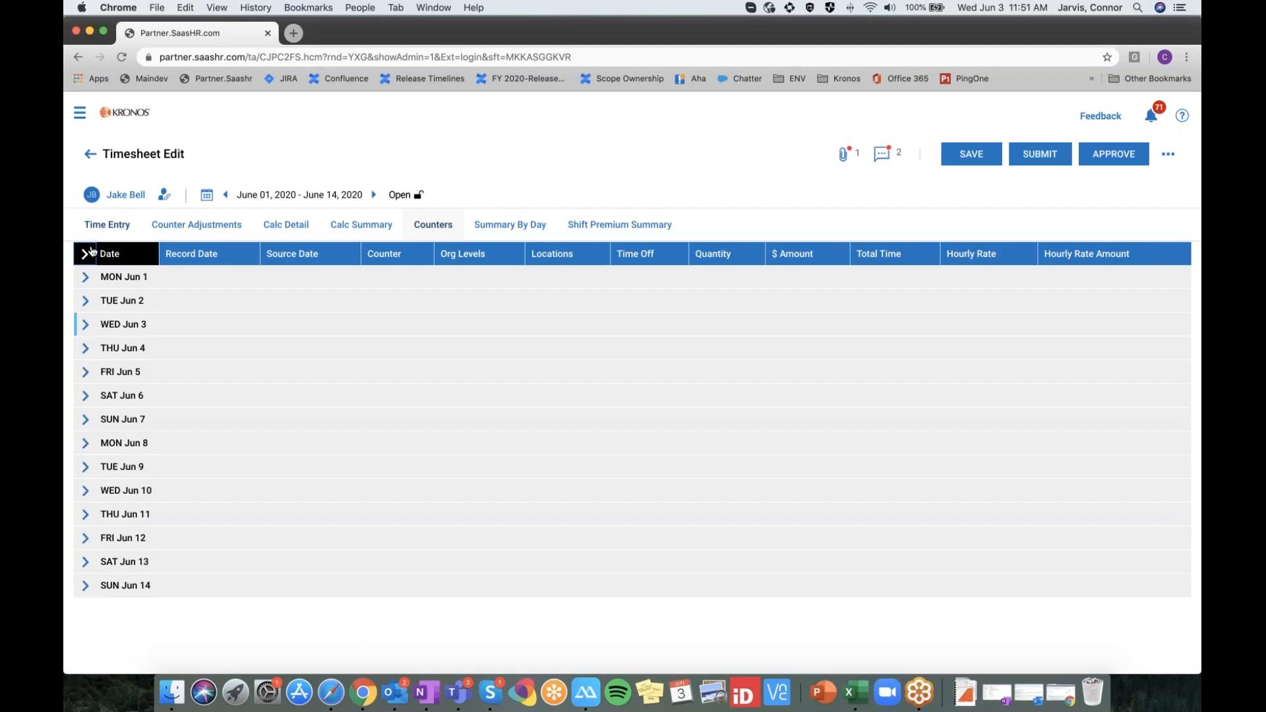
click(84, 254)
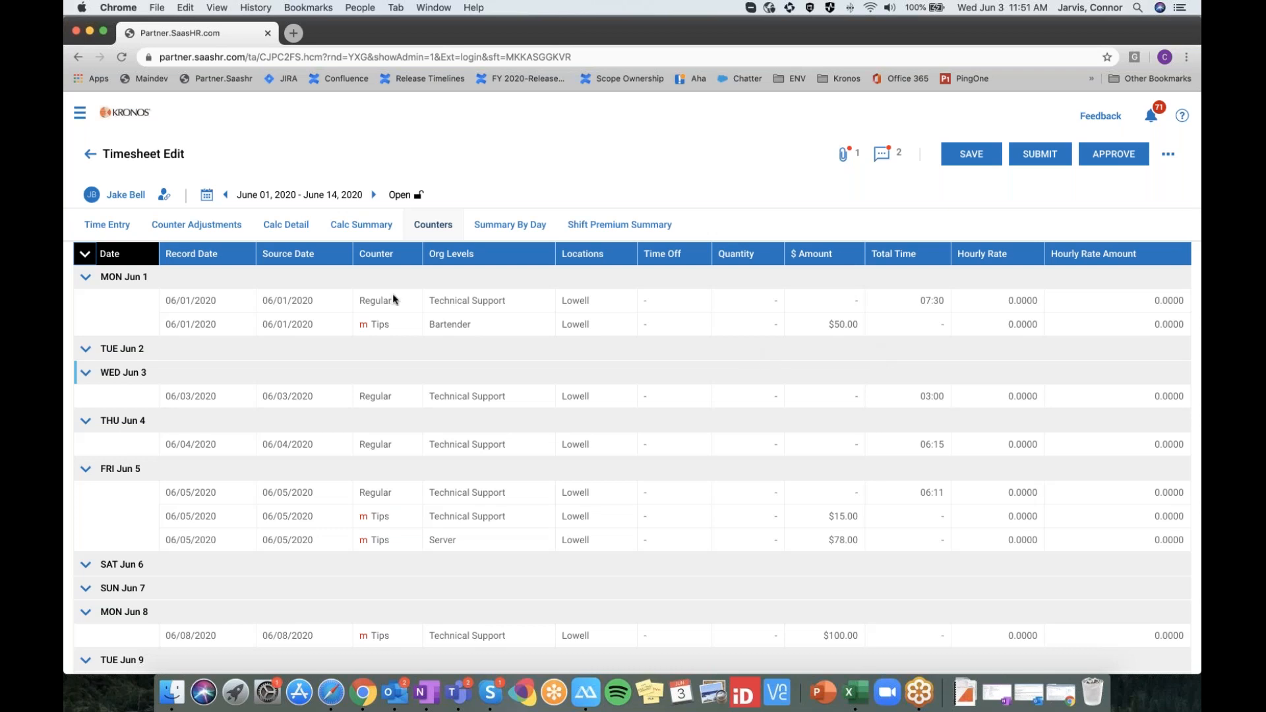
scroll(393, 298, down, 1)
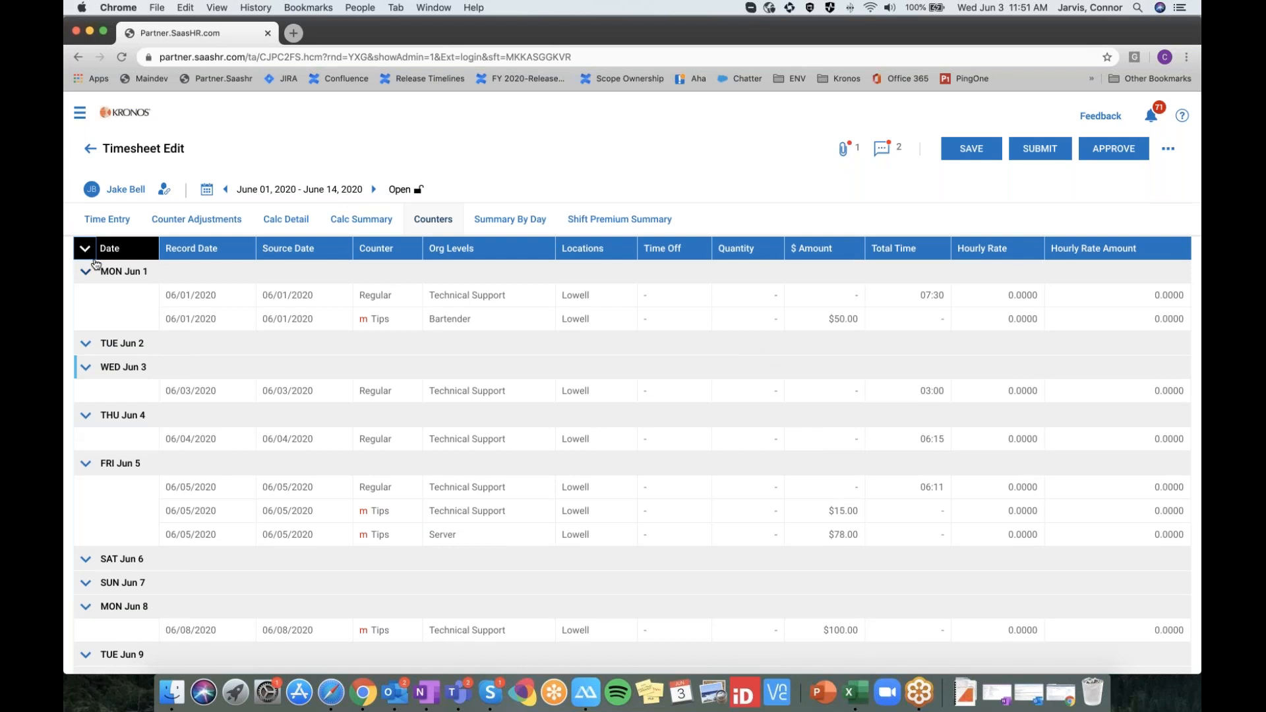
click(510, 220)
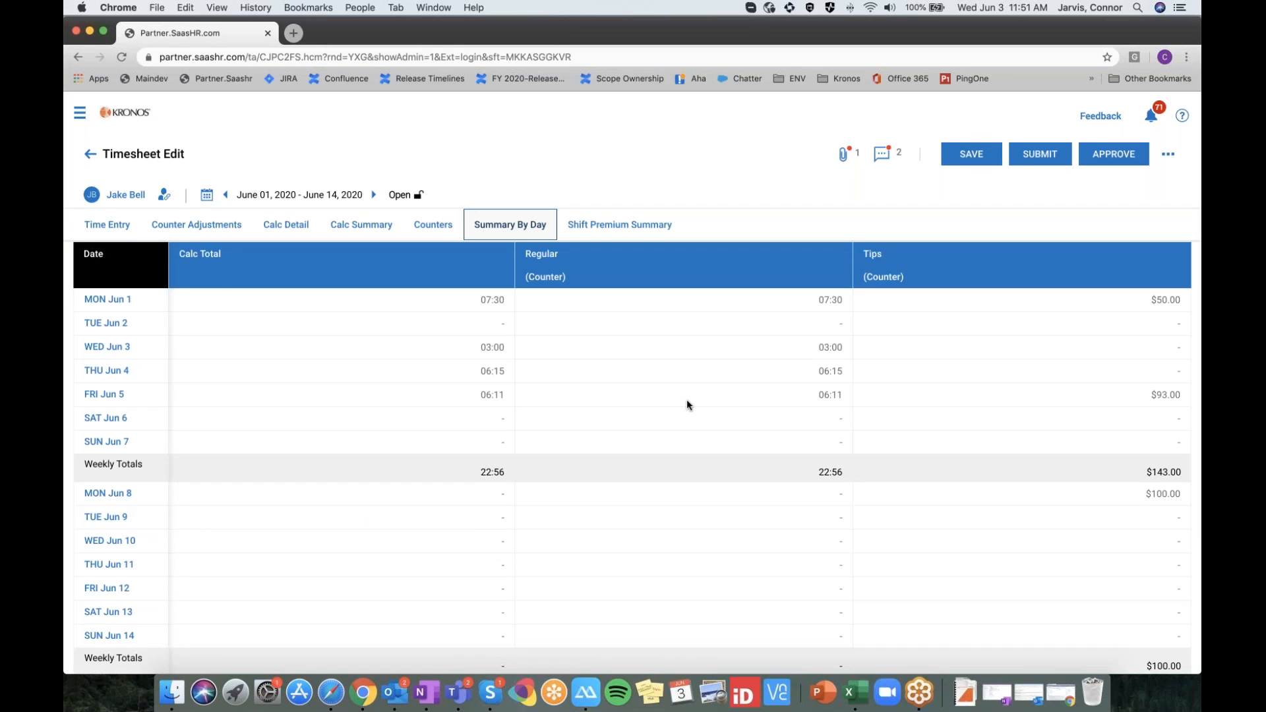
Check Pay Period Totals (22:56 hours, $243.00 tips) and the Shift Premium Summary
scroll(700, 404, down, 2)
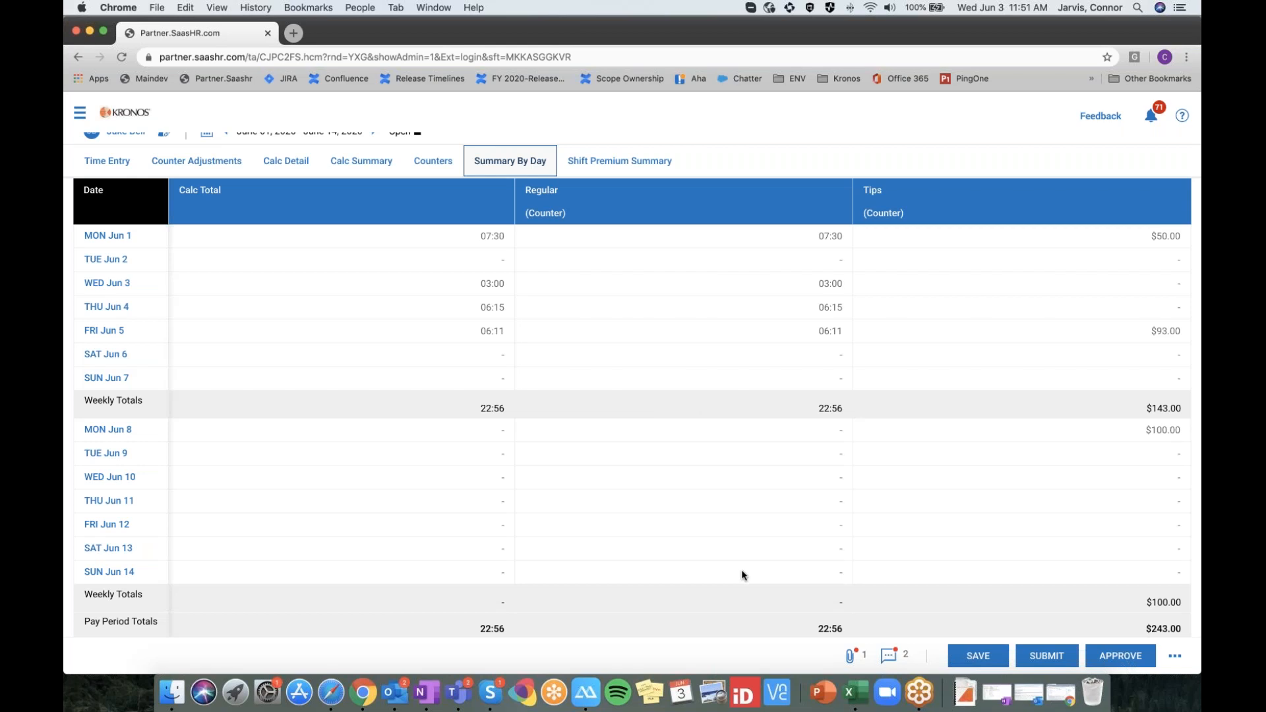
scroll(612, 391, down, 1)
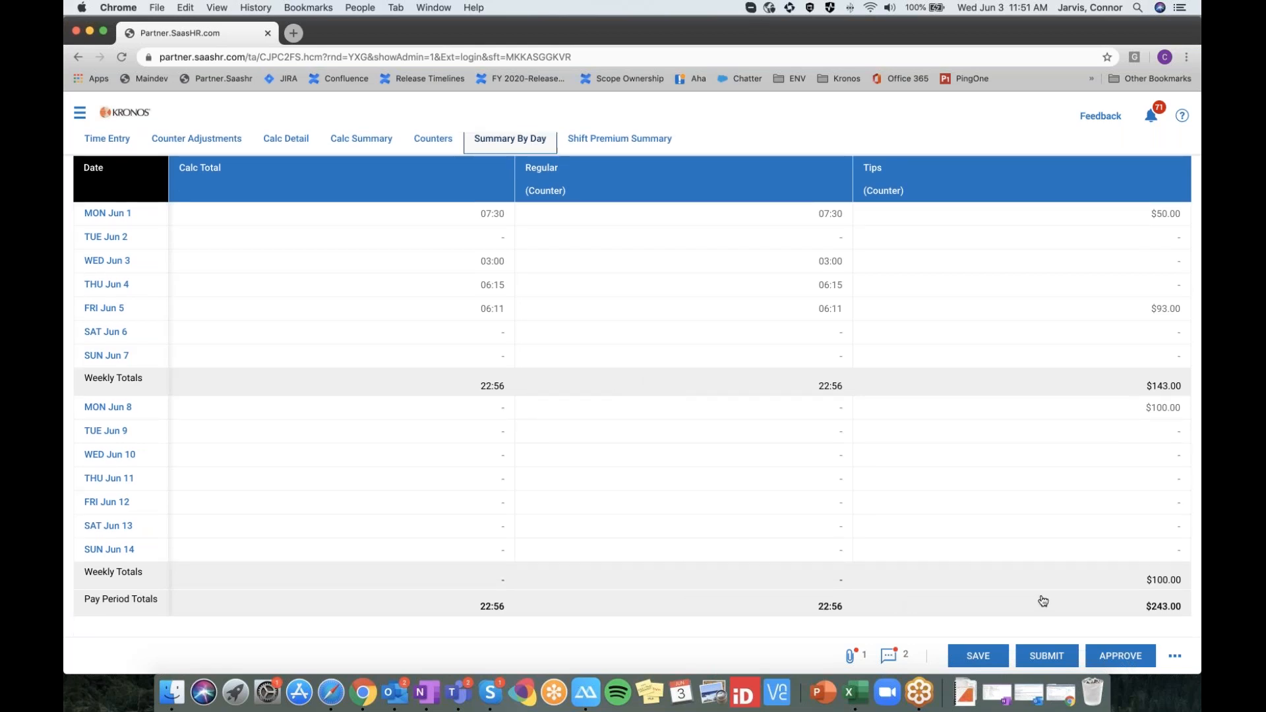
scroll(969, 596, up, 3)
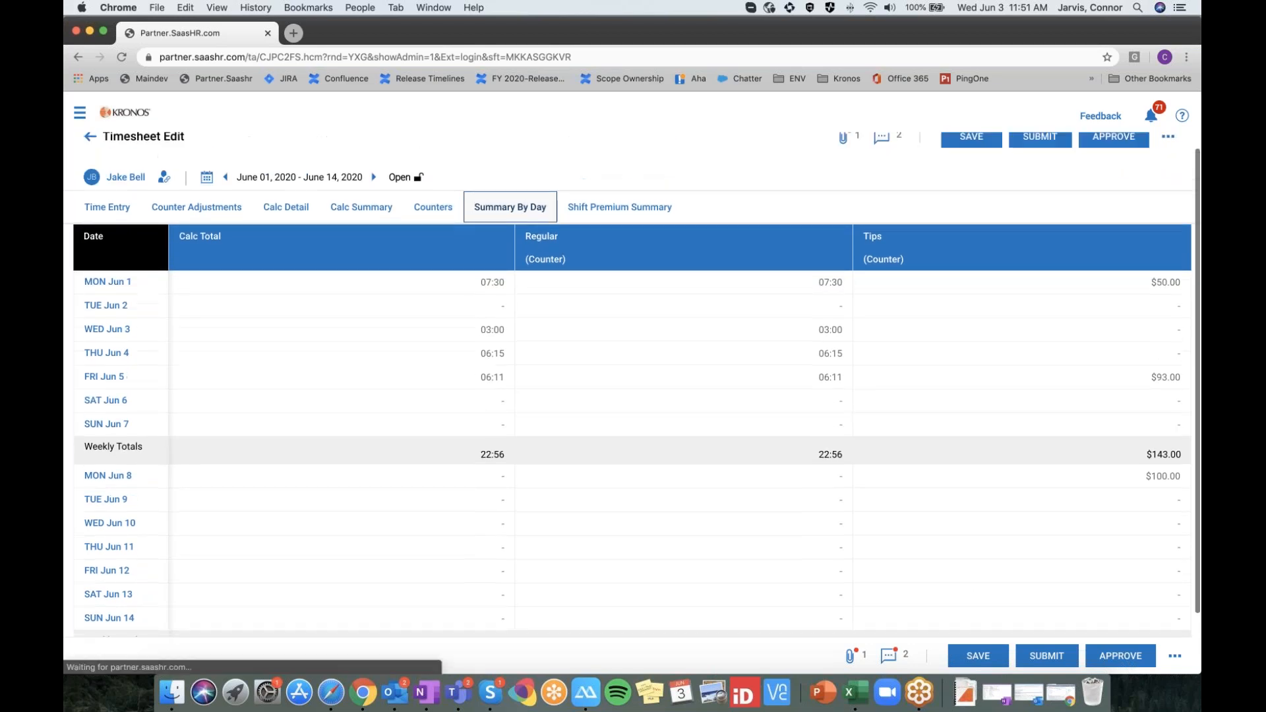
click(622, 227)
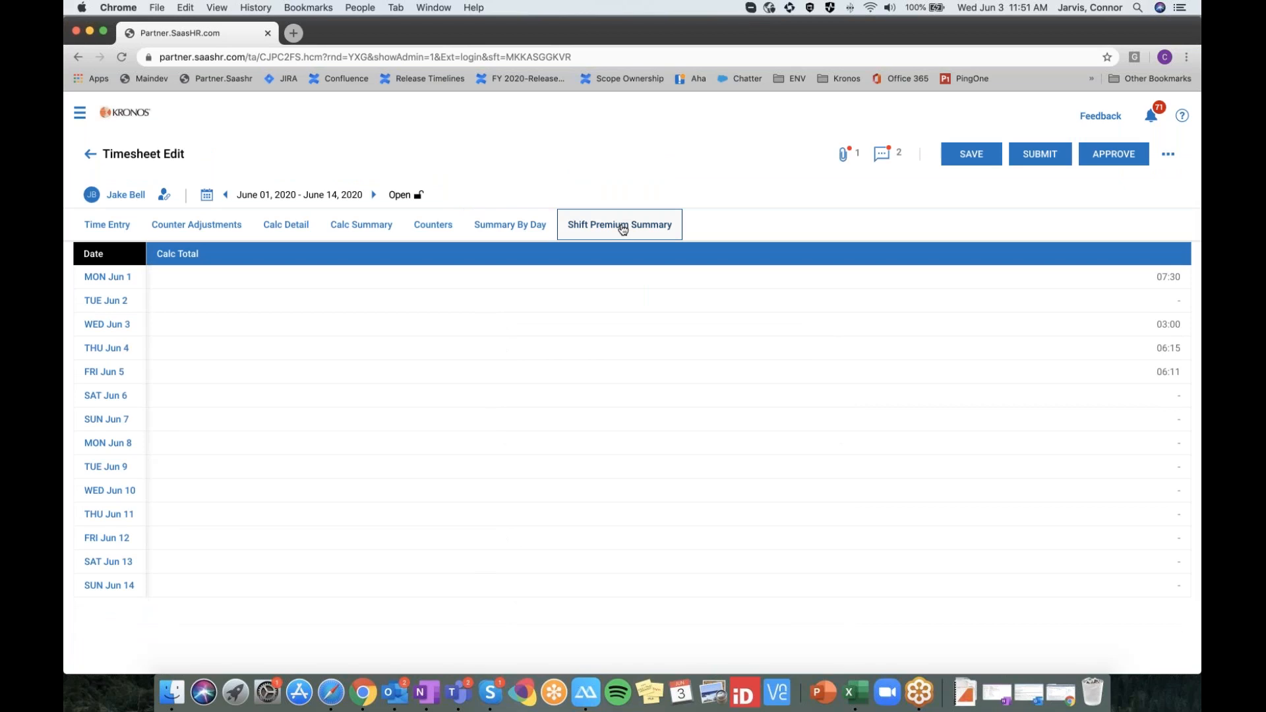
click(538, 227)
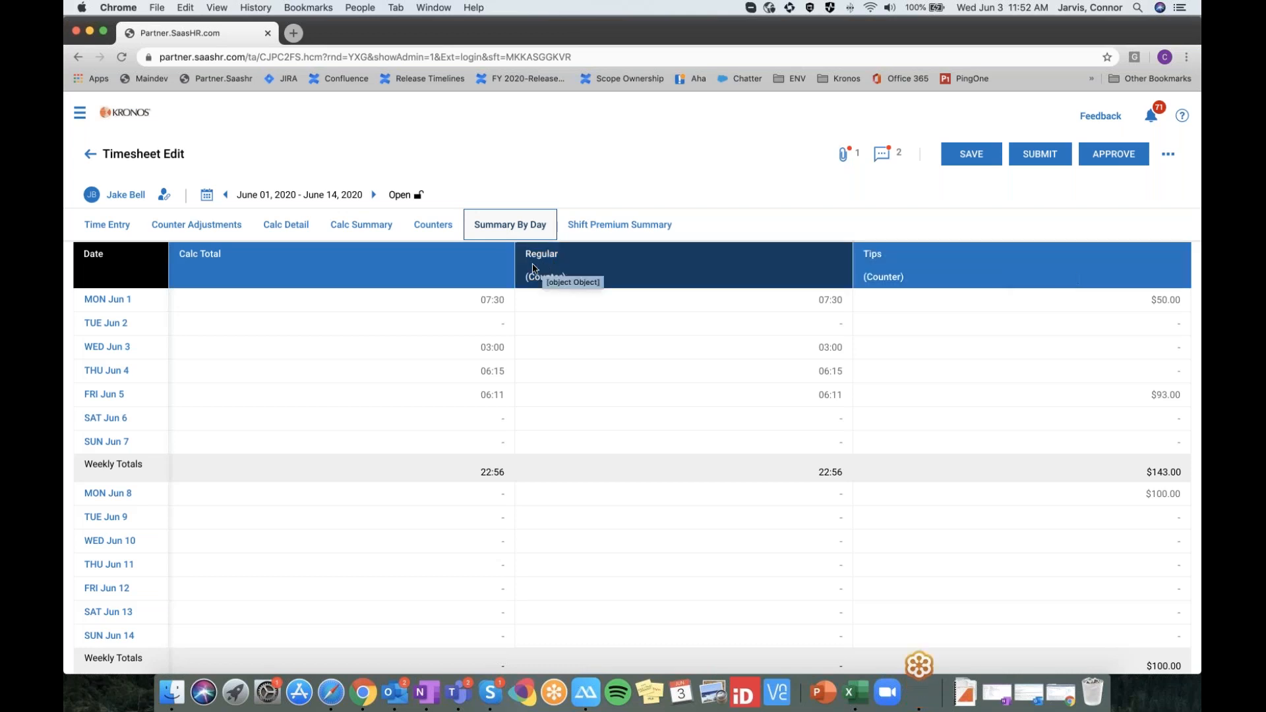
Return to the Time Entry grid and open the navigation menu
click(132, 231)
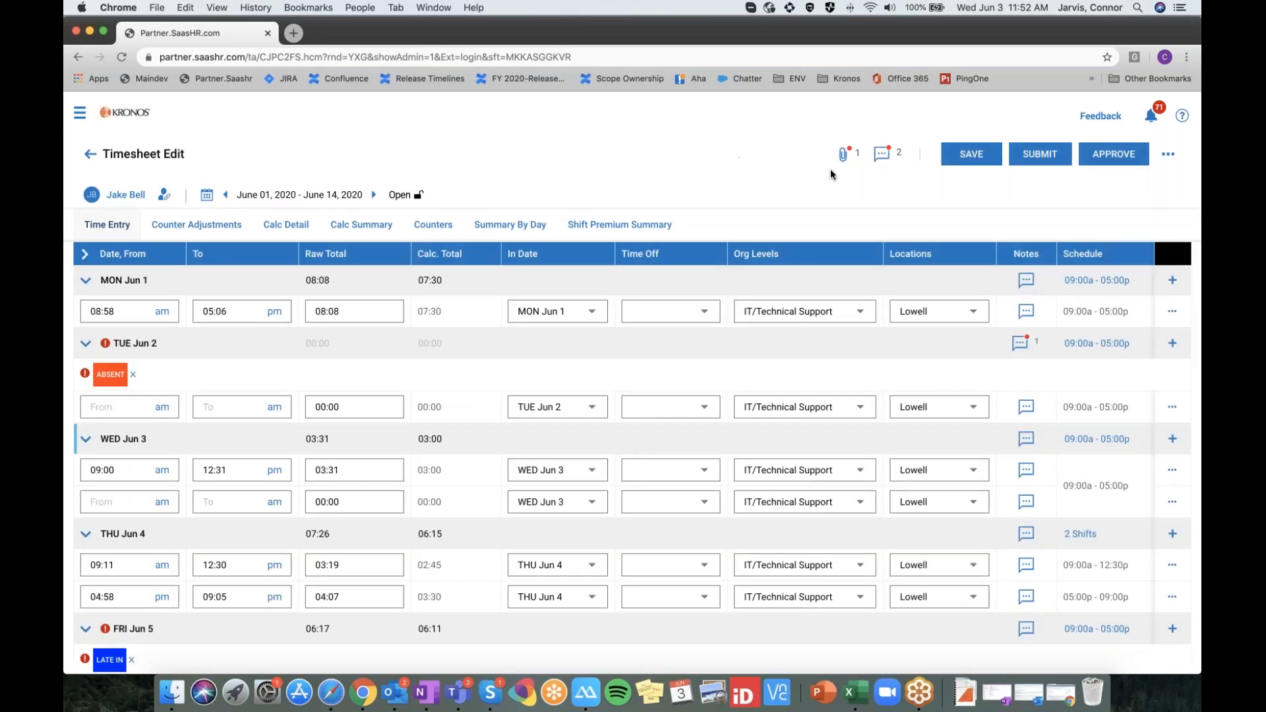
click(1021, 160)
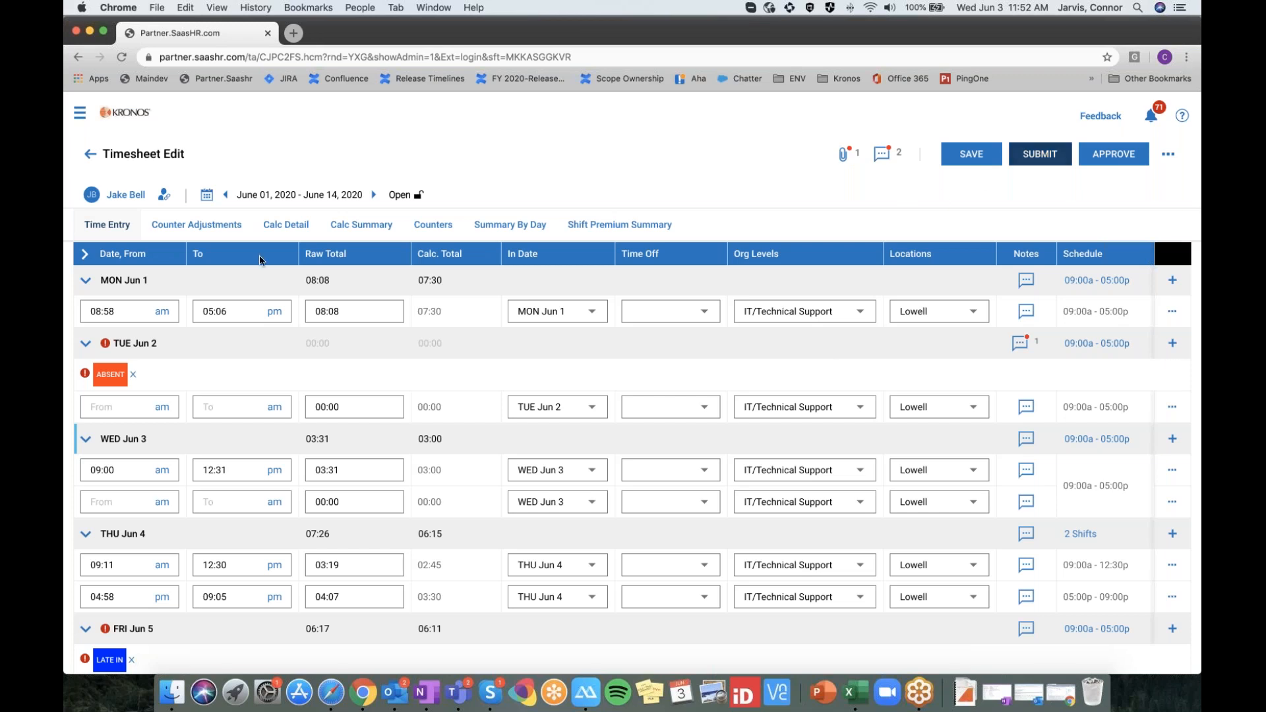
click(80, 112)
Close the account view, log in as the employee, and check then close the clock options
click(109, 113)
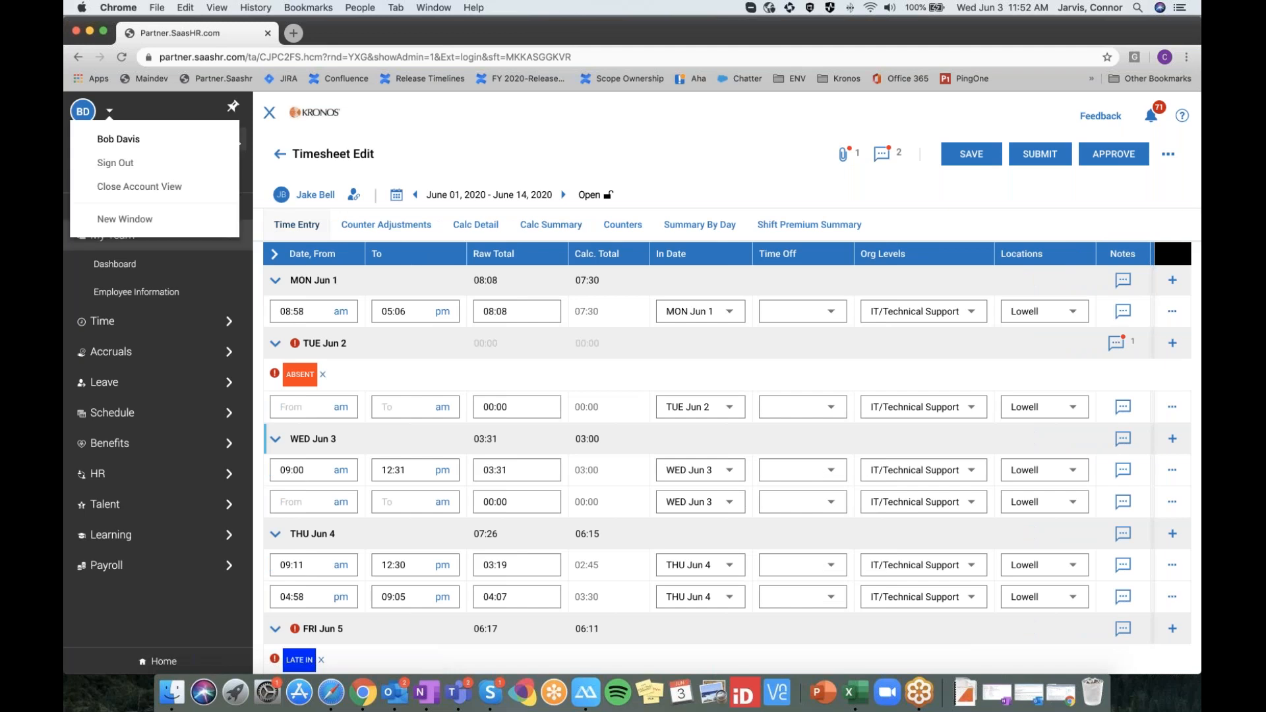
click(152, 182)
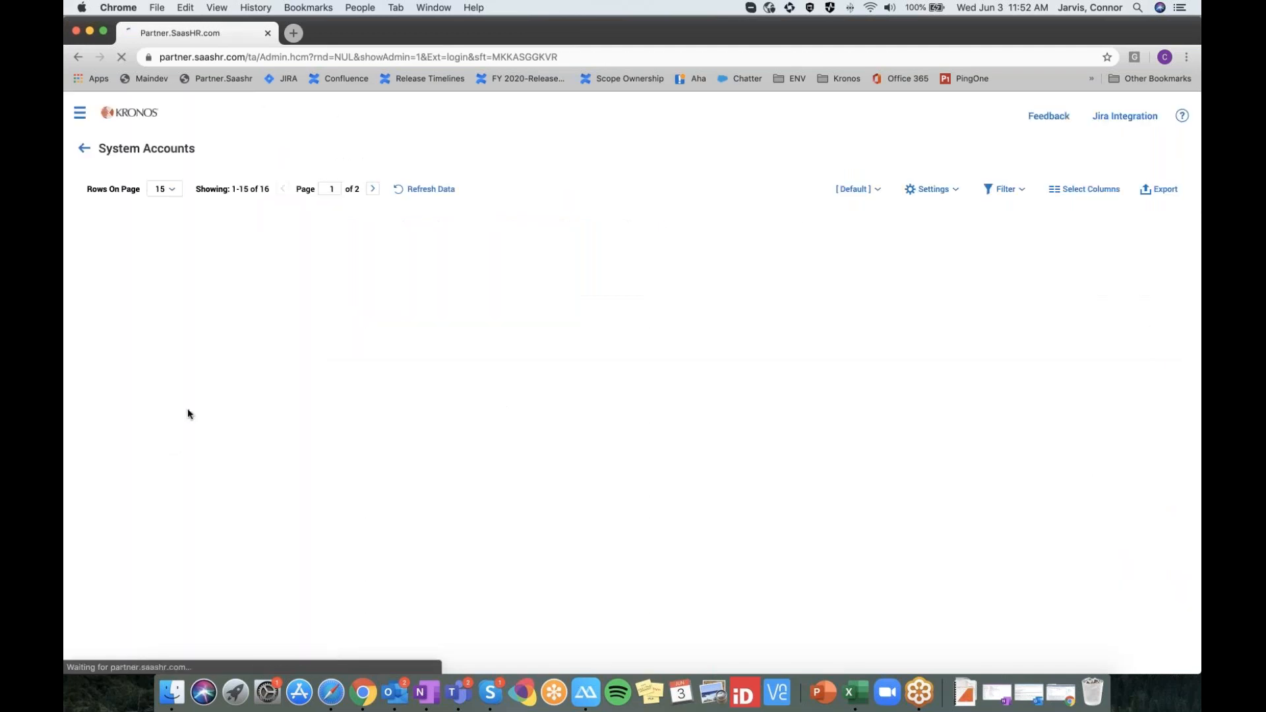
click(114, 422)
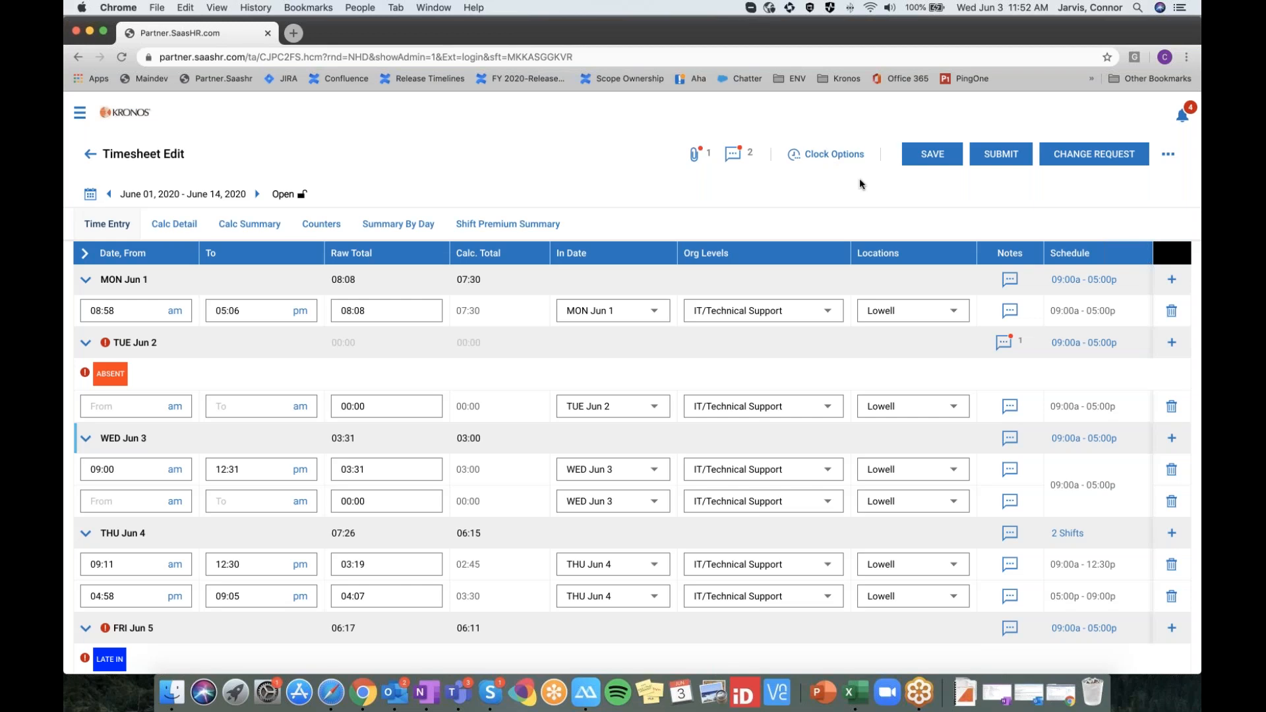
click(827, 155)
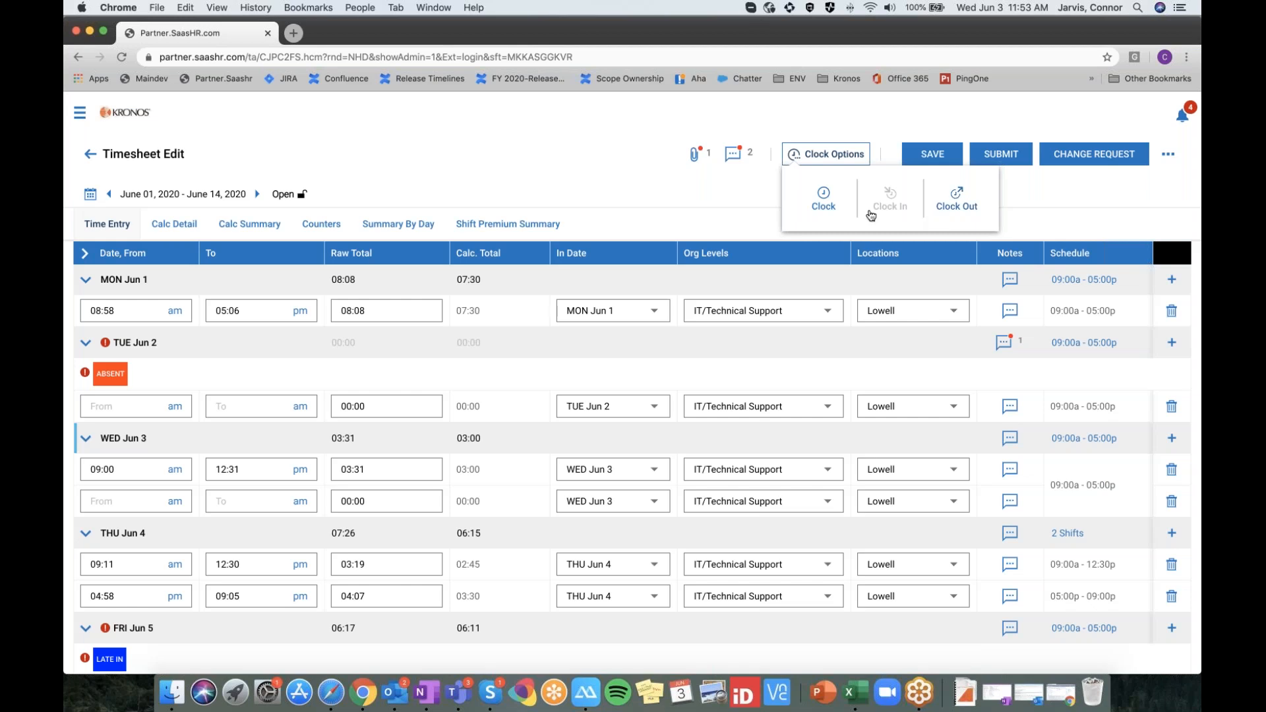
click(1063, 195)
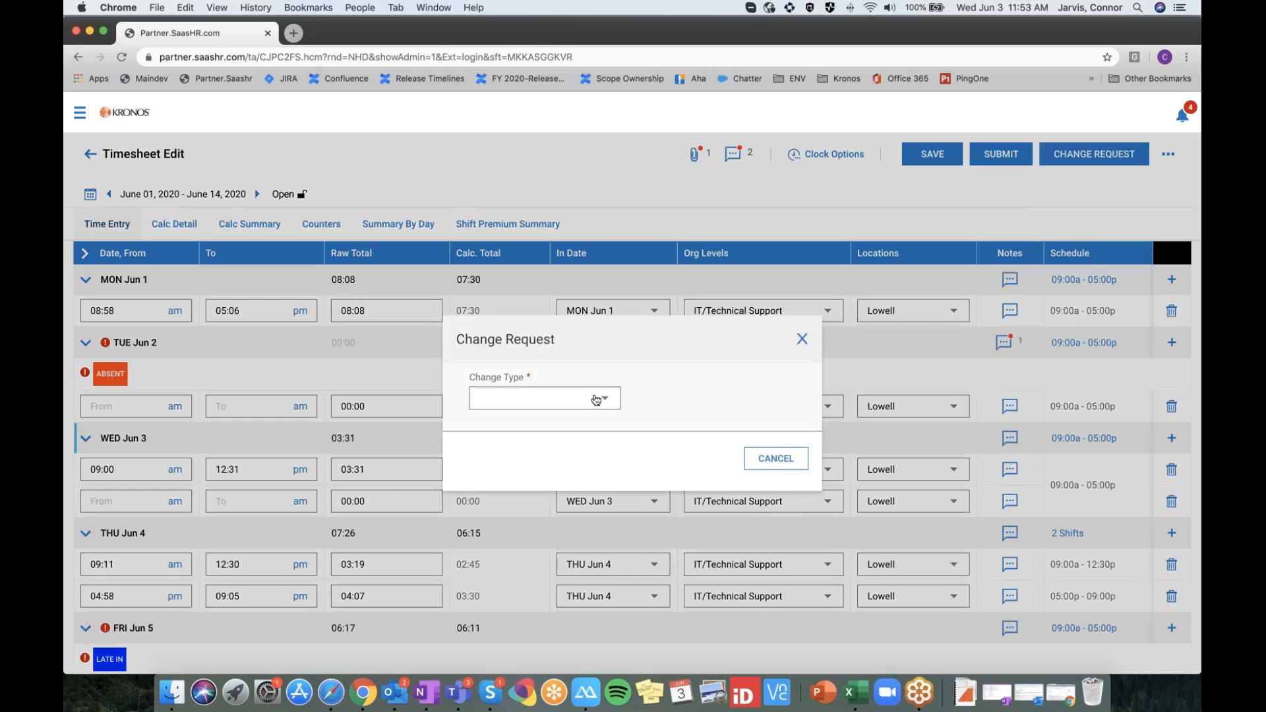
Request an Add Punch In at 9:00 on 06/02/2020 and submit the change request
click(591, 399)
click(589, 411)
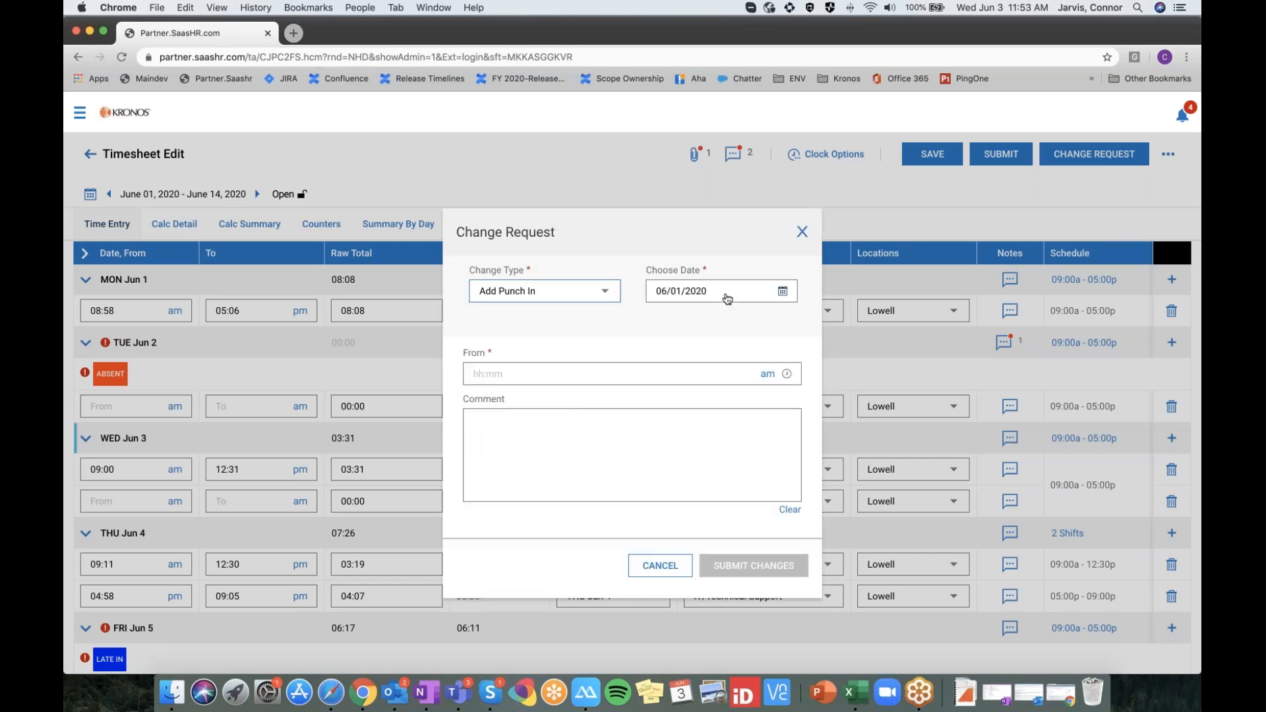
click(784, 291)
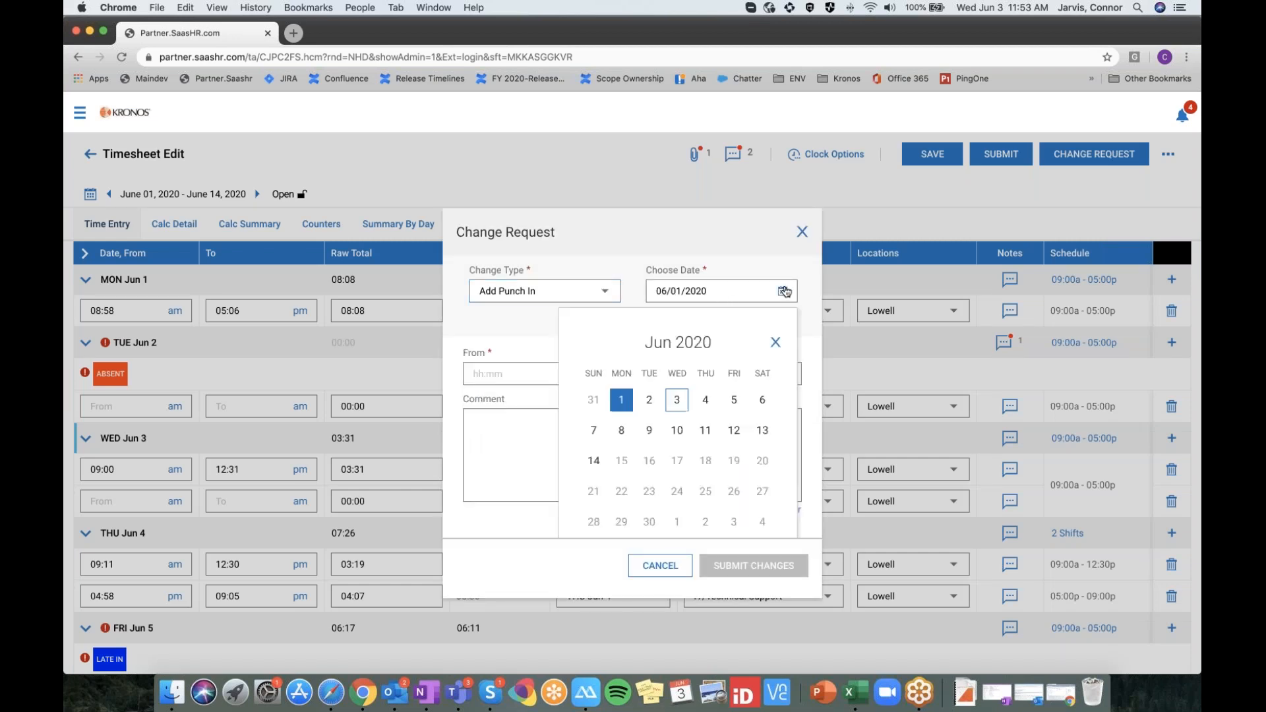
click(651, 401)
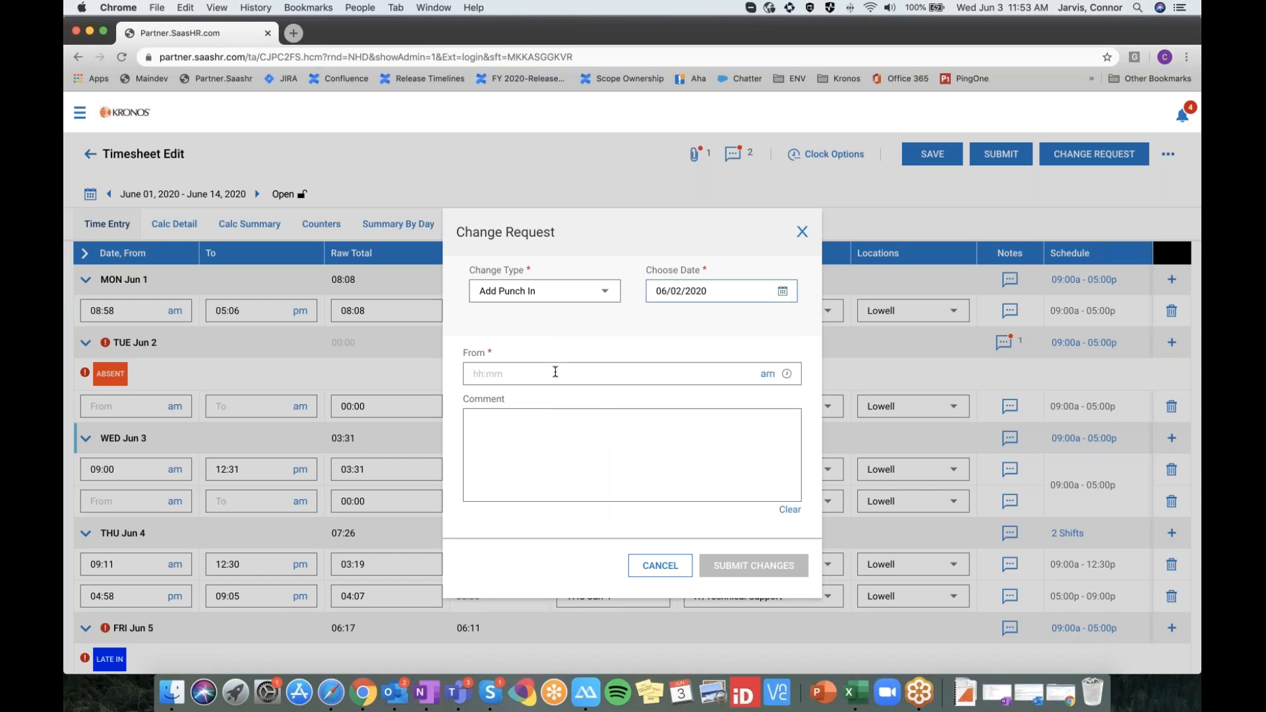
text(9:00)
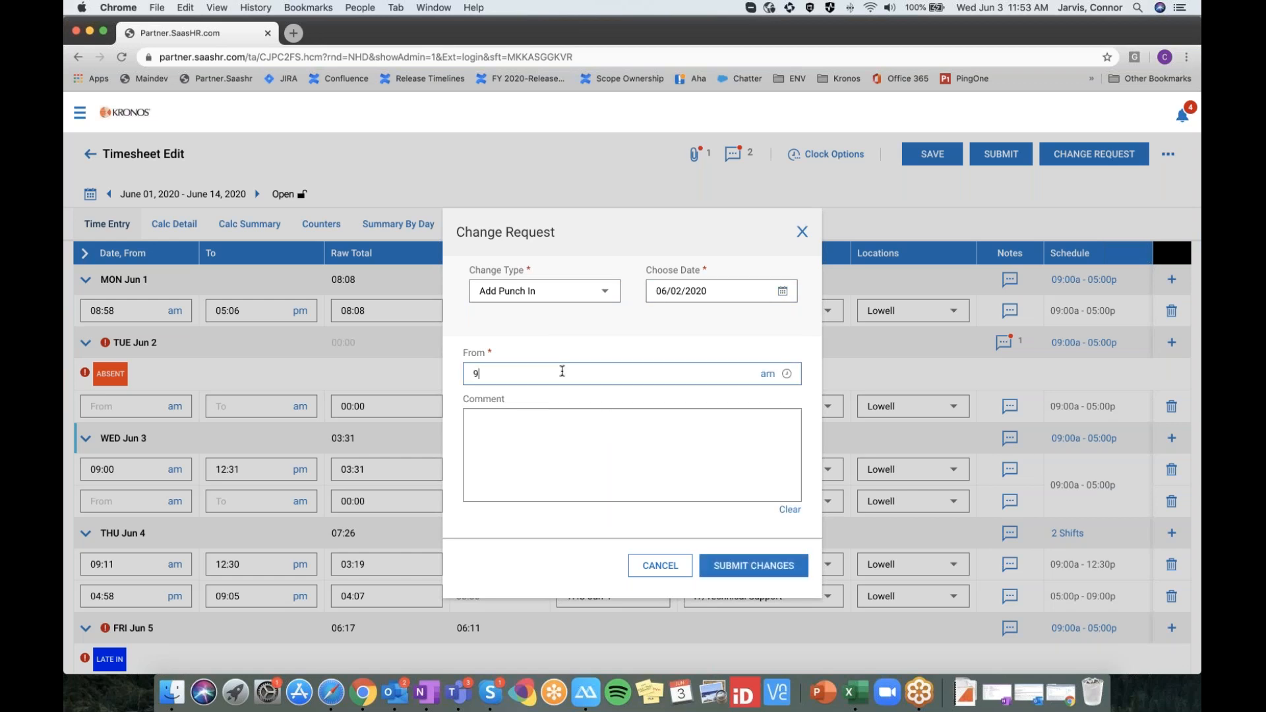
click(754, 566)
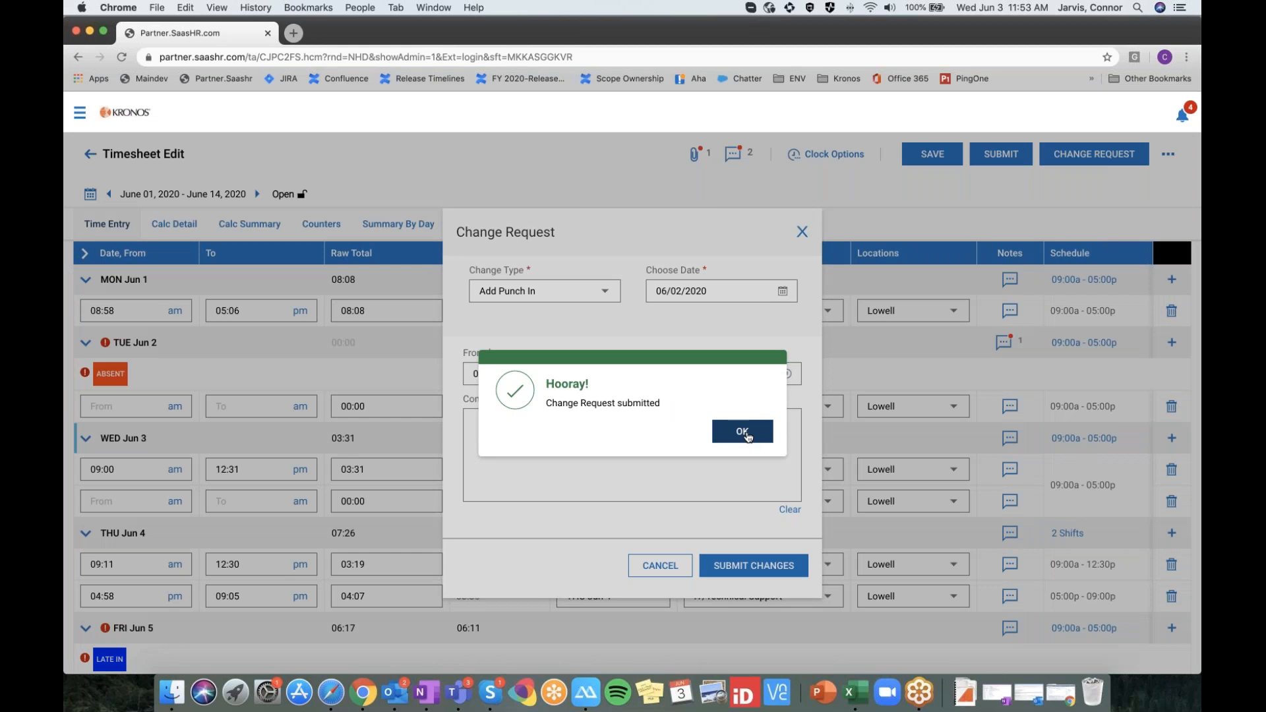
click(743, 432)
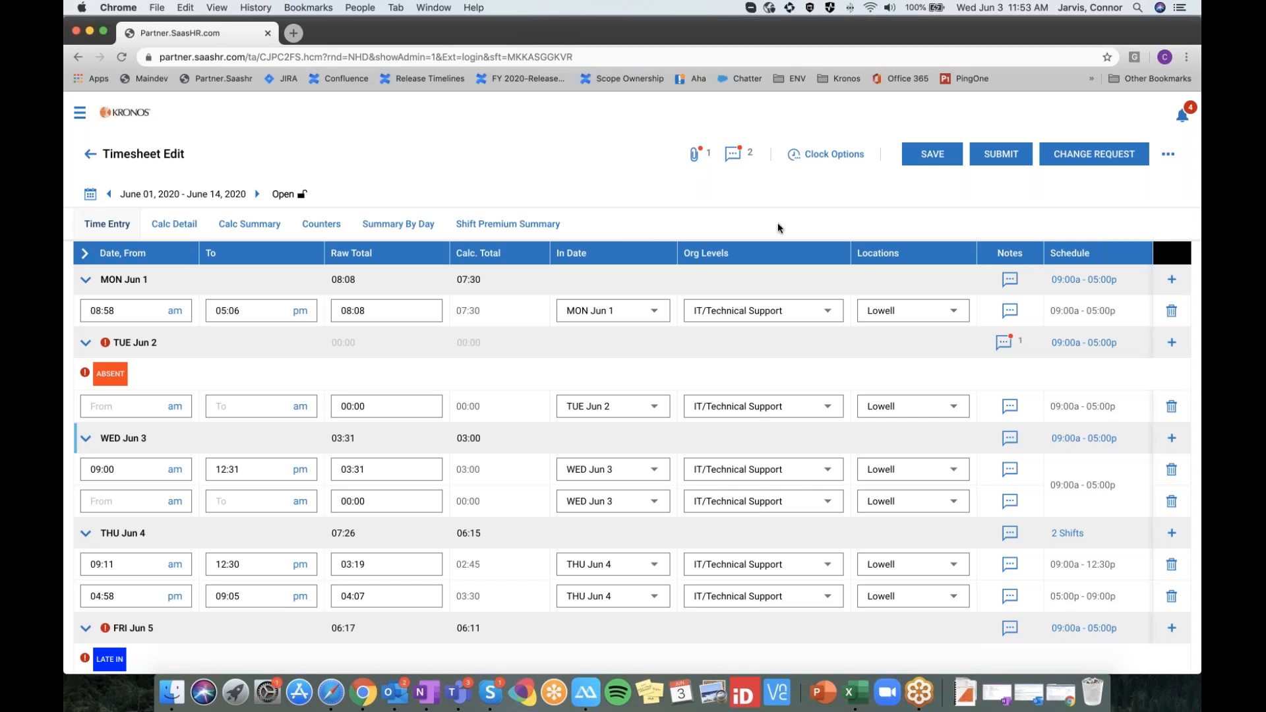
Submit the June 1–14 timesheet for approval after reading the accuracy disclaimer
click(1007, 155)
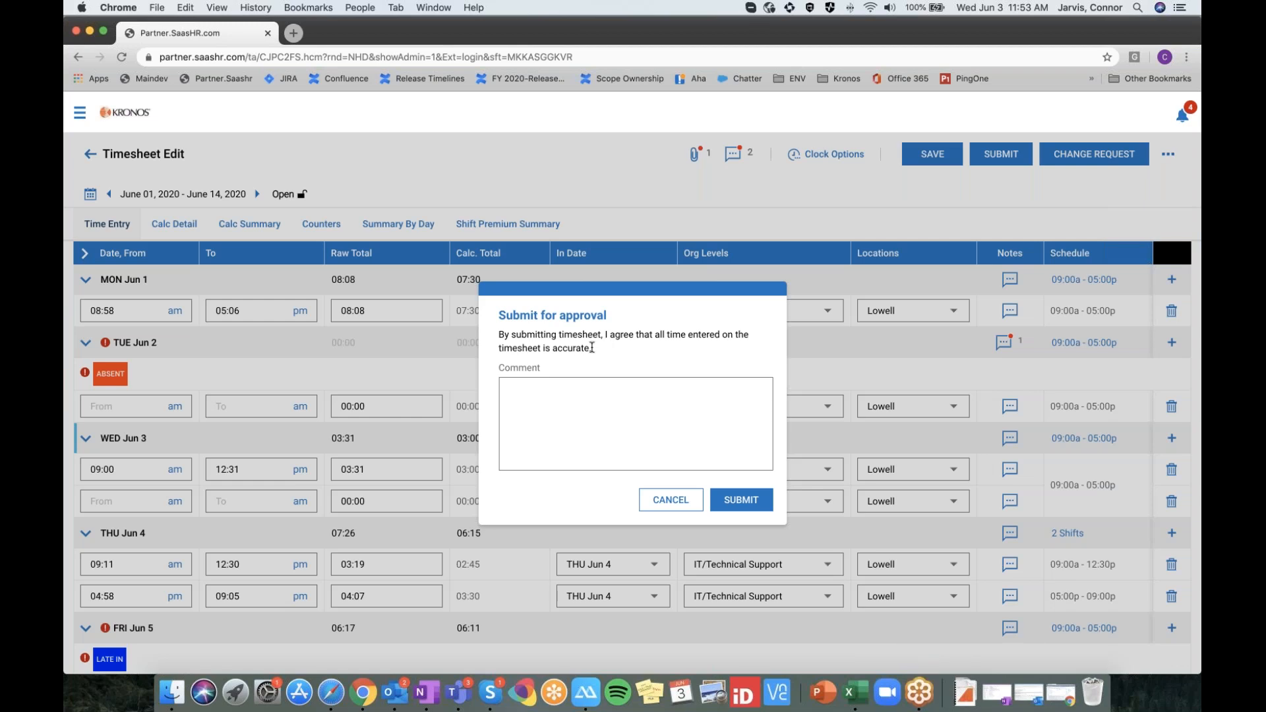
triple_click(592, 347)
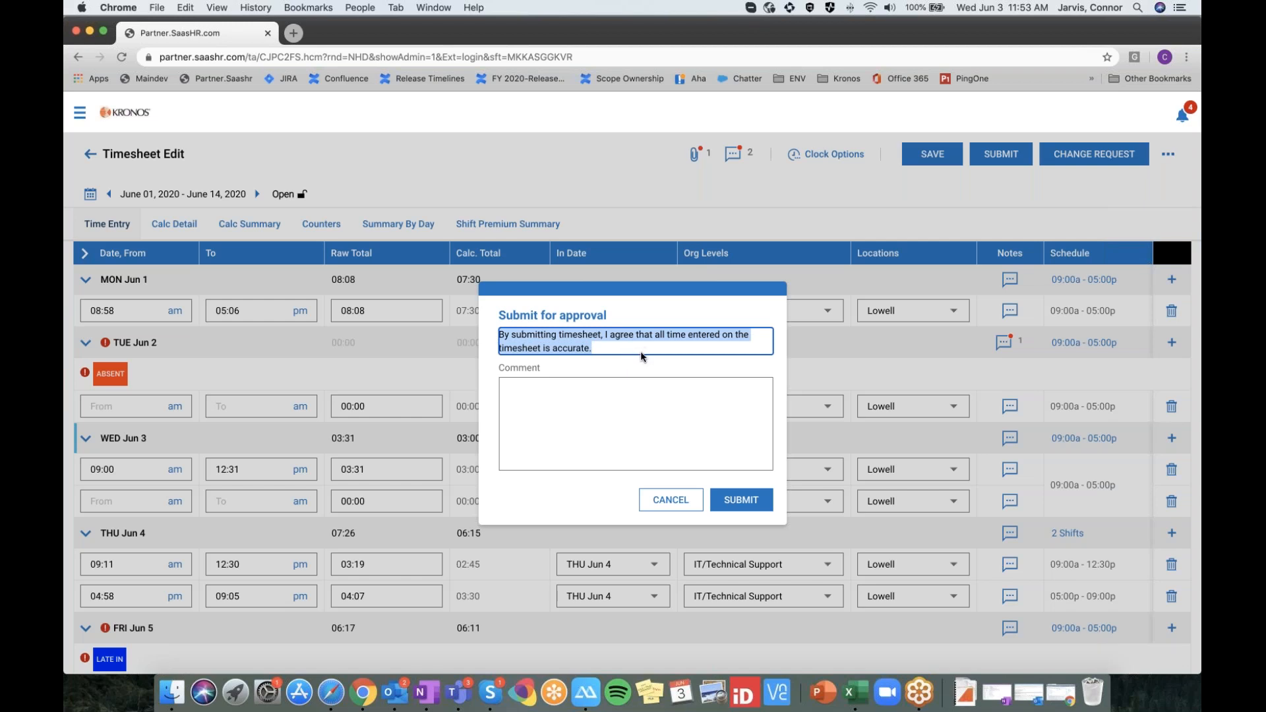
click(568, 352)
click(618, 326)
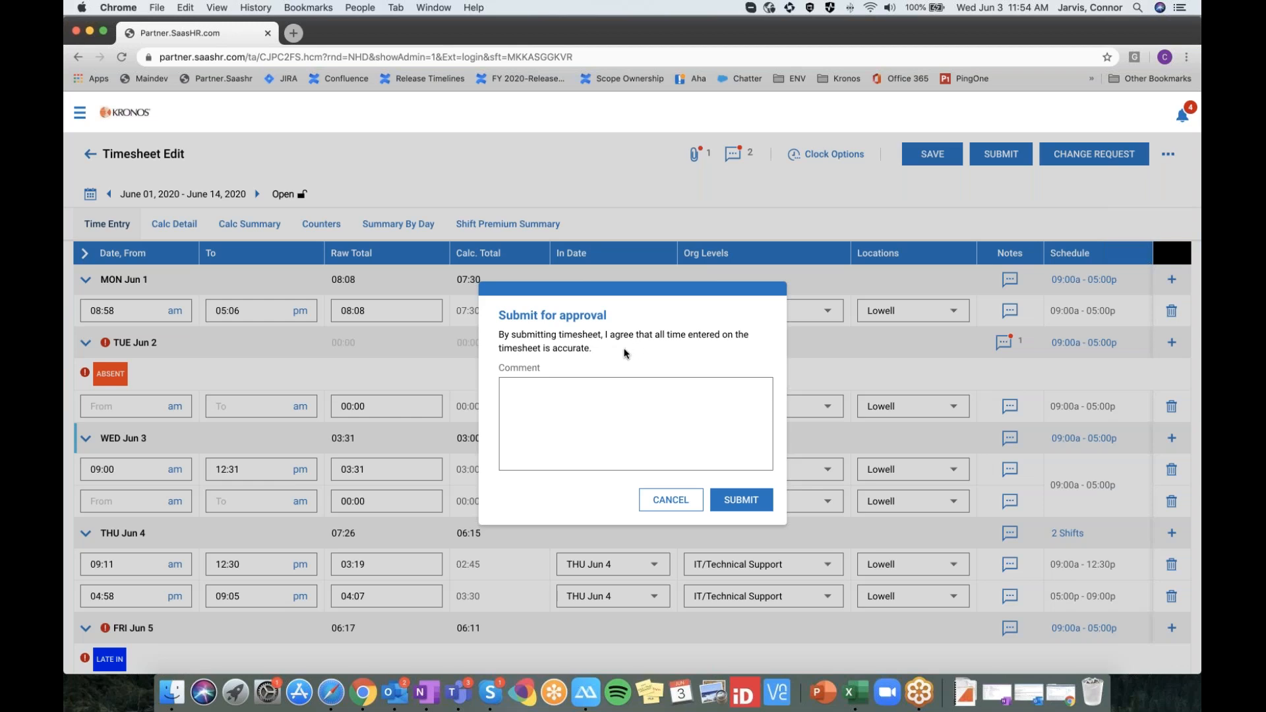
click(743, 503)
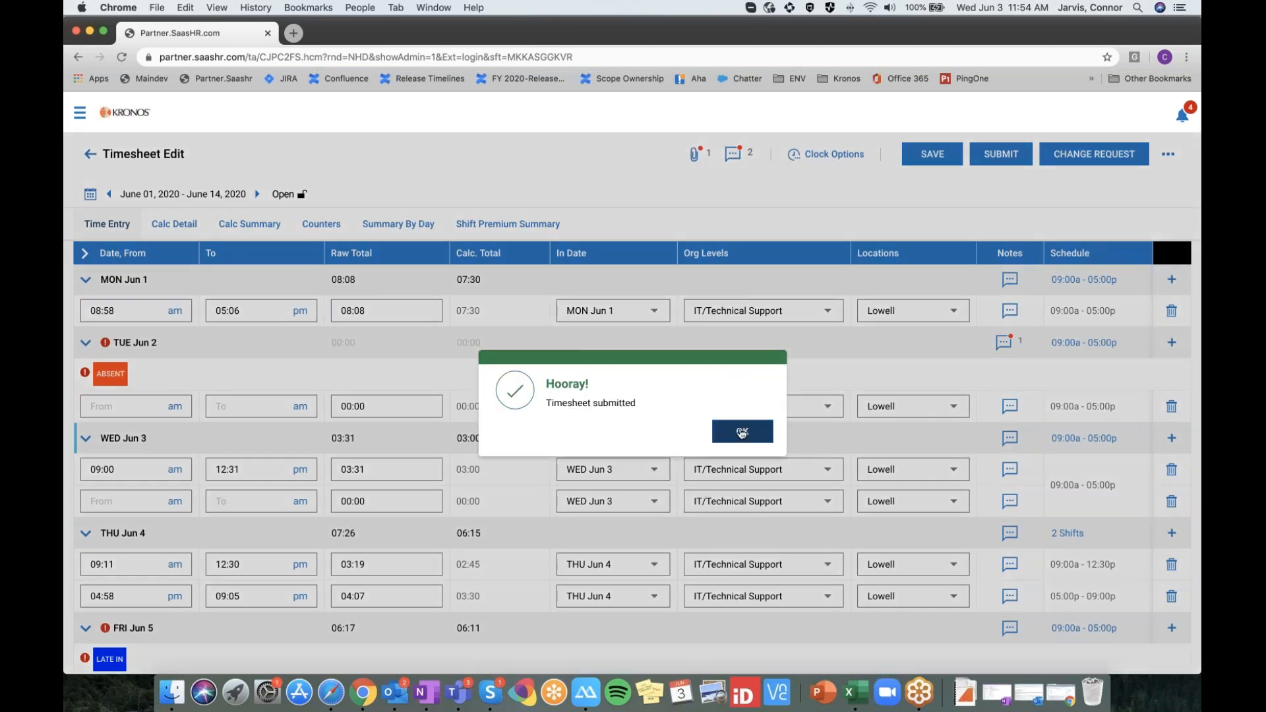
click(743, 431)
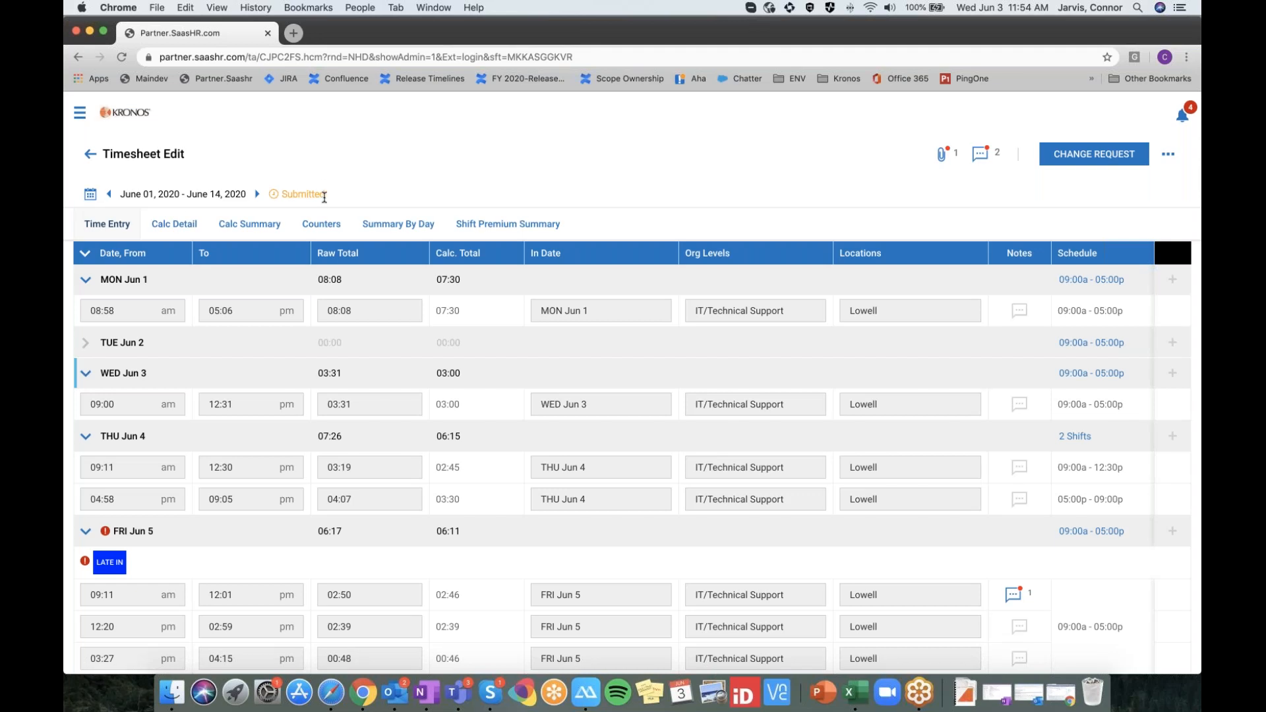
Note the Submitted status, close the employee account view and log back in as administrator
drag(329, 194, 278, 199)
click(350, 196)
click(82, 120)
click(169, 185)
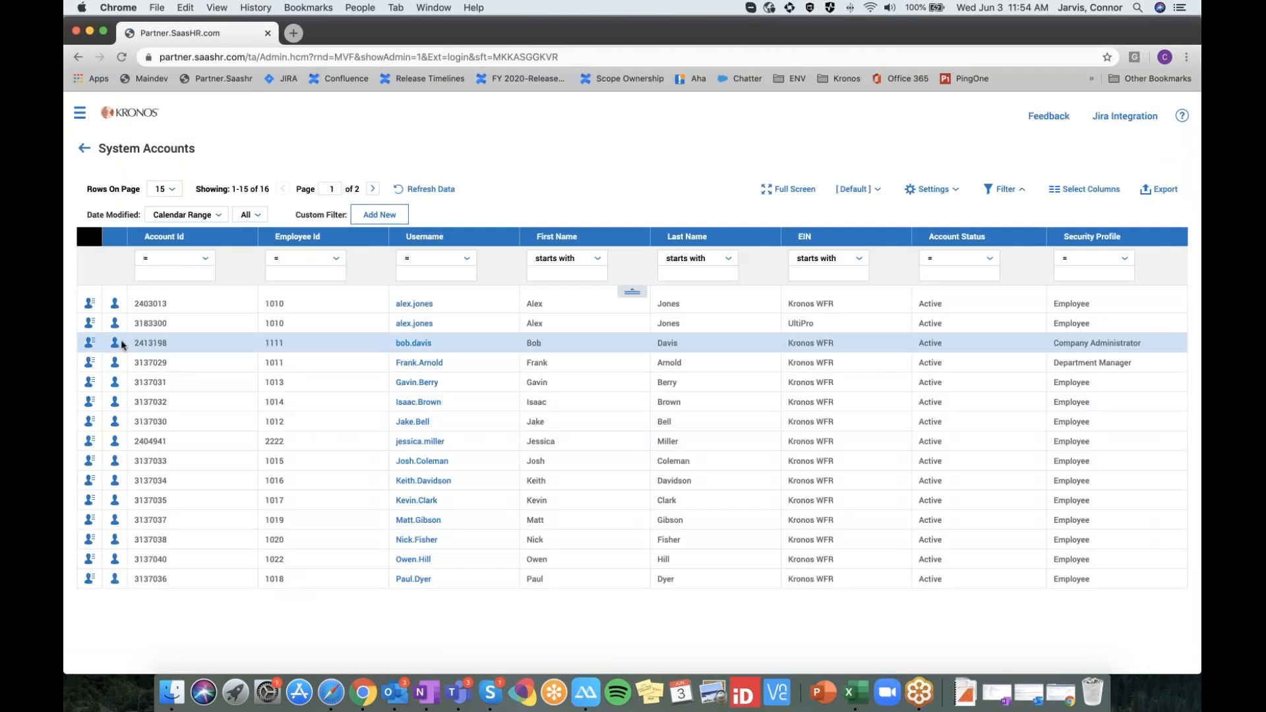
click(117, 342)
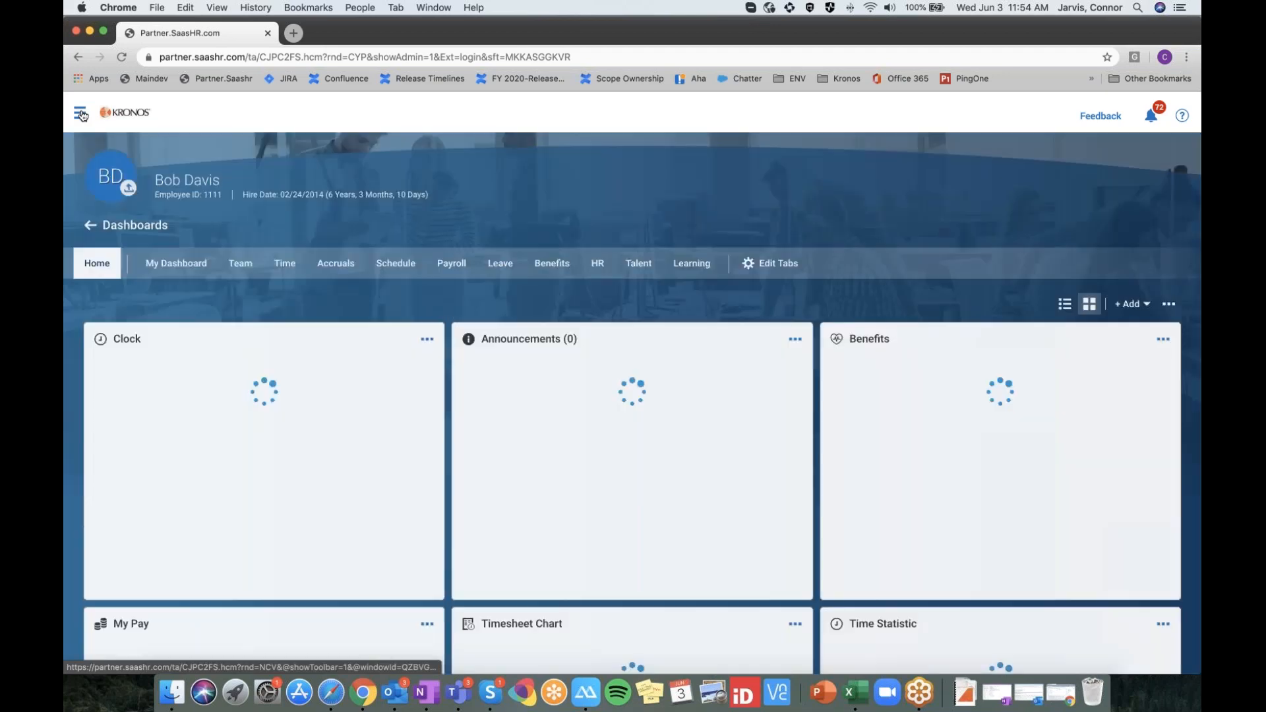
Open the employee's current timesheet from the My Team quick links
click(80, 113)
click(112, 234)
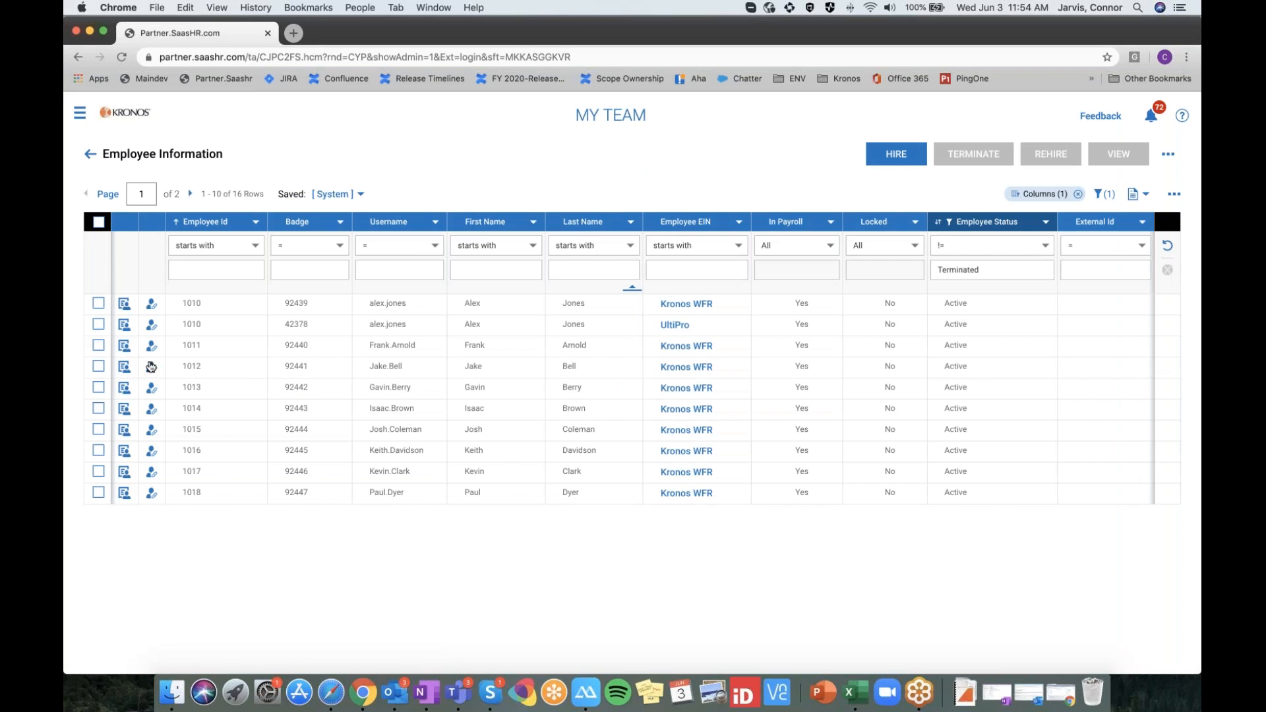
click(151, 366)
click(527, 427)
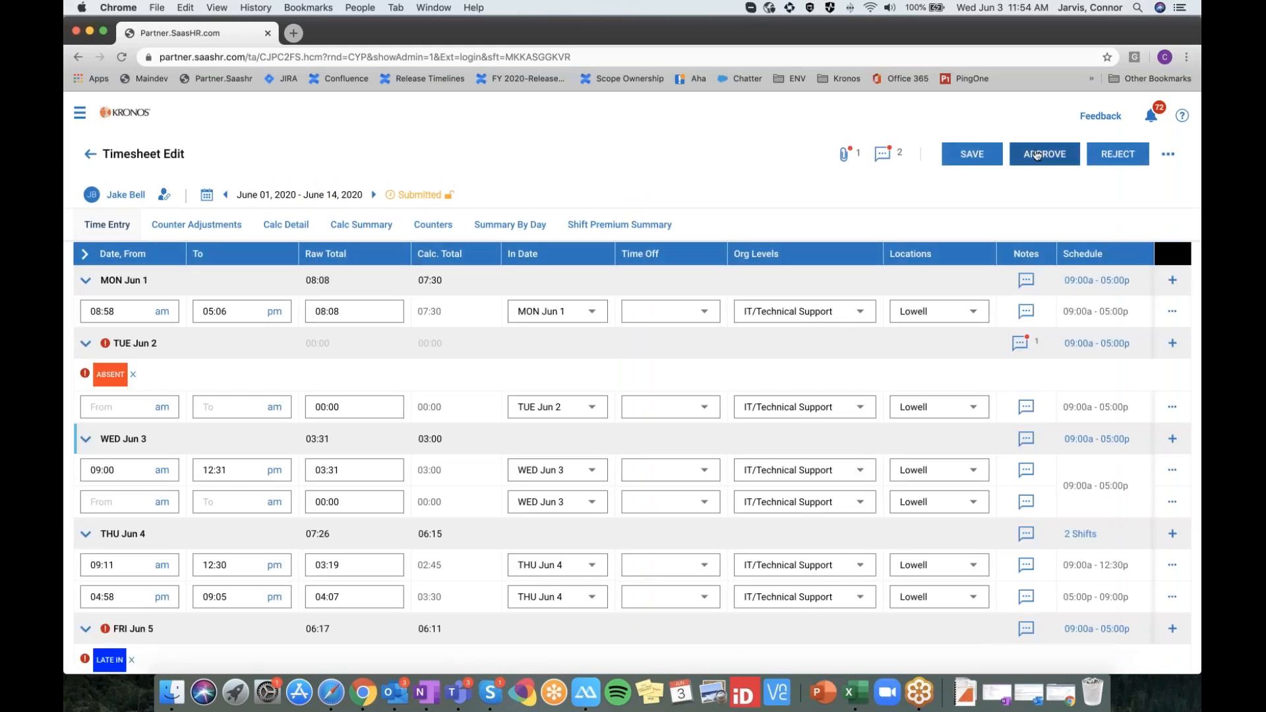
Approve the June 1–14, 2020 timesheet, acknowledge the warning, and check it shows Approved
click(1054, 153)
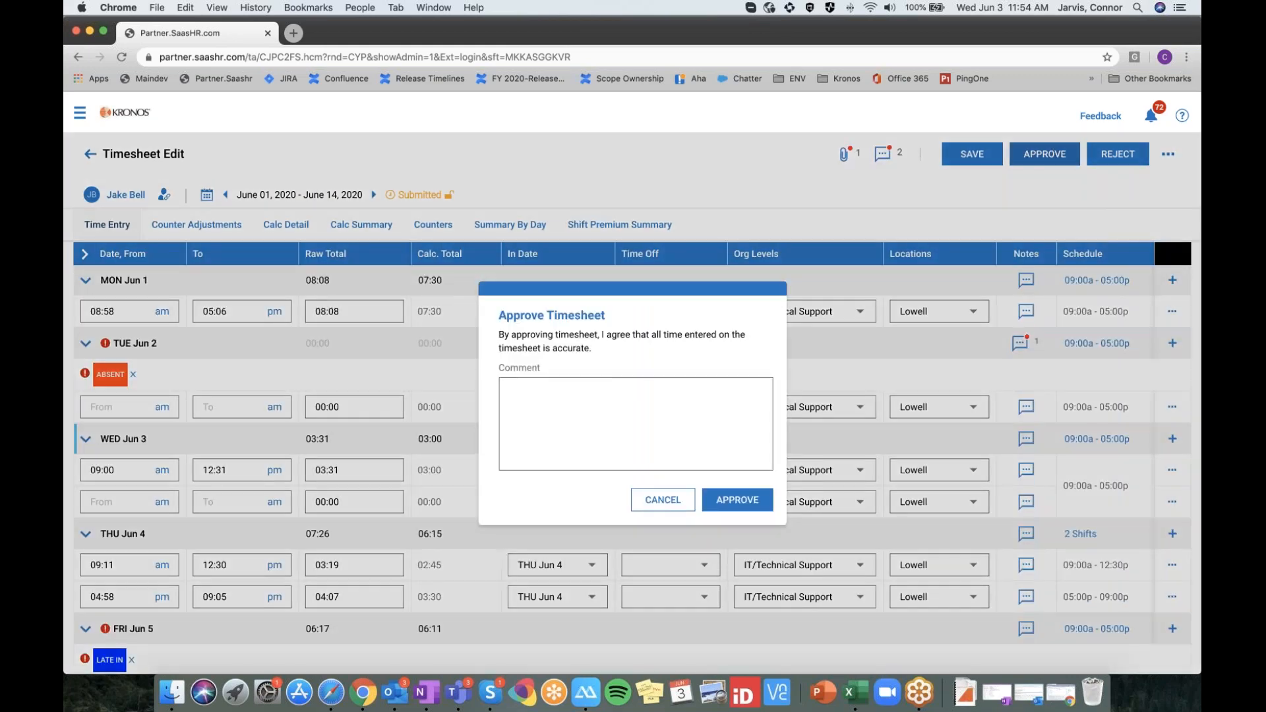
click(662, 500)
click(1045, 157)
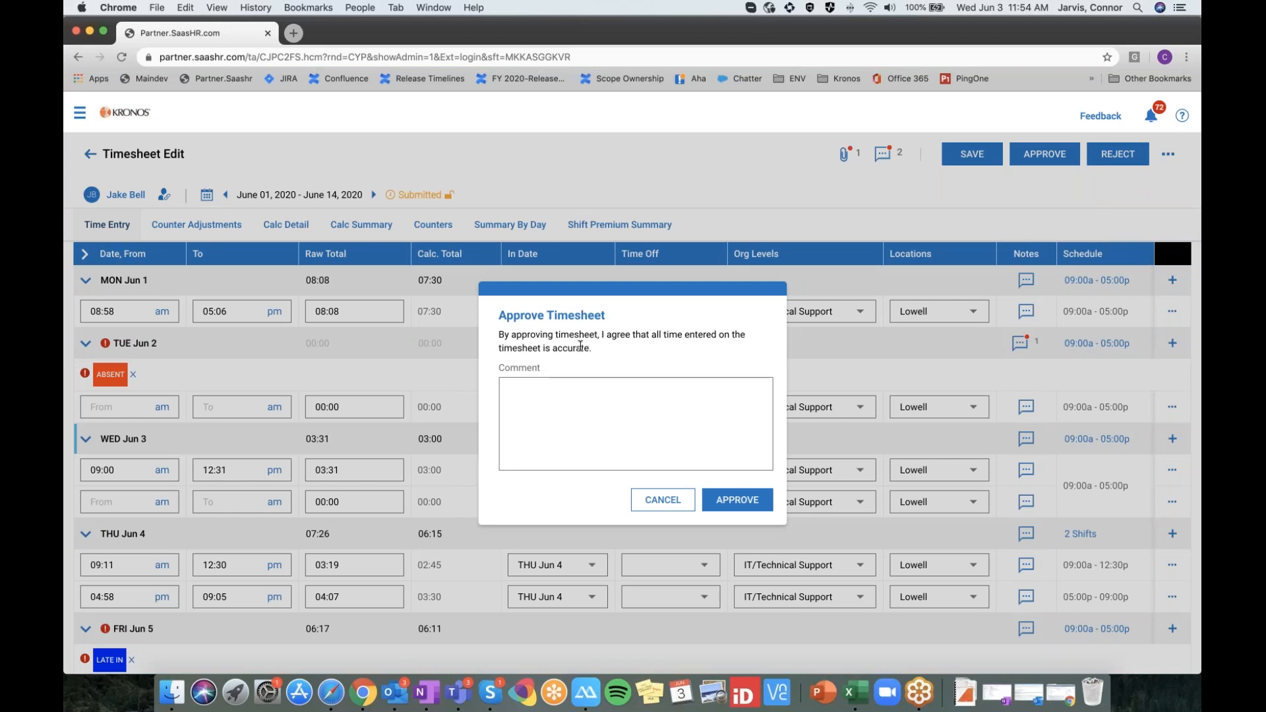
click(750, 501)
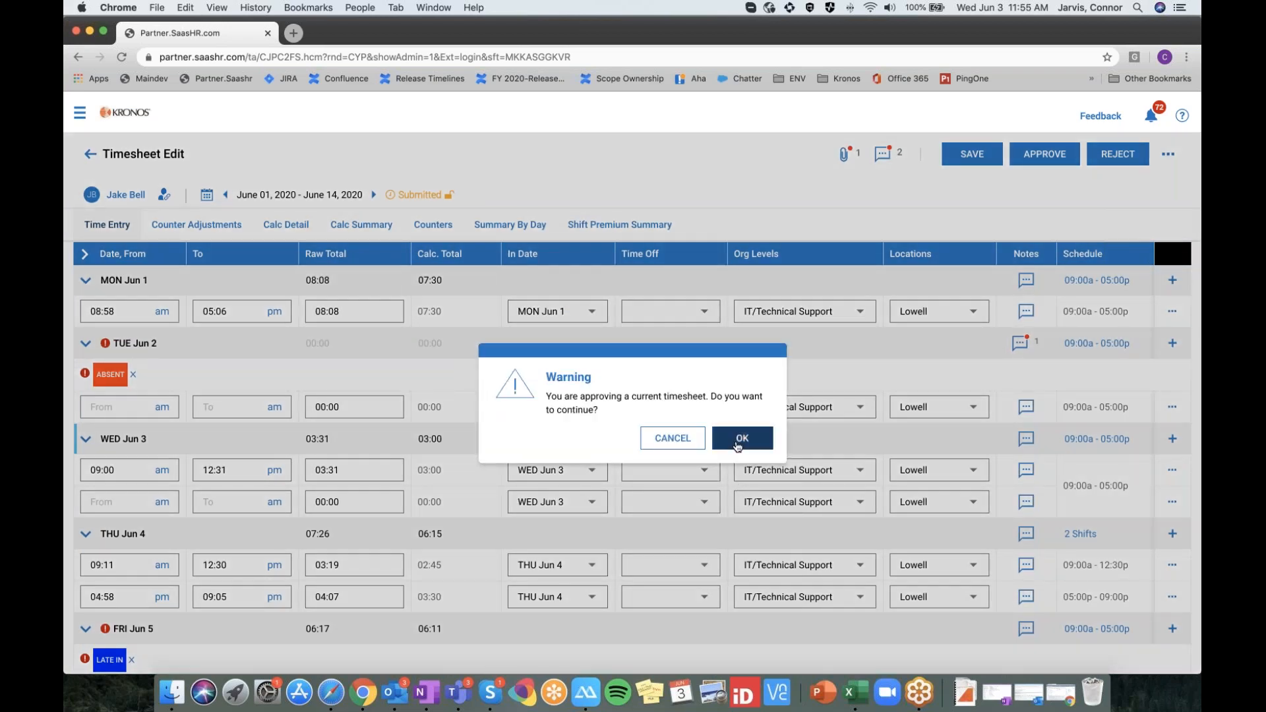
click(742, 433)
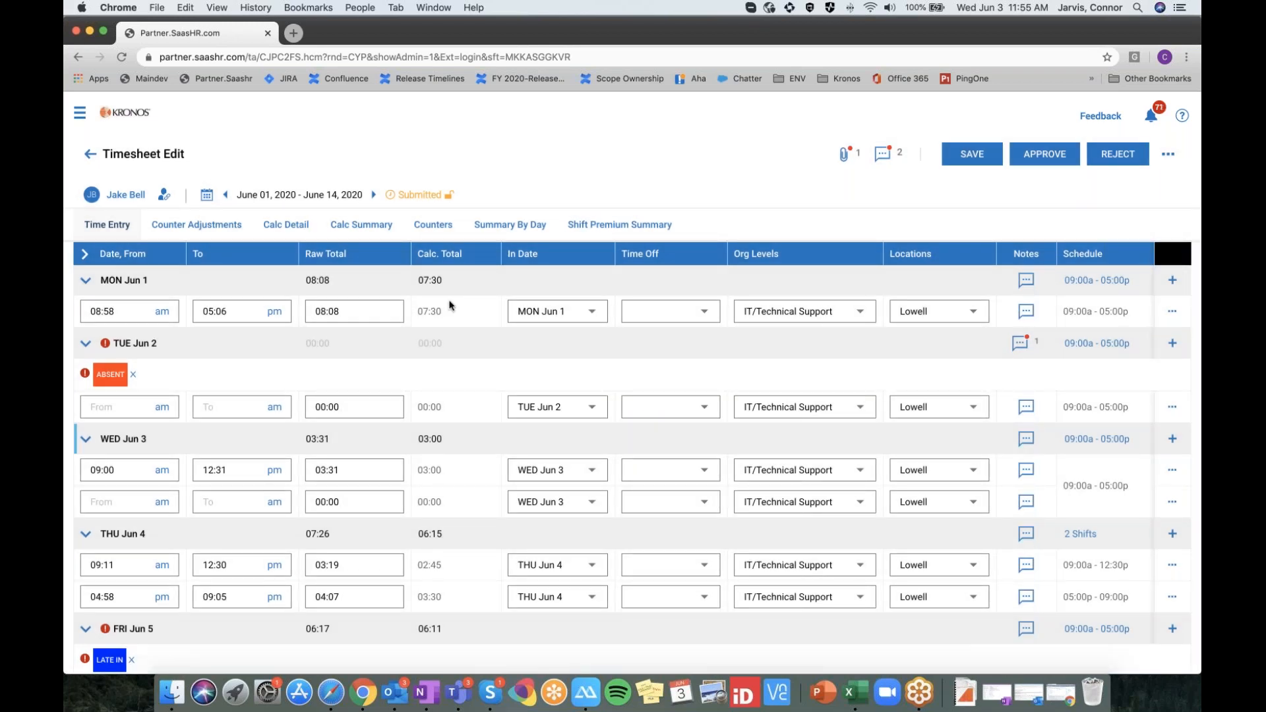
drag(438, 195, 404, 194)
click(423, 194)
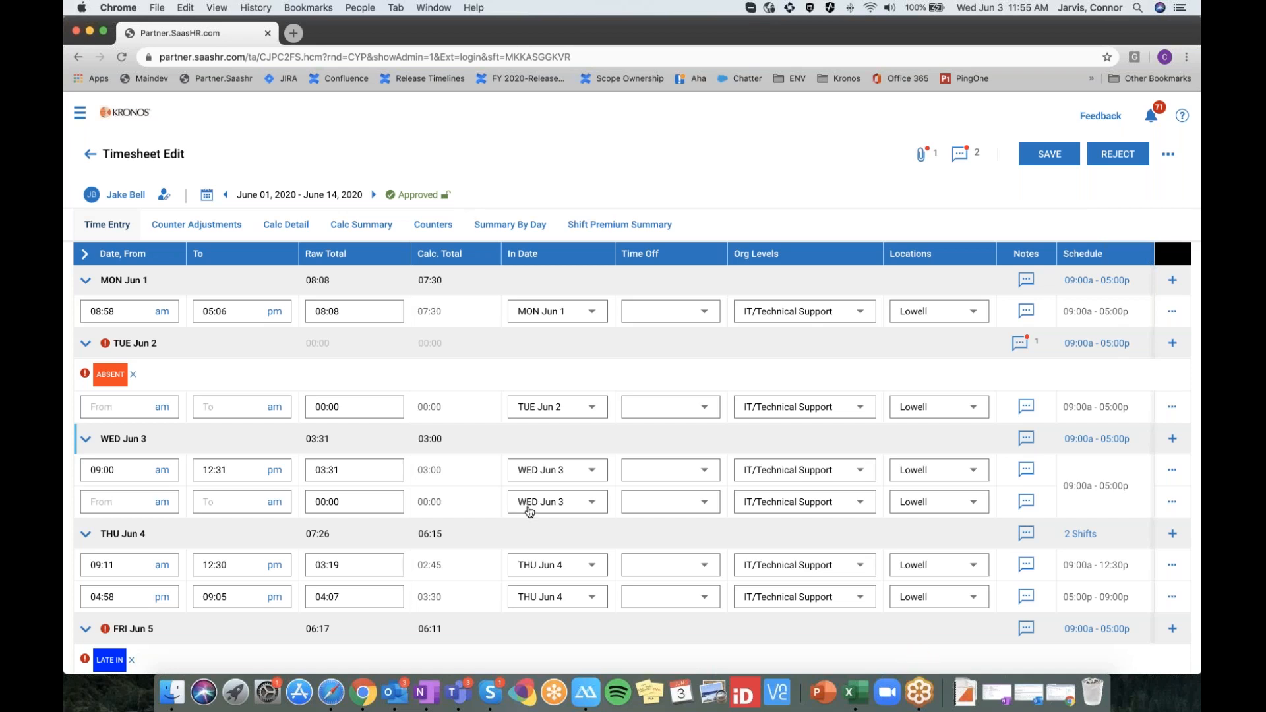
Bring up the ApowerMirror iPhone window showing the Kronos mobile Log In page
scroll(529, 512, down, 1)
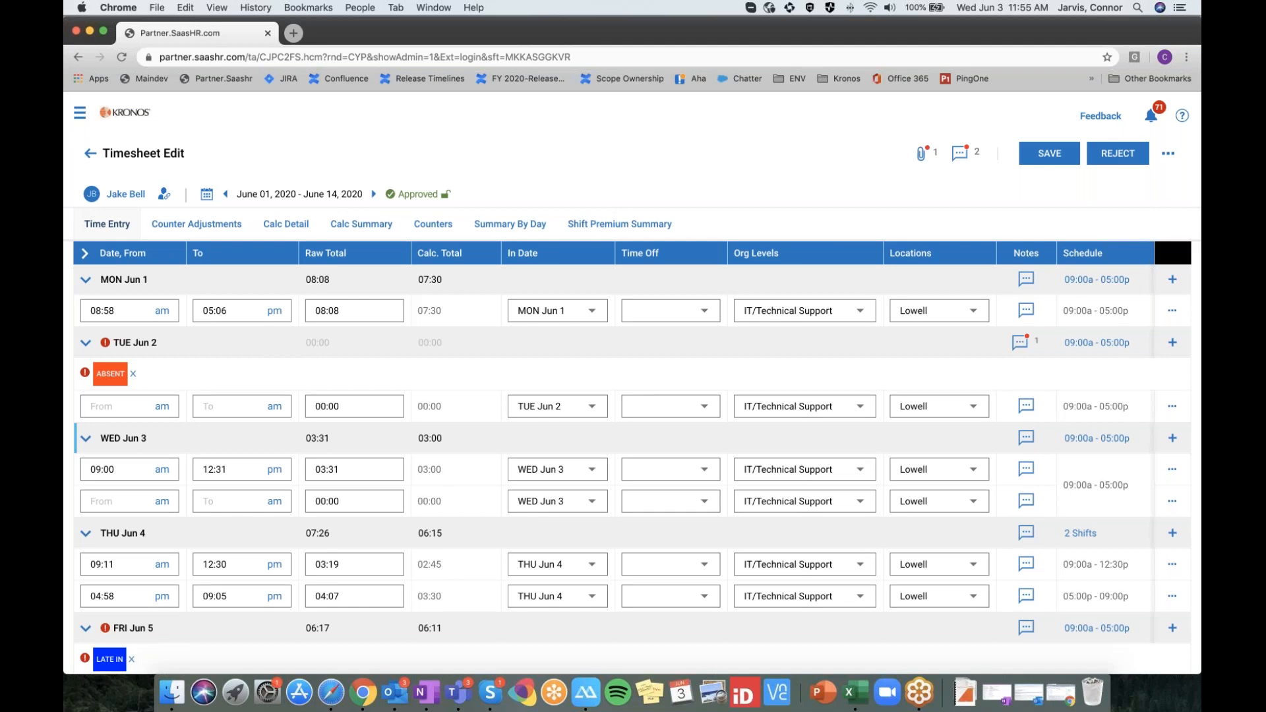
scroll(557, 602, down, 2)
scroll(557, 602, up, 2)
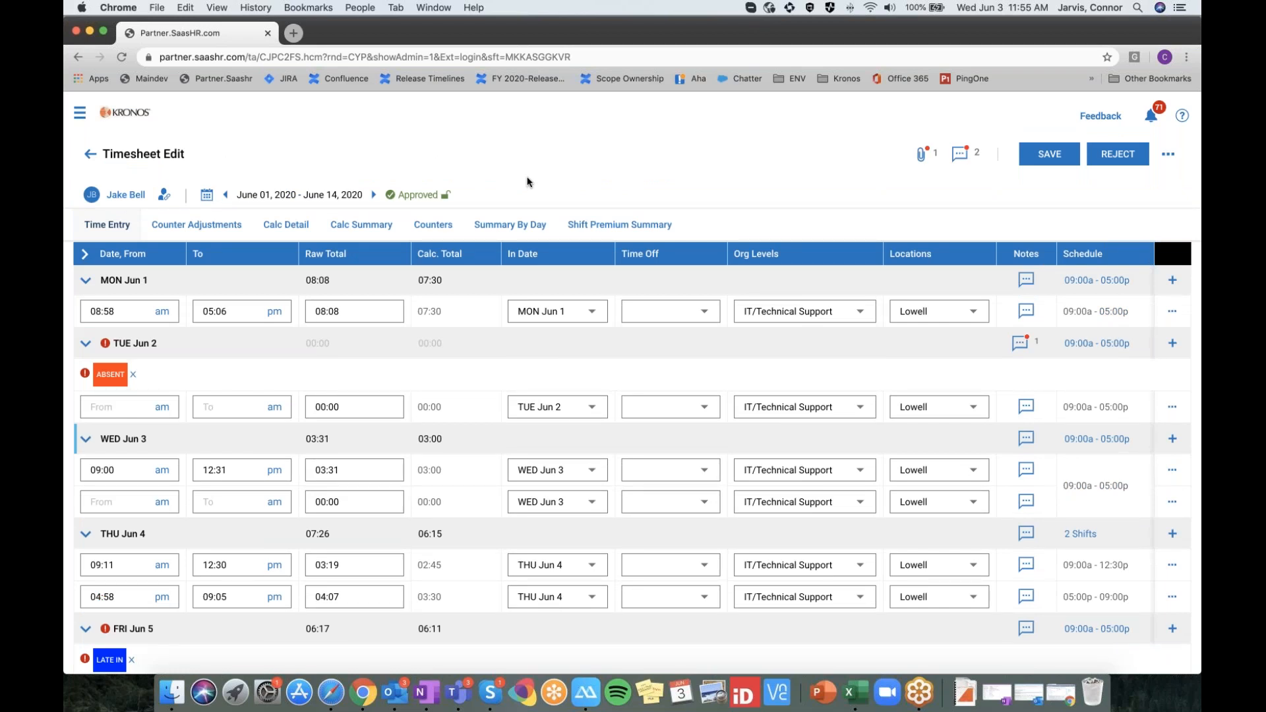
scroll(560, 435, down, 1)
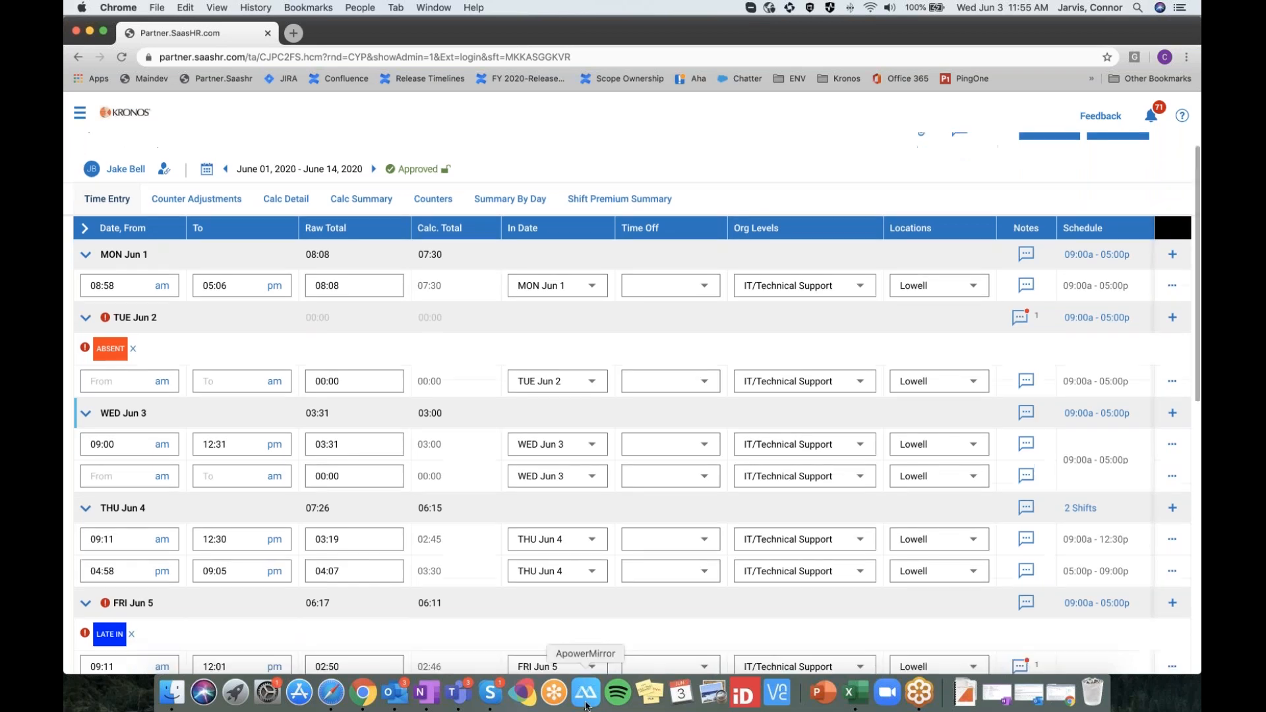
click(586, 692)
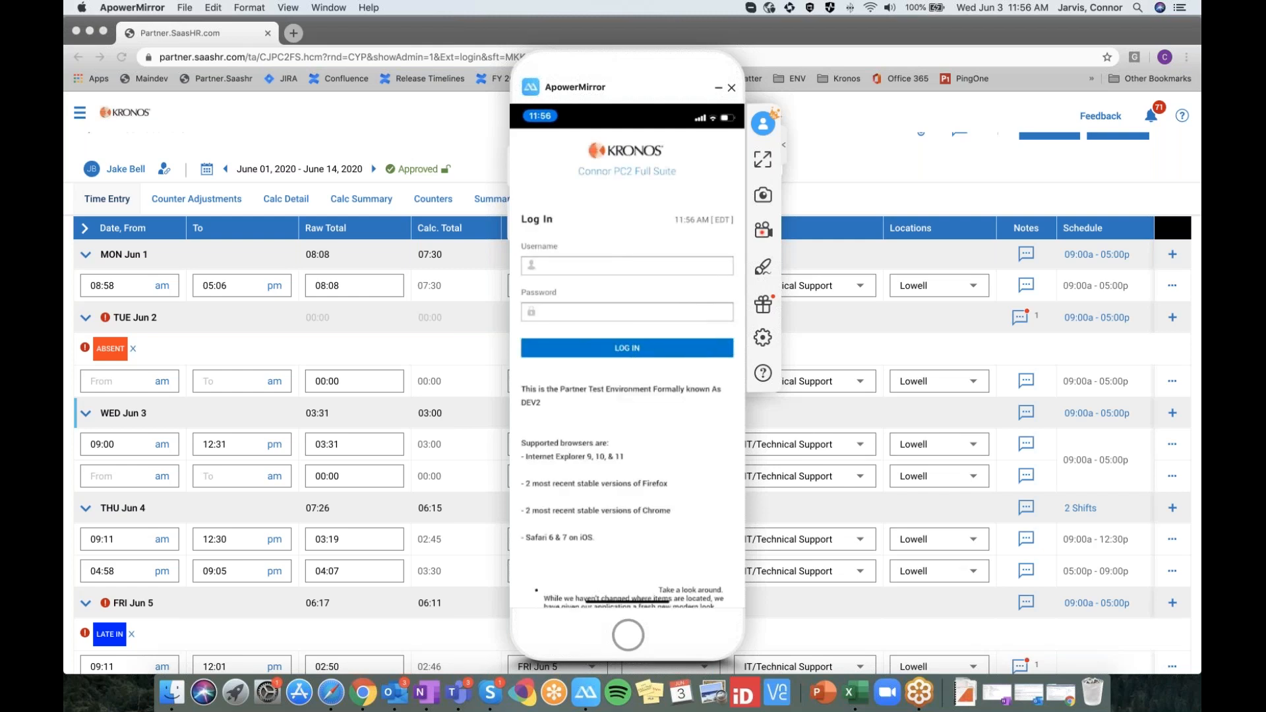
Log in to the Kronos mobile site with the manager's username and password
click(626, 265)
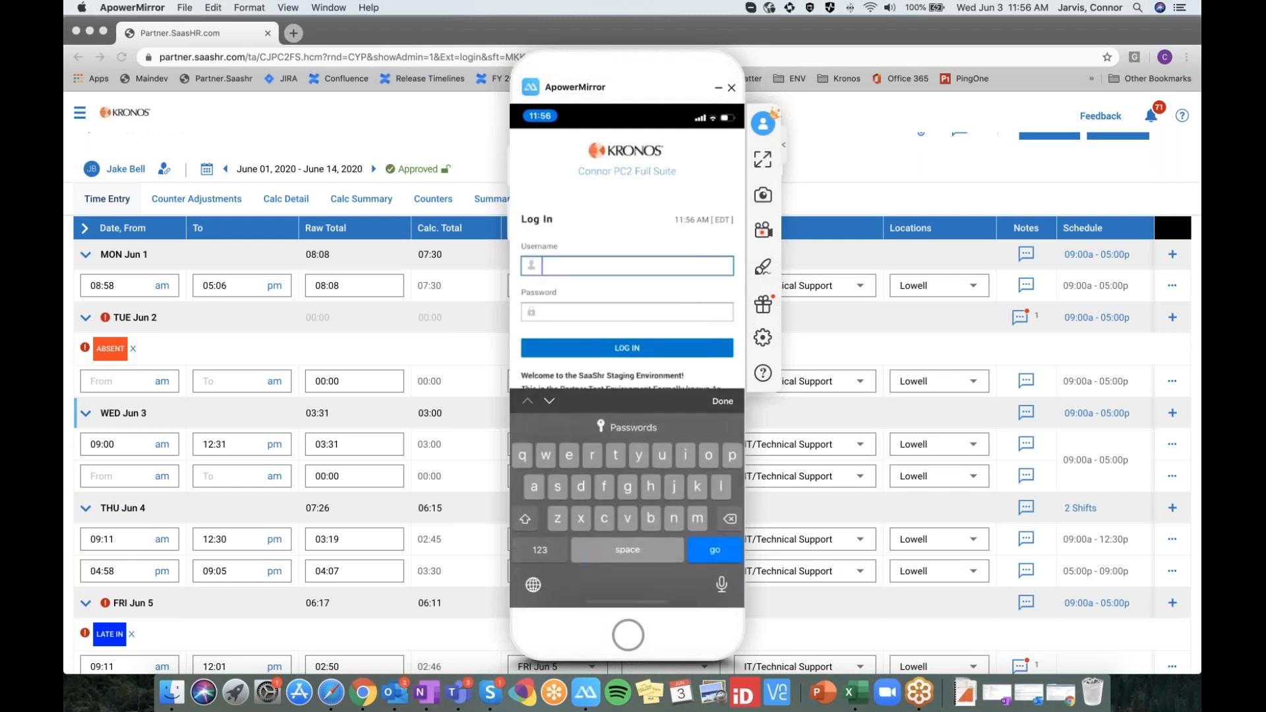
key(Tab)
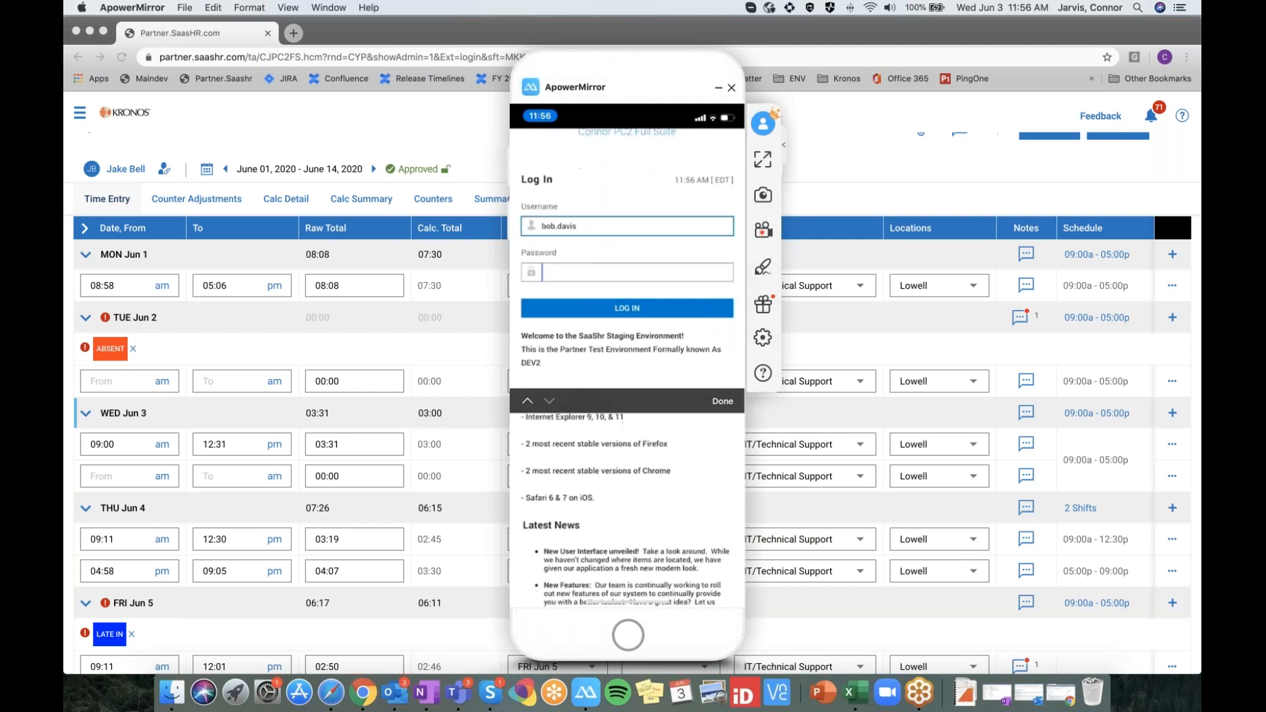
text(••••)
text(•••d)
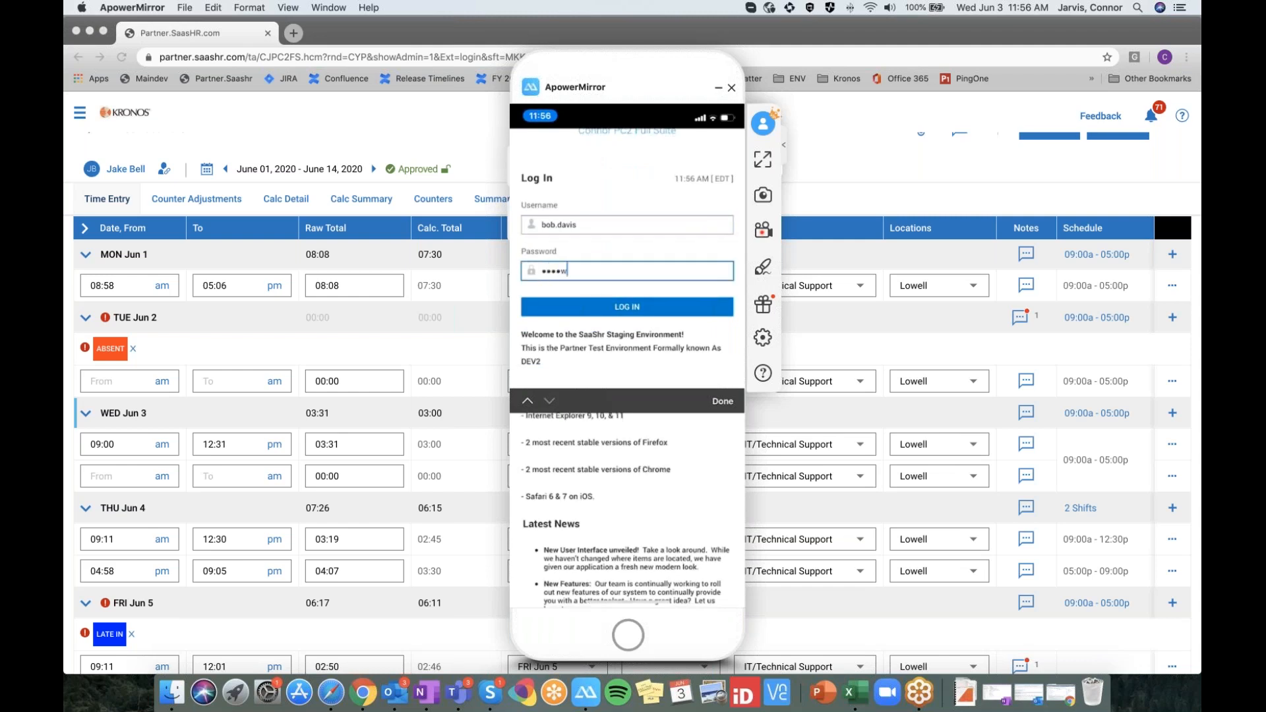
text(••)
key(Return)
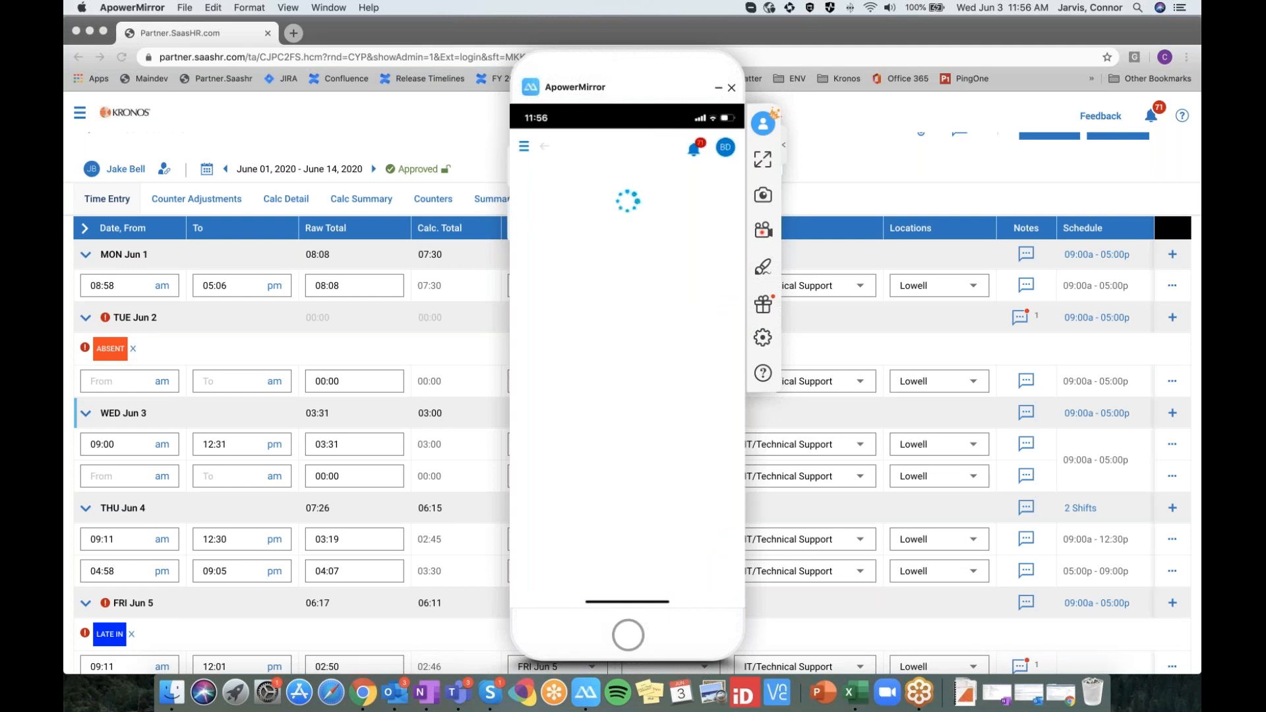
Scroll through the mobile timesheet's day entries from Wed Jun 3 onward, then close the mirrored phone
drag(628, 69, 611, 64)
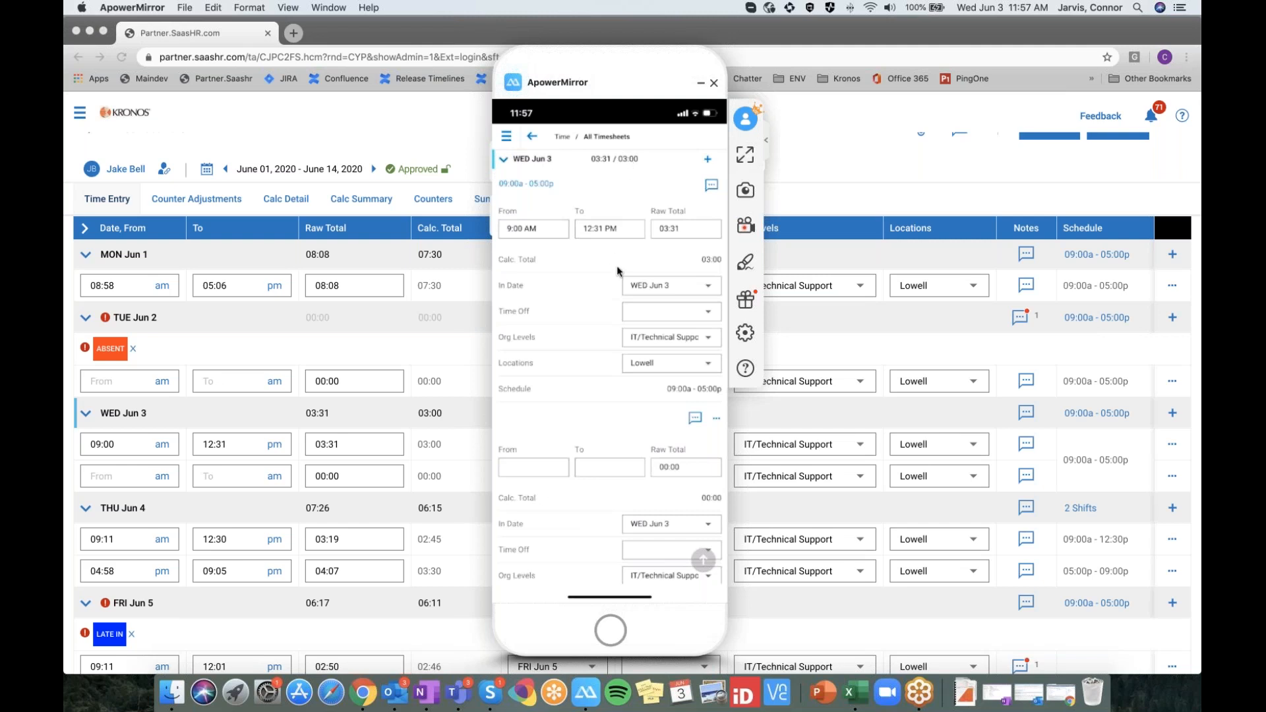
scroll(617, 270, up, 3)
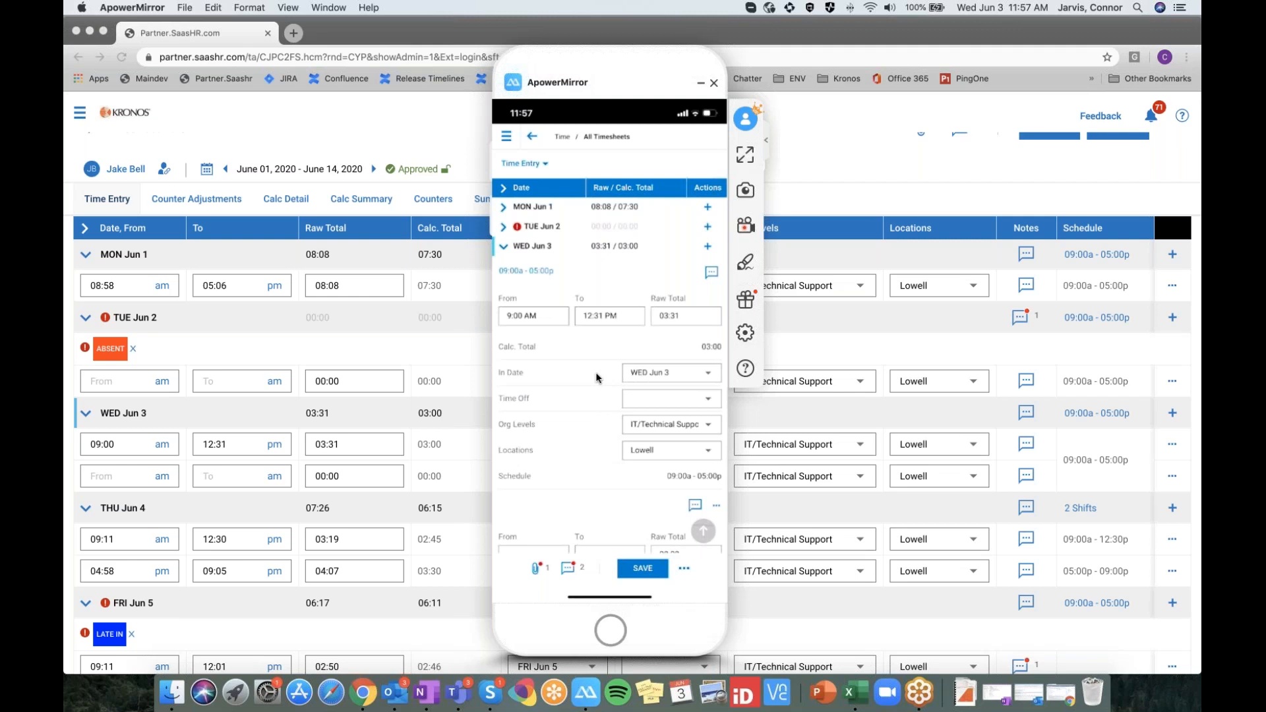
scroll(596, 377, down, 3)
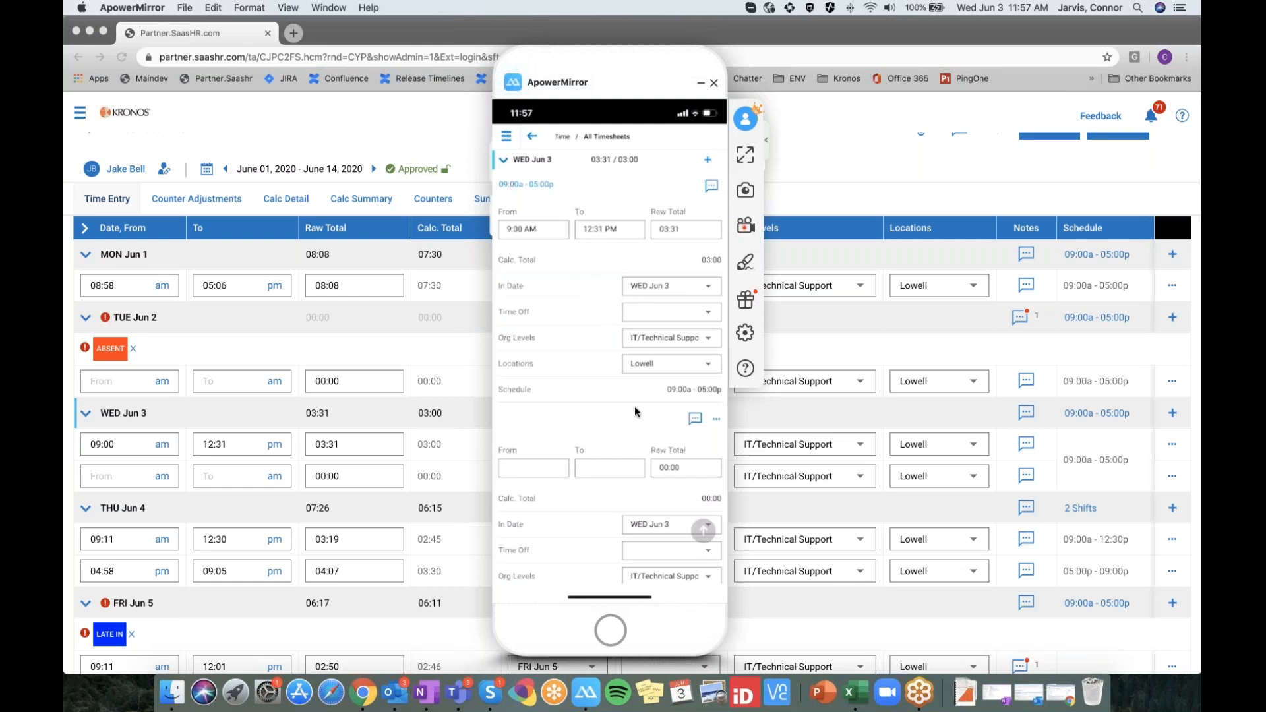
scroll(635, 406, down, 1)
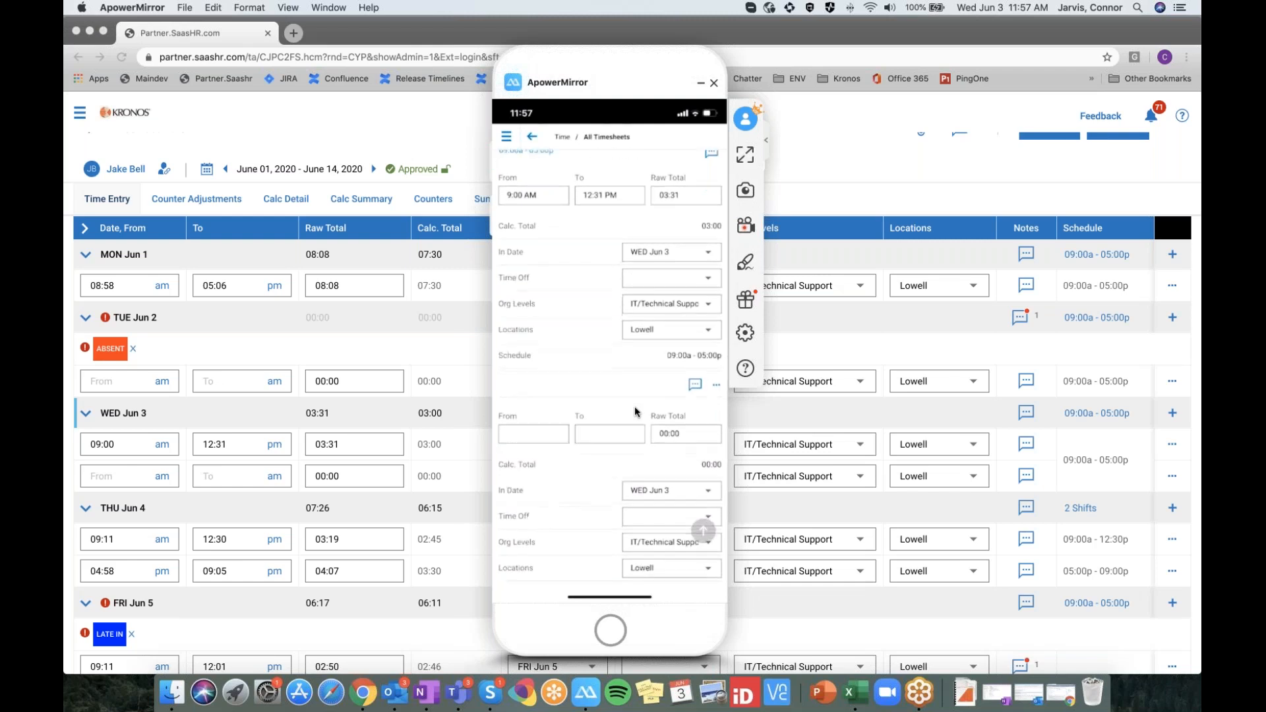
scroll(634, 406, down, 3)
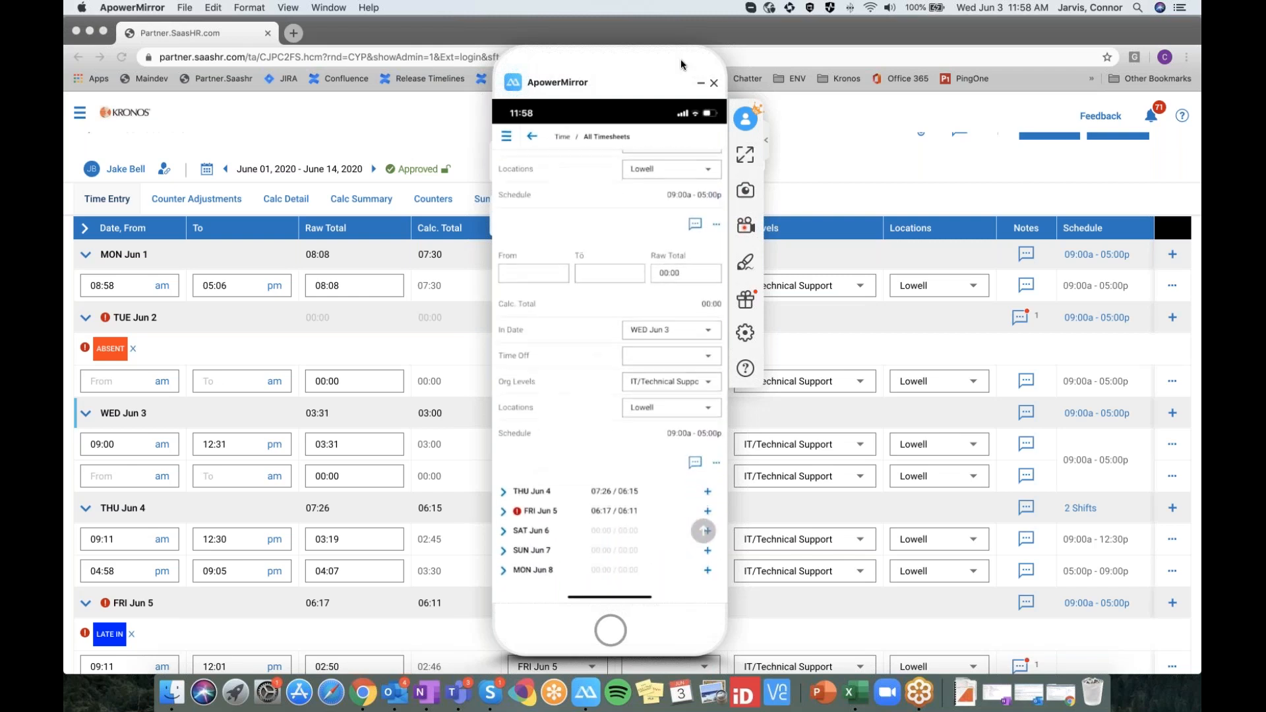
click(701, 85)
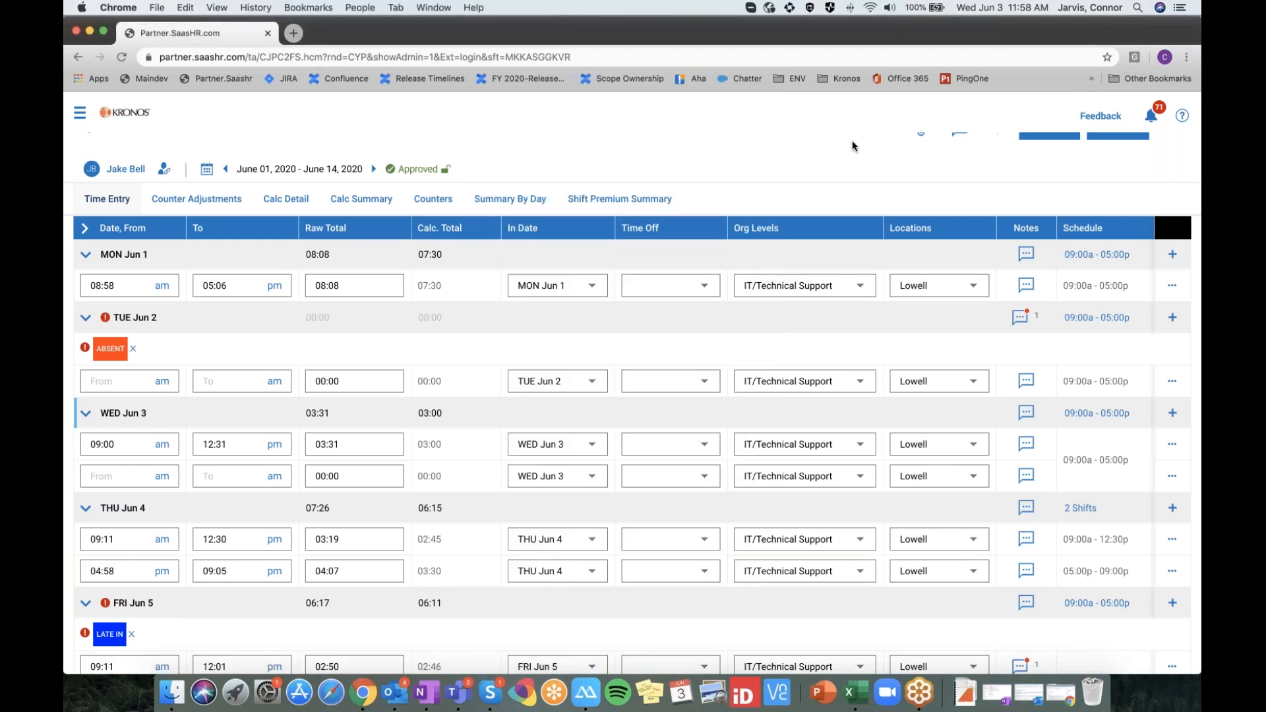
Switch Chrome to phone emulation and open the employee's Current Timesheet via My Team > Employee Information
key(super+alt+i)
click(121, 58)
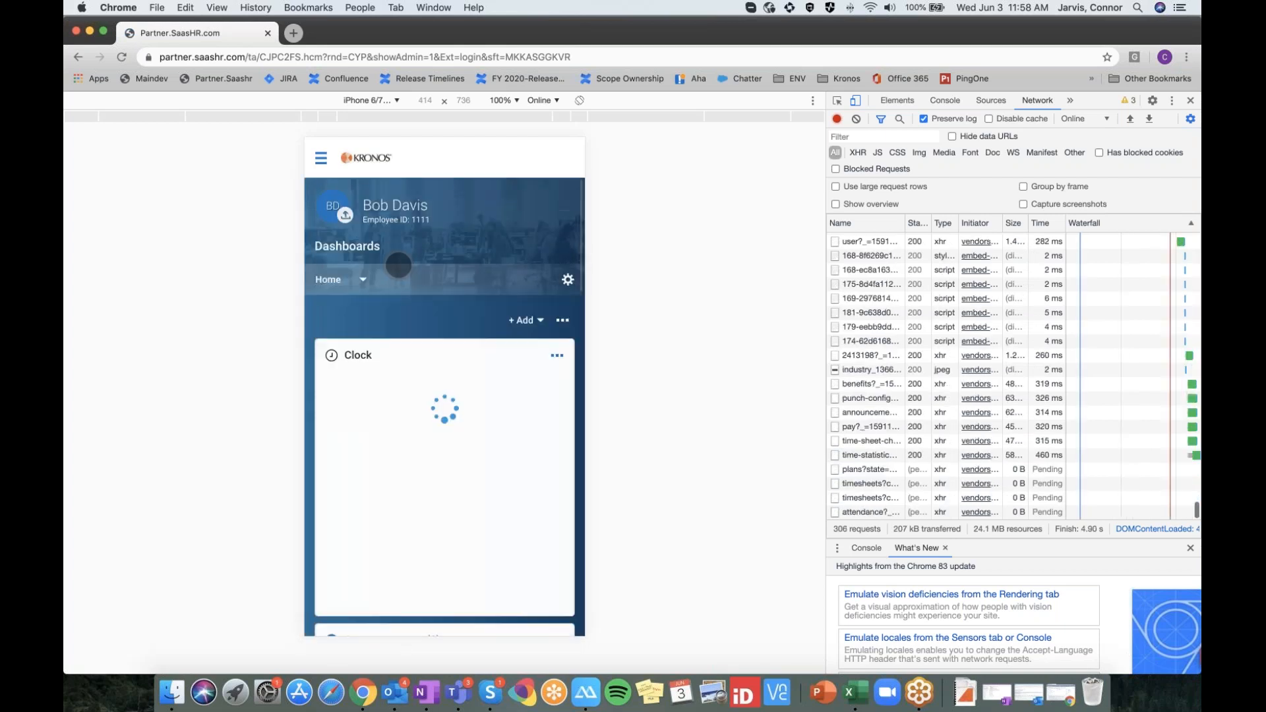
click(320, 159)
click(396, 279)
click(402, 334)
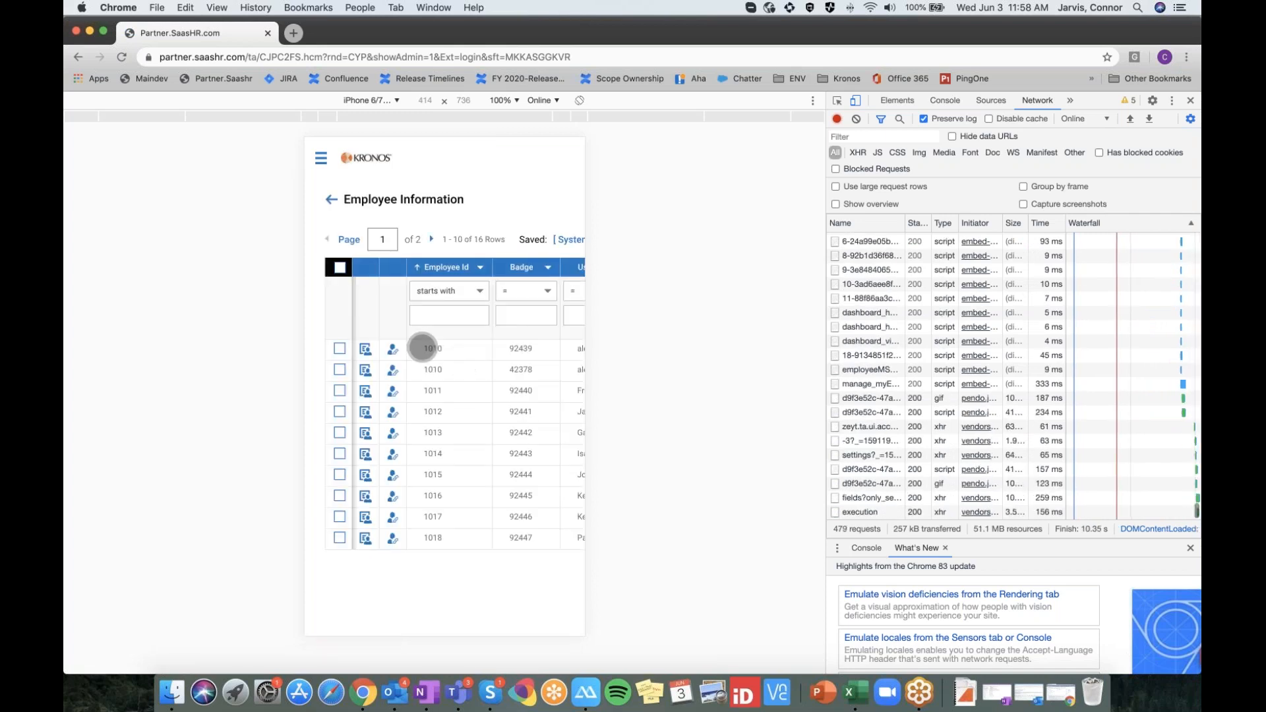
click(393, 413)
click(495, 400)
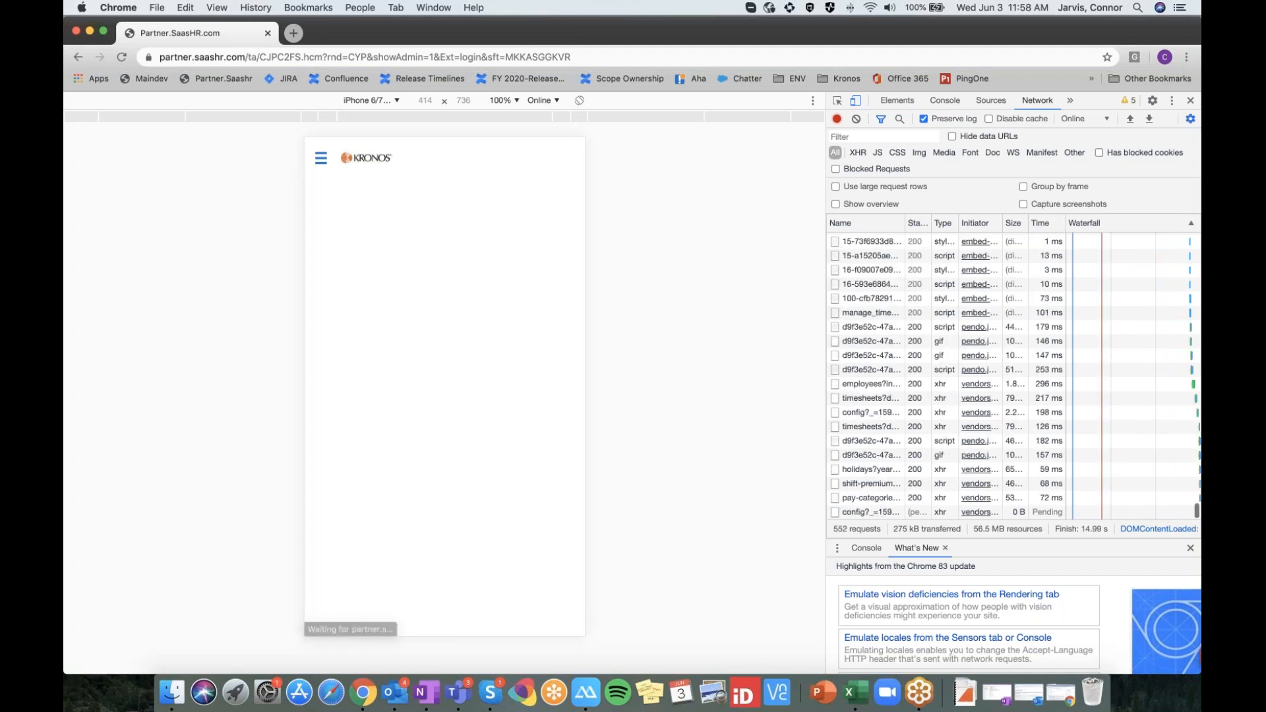
Reload the page and reopen the employee's Current Timesheet from the Employee Information quick links
click(302, 59)
click(368, 56)
key(Return)
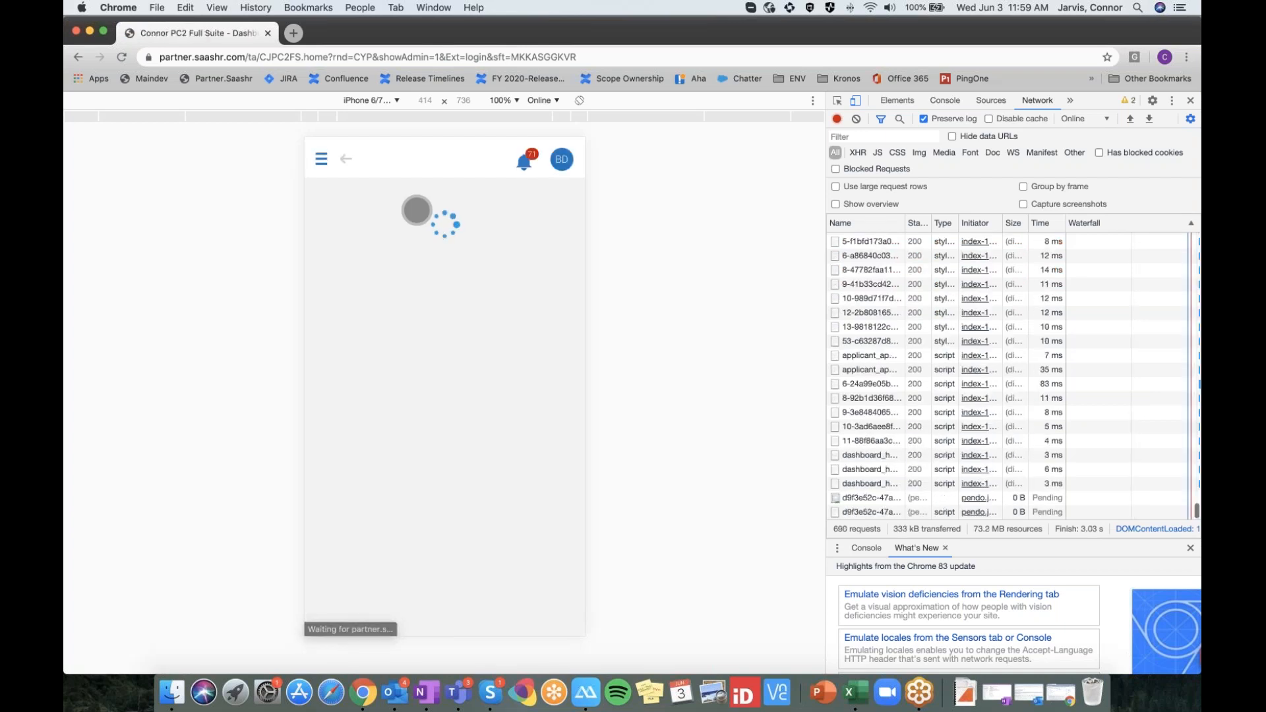
click(323, 163)
click(356, 284)
click(397, 404)
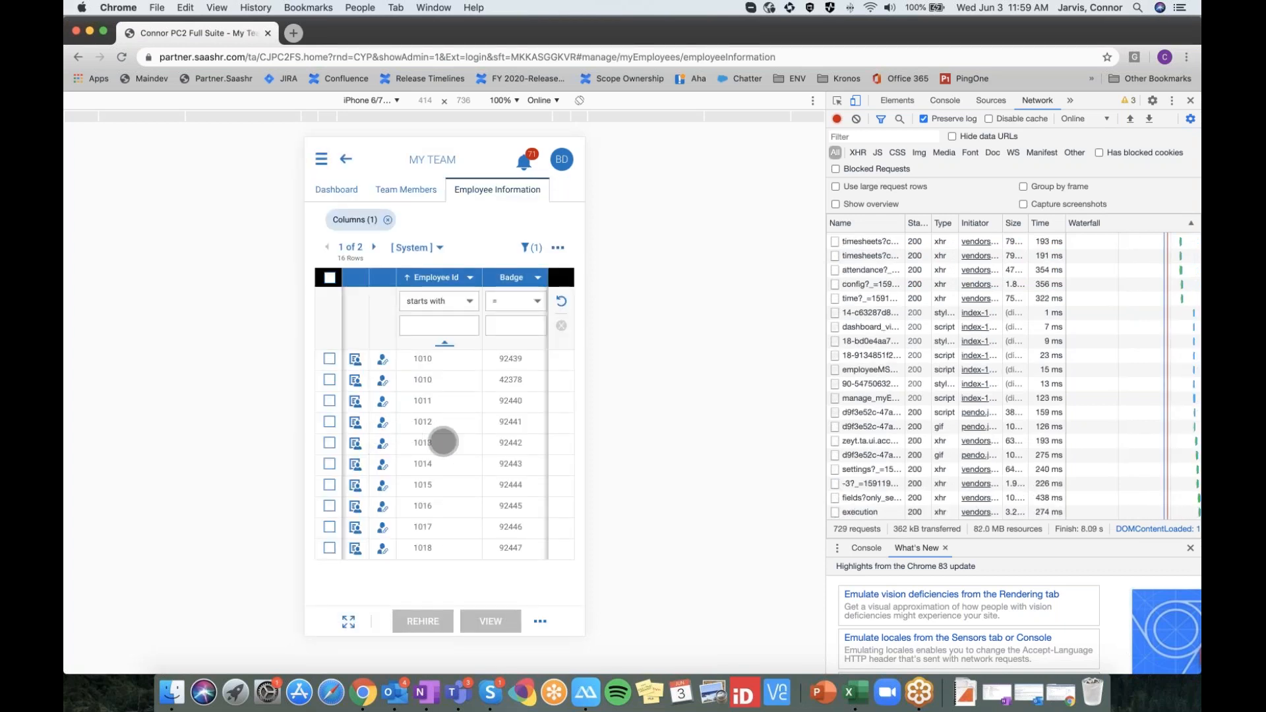
drag(443, 441, 381, 425)
click(377, 423)
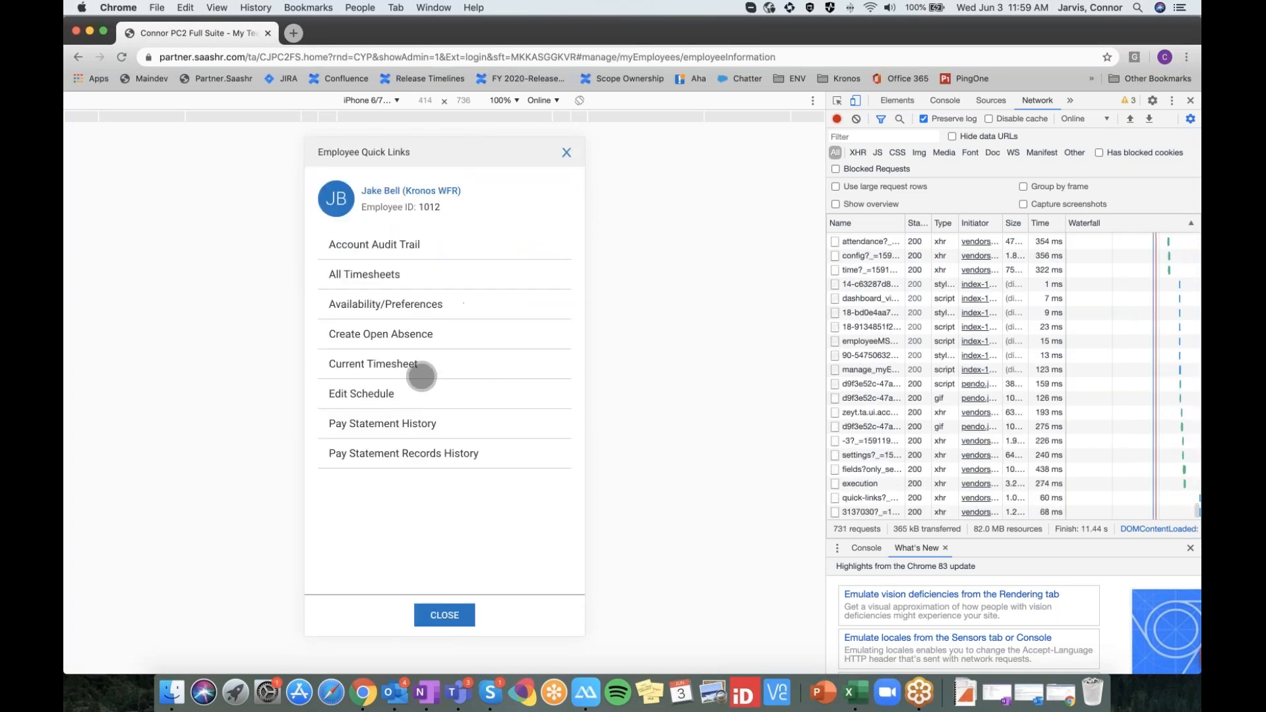
click(427, 371)
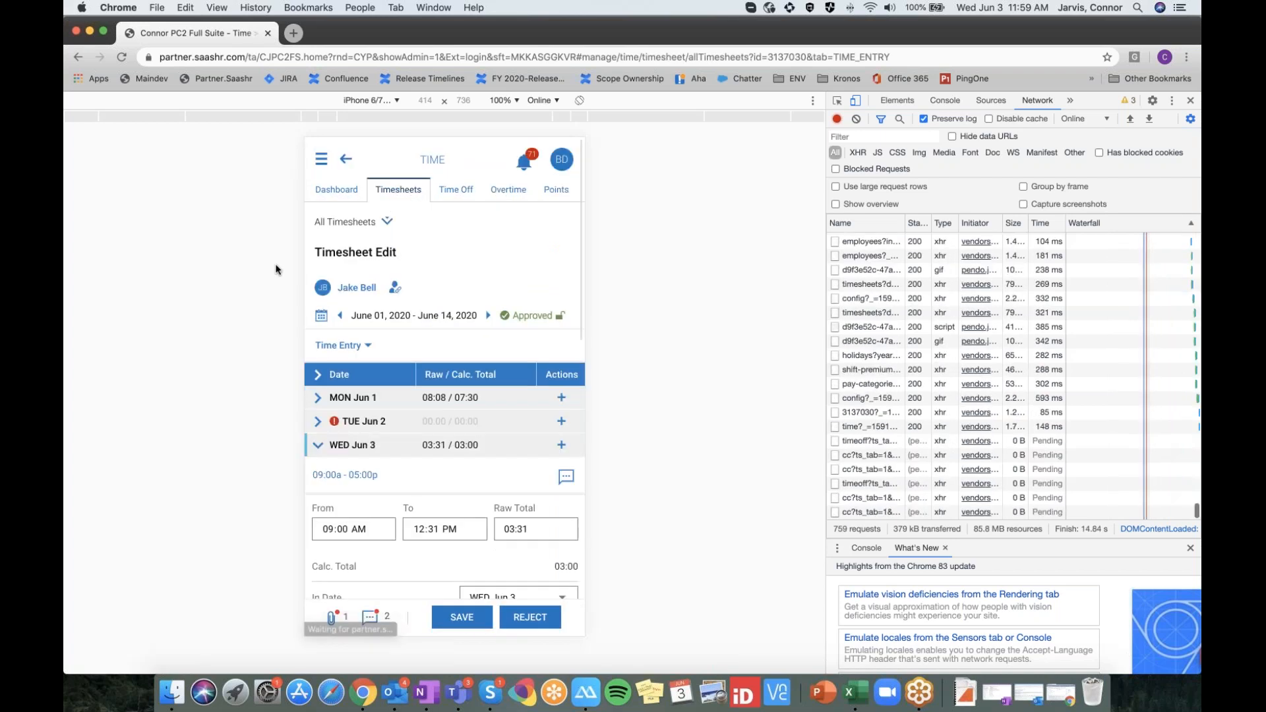
Expand the MON Jun 1 entries in the mobile timesheet layout
scroll(464, 336, up, 3)
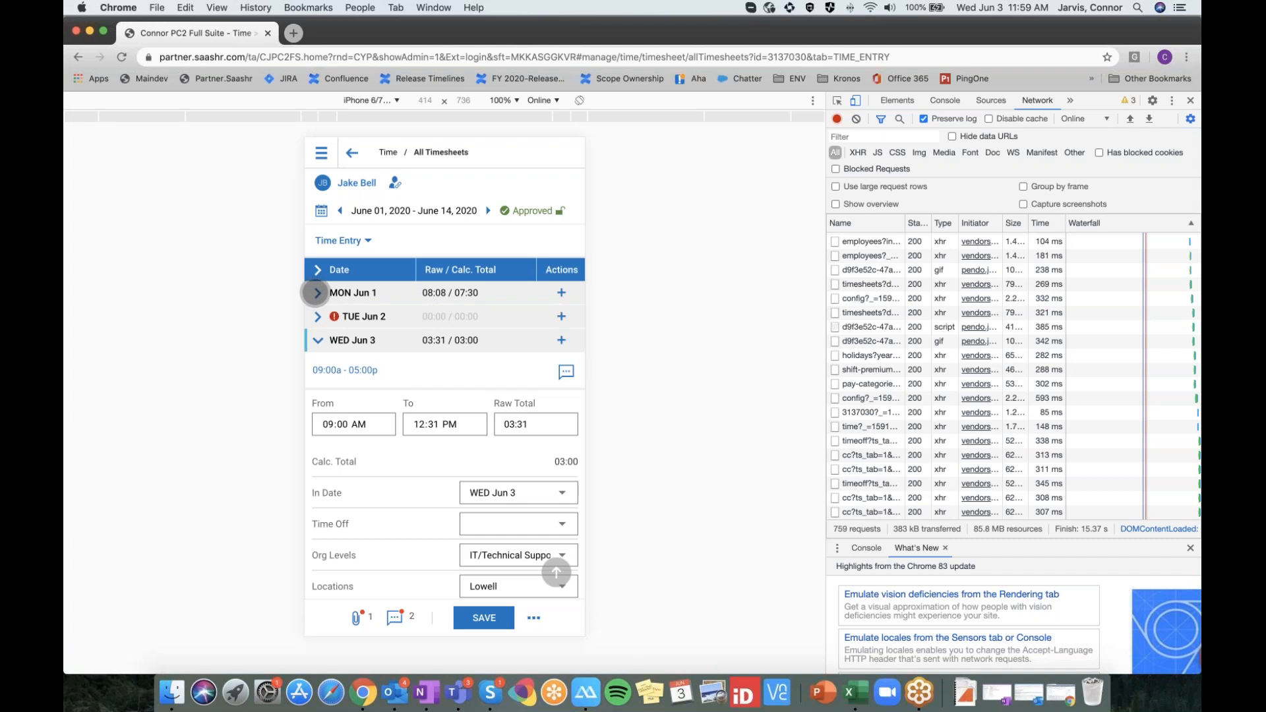
click(316, 293)
scroll(327, 294, down, 5)
scroll(395, 315, up, 4)
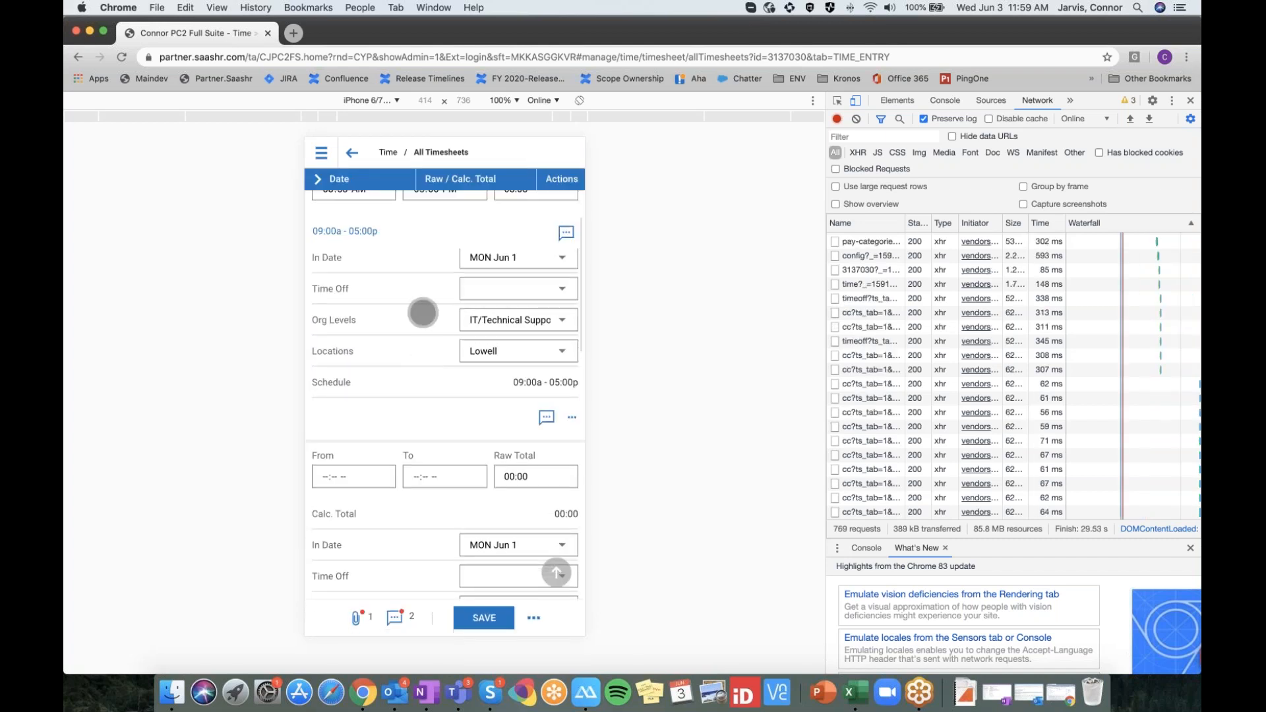
scroll(423, 386, up, 2)
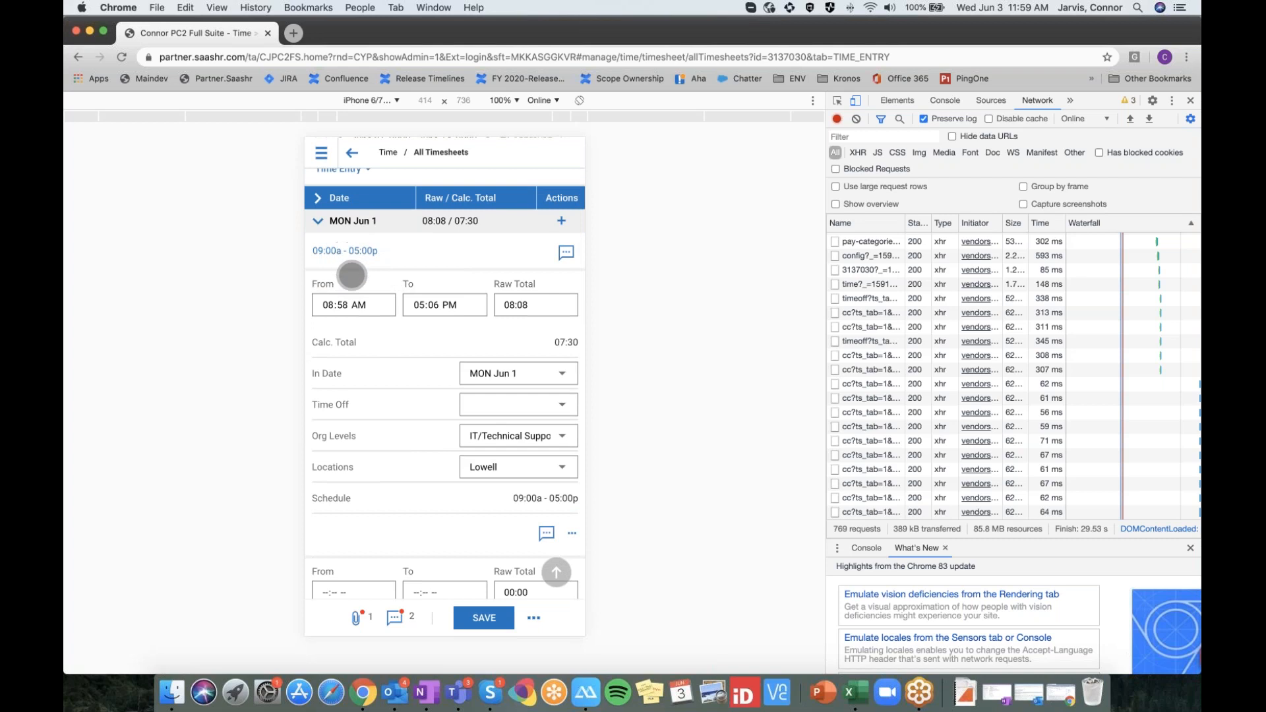
scroll(405, 384, down, 1)
scroll(409, 391, up, 1)
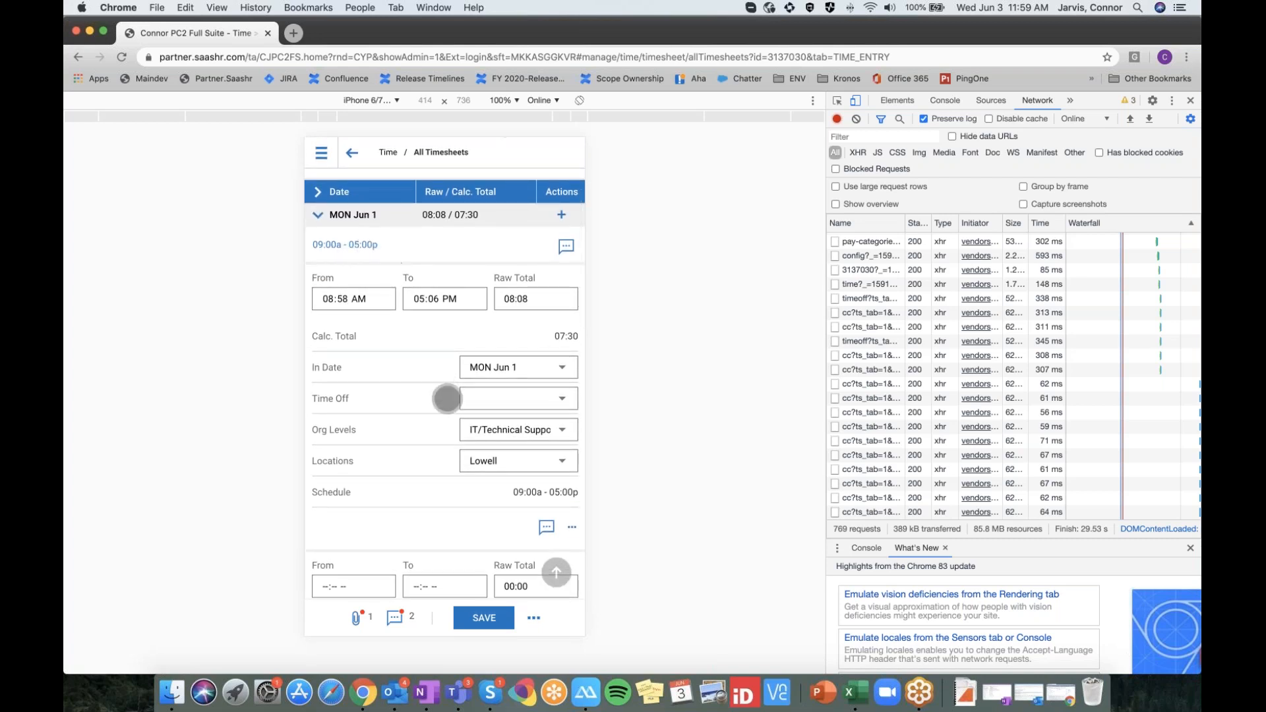
scroll(422, 339, down, 5)
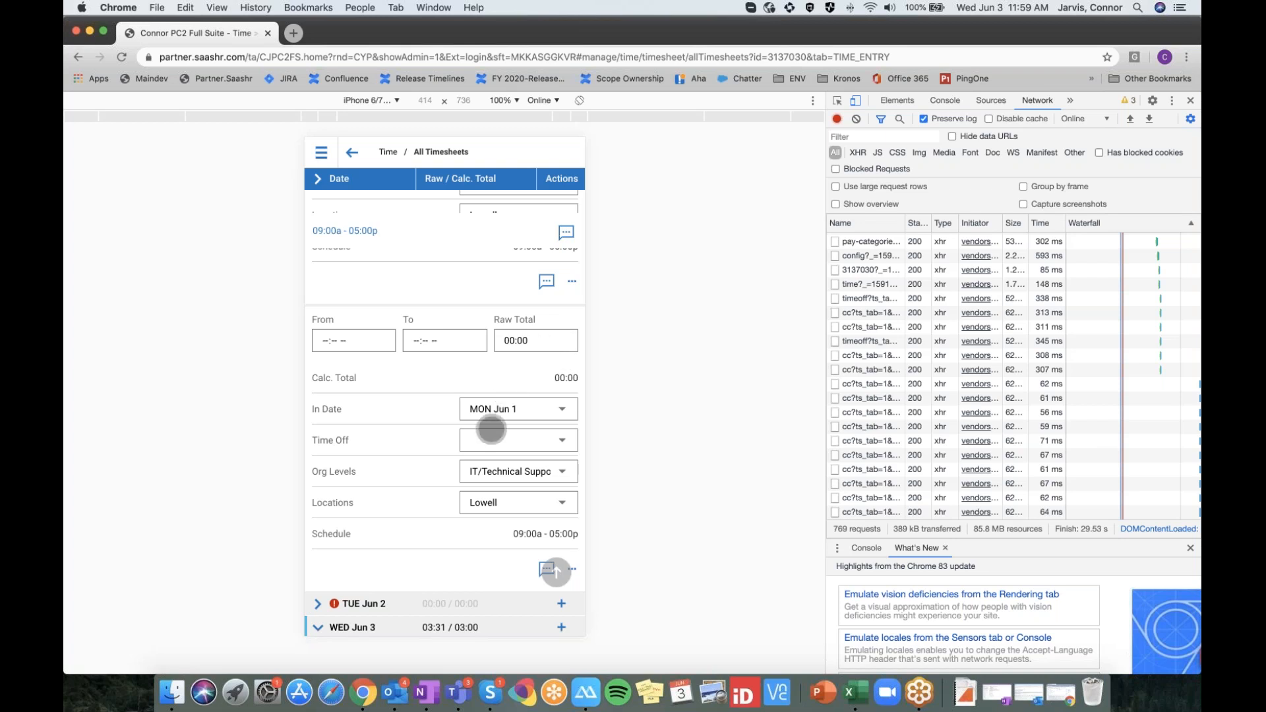
Collapse WED Jun 3, scroll through the remaining days, and return to the desktop layout
drag(429, 525, 429, 404)
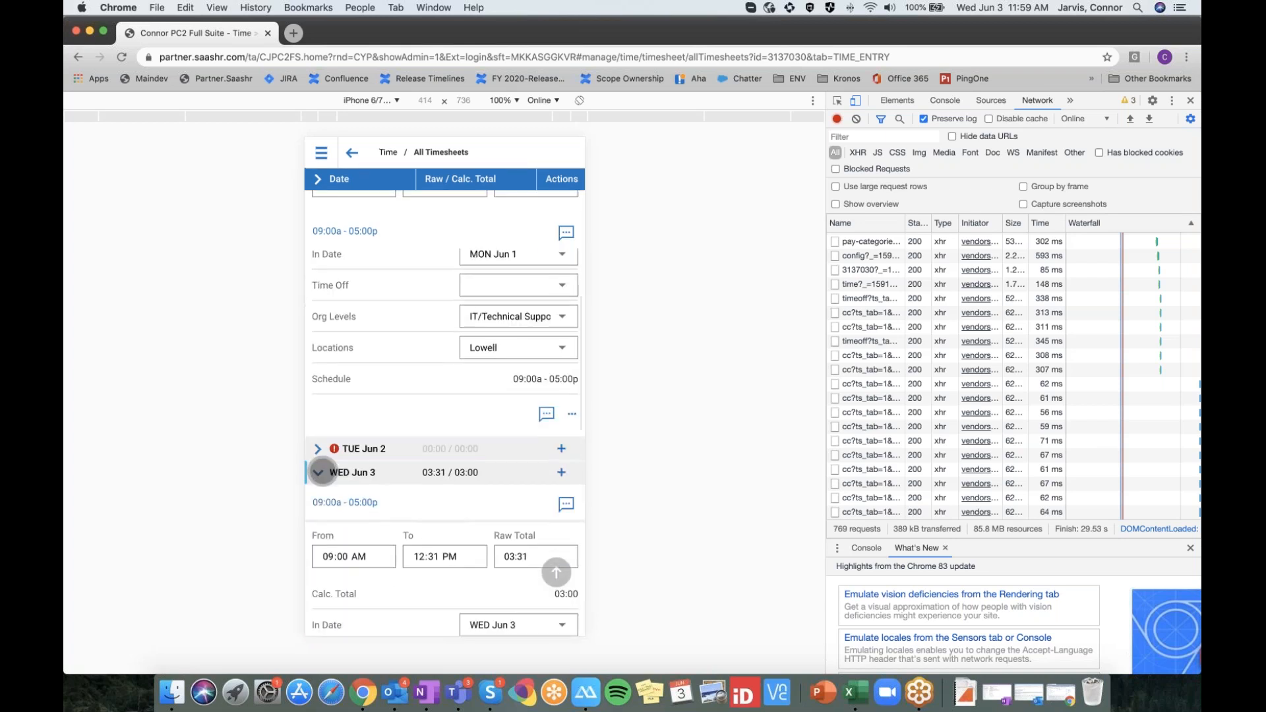
click(322, 472)
drag(481, 557, 507, 395)
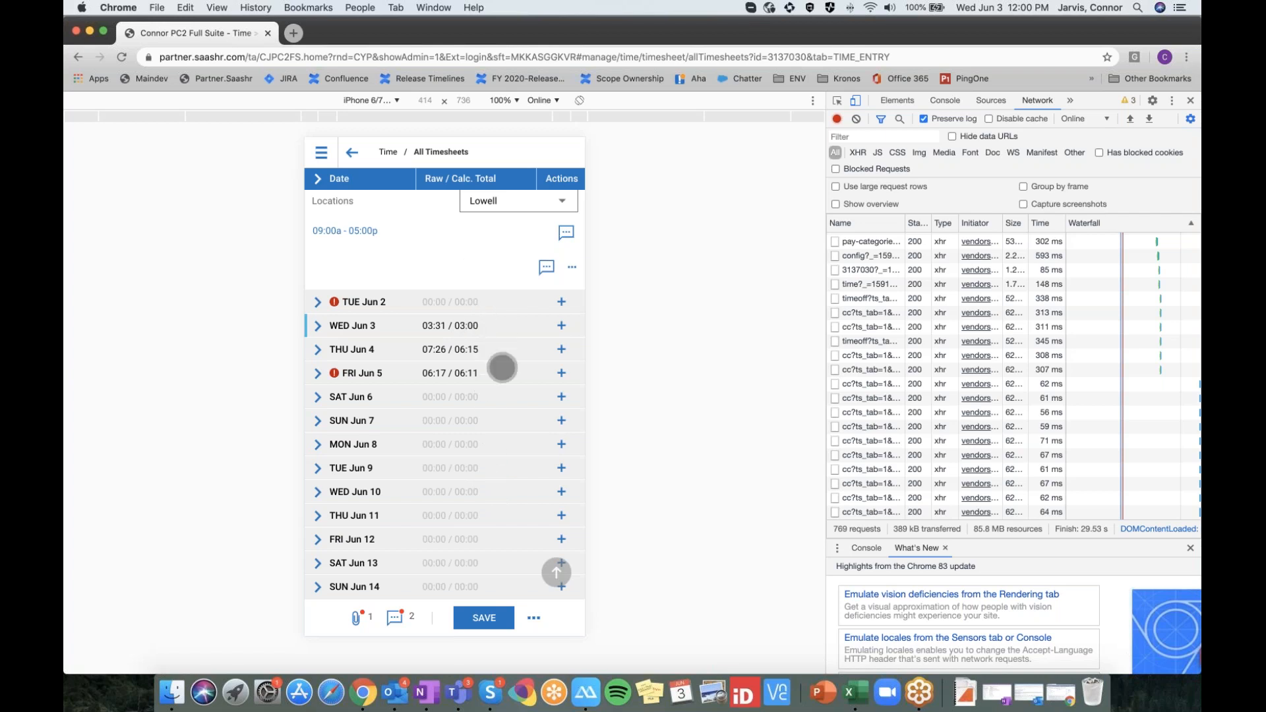
drag(502, 367, 497, 478)
drag(437, 350, 454, 580)
drag(462, 379, 457, 503)
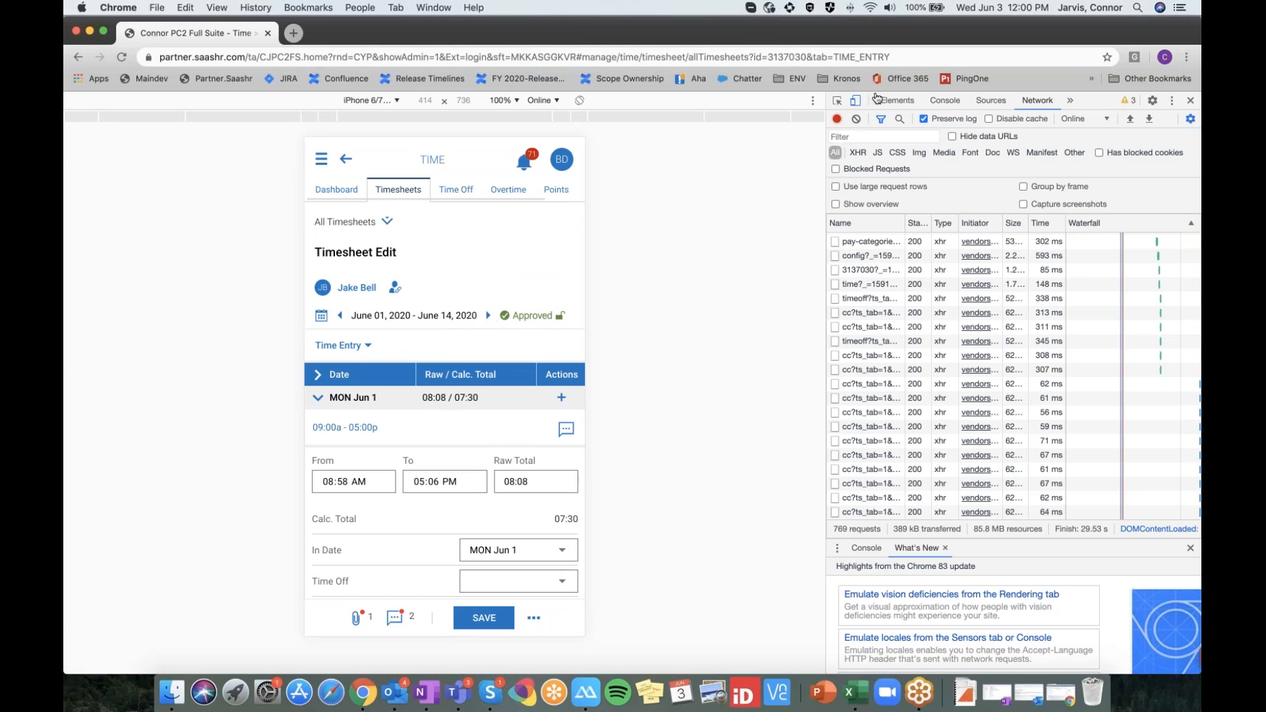
click(855, 100)
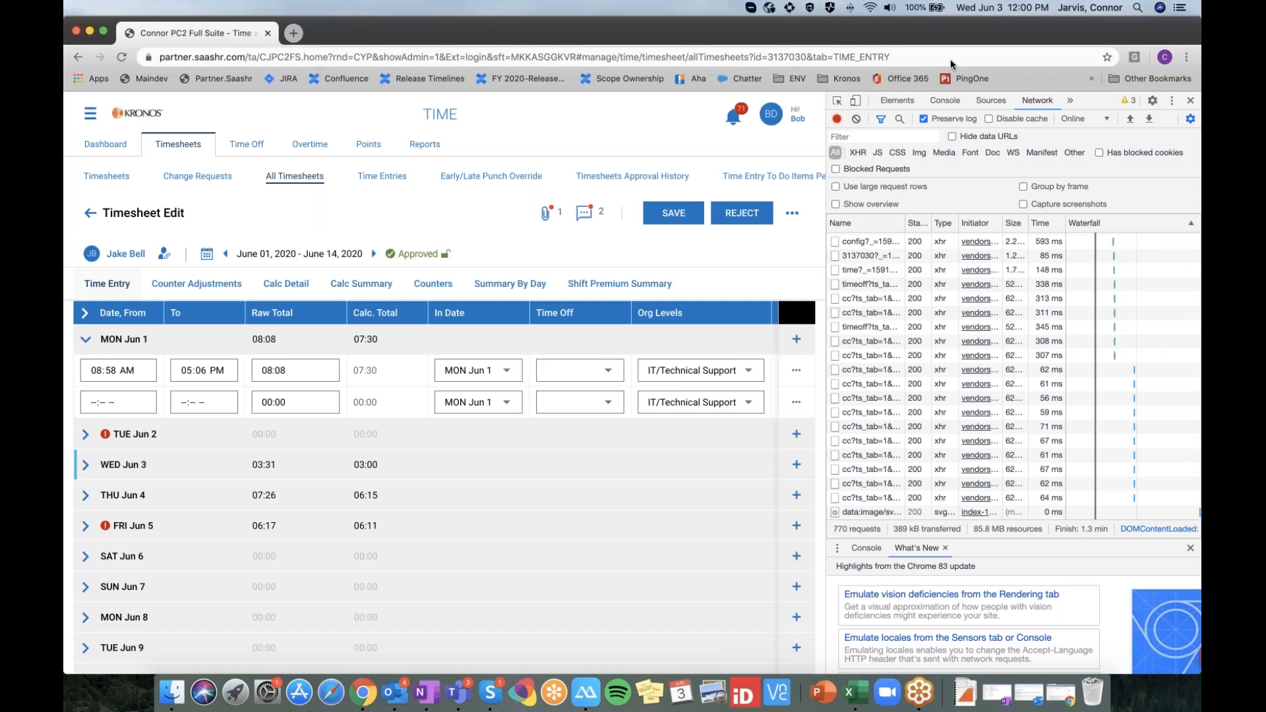
Close DevTools and open the sixth listed employee's Current Timesheet from My Team > Employee Information
click(1190, 101)
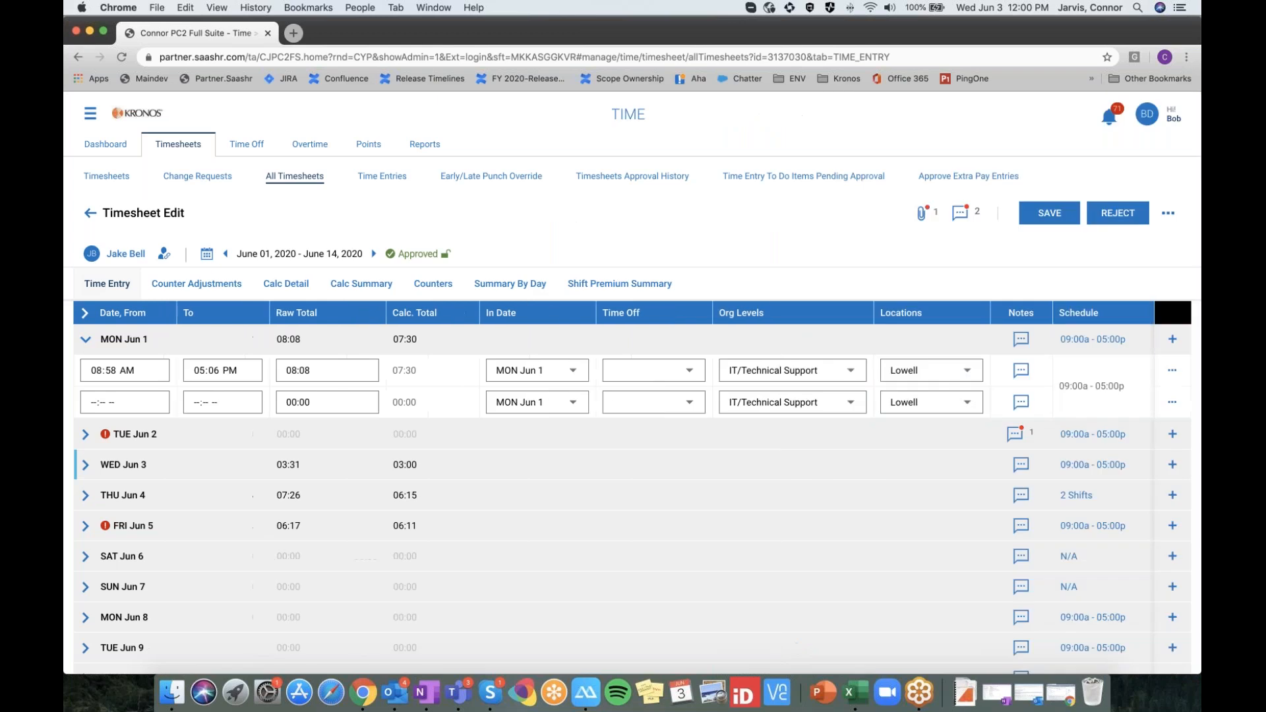
click(91, 113)
click(122, 271)
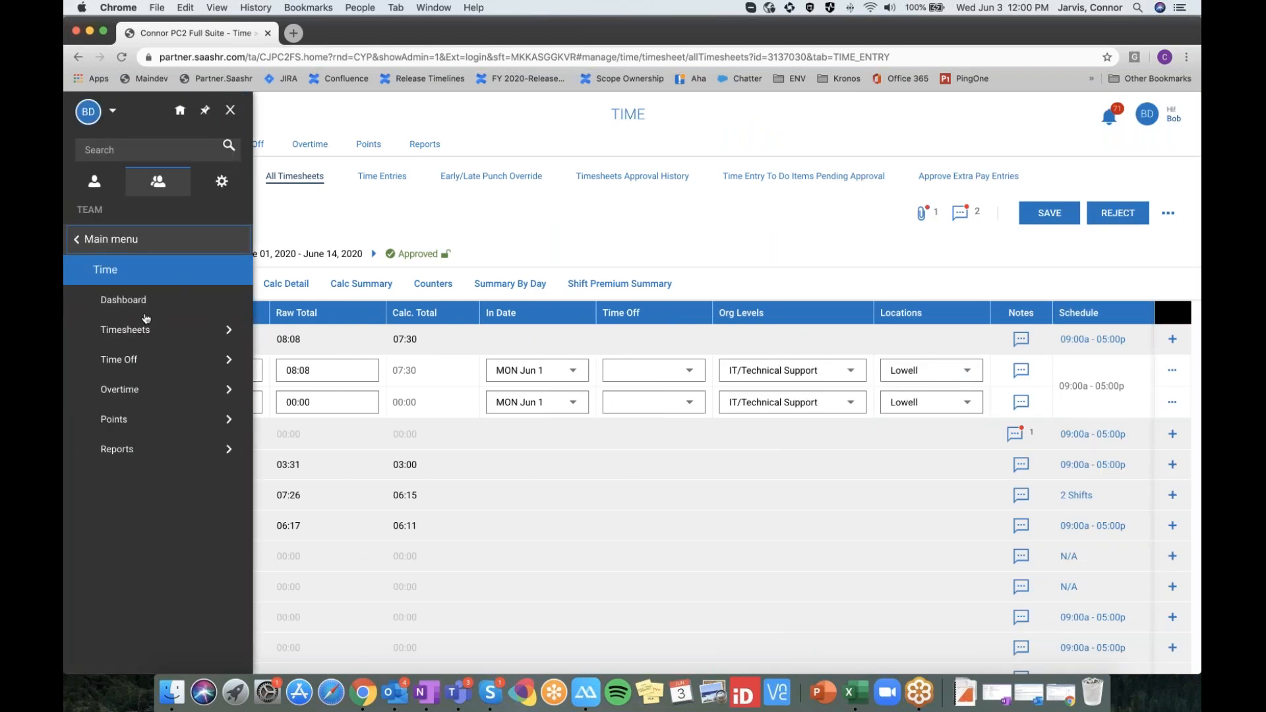
click(158, 227)
click(156, 240)
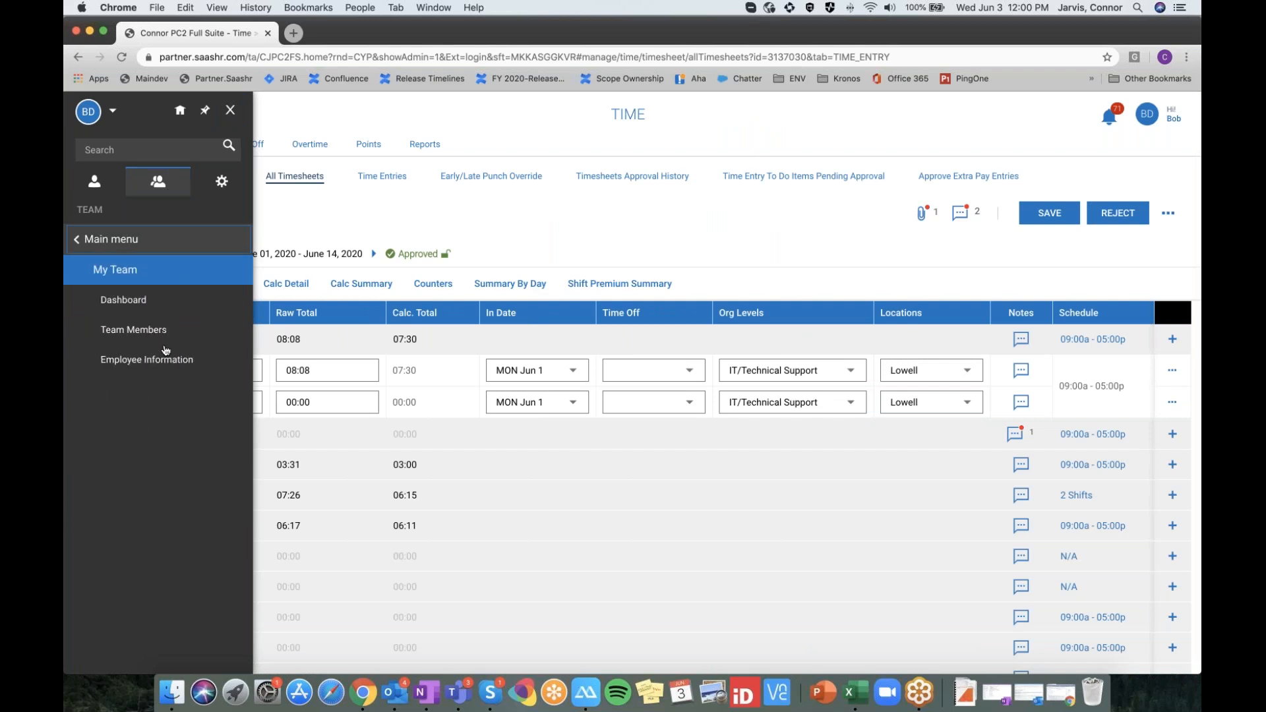
click(168, 359)
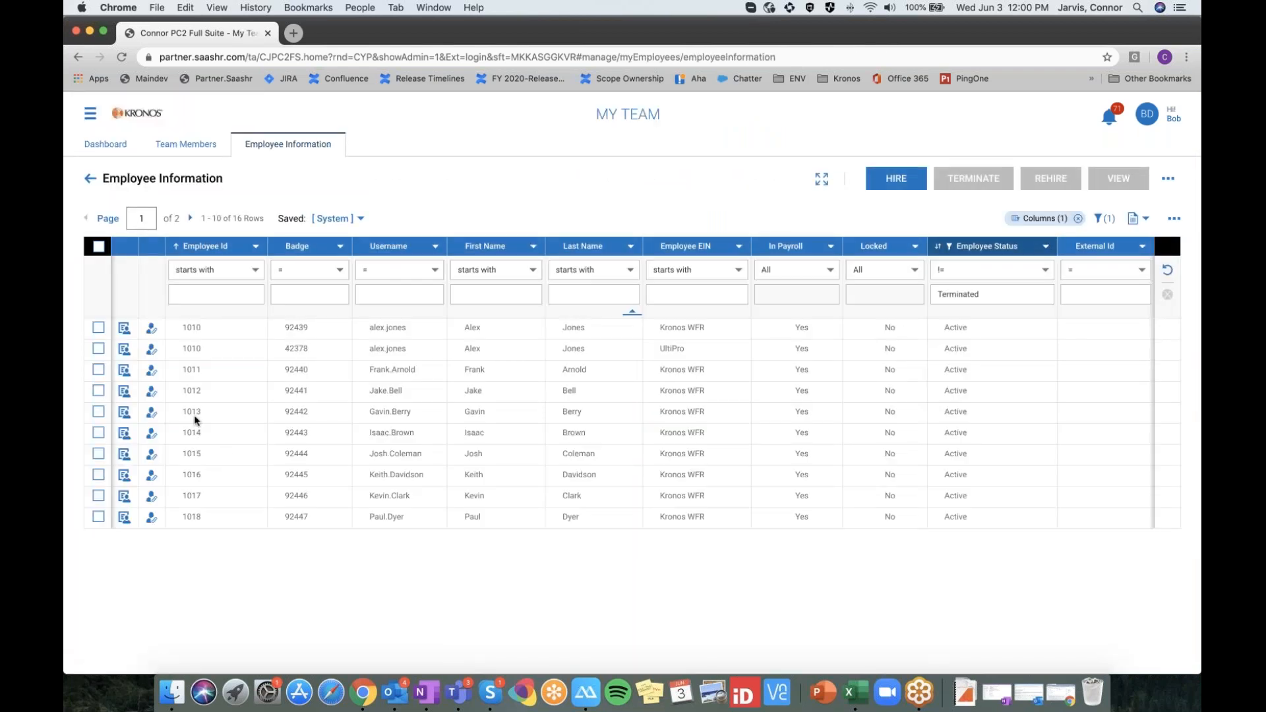
click(152, 432)
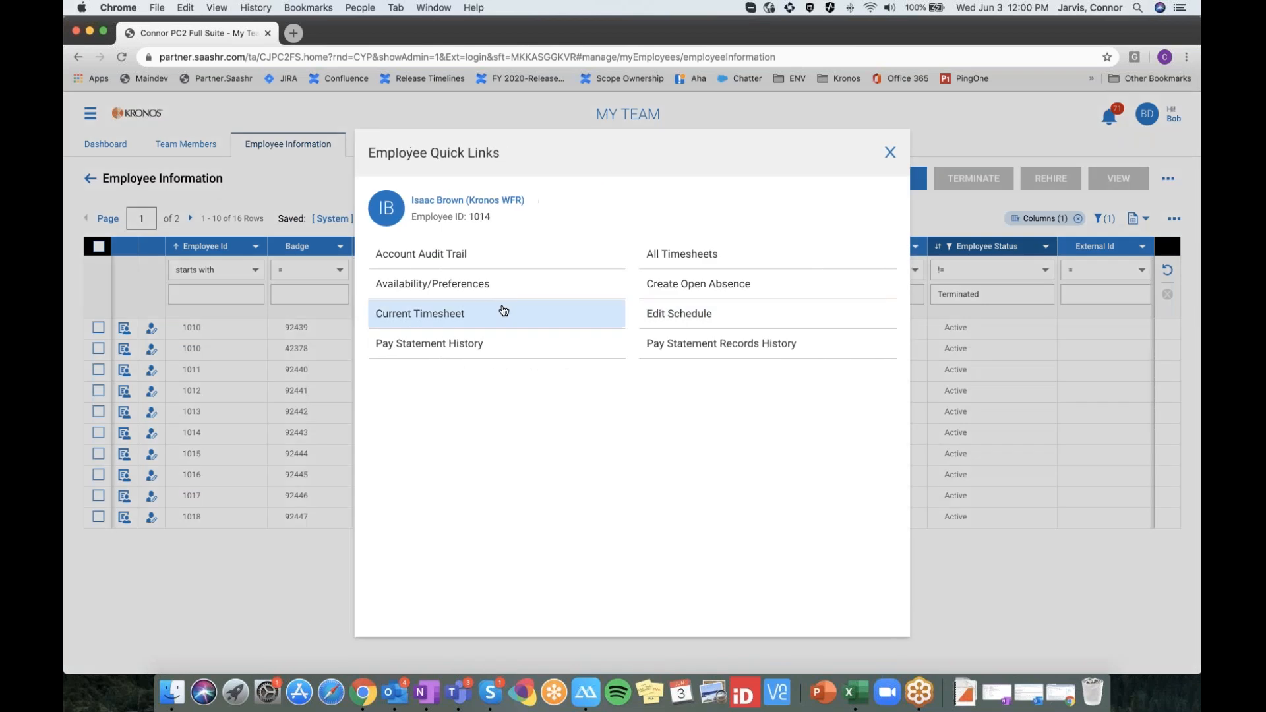
click(501, 310)
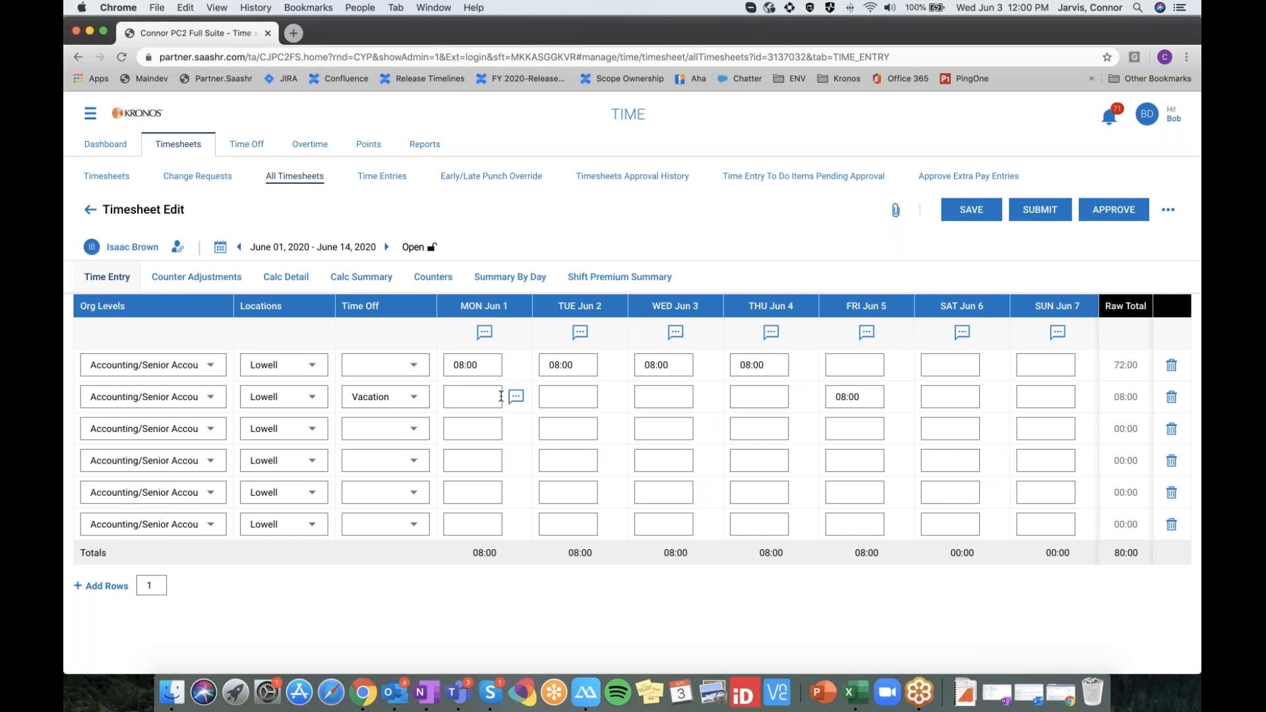
scroll(495, 364, right, 2)
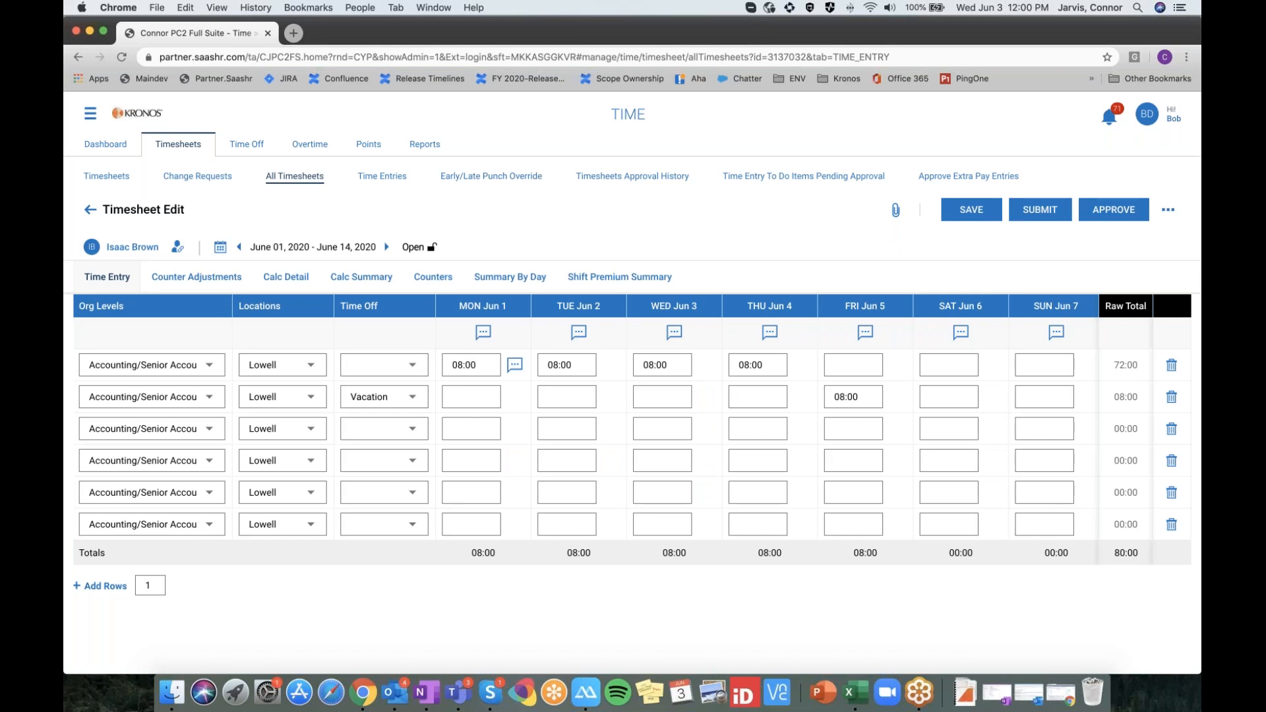
scroll(499, 369, left, 2)
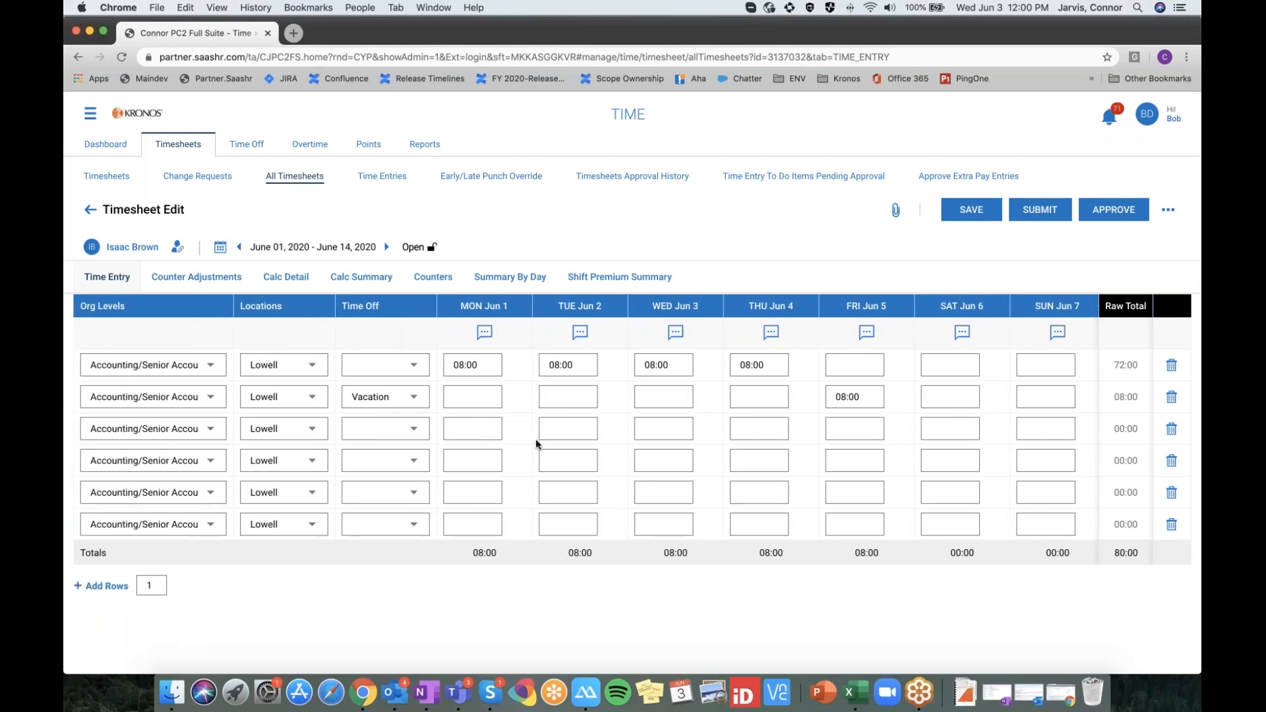
scroll(535, 438, right, 5)
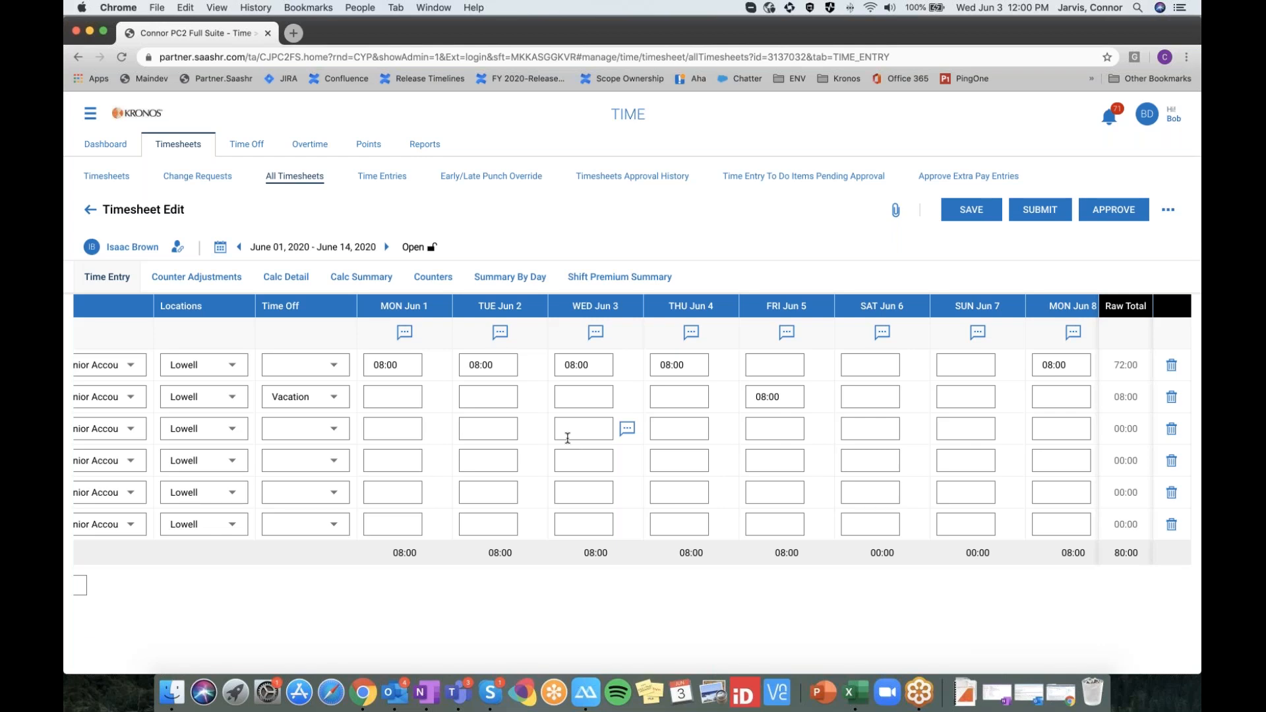
scroll(567, 438, left, 3)
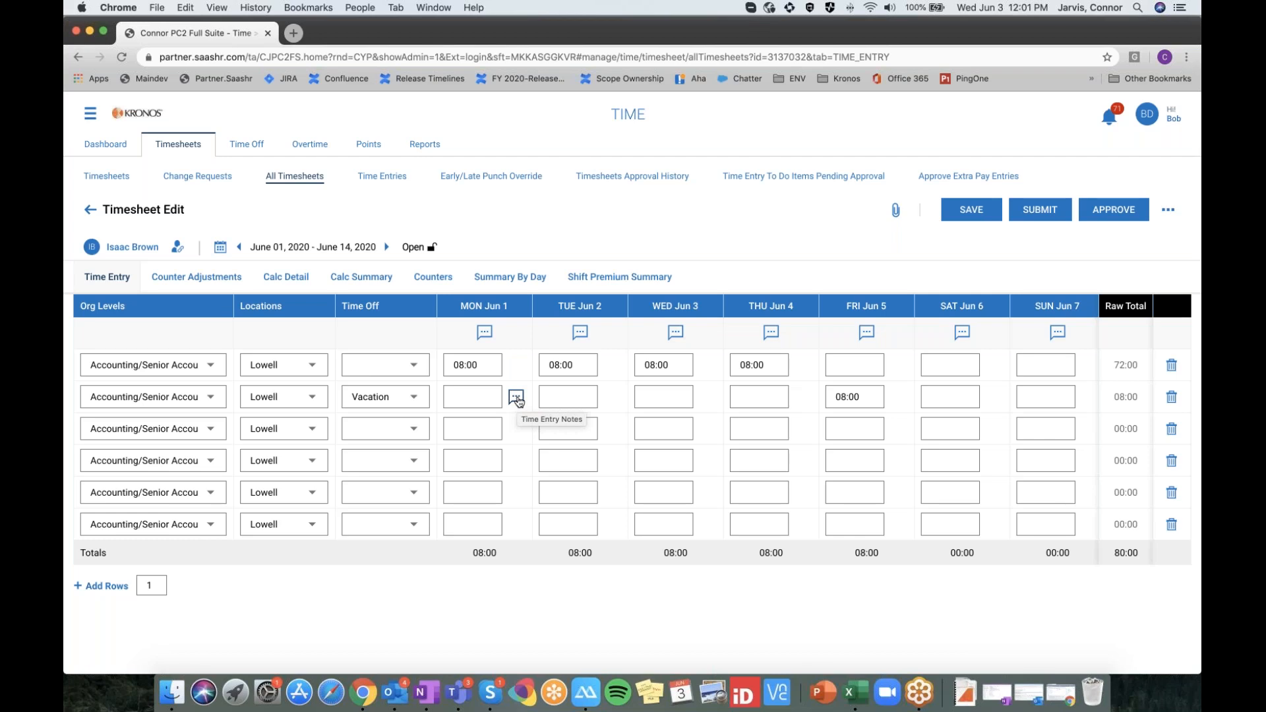
Discard an unsaved note on the Mon Jun 1 entry and reload the timesheet
click(516, 398)
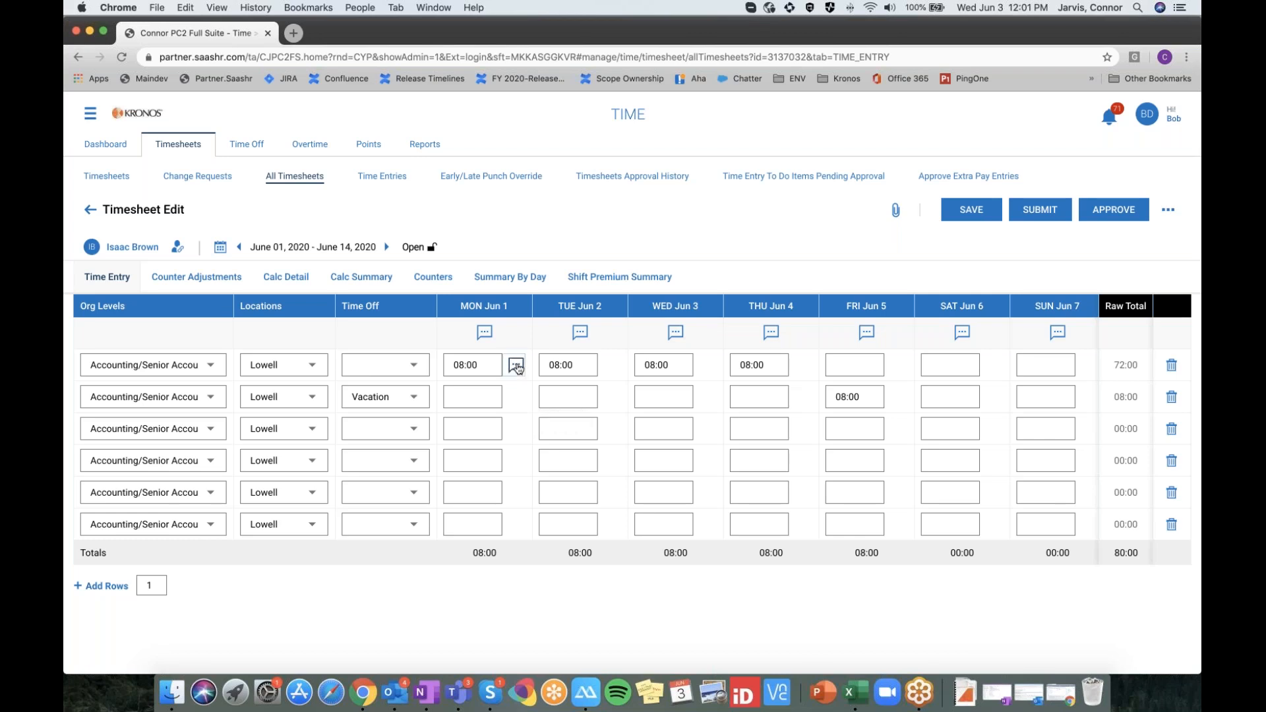
text(test)
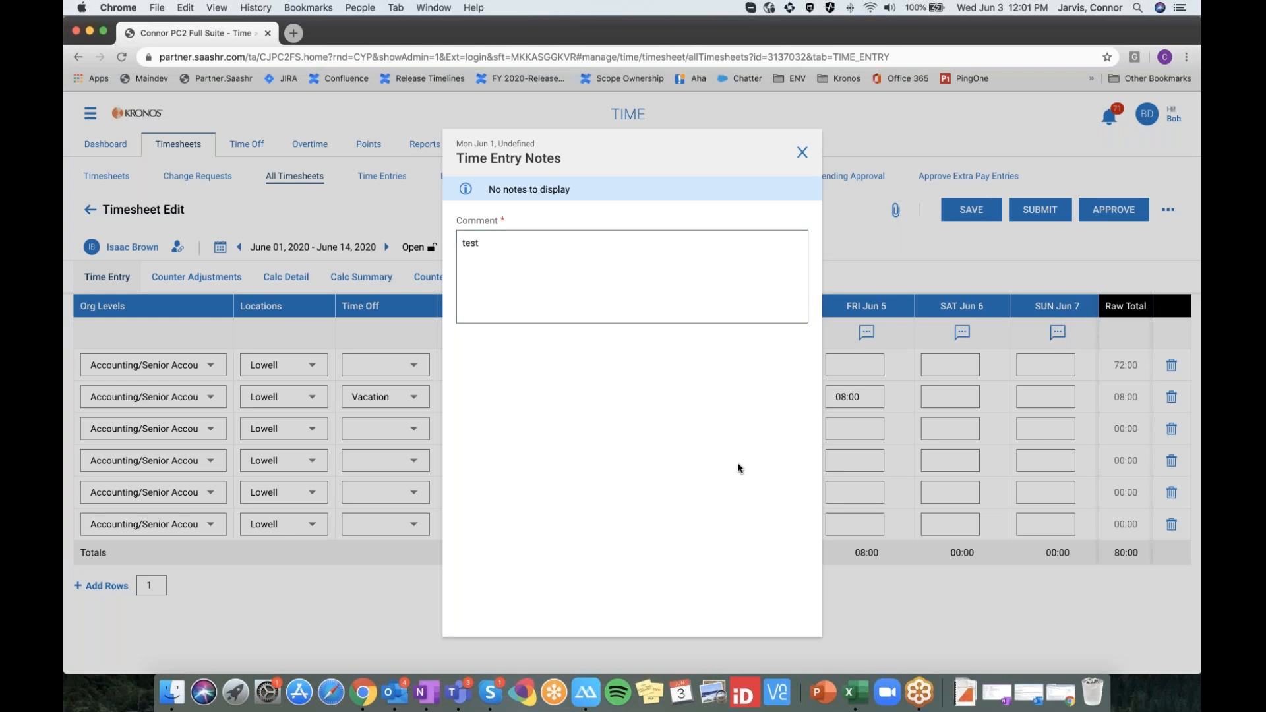
click(802, 153)
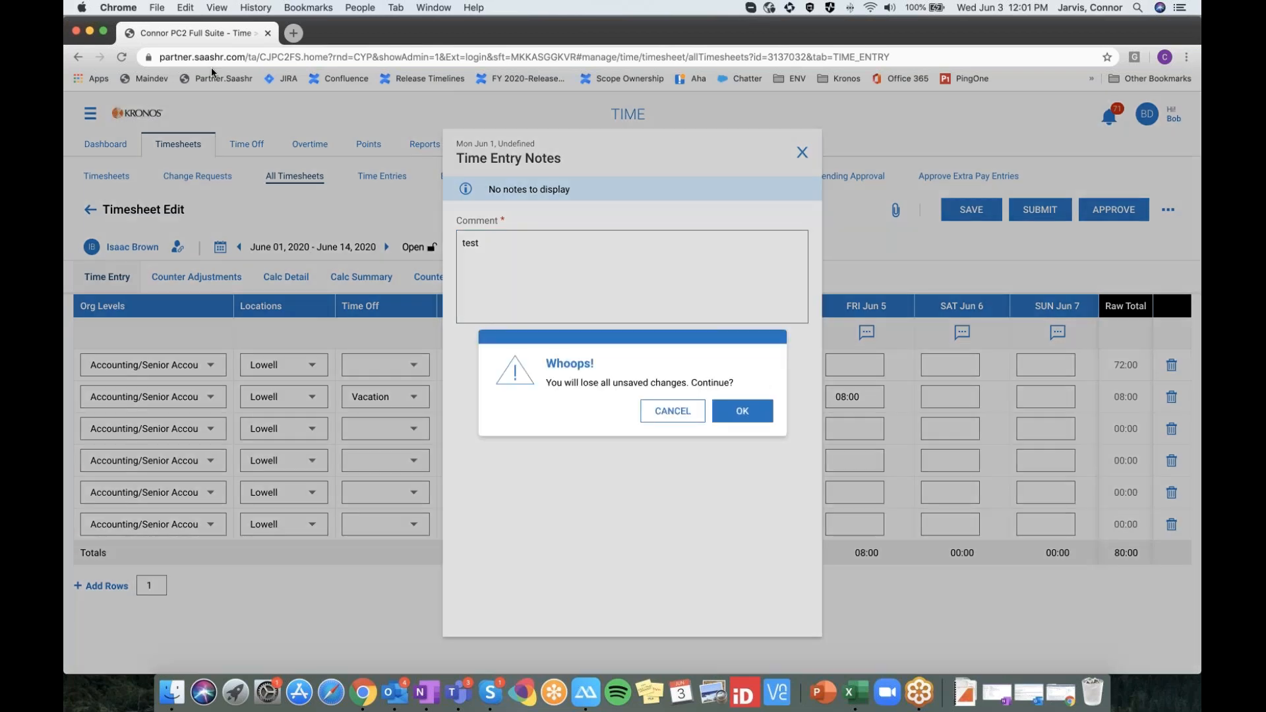
click(672, 411)
click(802, 153)
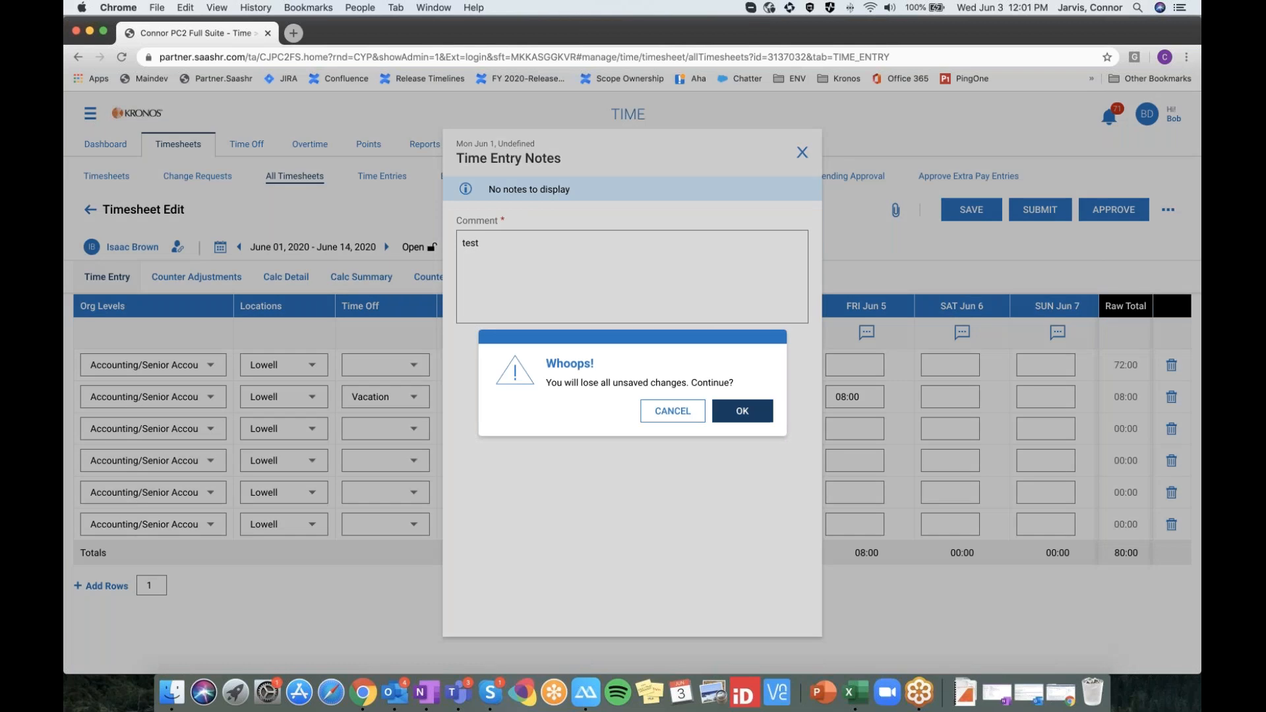
click(743, 411)
click(121, 57)
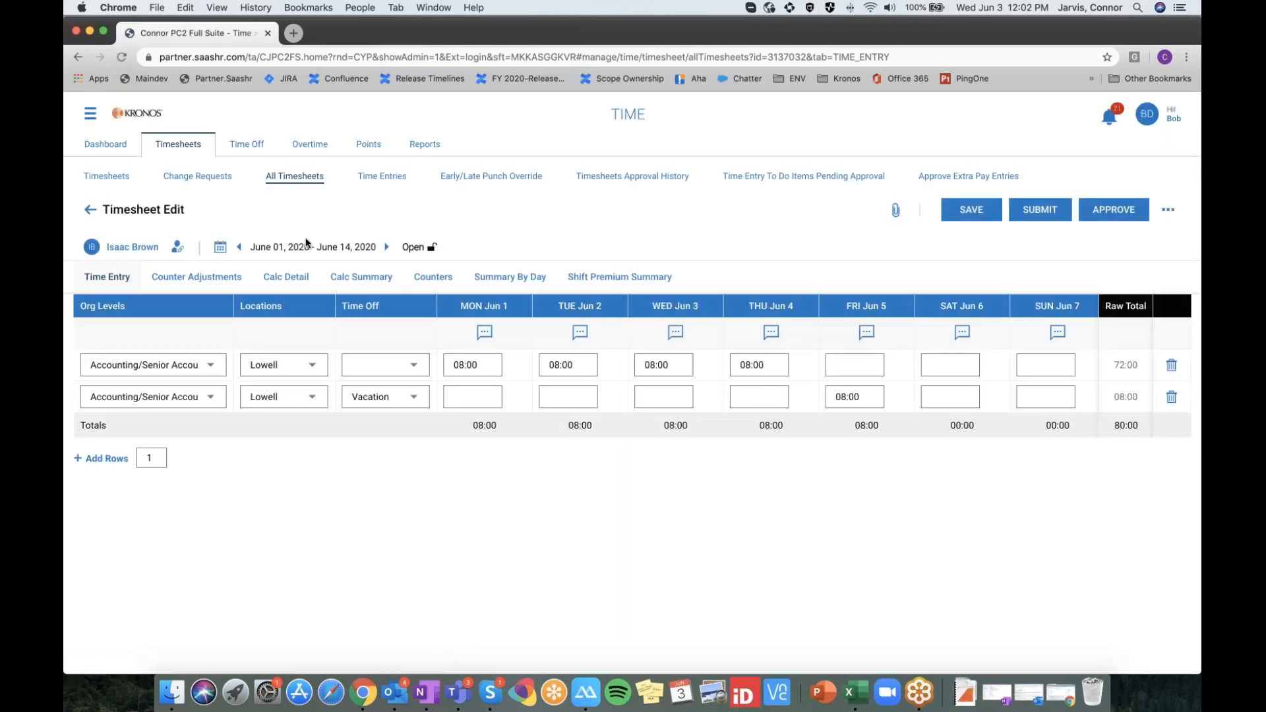
Save the note 'test' on the Mon Jun 1 08:00 time entry
click(518, 368)
click(802, 268)
click(518, 368)
text(test)
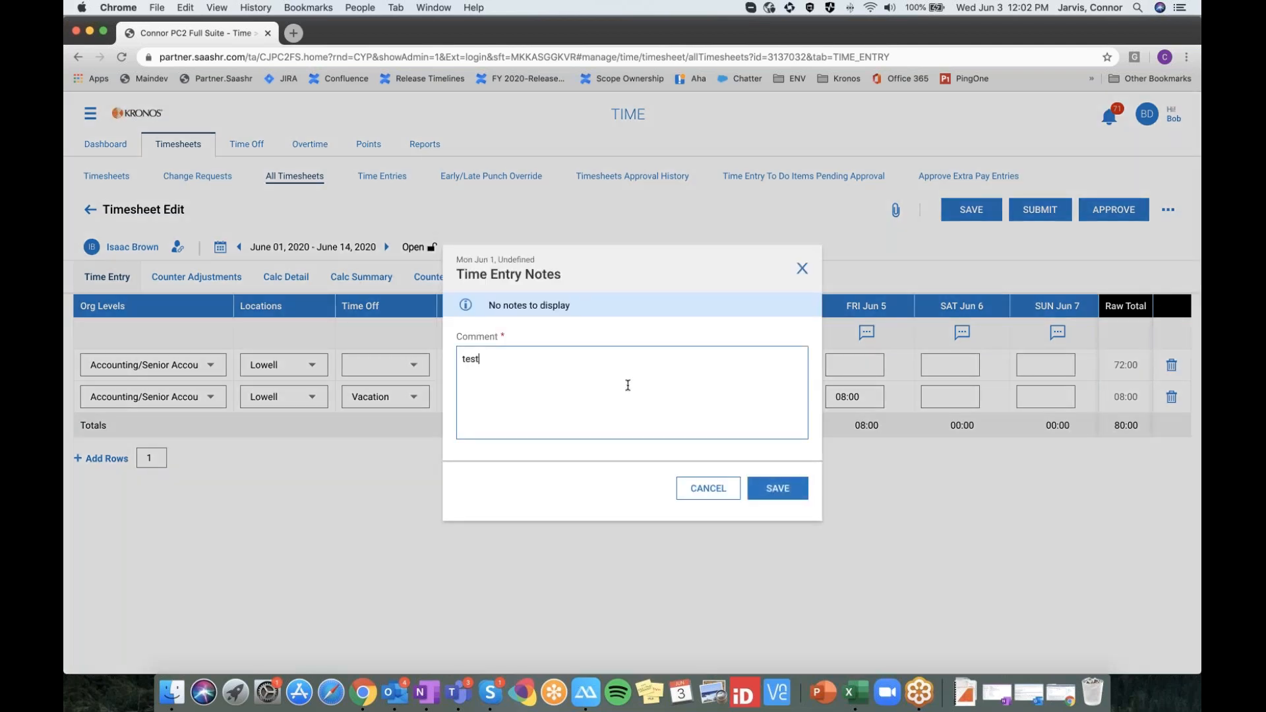
click(778, 488)
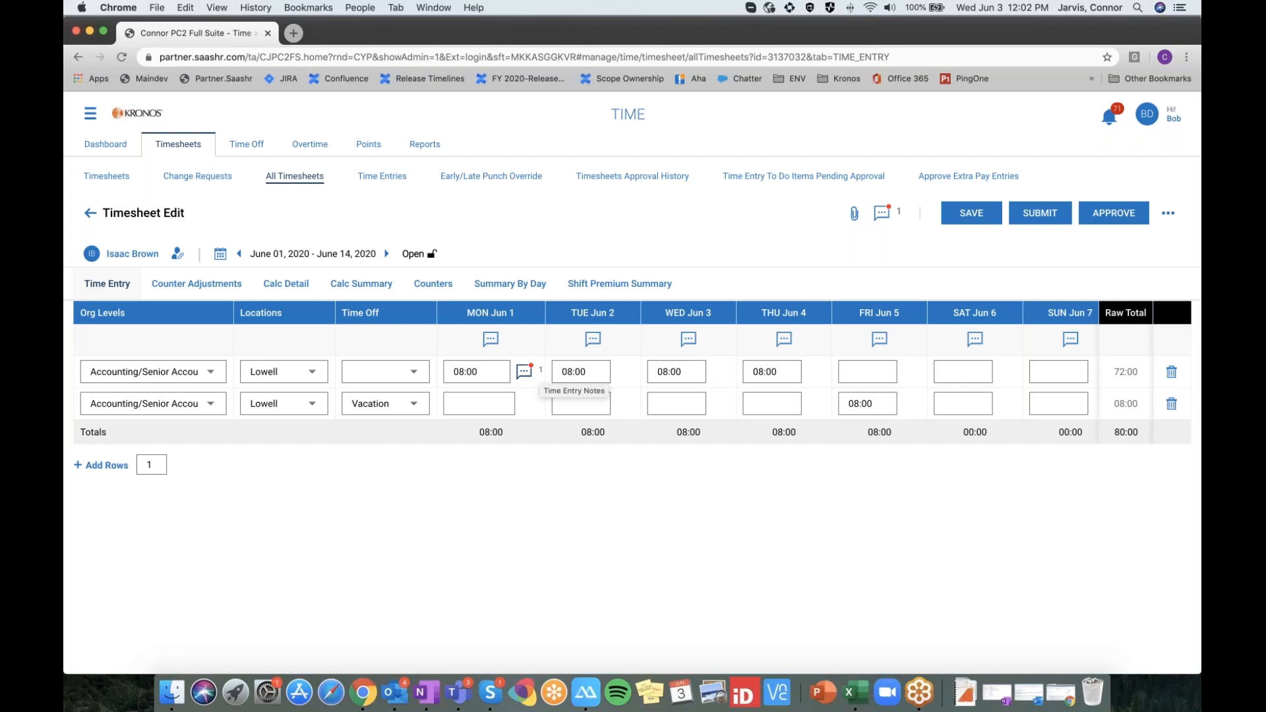
Save the daily note 'test daily' for MON Jun 1
click(491, 339)
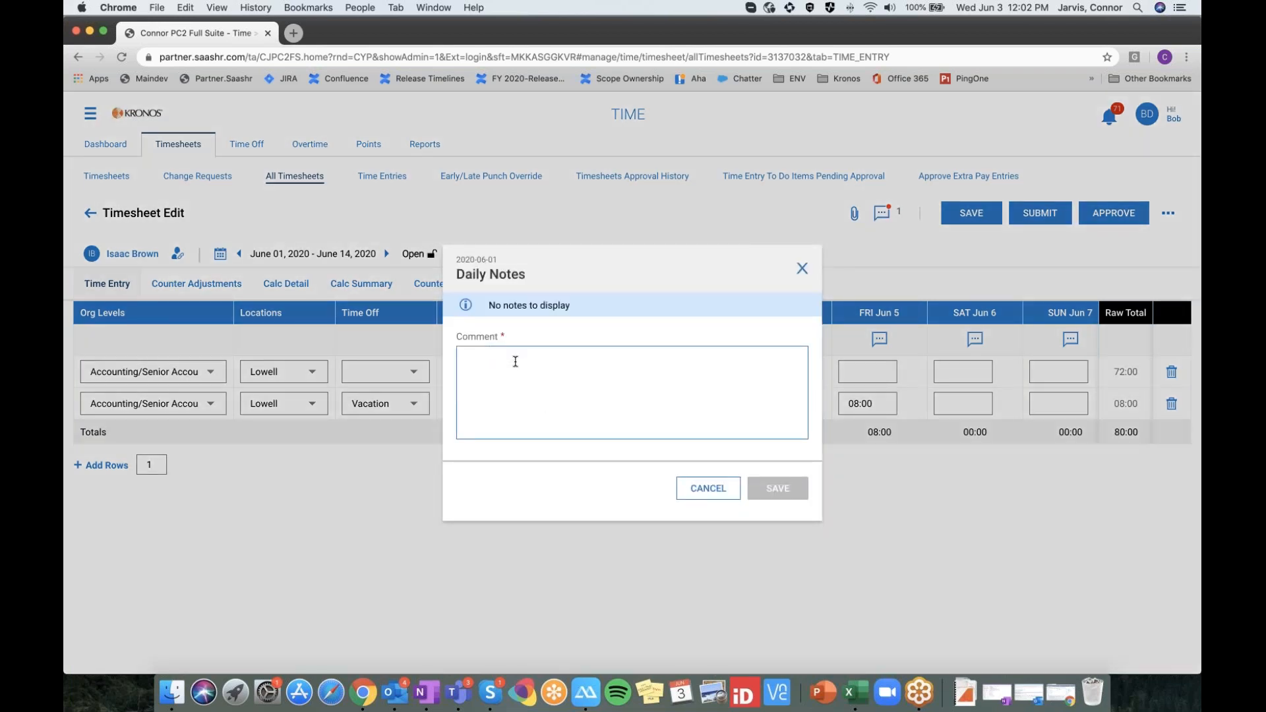
text(tes dai)
key(BackSpace)
key(BackSpace)
key(BackSpace)
text(t daily)
click(787, 489)
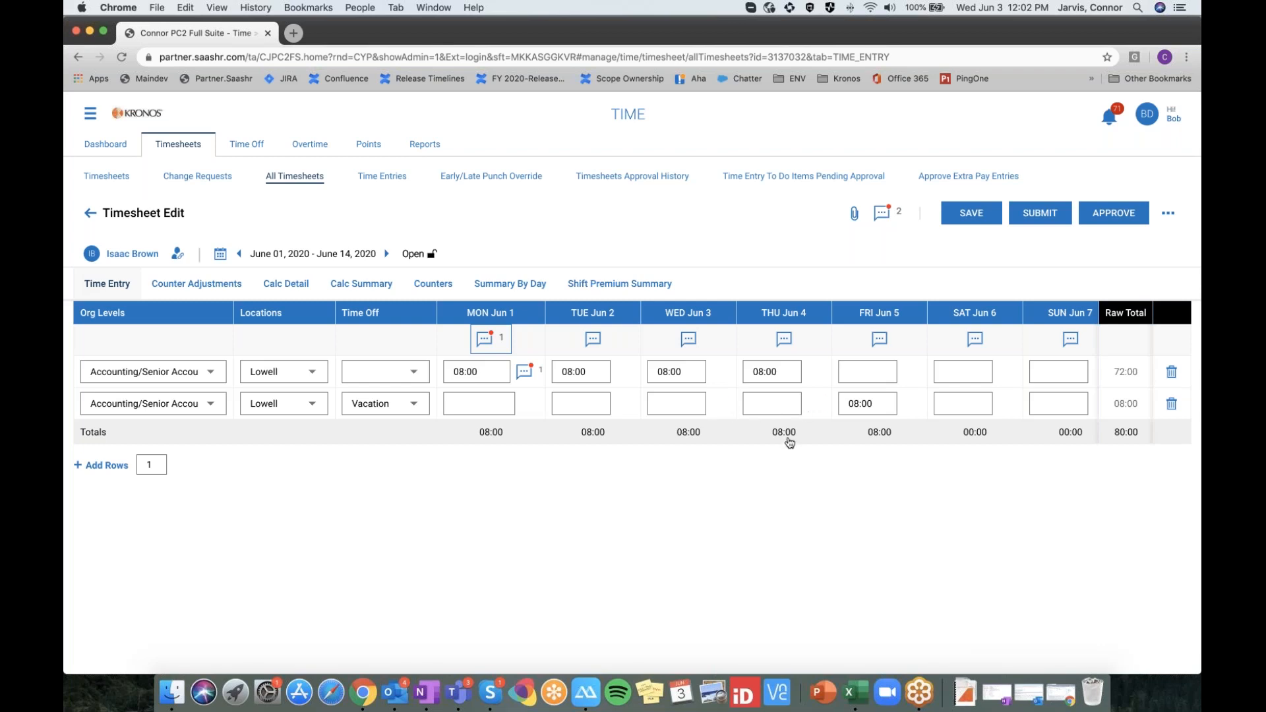
Set the Add Rows count to 5 and add five blank rows to the grid
scroll(785, 441, right, 3)
scroll(779, 445, right, 6)
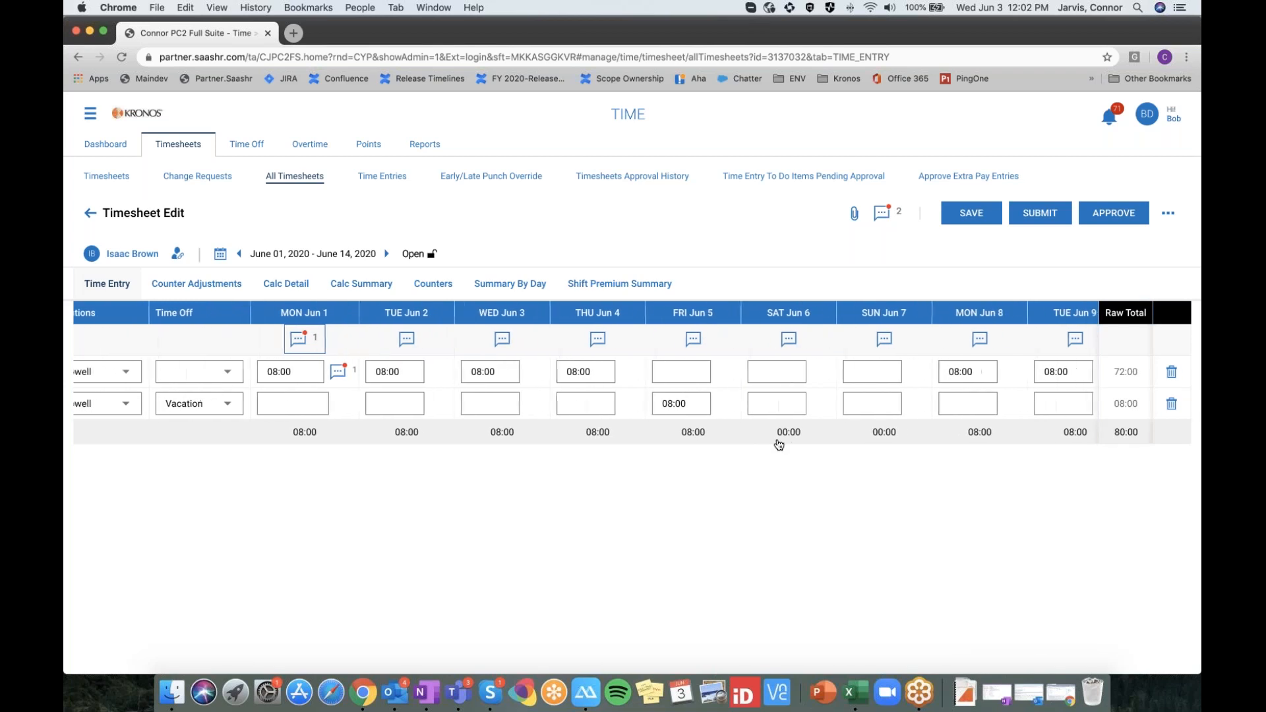
scroll(770, 442, left, 8)
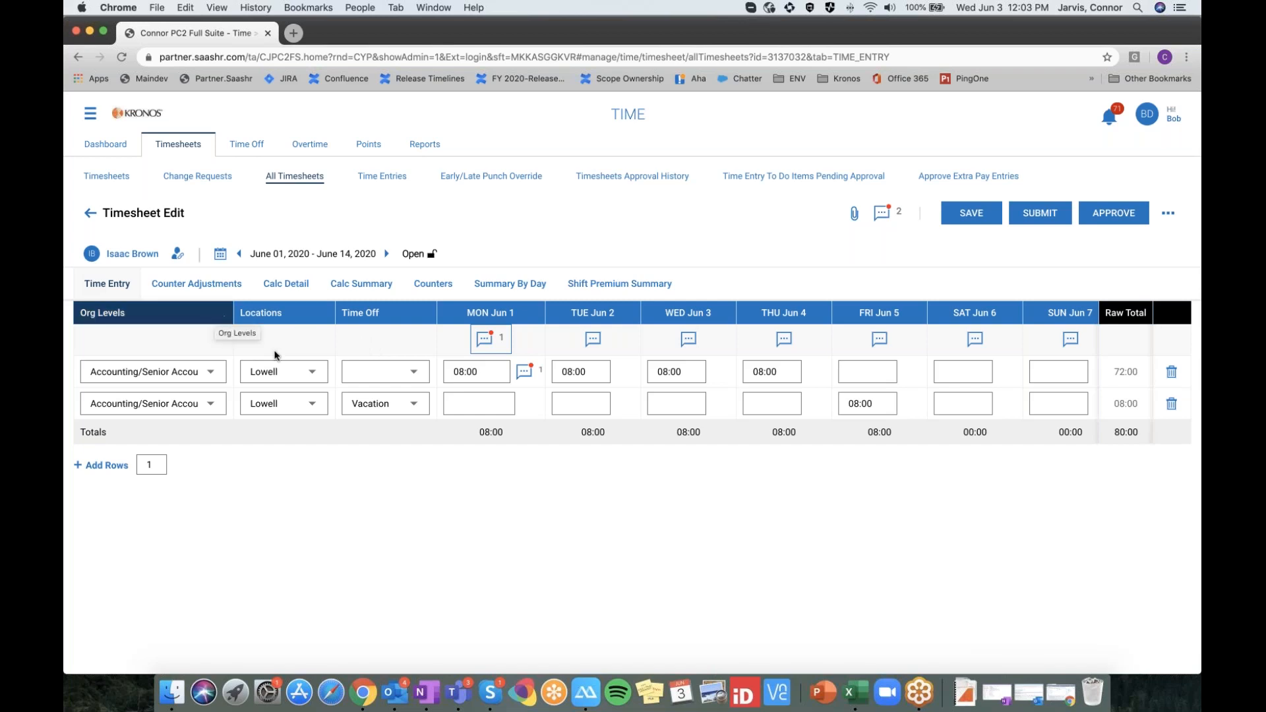
scroll(406, 387, right, 1)
scroll(387, 384, left, 1)
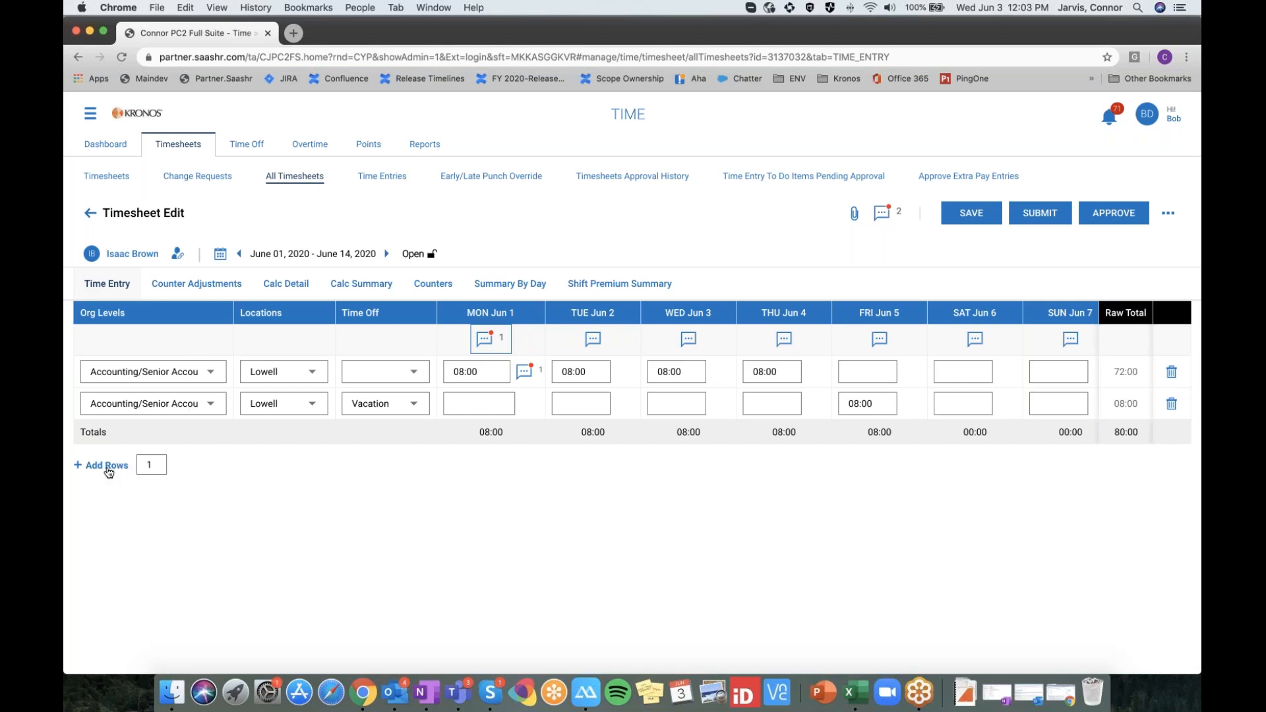
double_click(155, 464)
text(5)
click(106, 465)
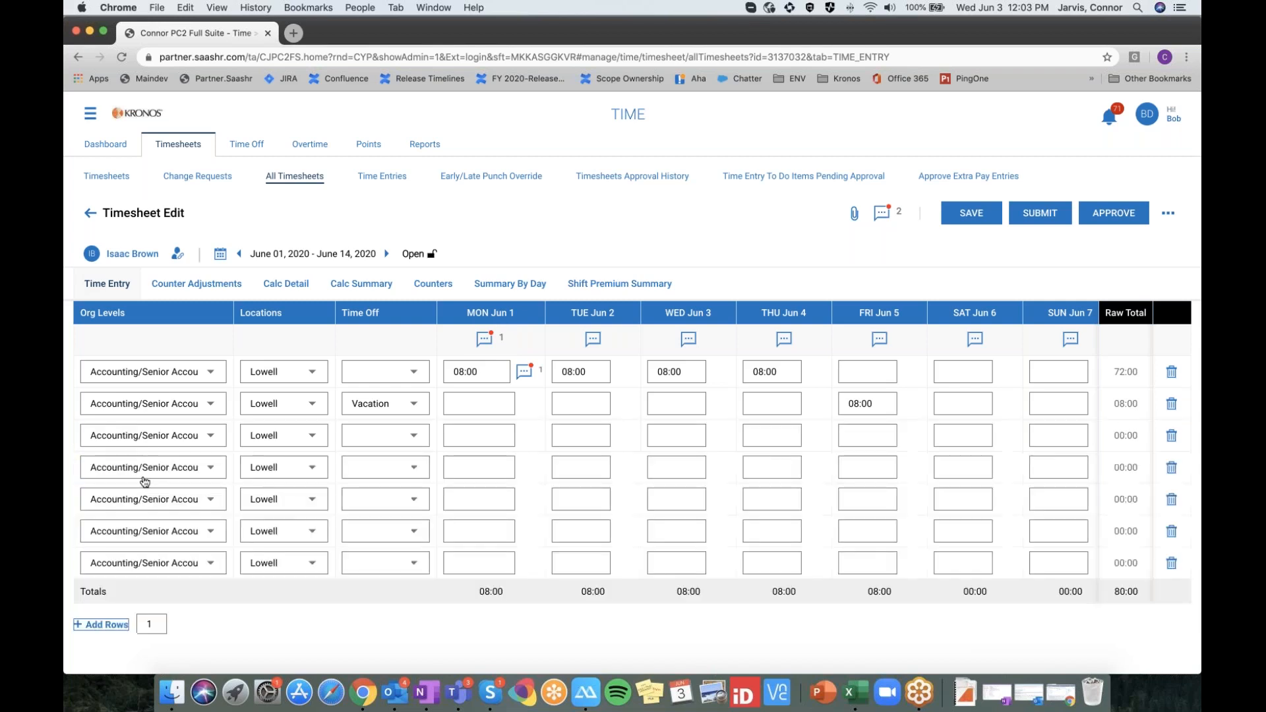
Open ApowerMirror's phone connection window over the timesheet
scroll(401, 500, down, 1)
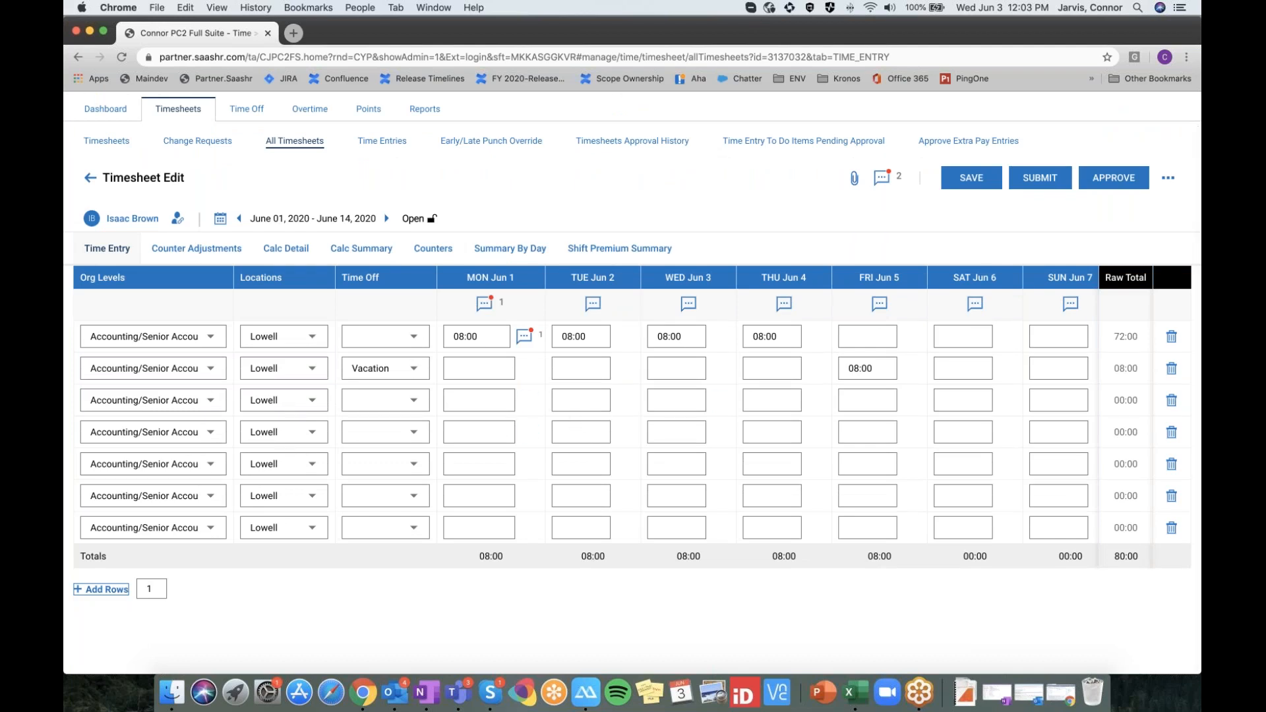
scroll(294, 459, up, 1)
click(665, 240)
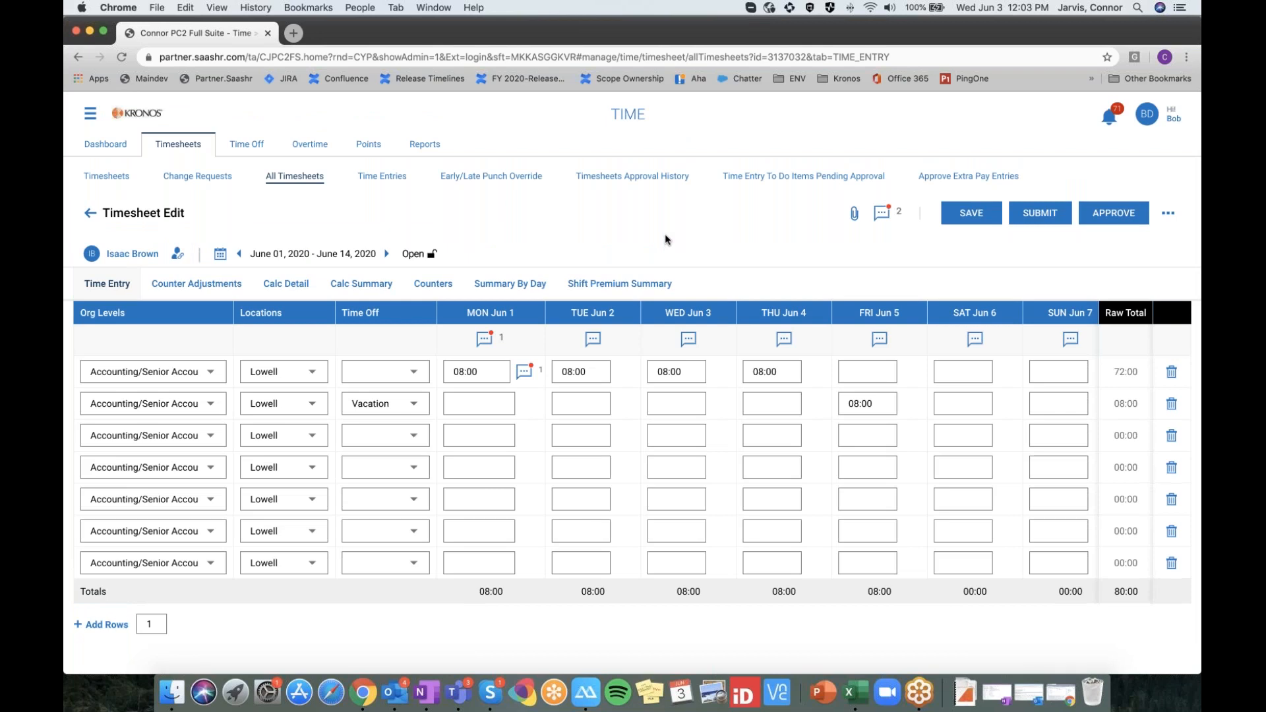
click(586, 691)
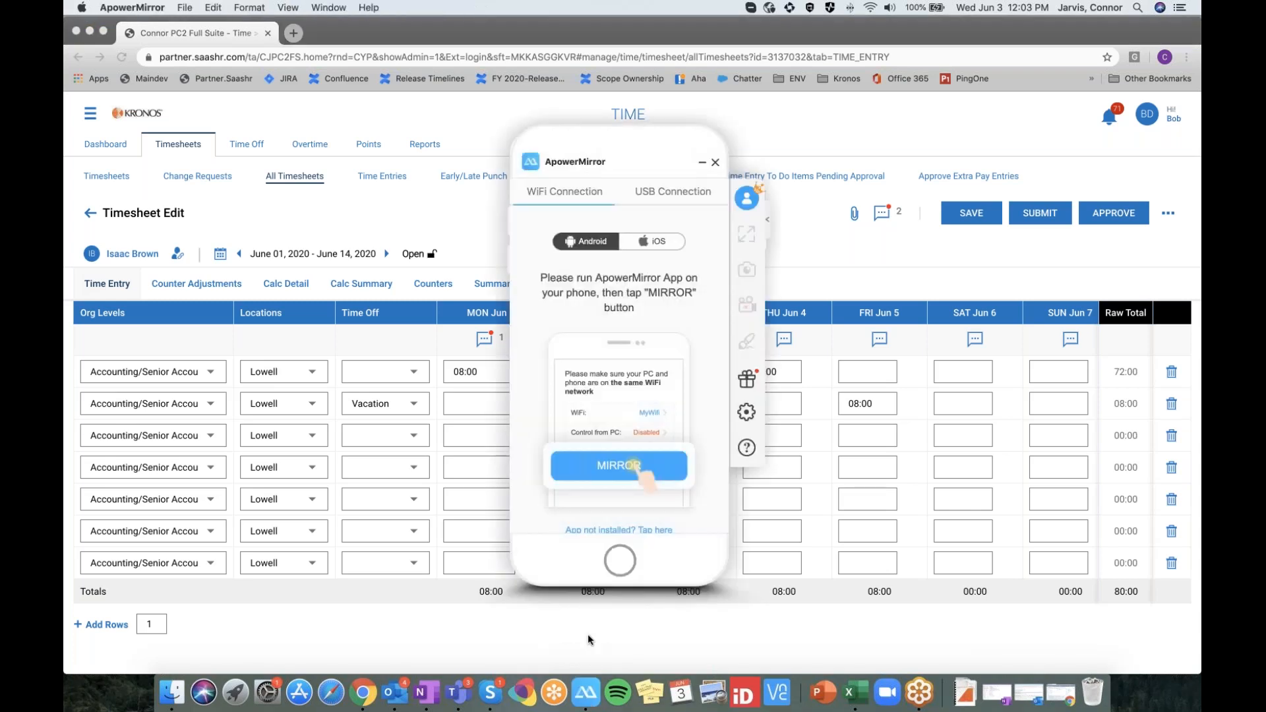
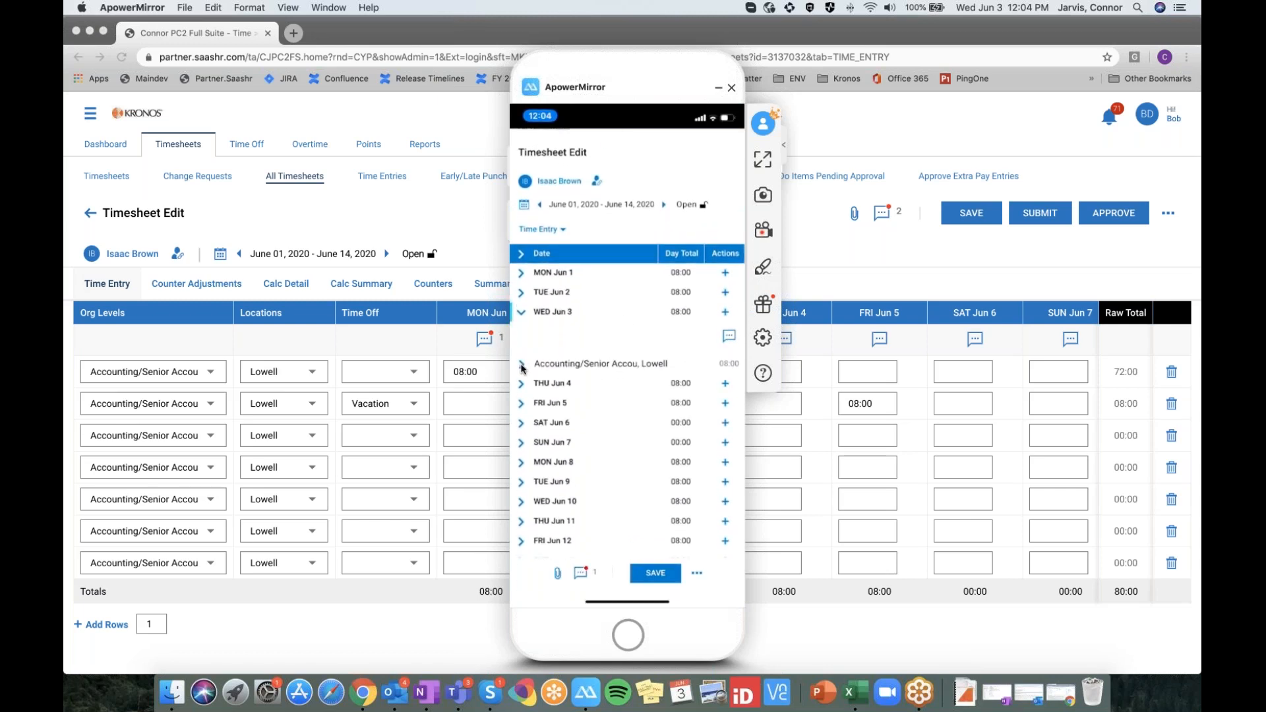
Check the Wed Jun 3 Lowell entry, then collapse Fri Jun 5's Vacation entry and day row
click(523, 366)
drag(623, 74, 533, 72)
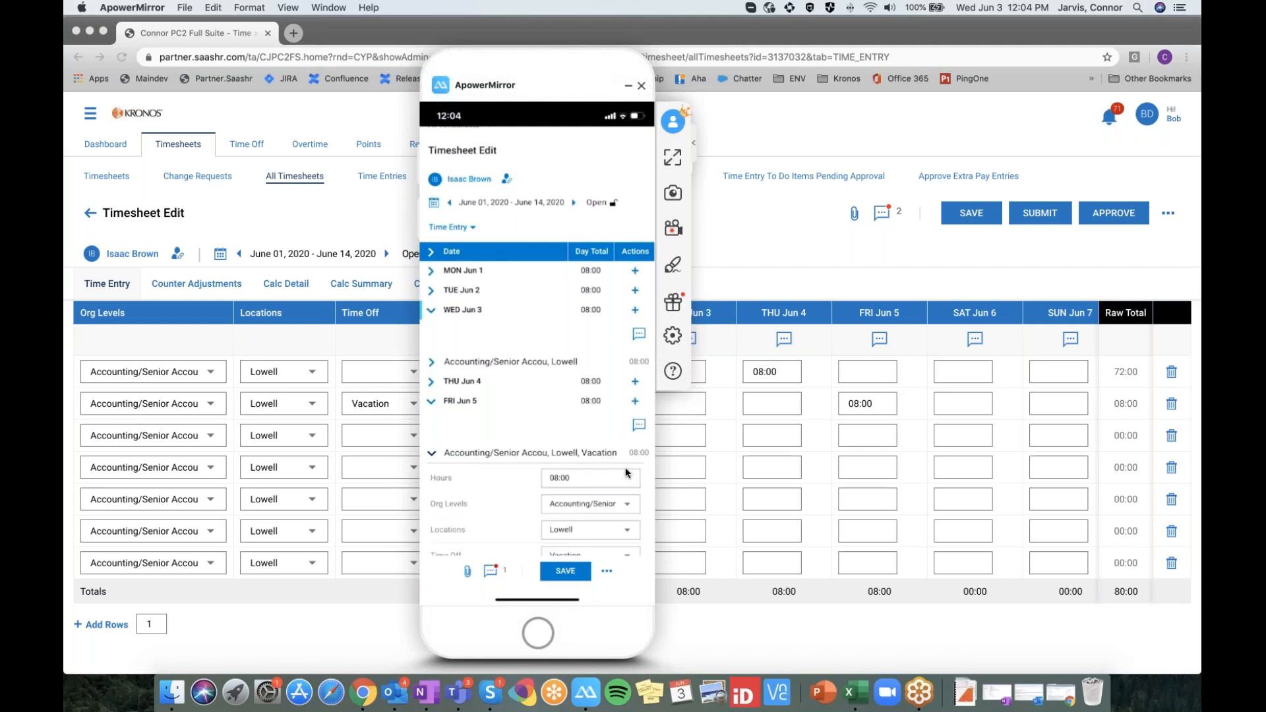
scroll(626, 475, down, 3)
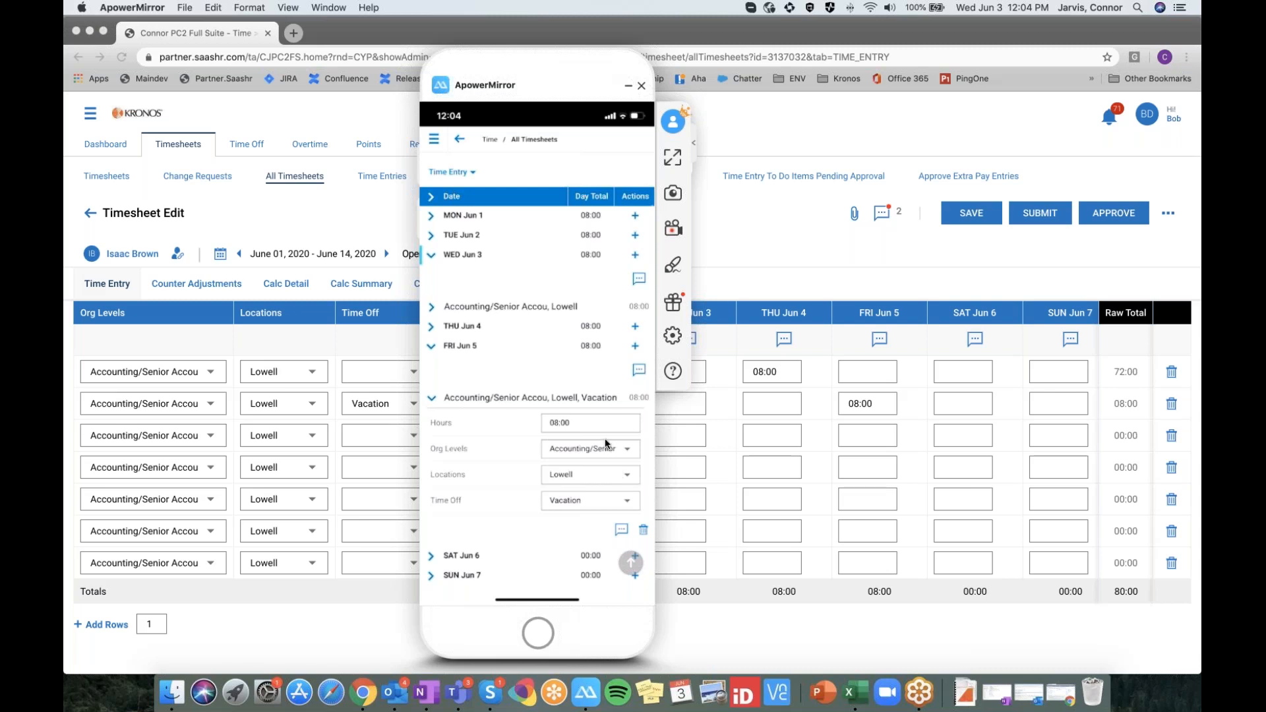
click(433, 399)
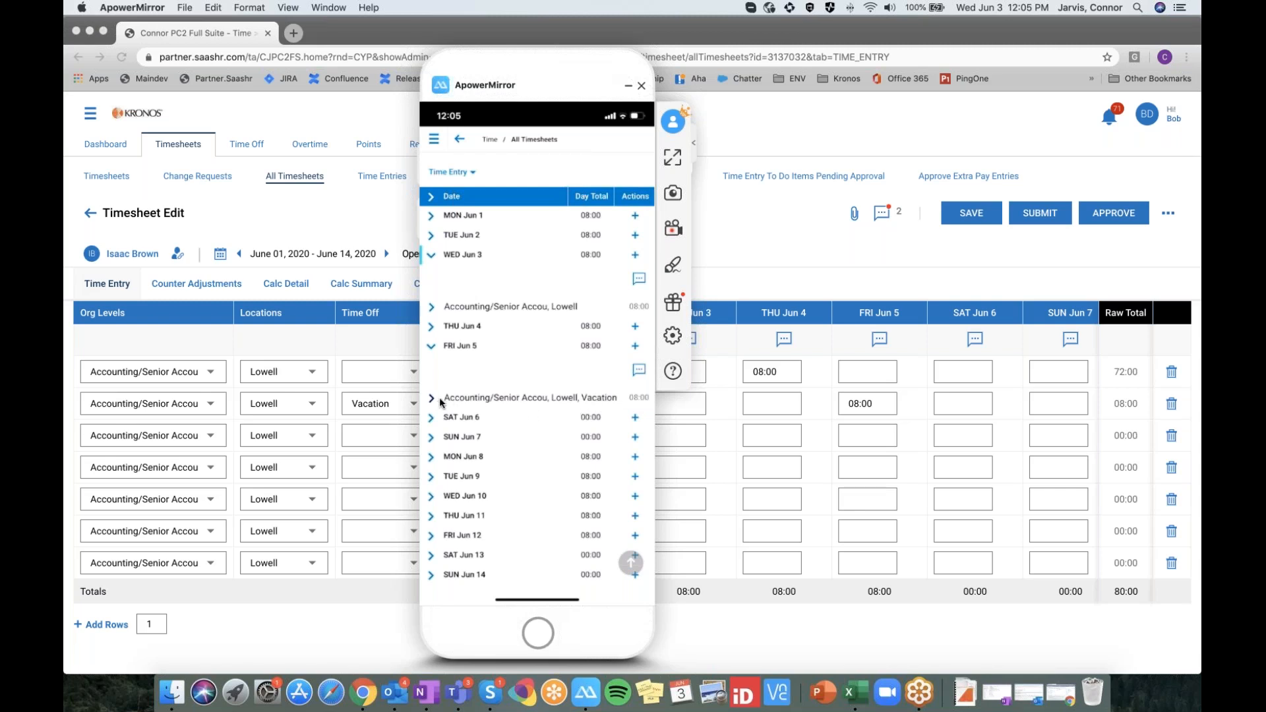
click(627, 377)
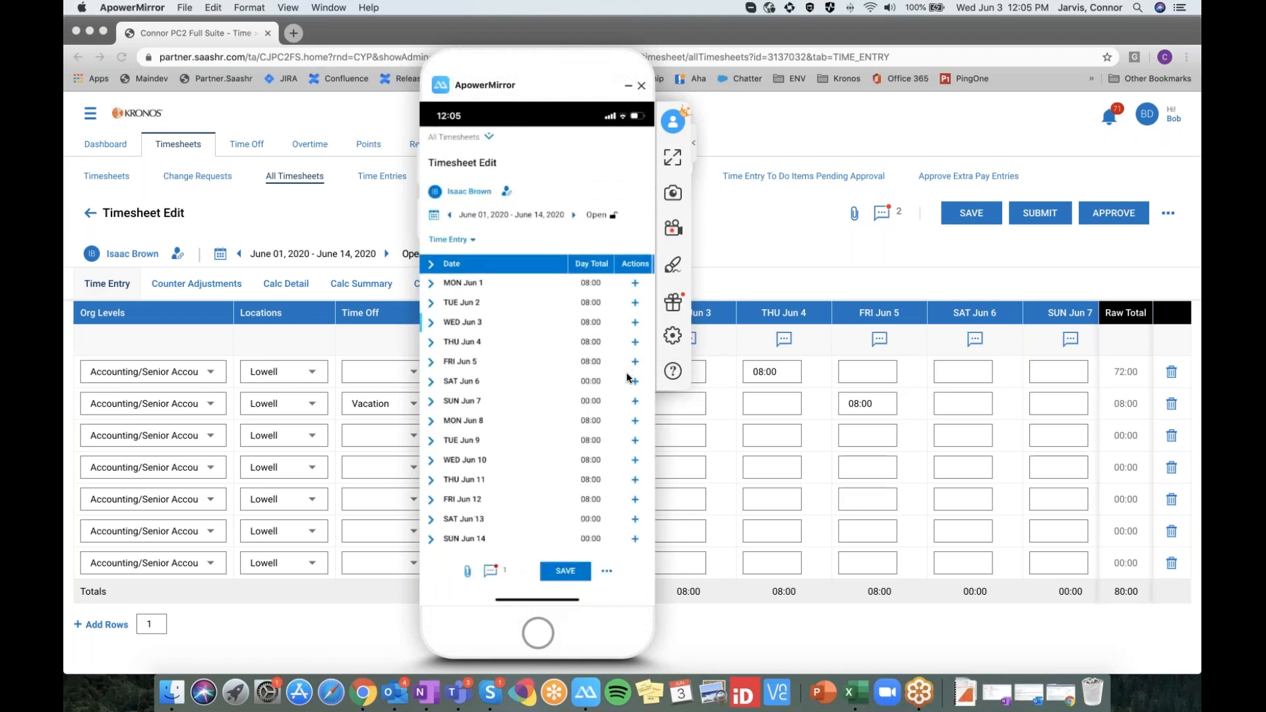
Add a 2:00 entry to Fri Jun 5, then view the Indianapolis entry details
click(627, 377)
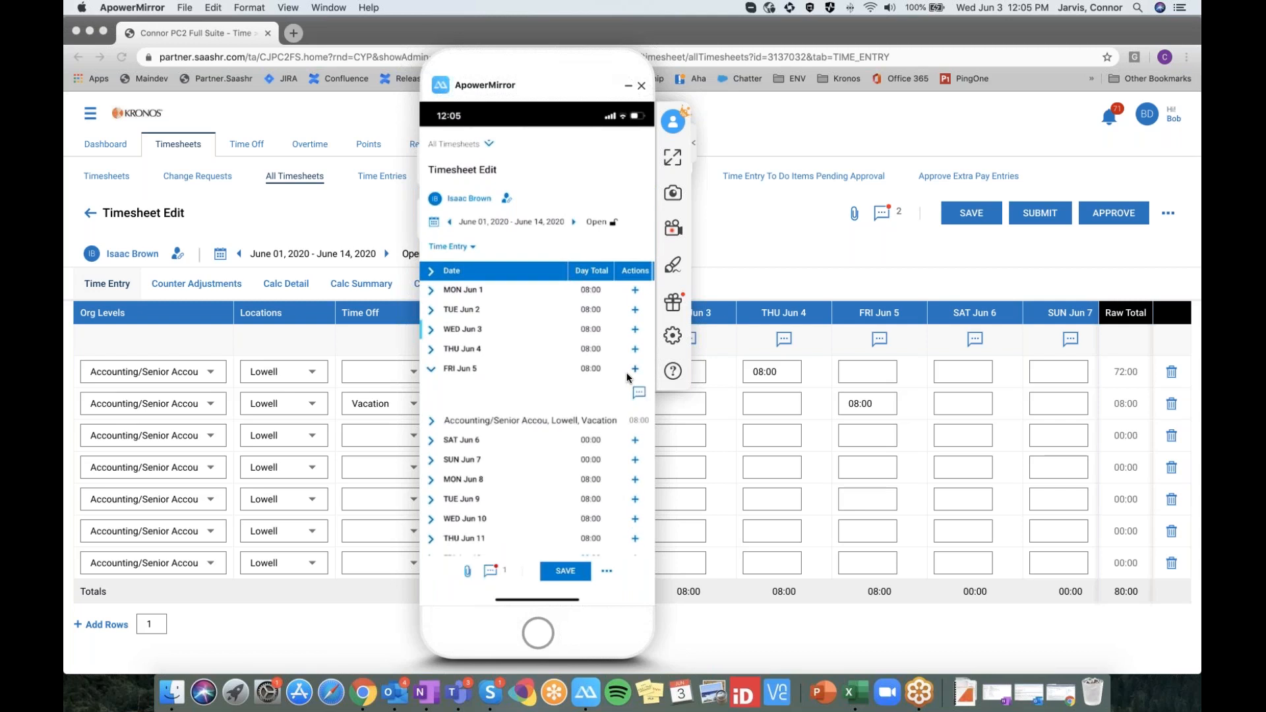
click(627, 377)
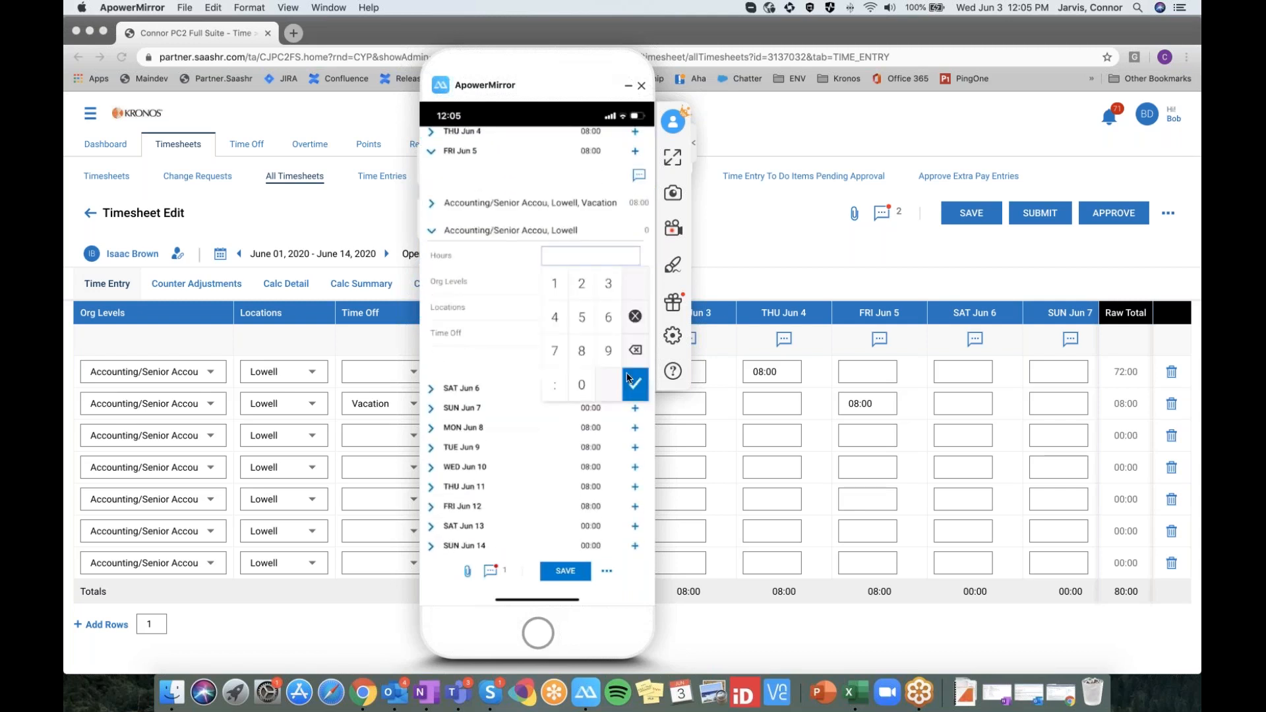
text(2:00)
click(627, 378)
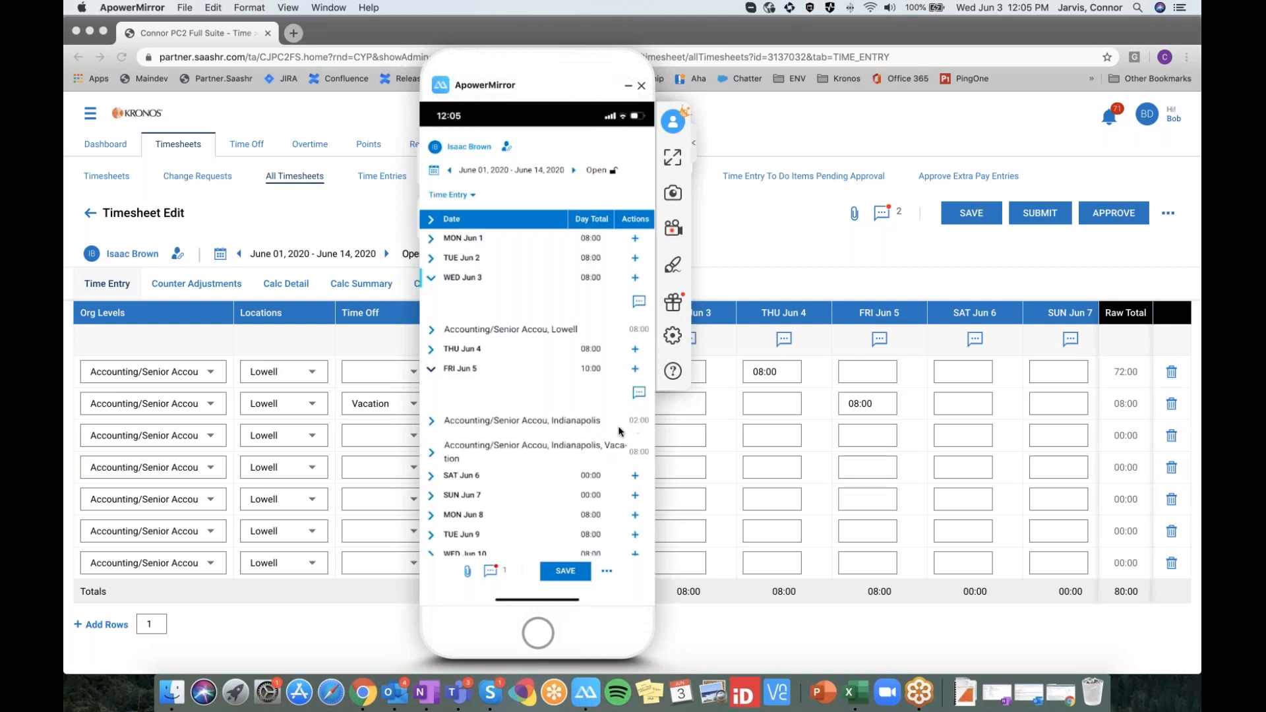
click(475, 422)
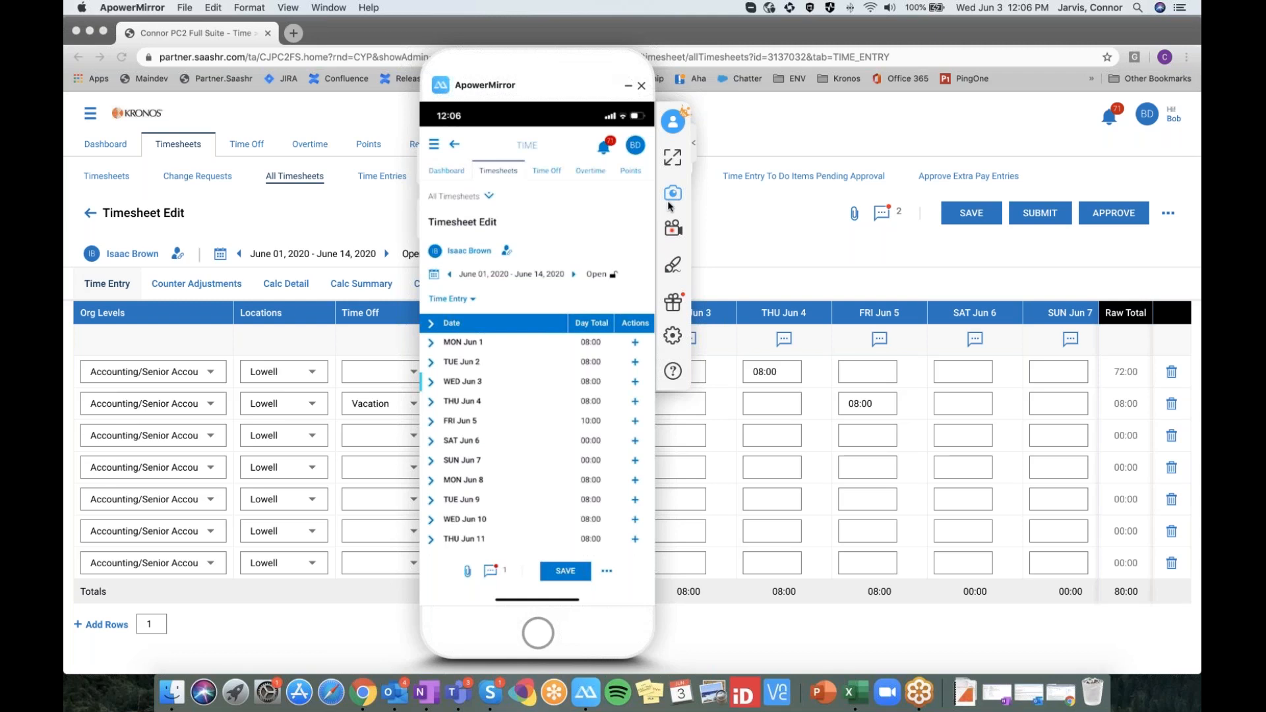
click(779, 32)
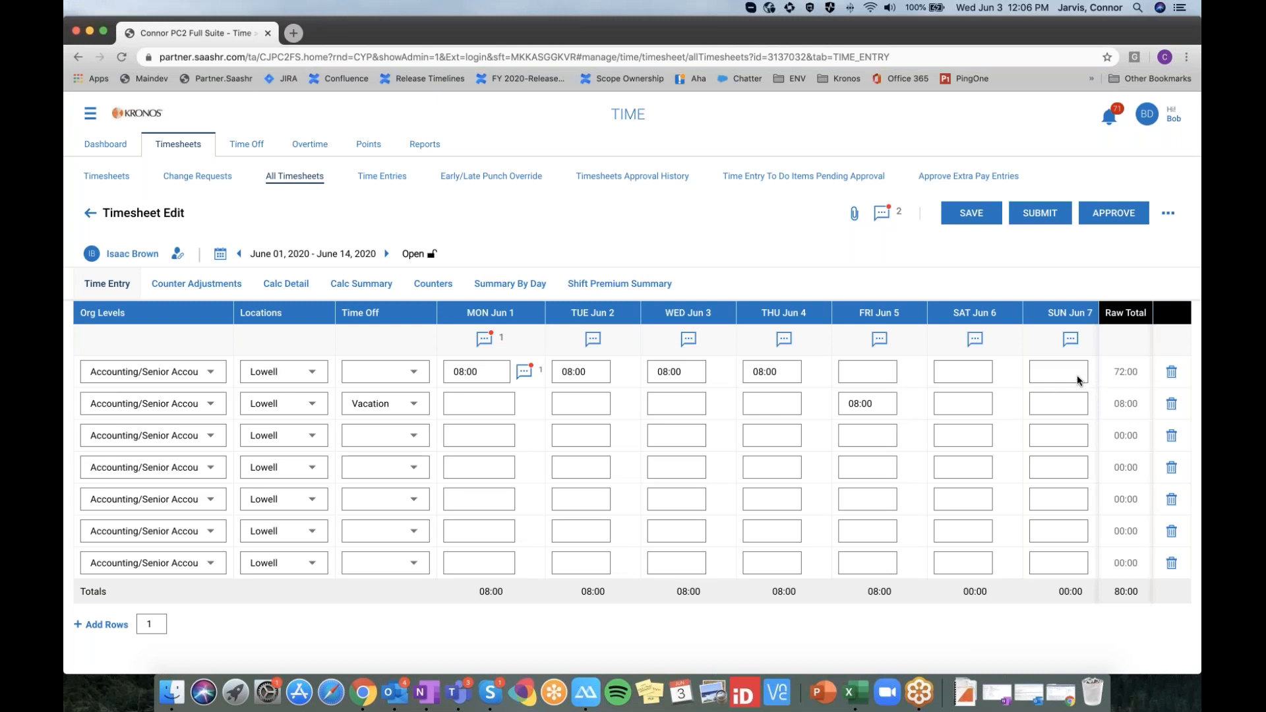
scroll(742, 370, down, 1)
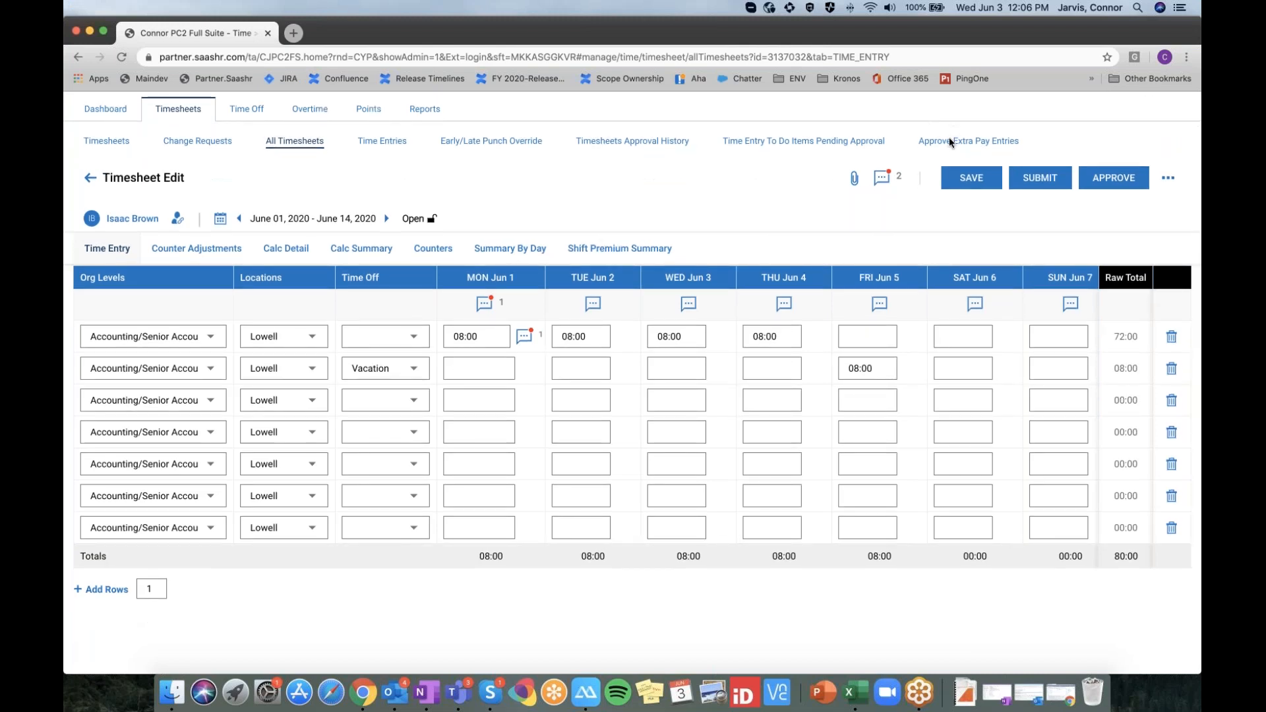
click(280, 170)
scroll(280, 170, up, 1)
scroll(119, 136, up, 1)
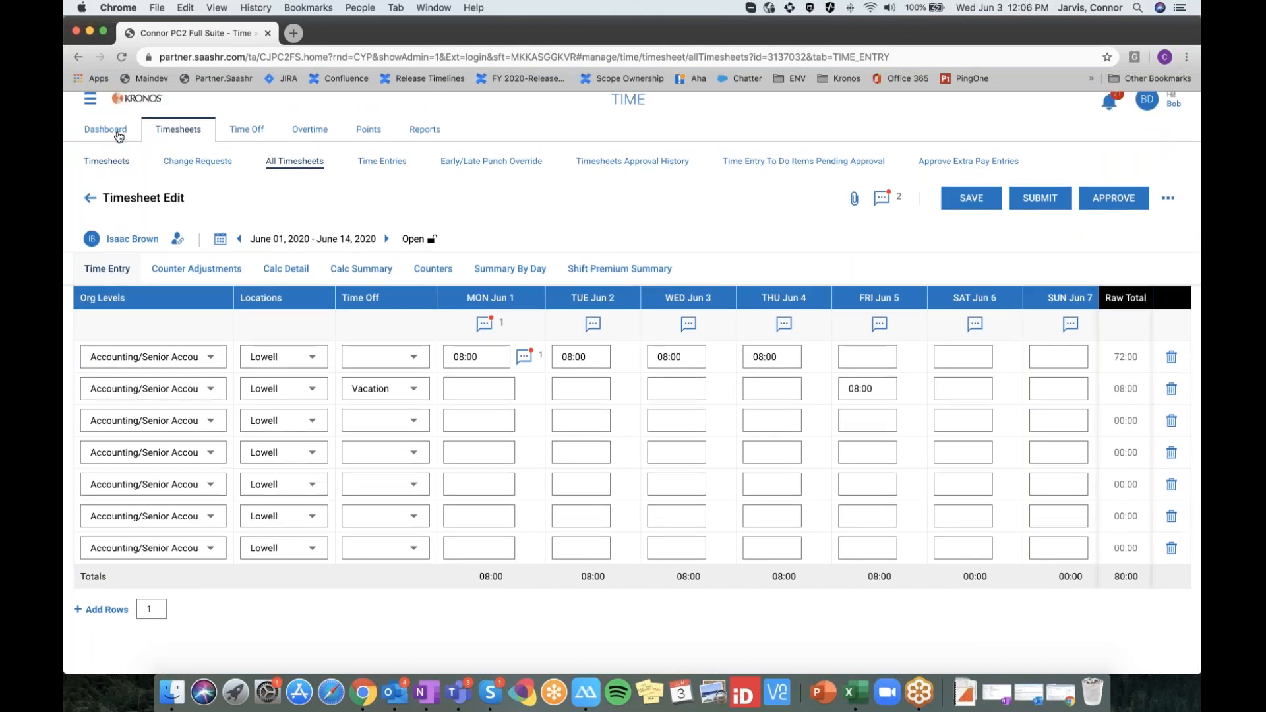
click(89, 114)
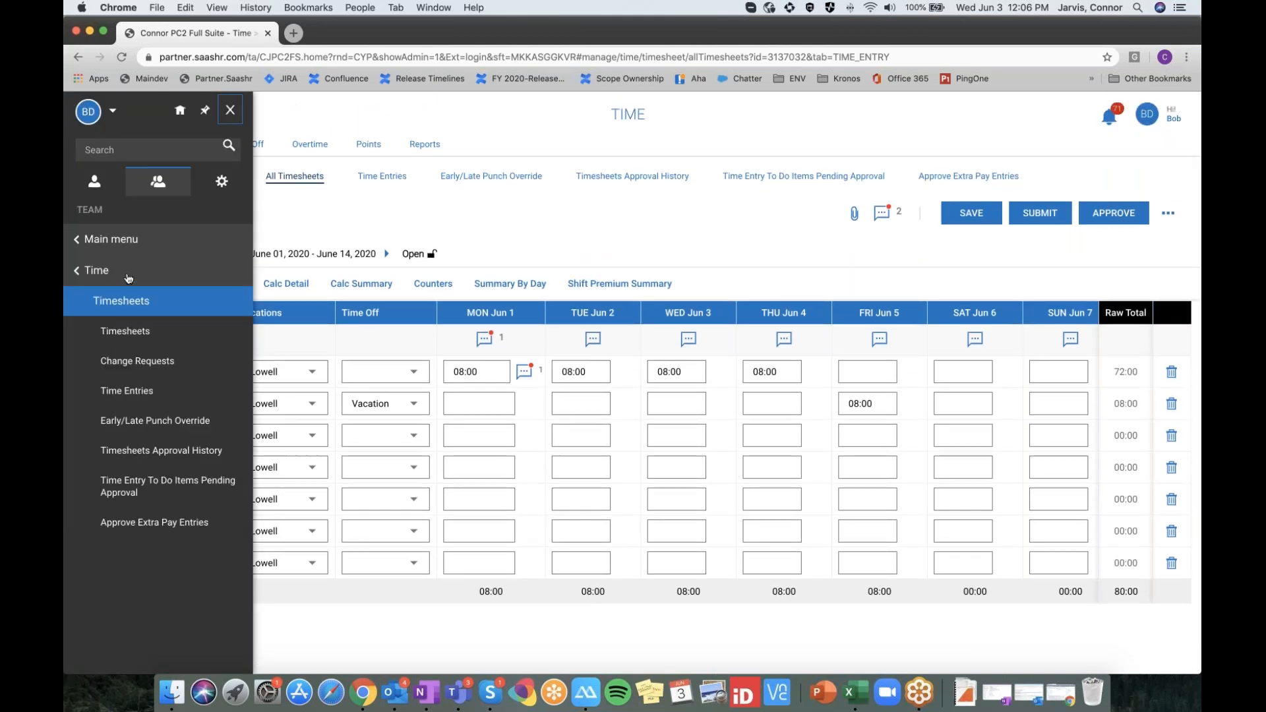
click(129, 274)
click(168, 244)
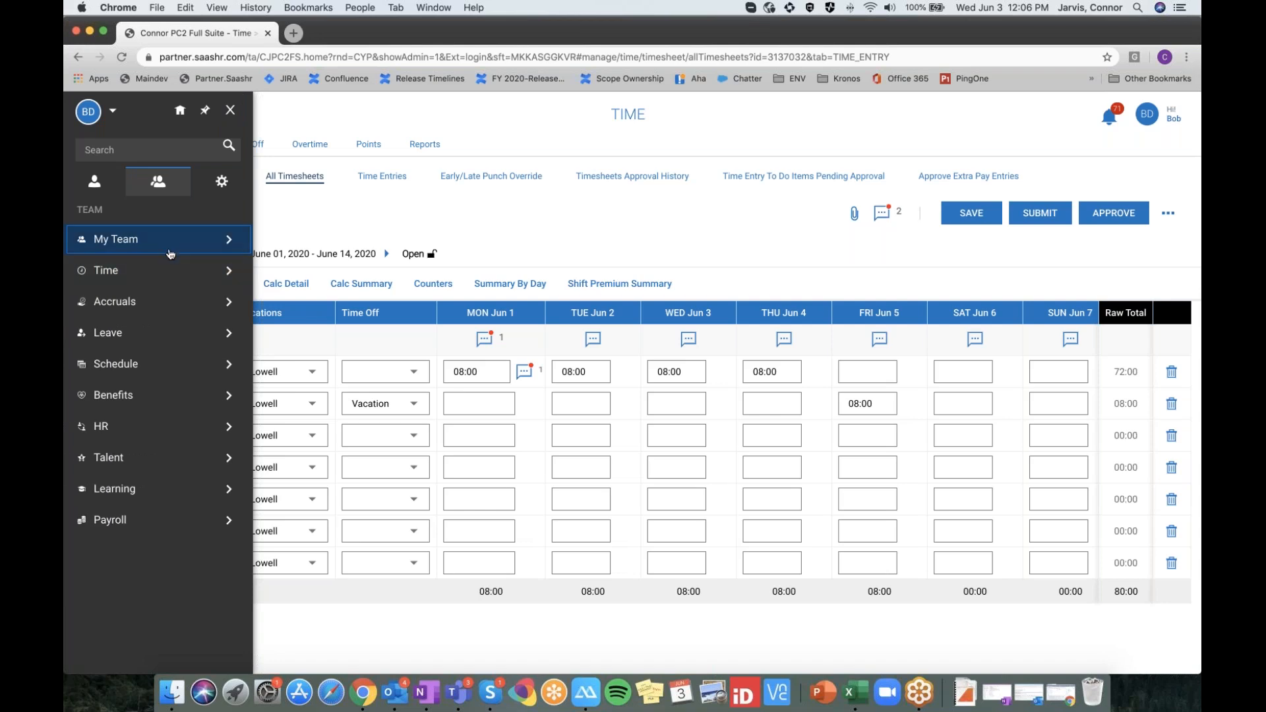
click(184, 358)
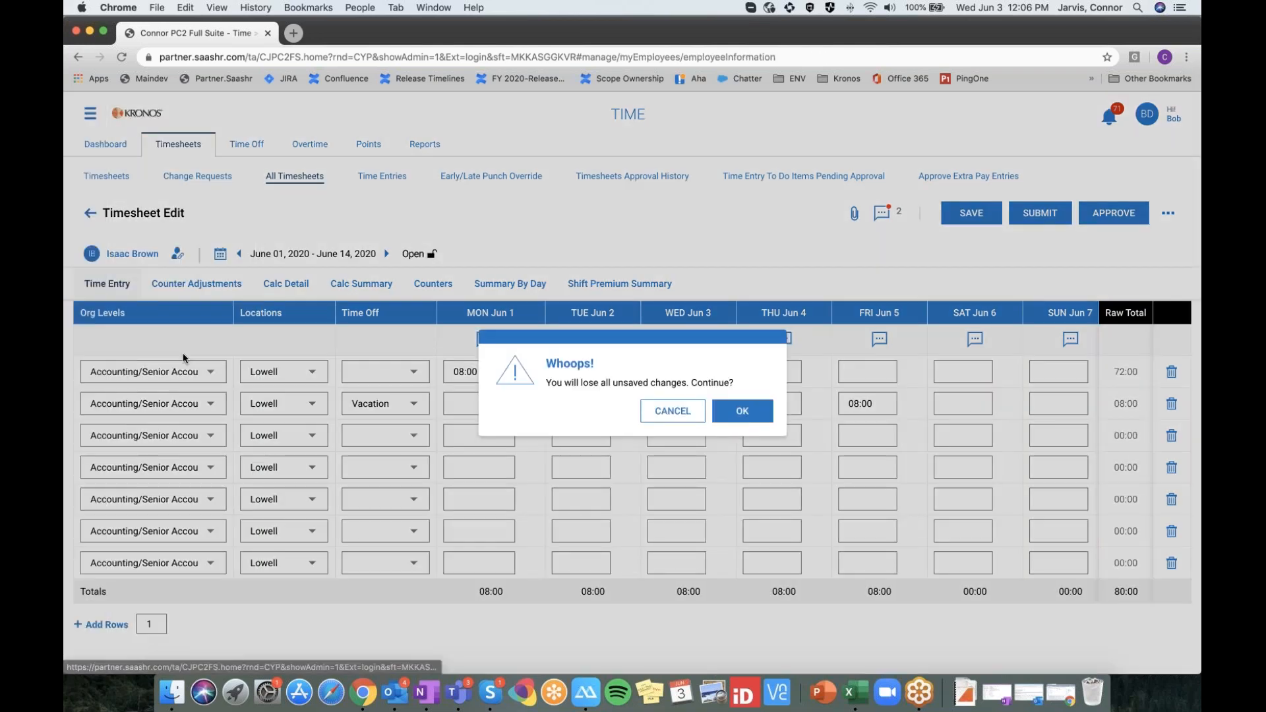
click(741, 410)
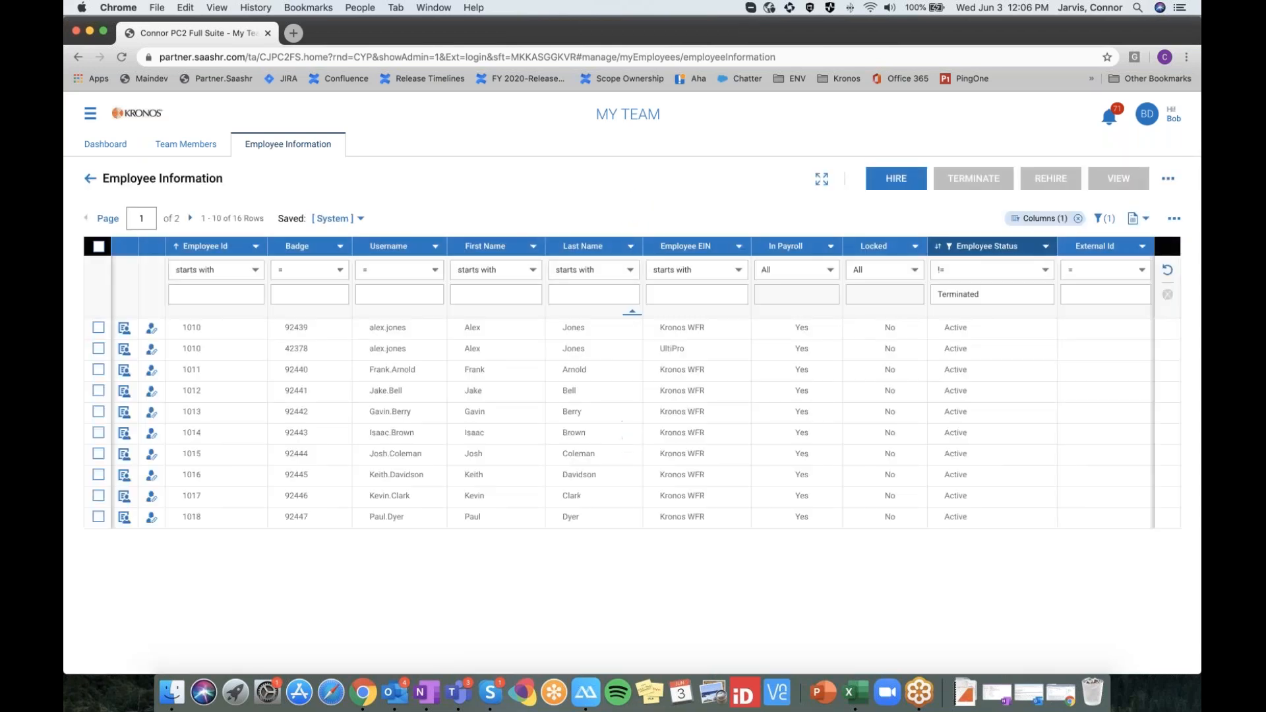
click(151, 390)
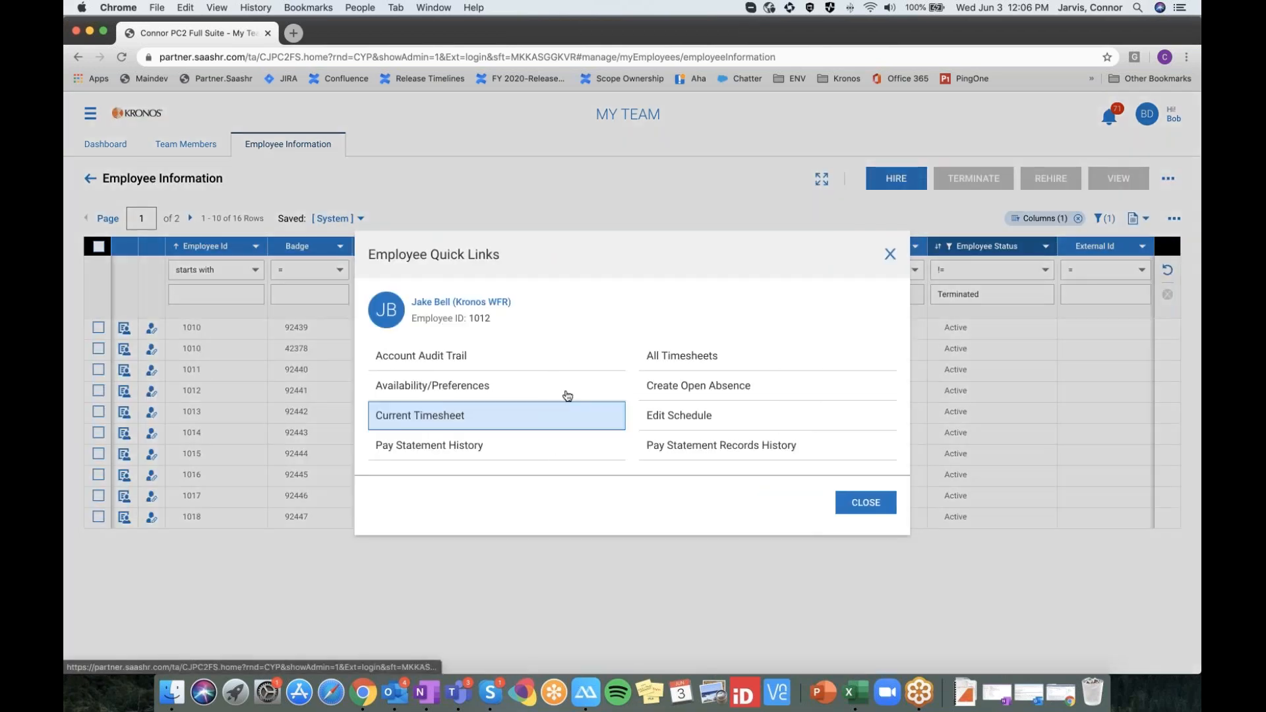
click(484, 420)
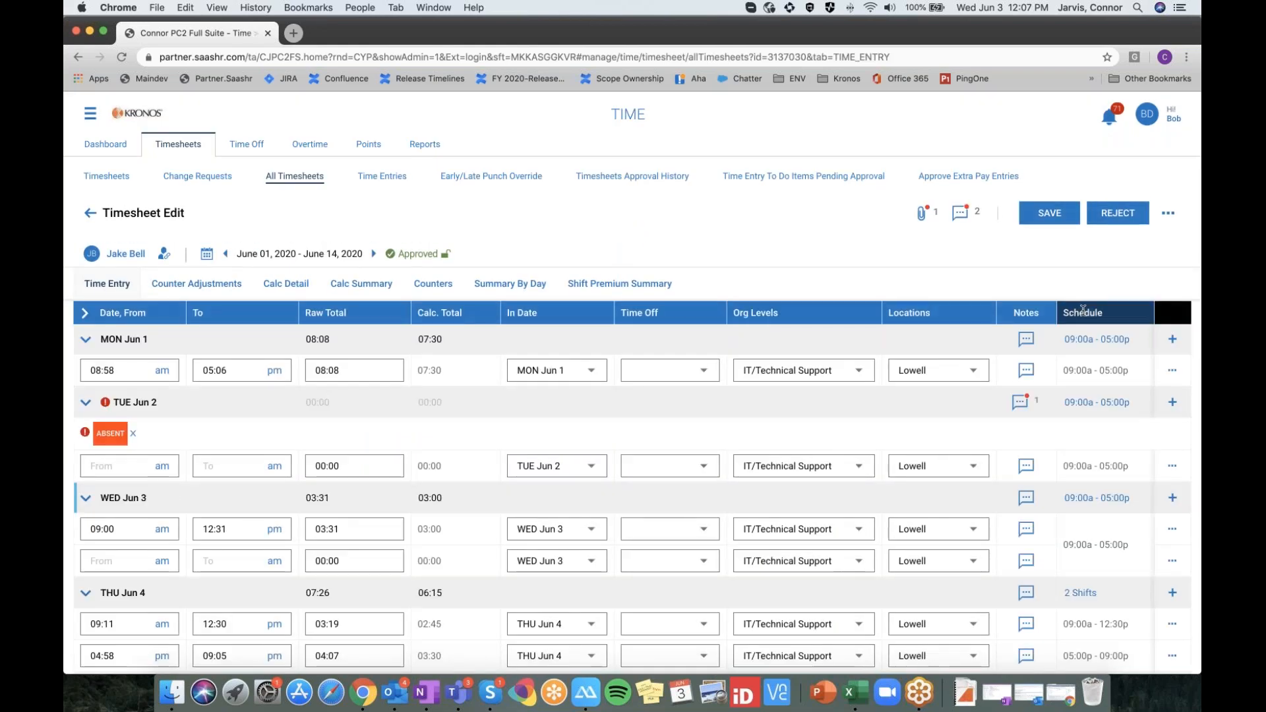
scroll(833, 305, down, 5)
scroll(633, 396, up, 1)
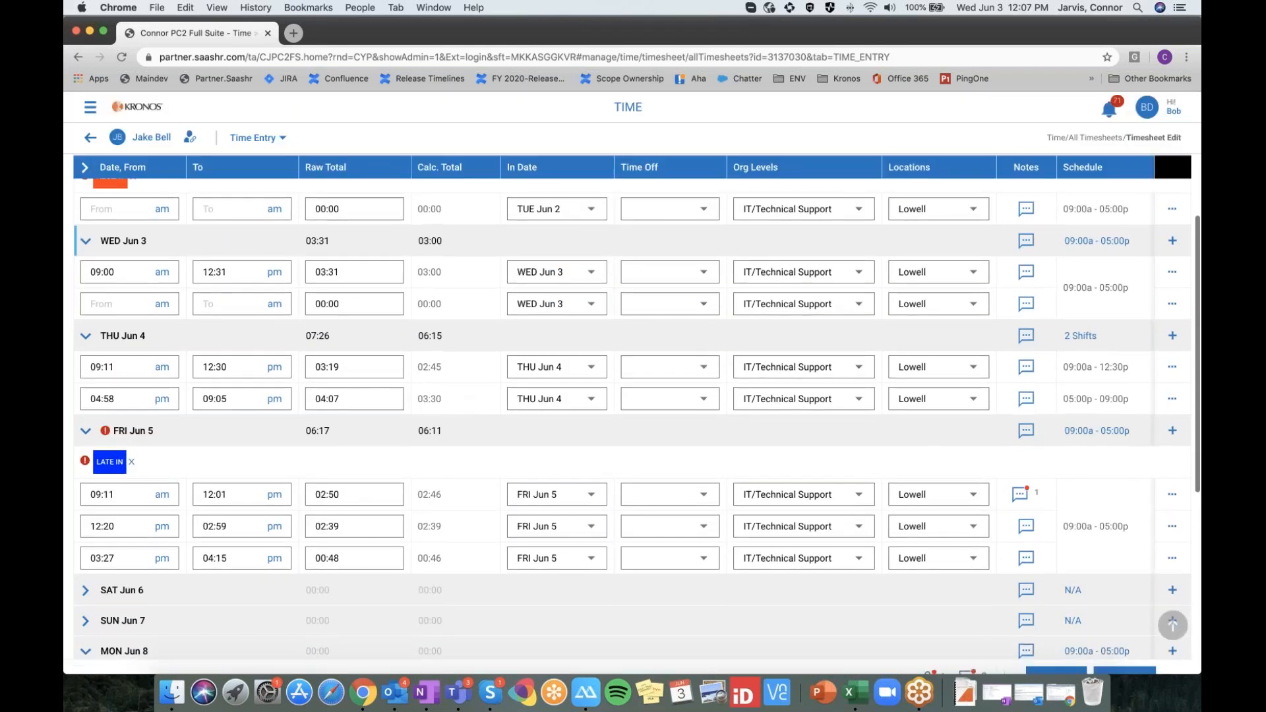
scroll(589, 178, up, 1)
scroll(588, 178, up, 1)
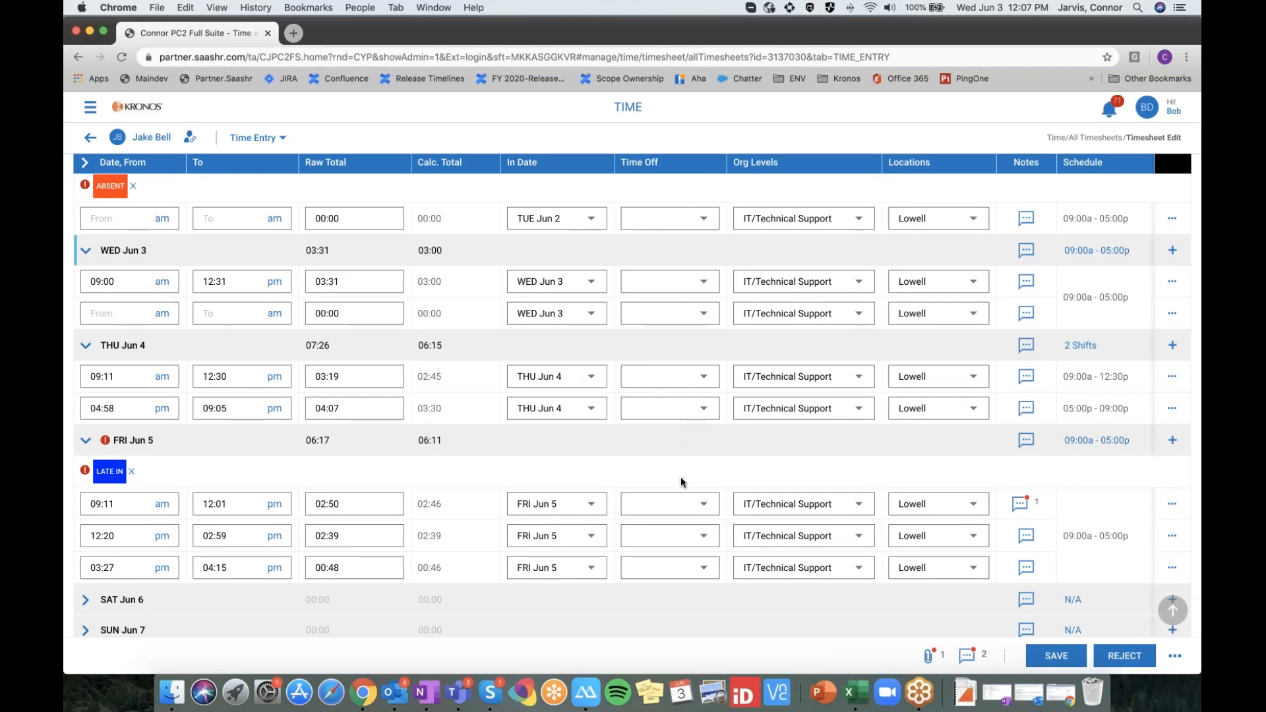
scroll(1194, 132, up, 1)
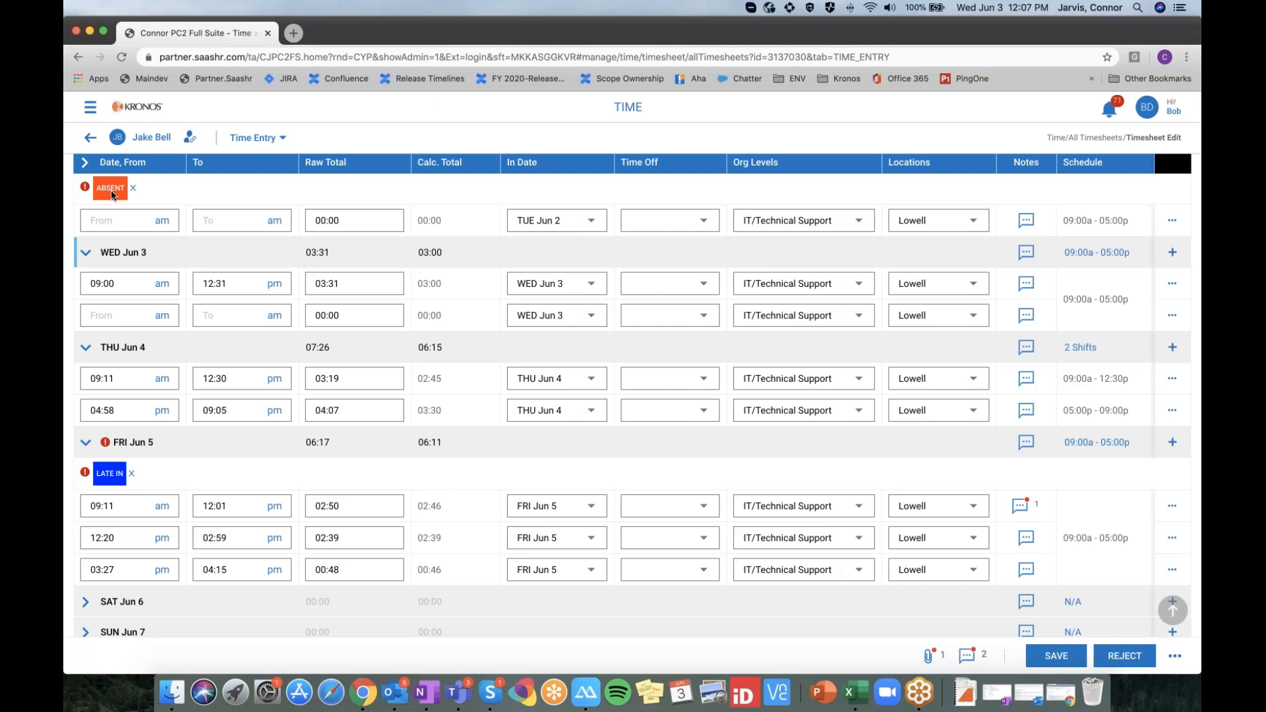
scroll(827, 248, up, 1)
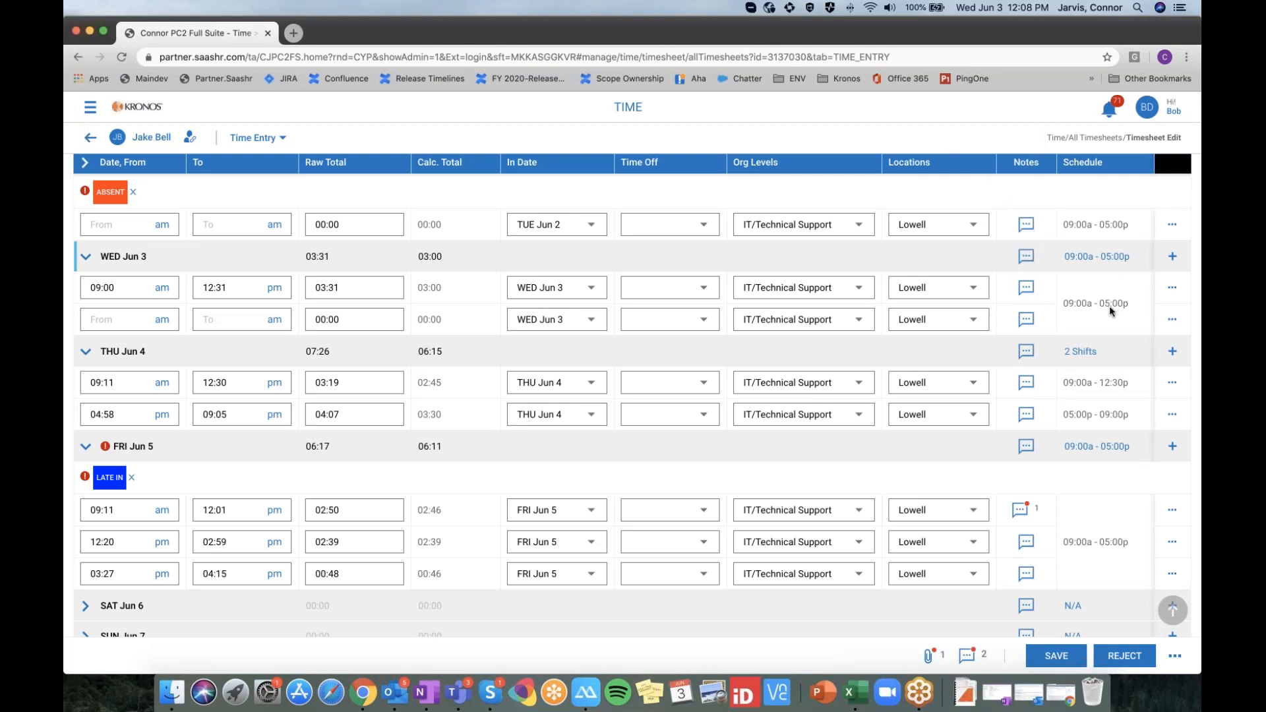
scroll(1109, 303, up, 5)
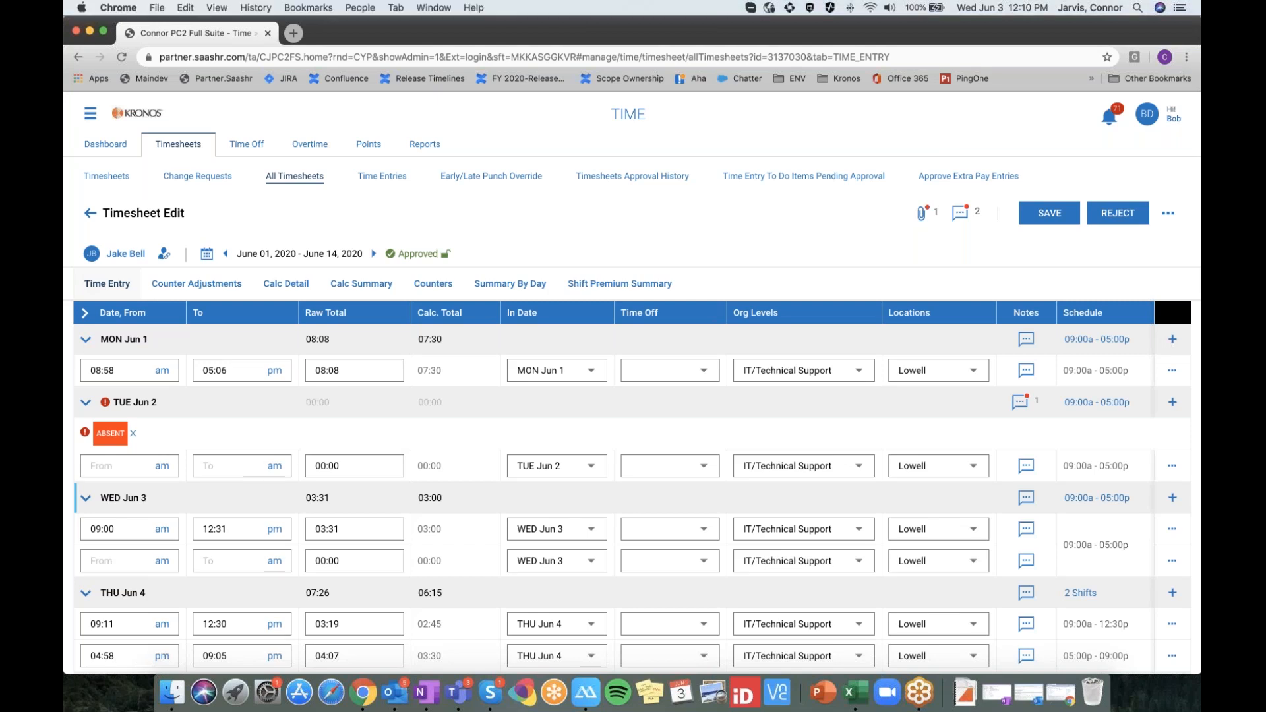
Insert a blank time-entry row beneath MON Jun 1 on the timesheet
click(1173, 339)
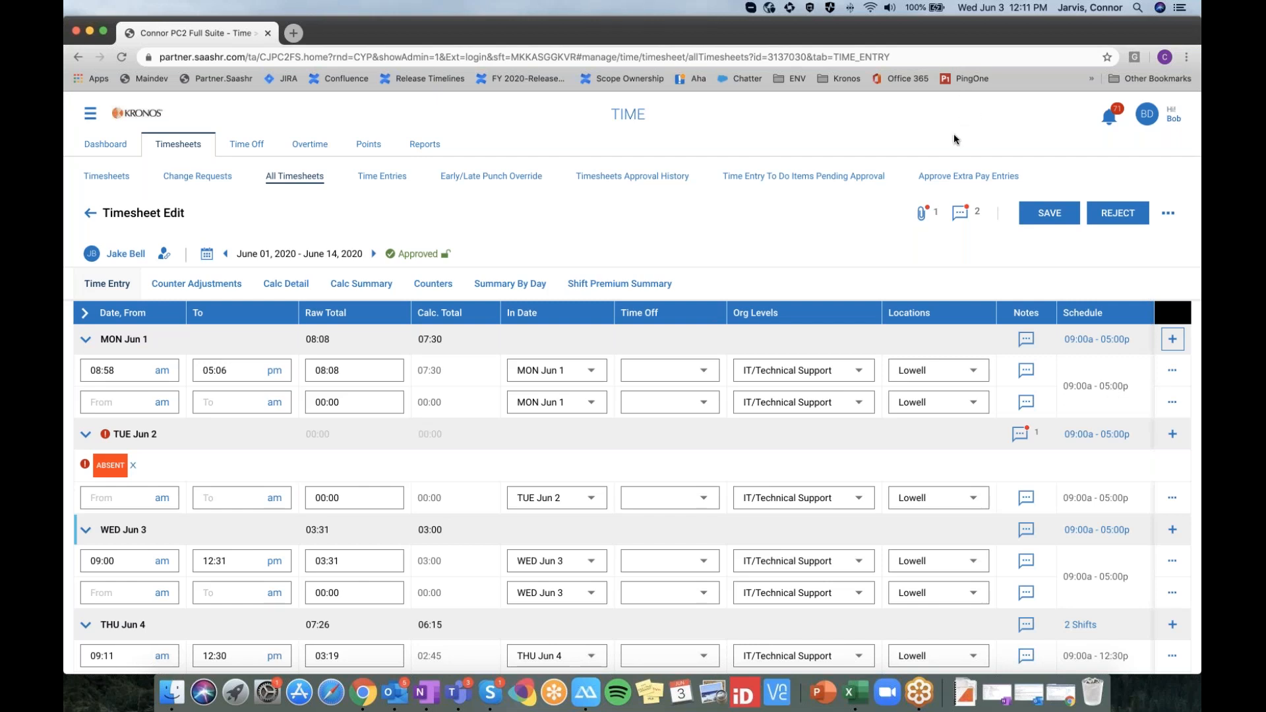
Switch to Calc Detail, discarding the unsaved new row, to see Monday's 12:45–01:15 lunch split
click(290, 285)
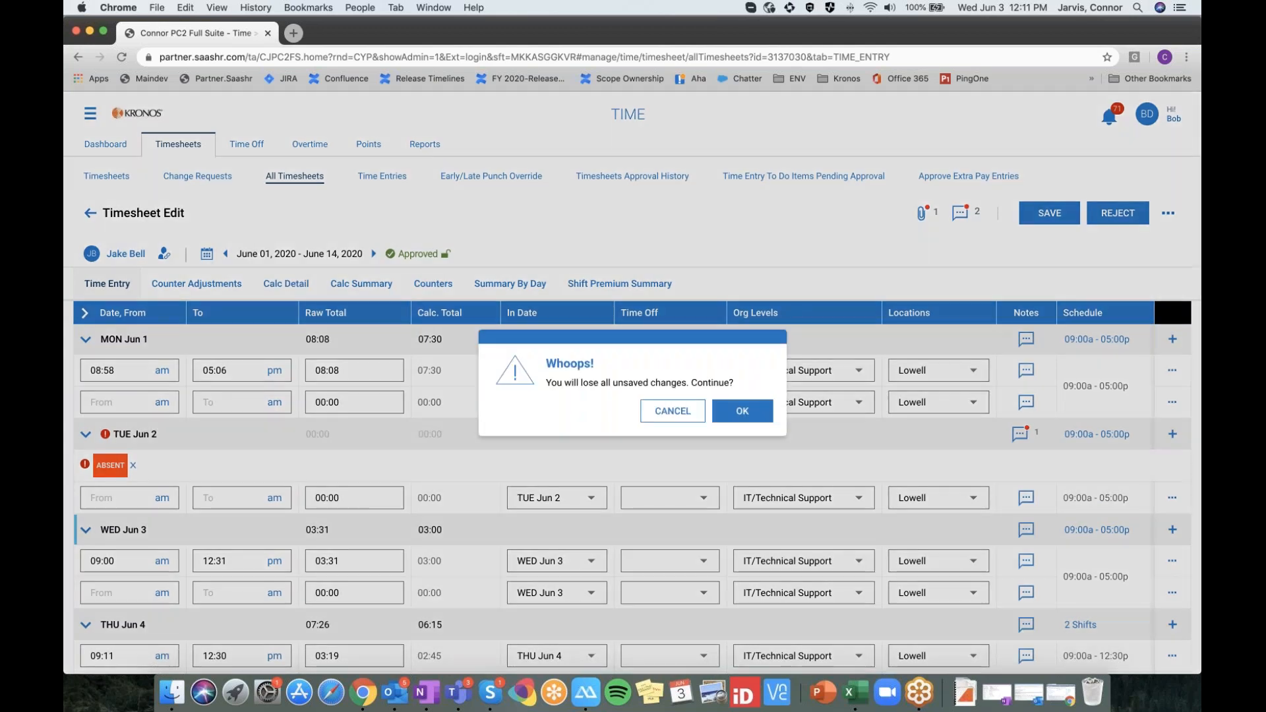
click(719, 410)
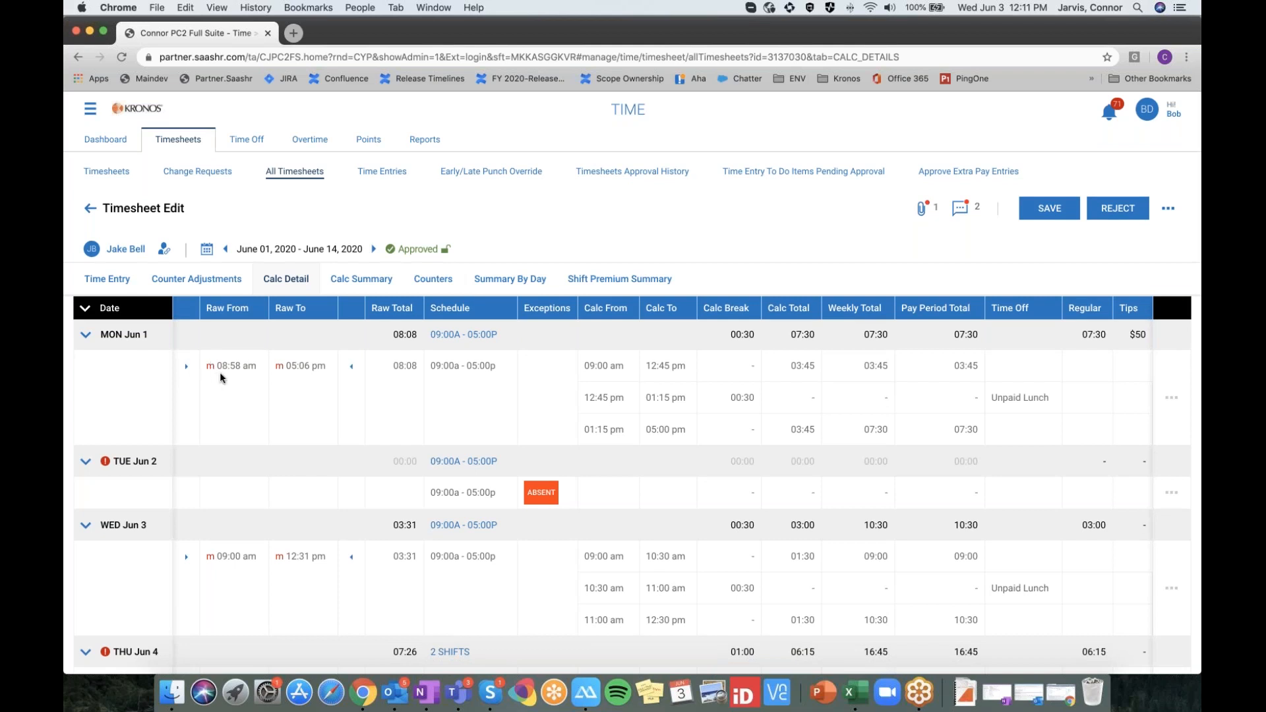
scroll(221, 373, up, 1)
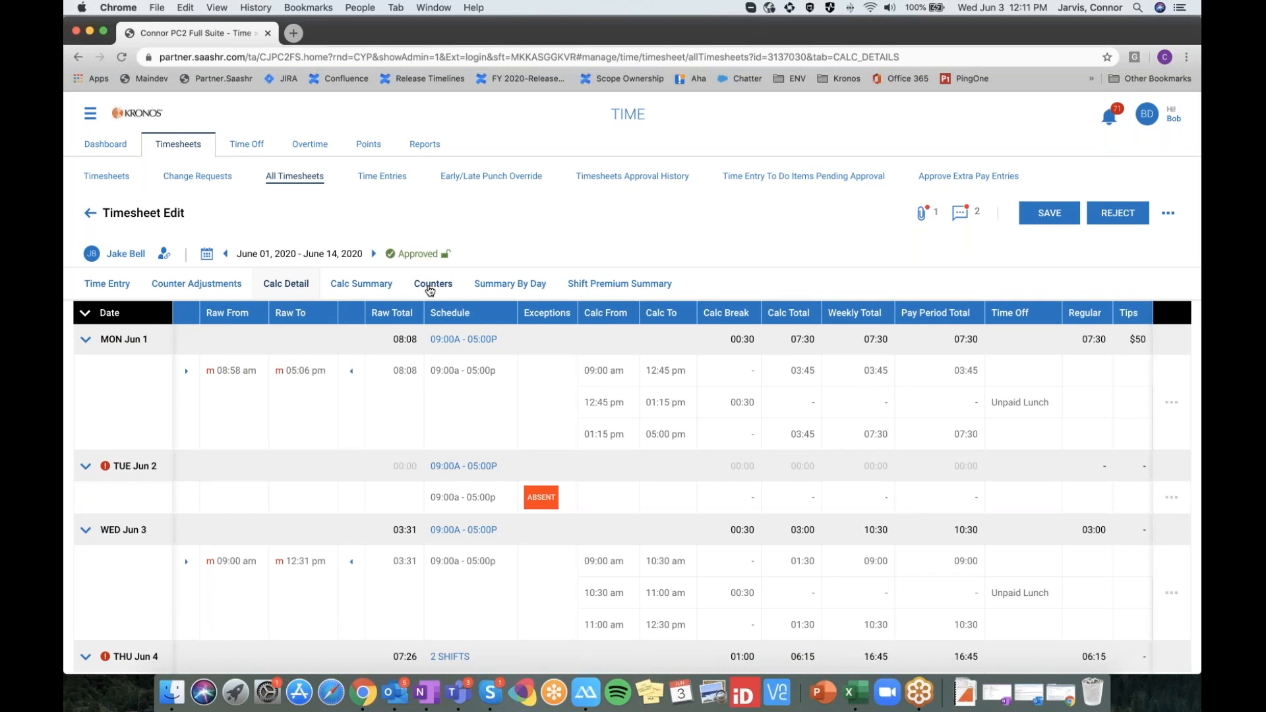
Show the Counters tab and scroll through the daily Regular hours and Tips amounts
click(430, 286)
scroll(407, 409, down, 1)
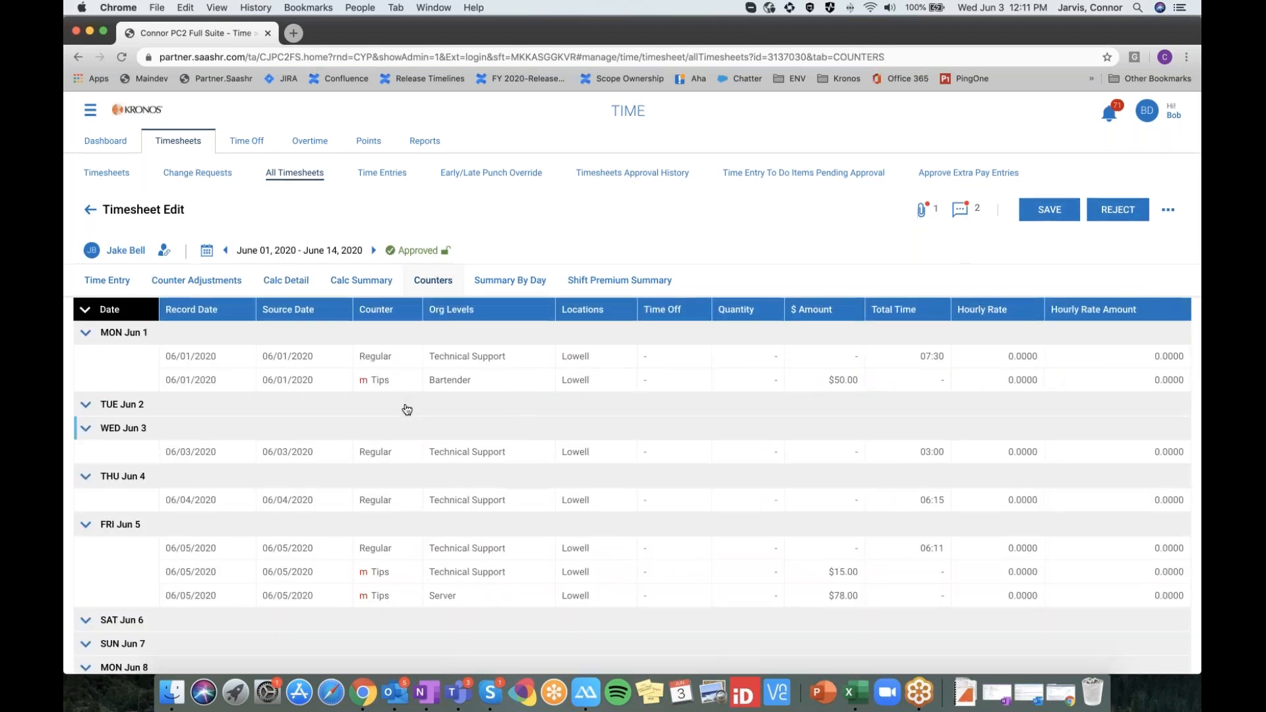
scroll(406, 410, down, 1)
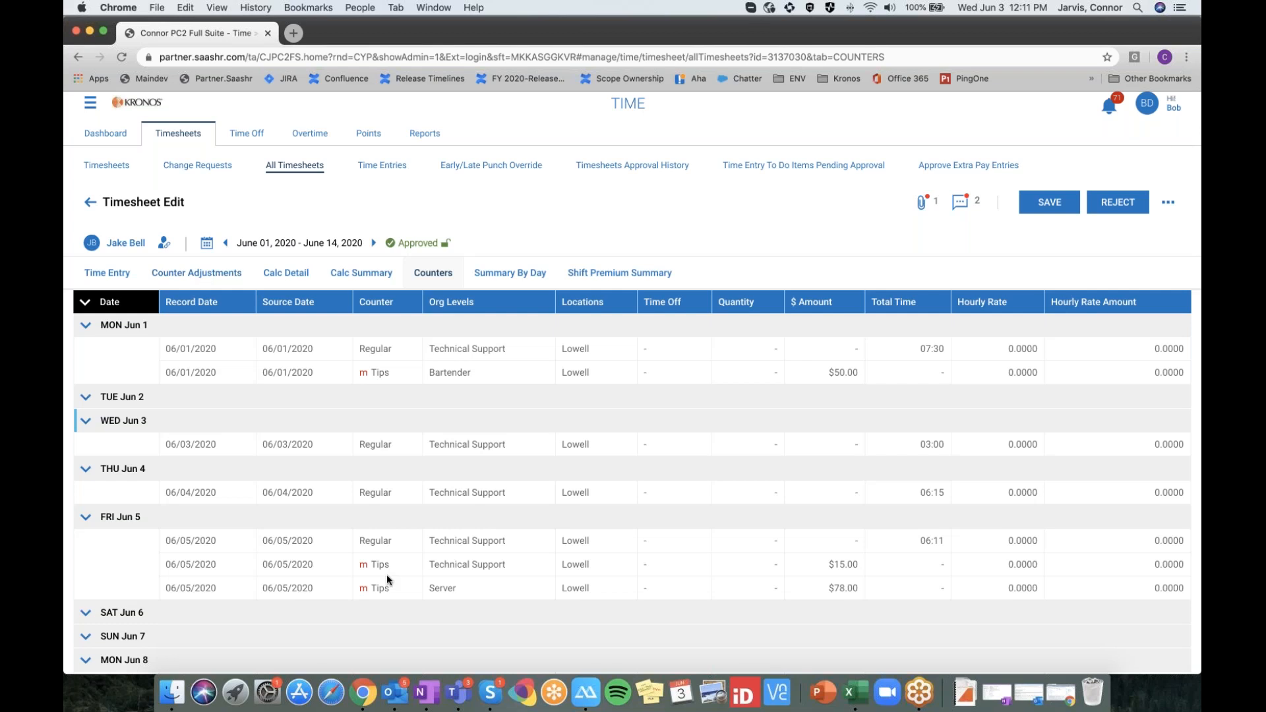
scroll(203, 277, down, 2)
scroll(395, 528, down, 3)
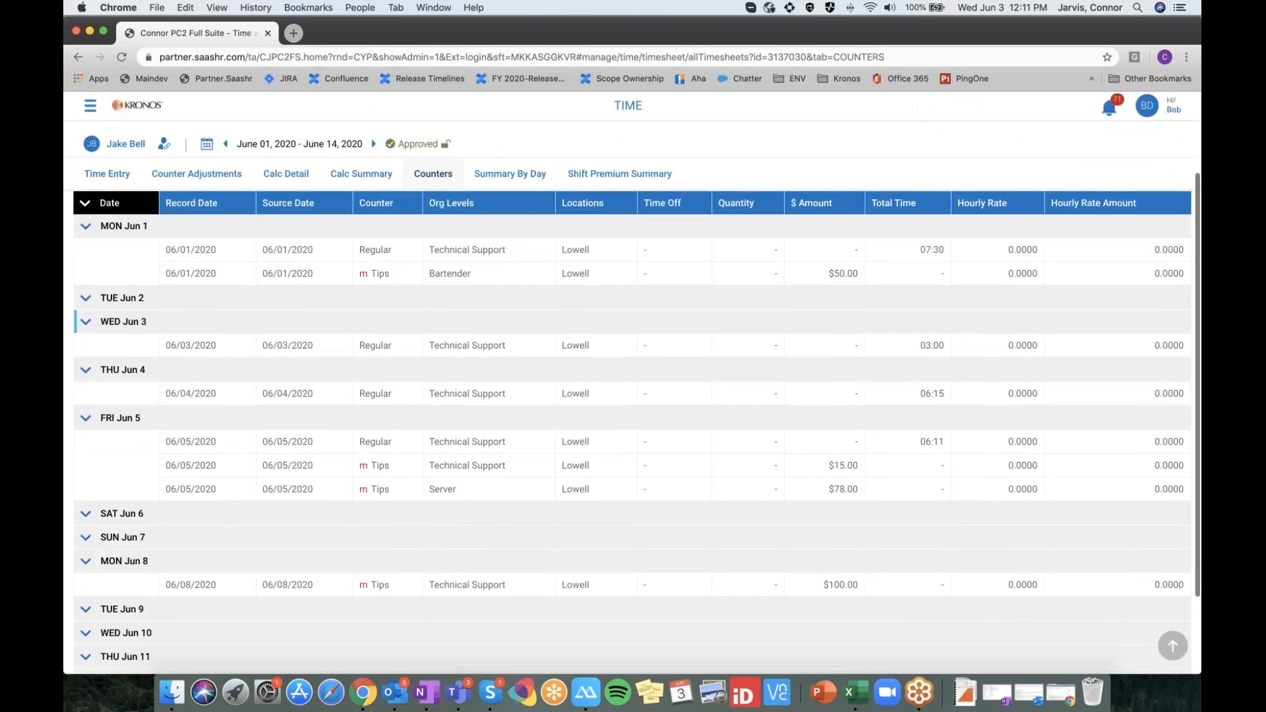
scroll(632, 422, up, 3)
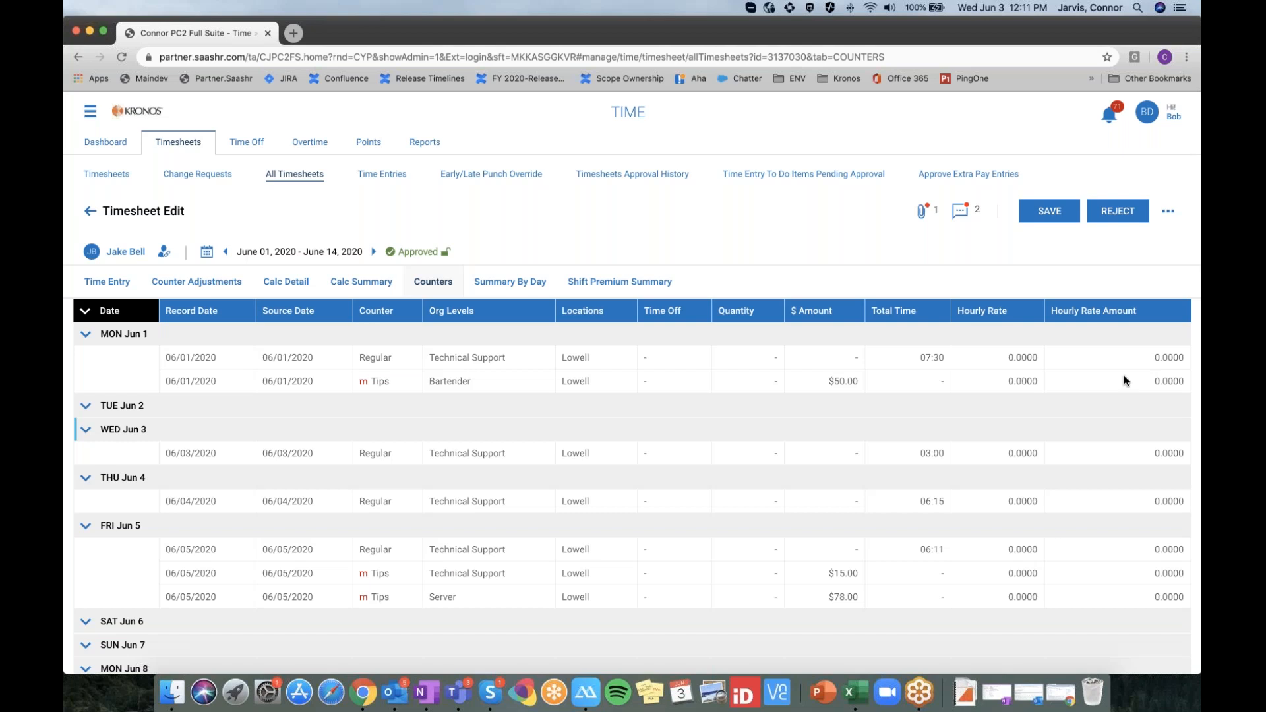
Return to the Time Entry tab to review daily entries like Wed Jun 3's 03:31
click(127, 285)
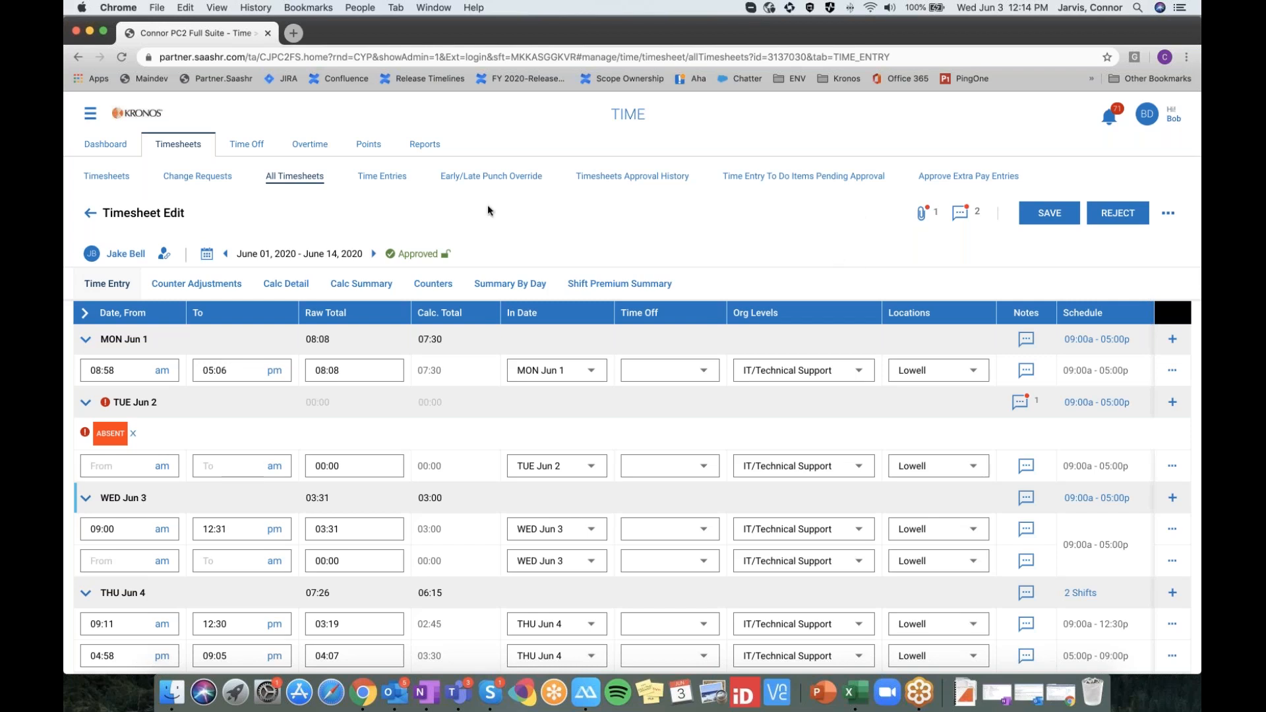
Close the employee's account view from the BD account menu, back to the Home dashboard
click(90, 113)
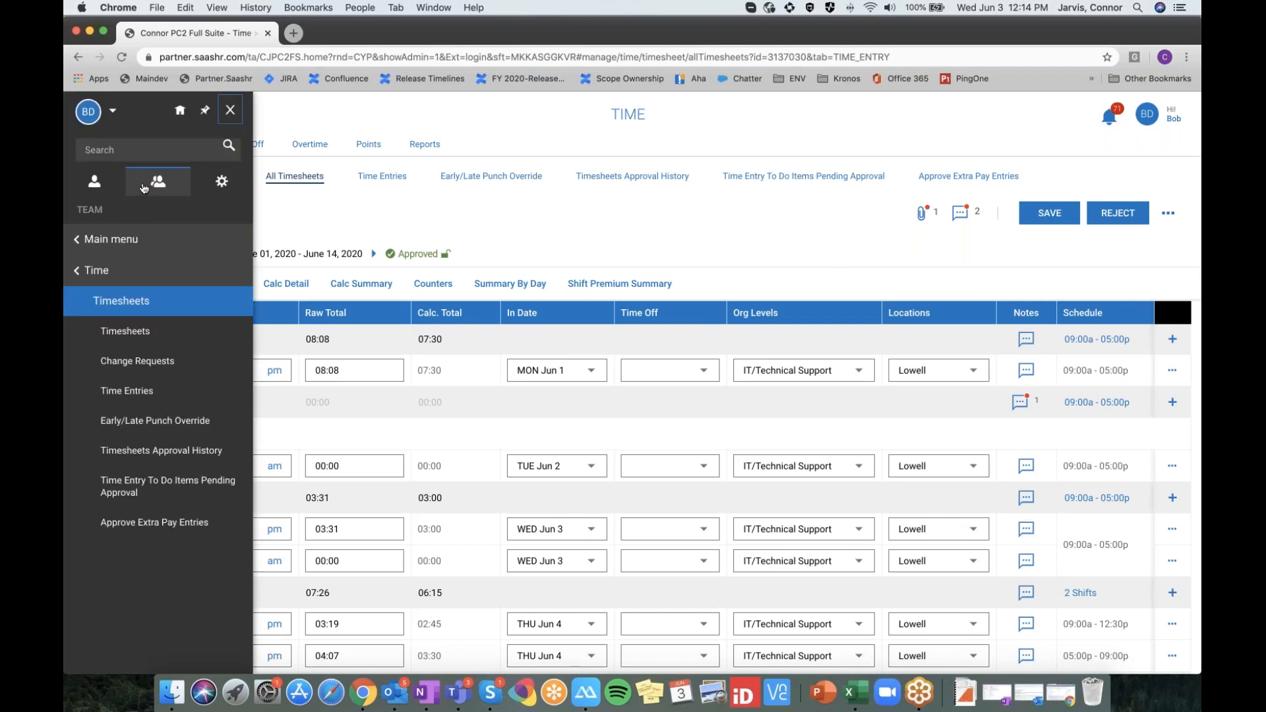
click(130, 249)
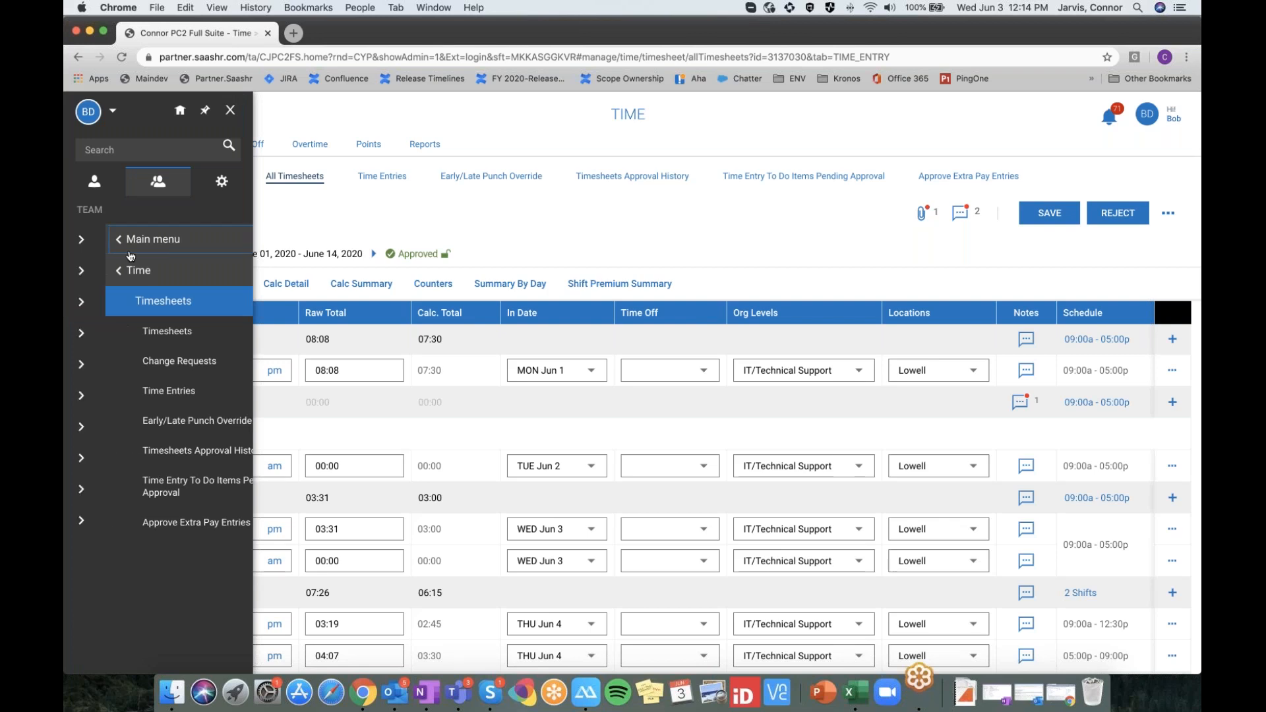
click(176, 247)
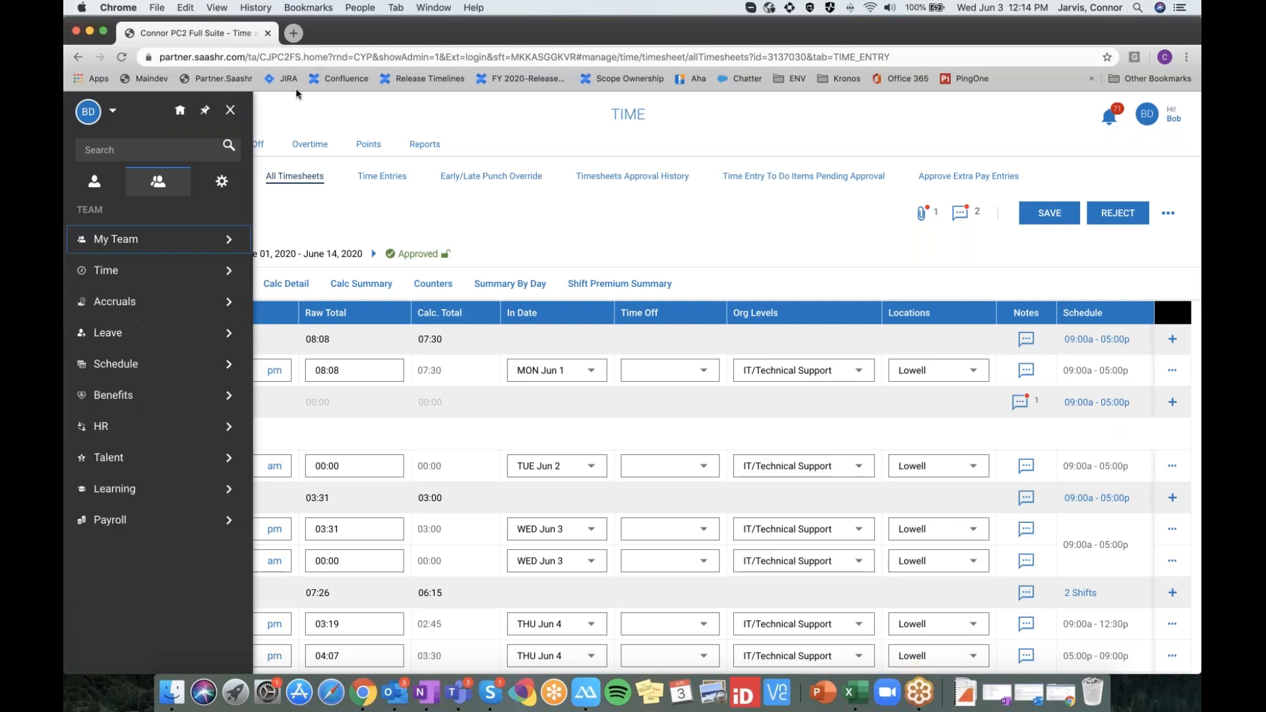
click(182, 276)
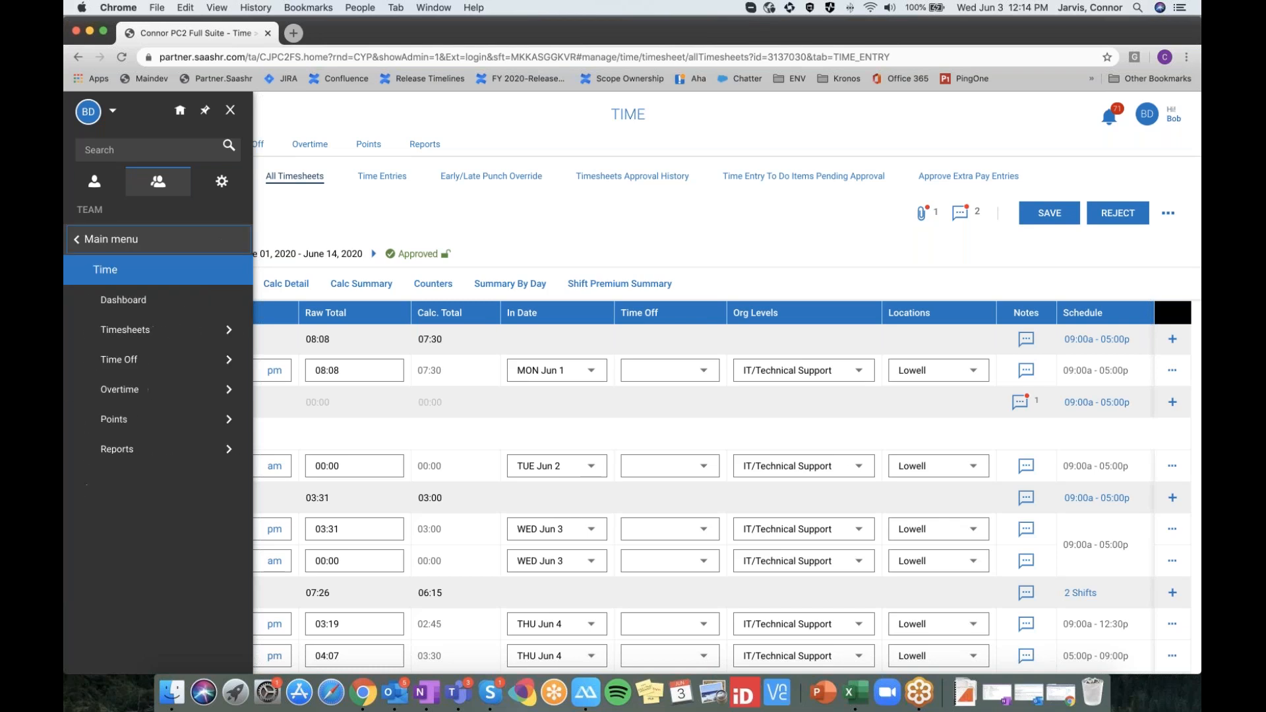
click(113, 116)
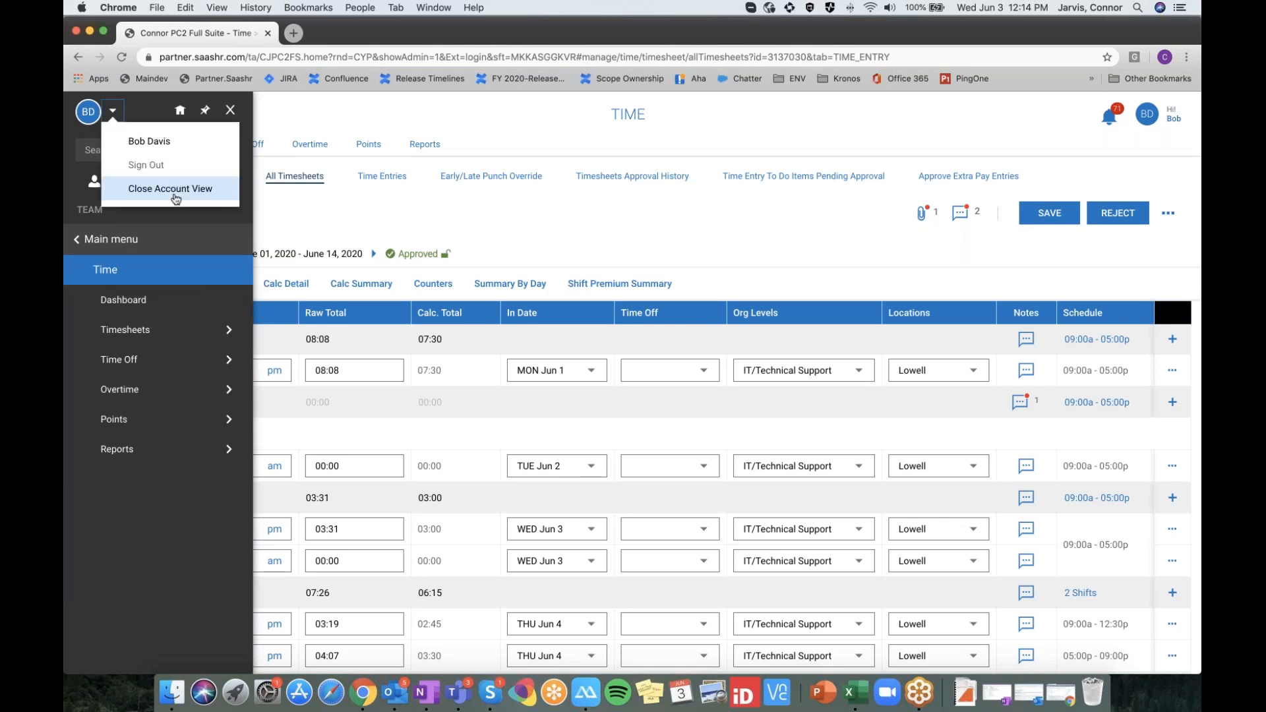
click(175, 189)
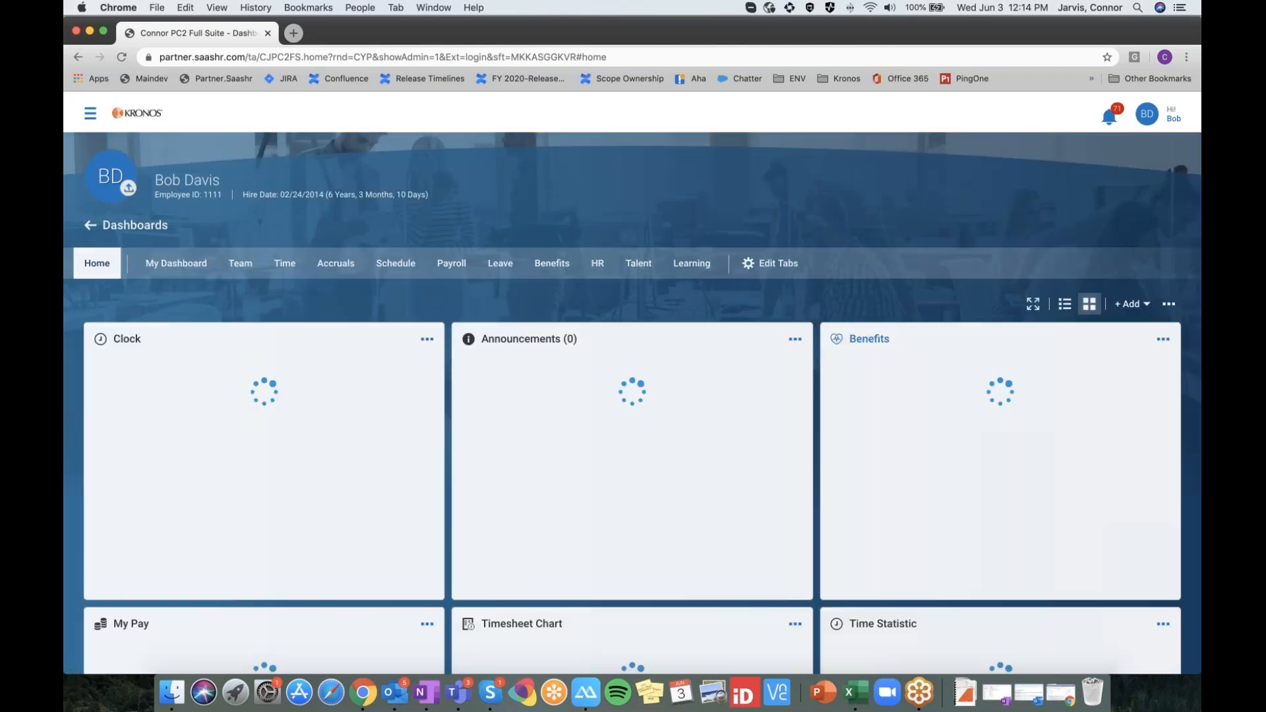